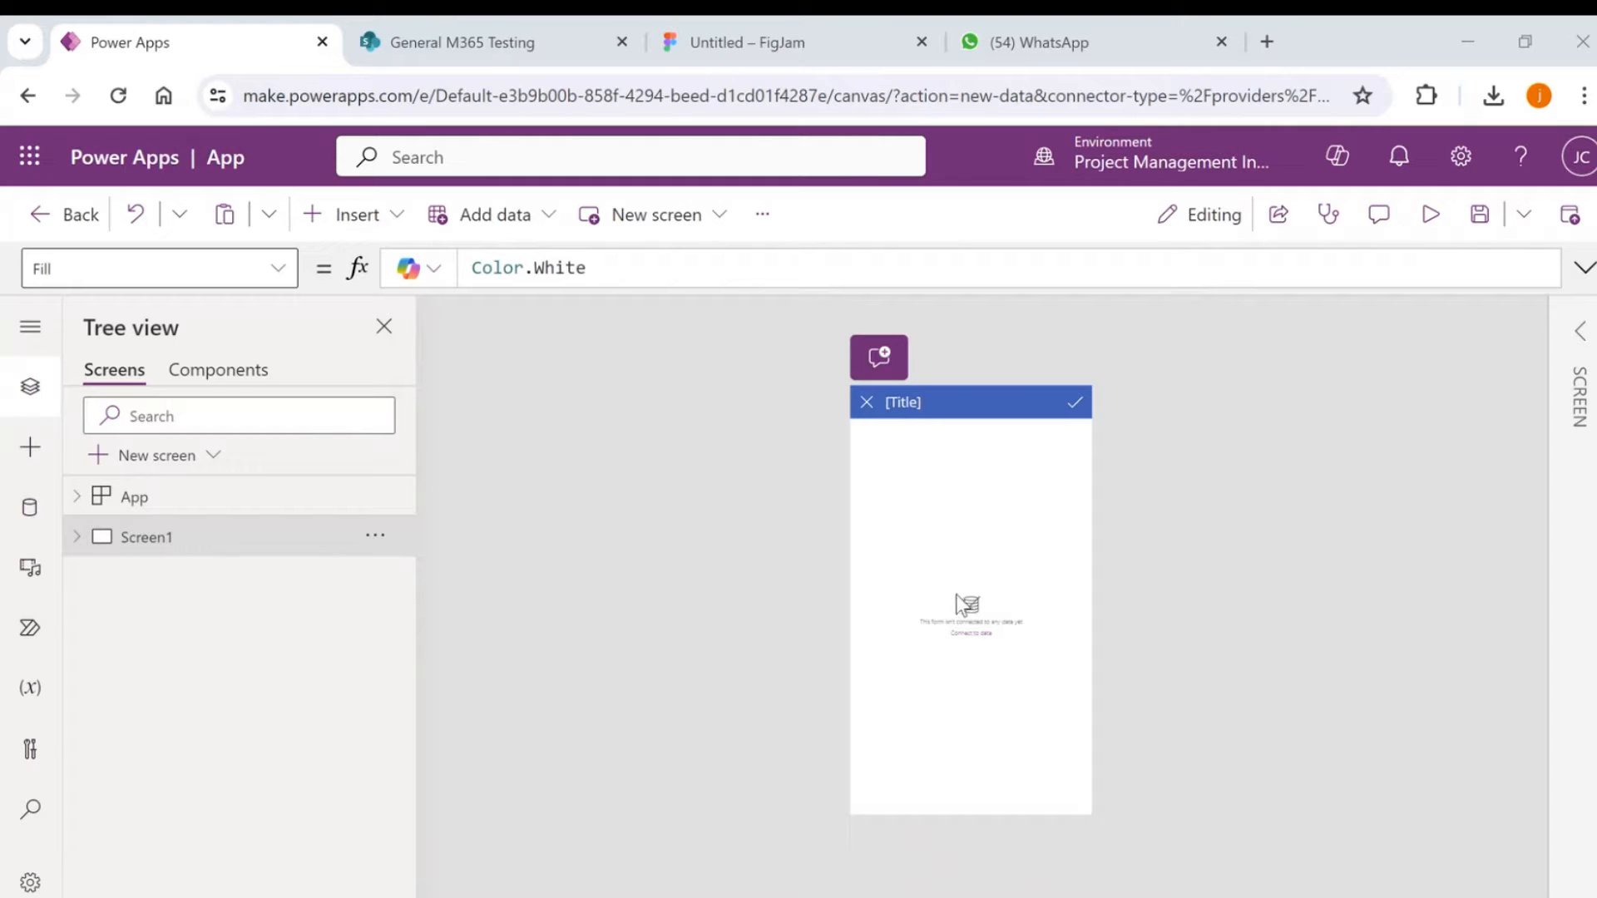
Delete the unconnected edit form from Screen1.
click(1031, 564)
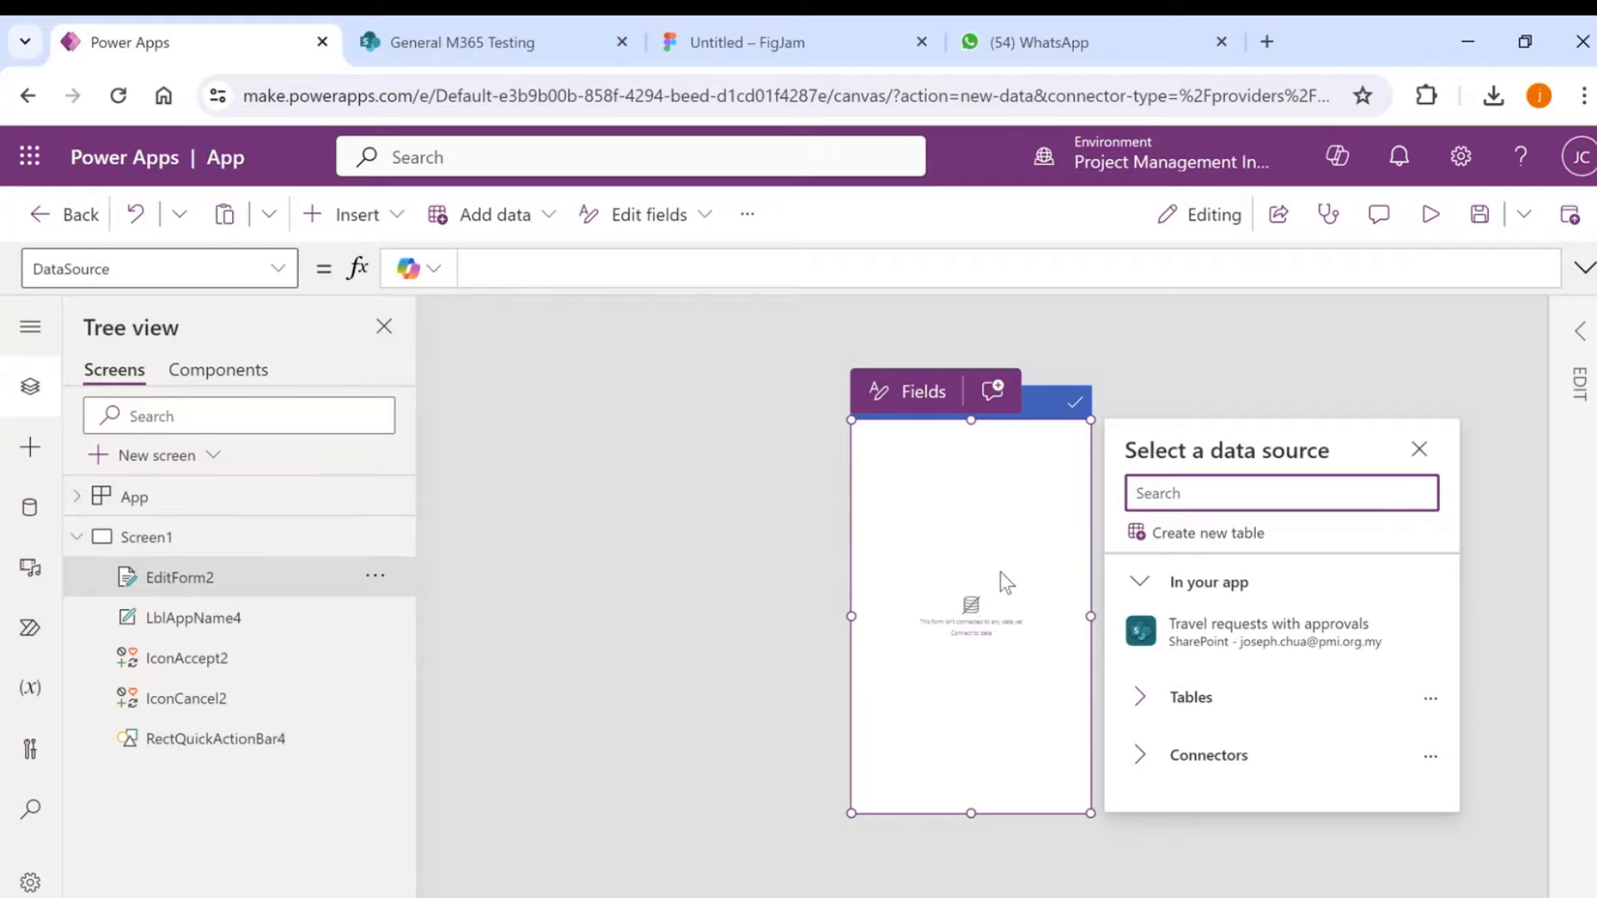
click(847, 560)
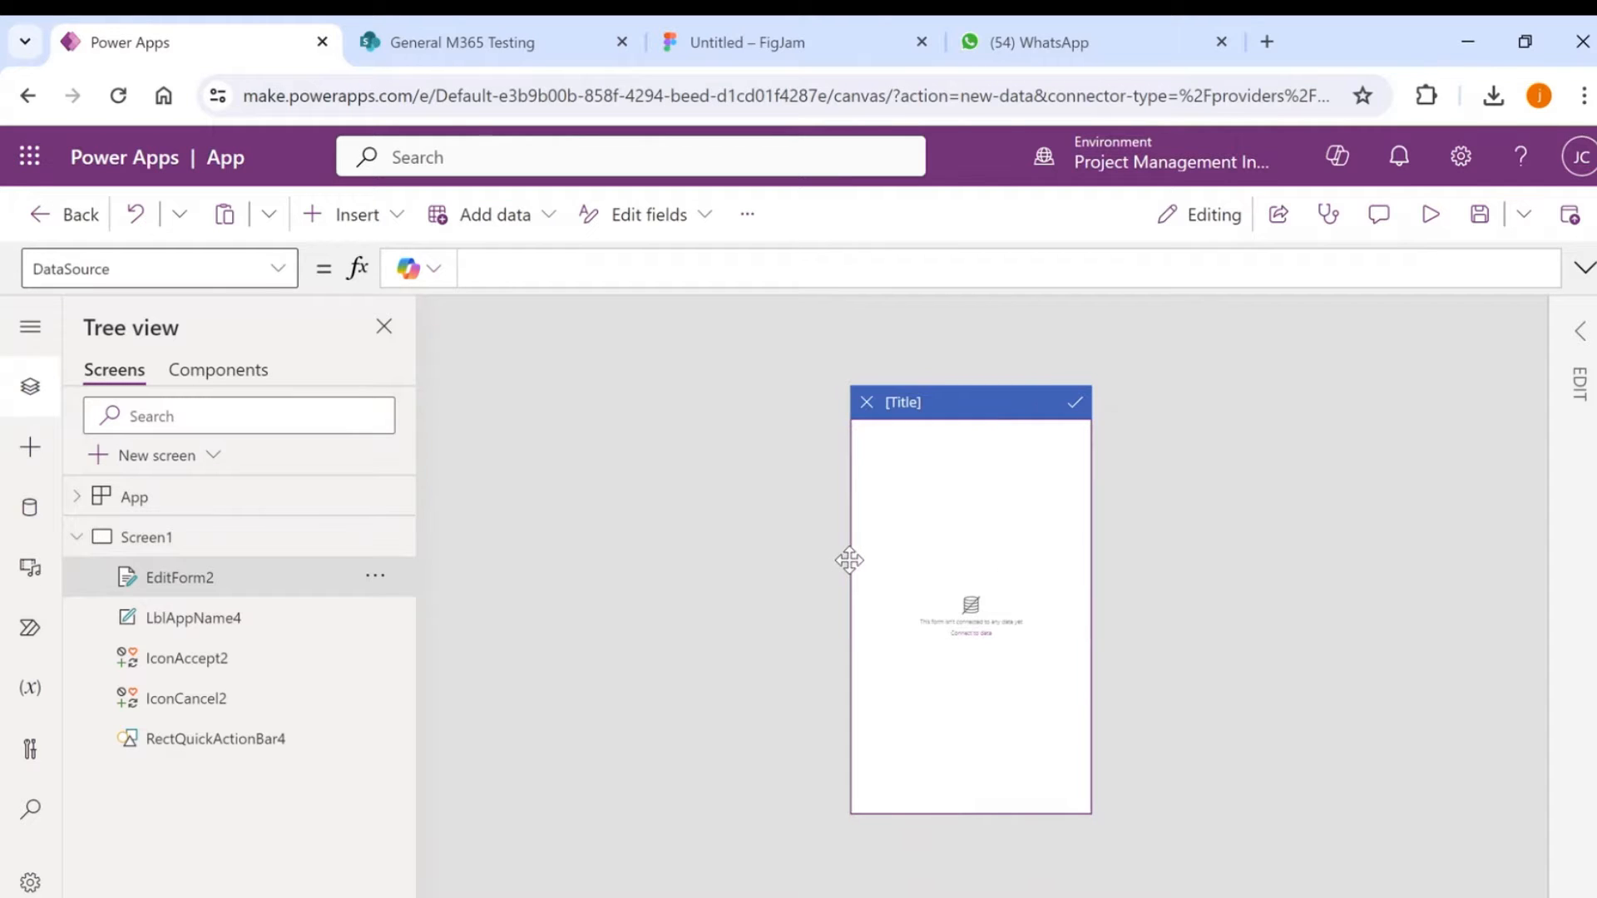
key(Delete)
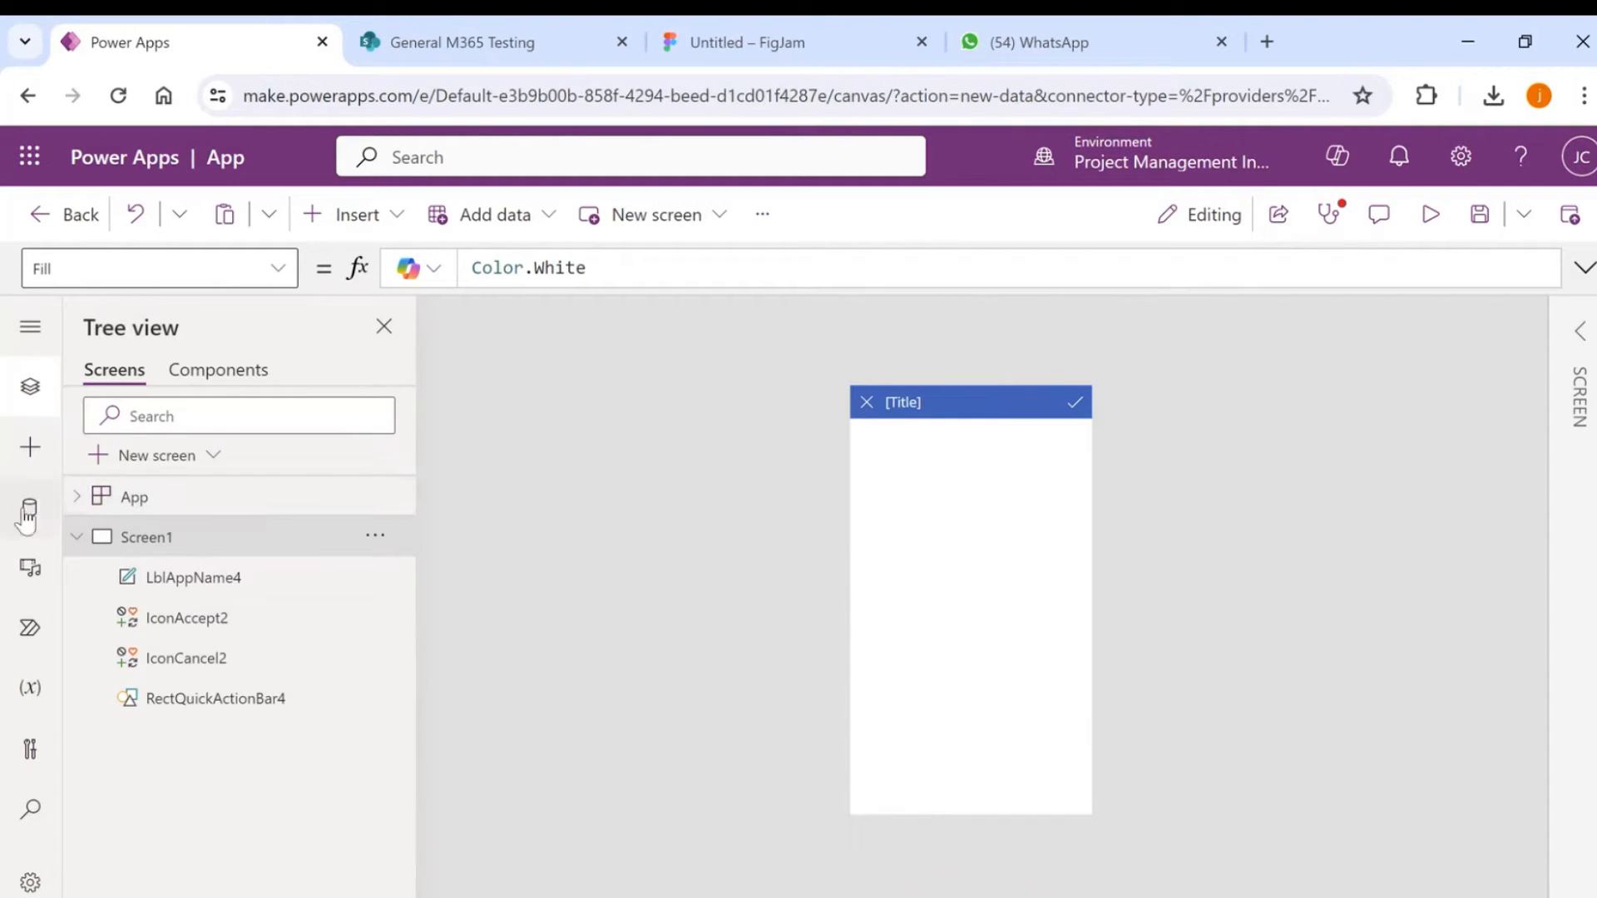
Check the app's connected data sources and view the Travel requests with approvals list in SharePoint, returning to Power Apps.
click(28, 510)
mouse_move(242, 481)
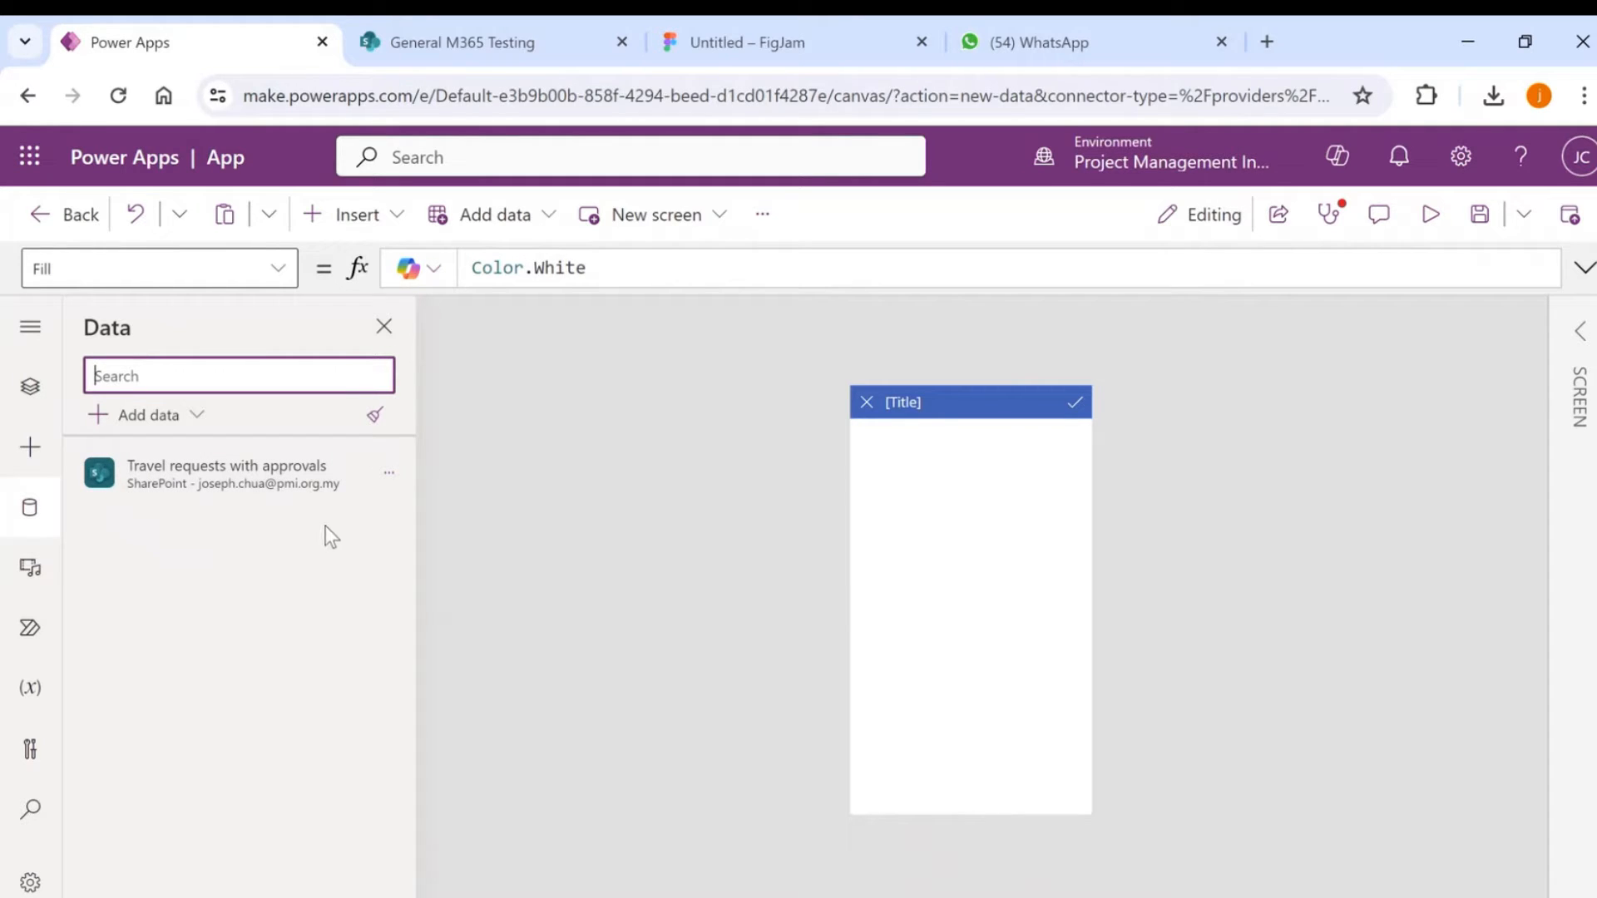
click(433, 45)
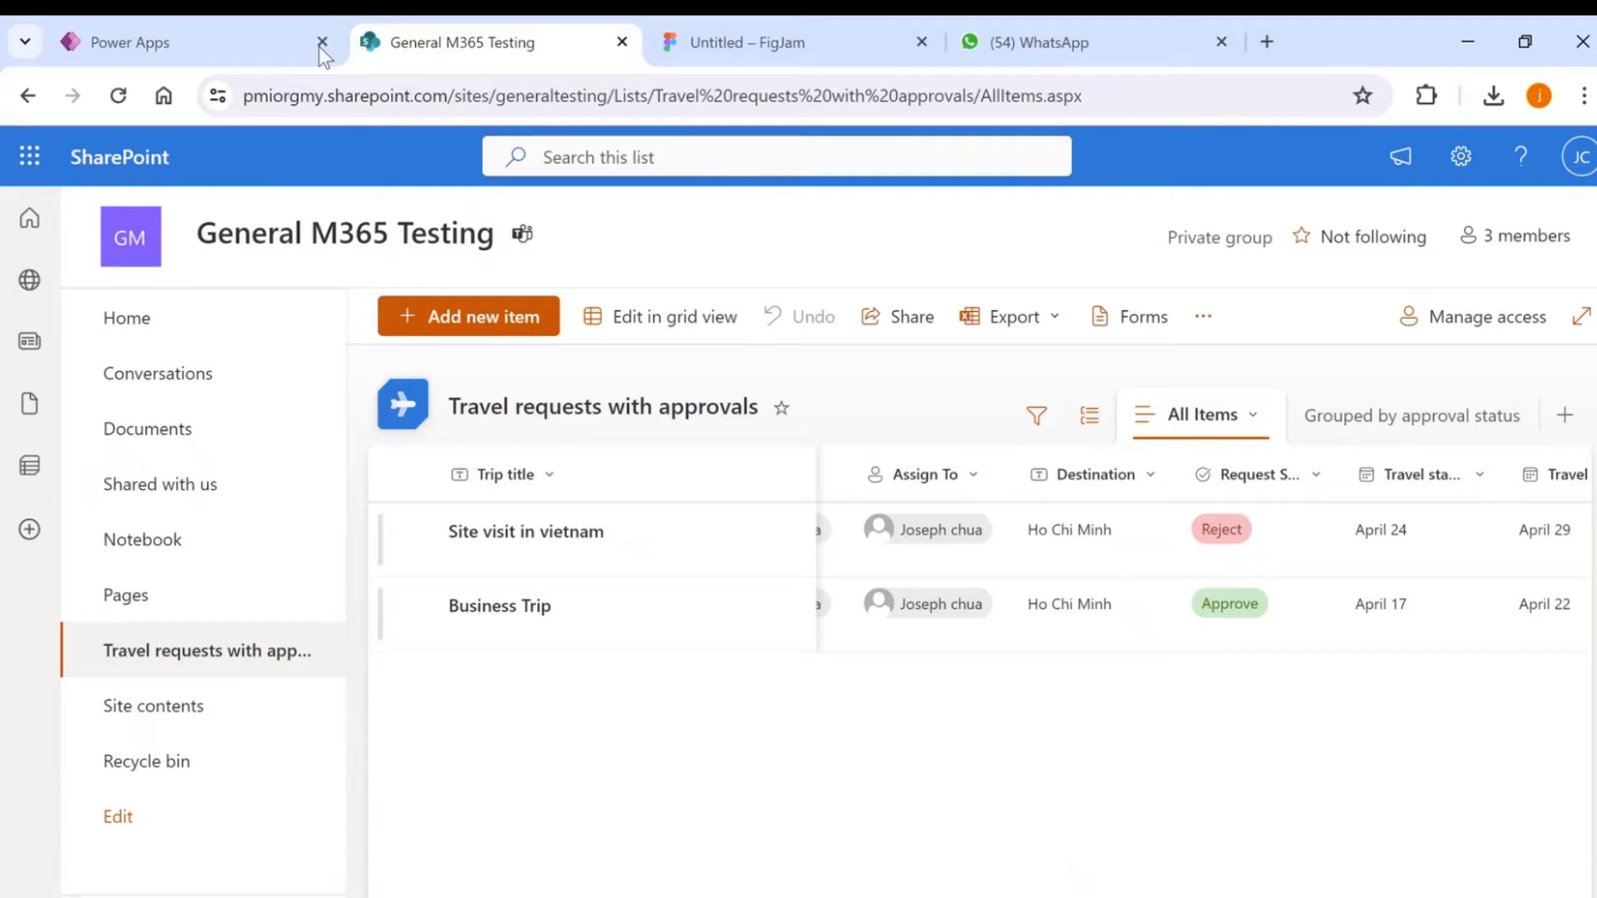
click(229, 43)
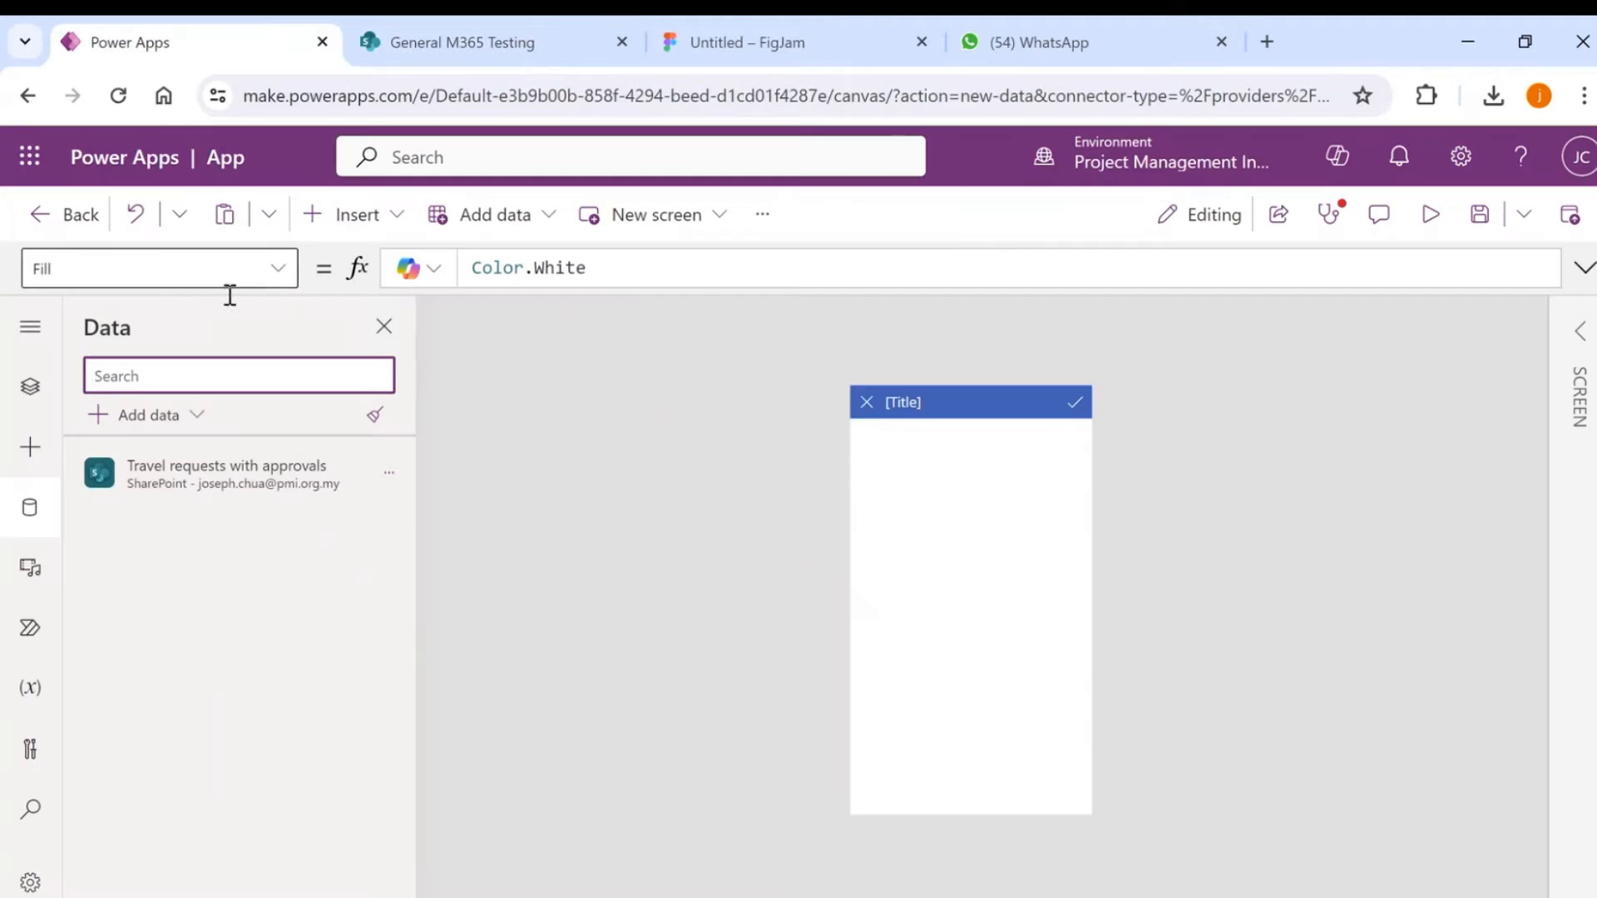
click(624, 522)
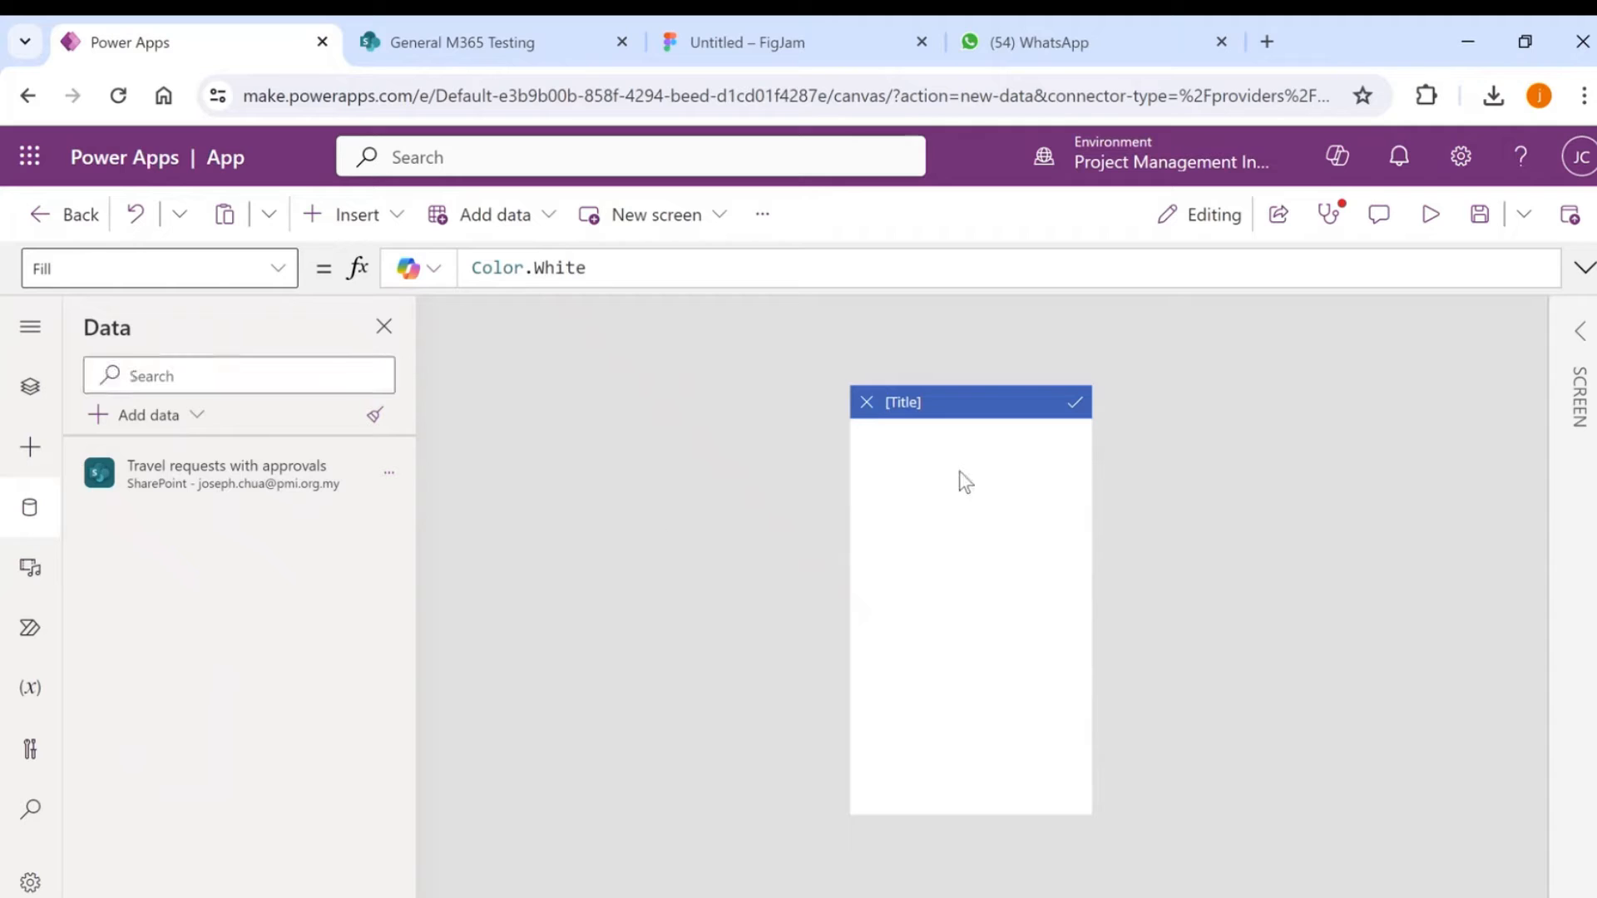
Change the header label's text on Screen1 to "Front page".
click(31, 387)
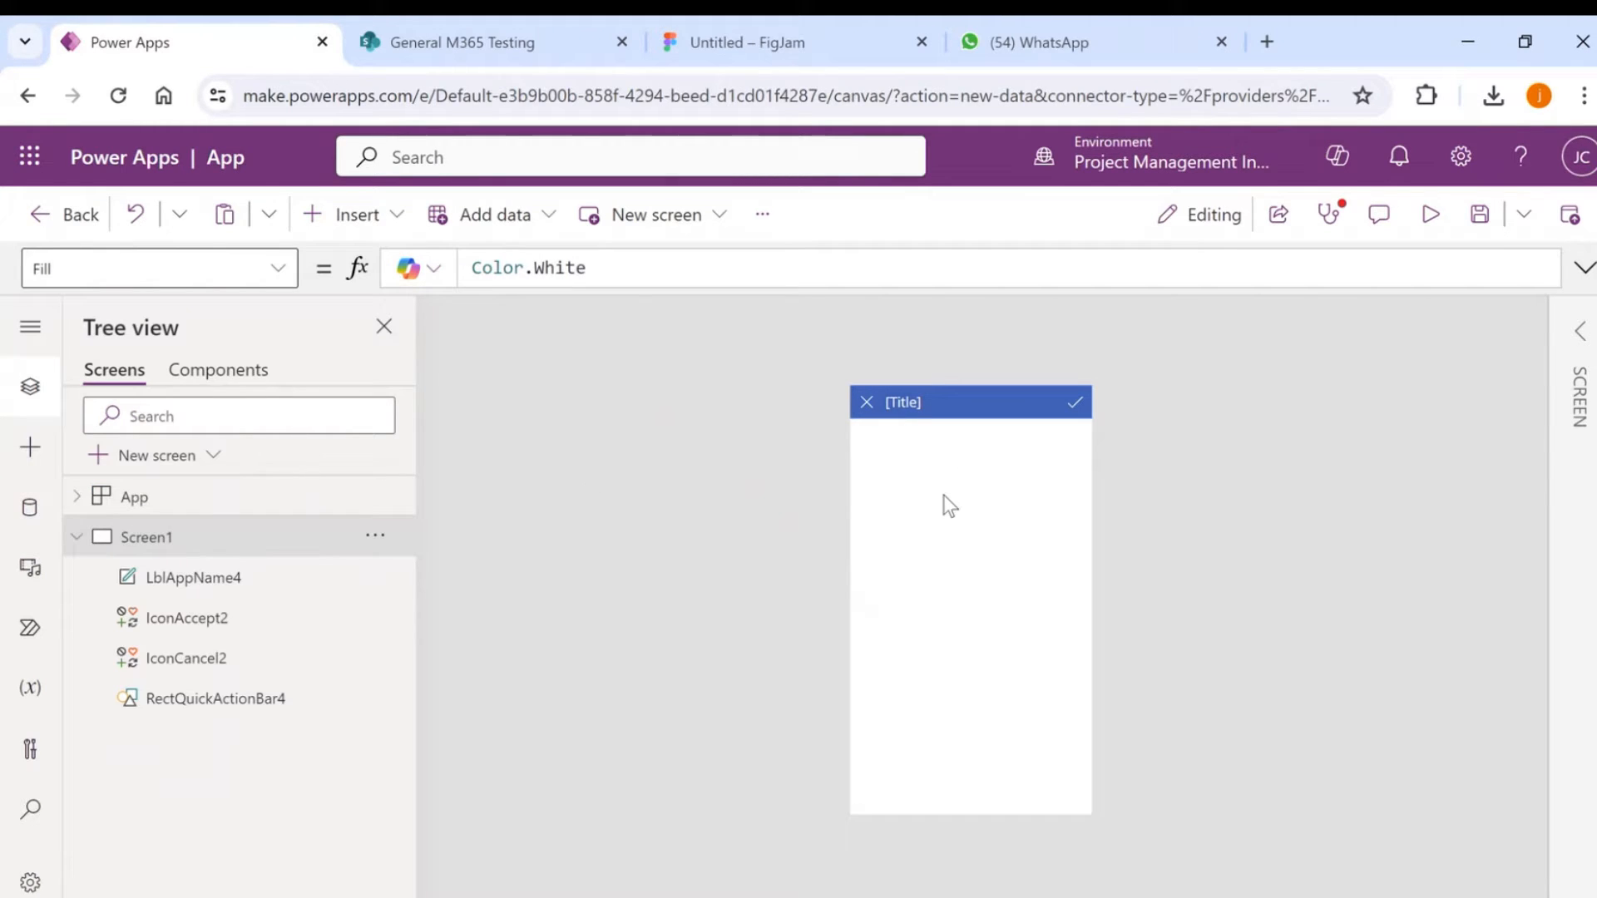
click(920, 402)
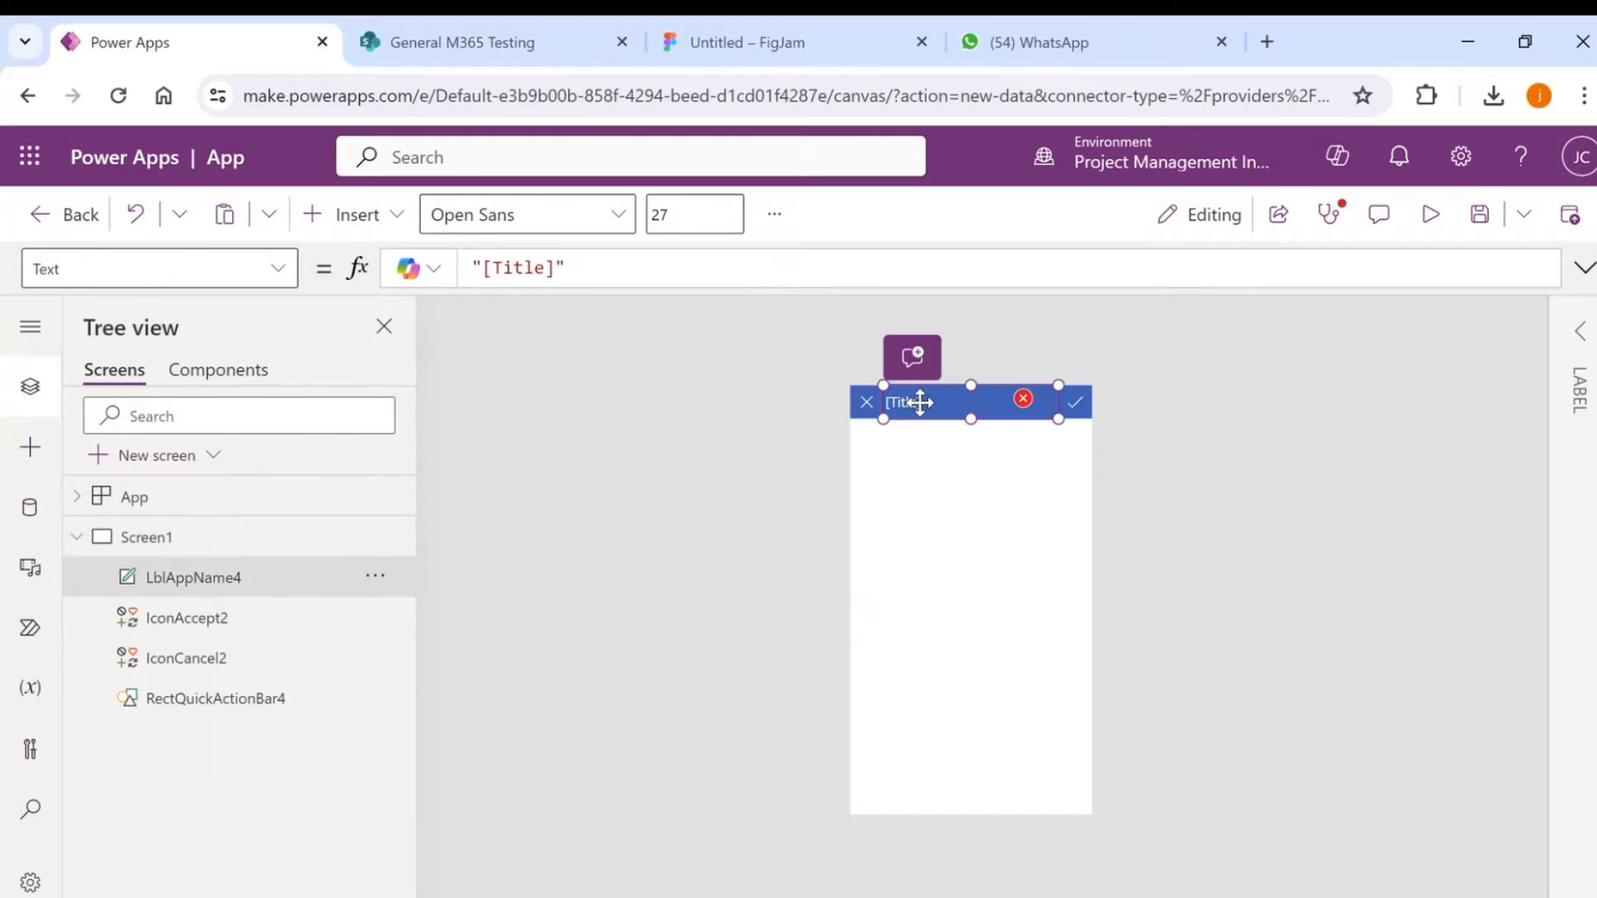
click(566, 271)
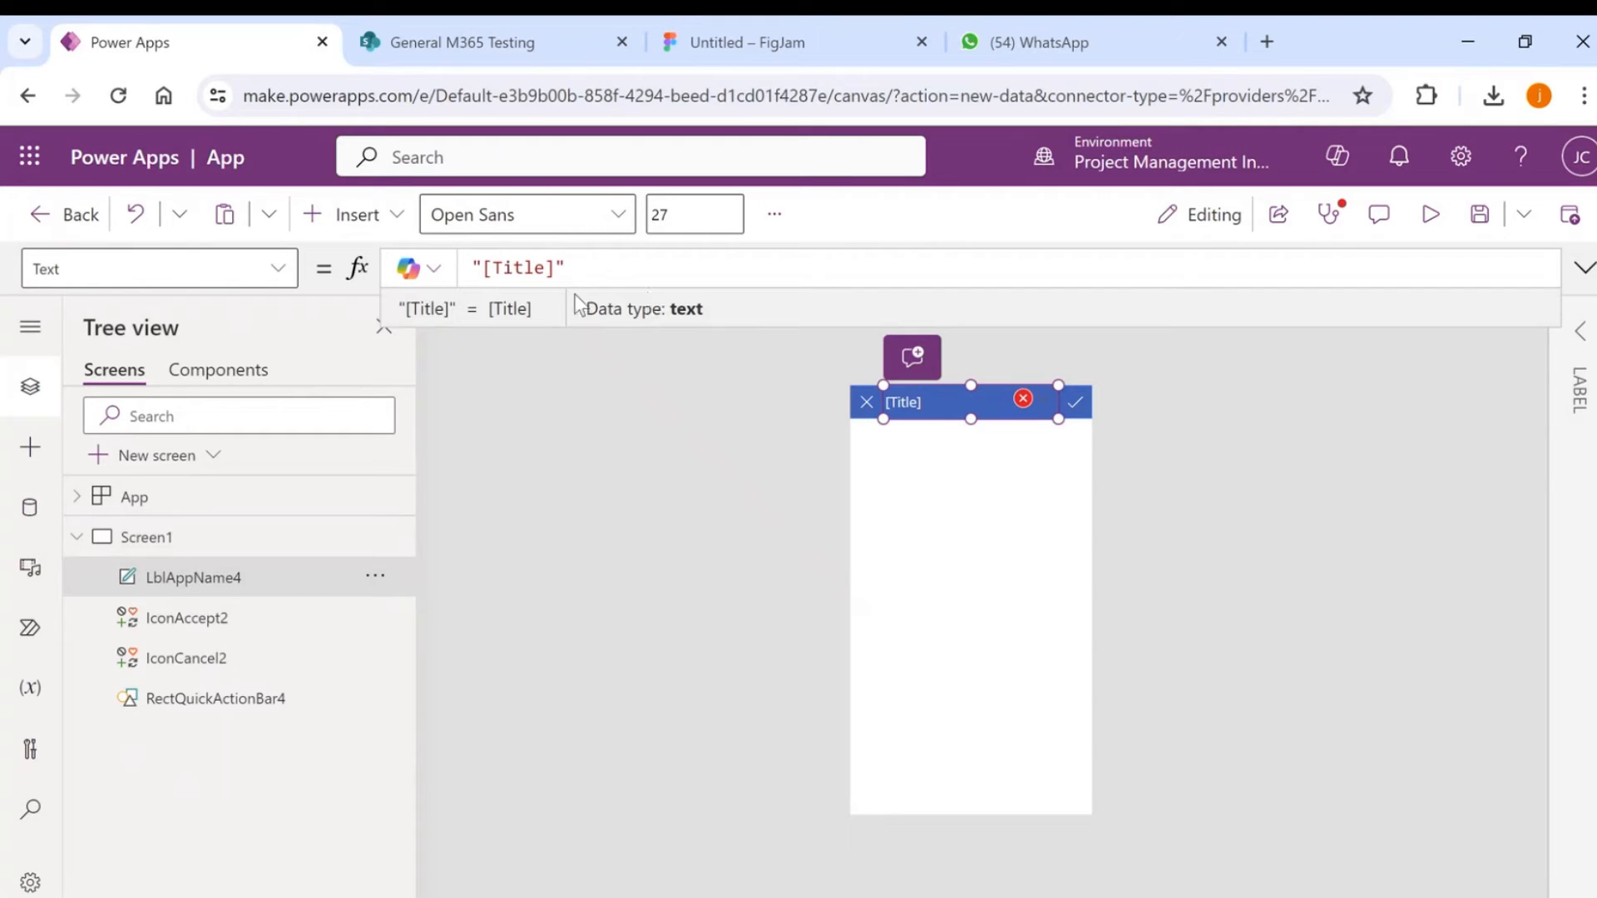
key(BackSpace)
key(BackSpace)
key(BackSpace)
key(BackSpace)
key(BackSpace)
key(BackSpace)
key(BackSpace)
text(Form)
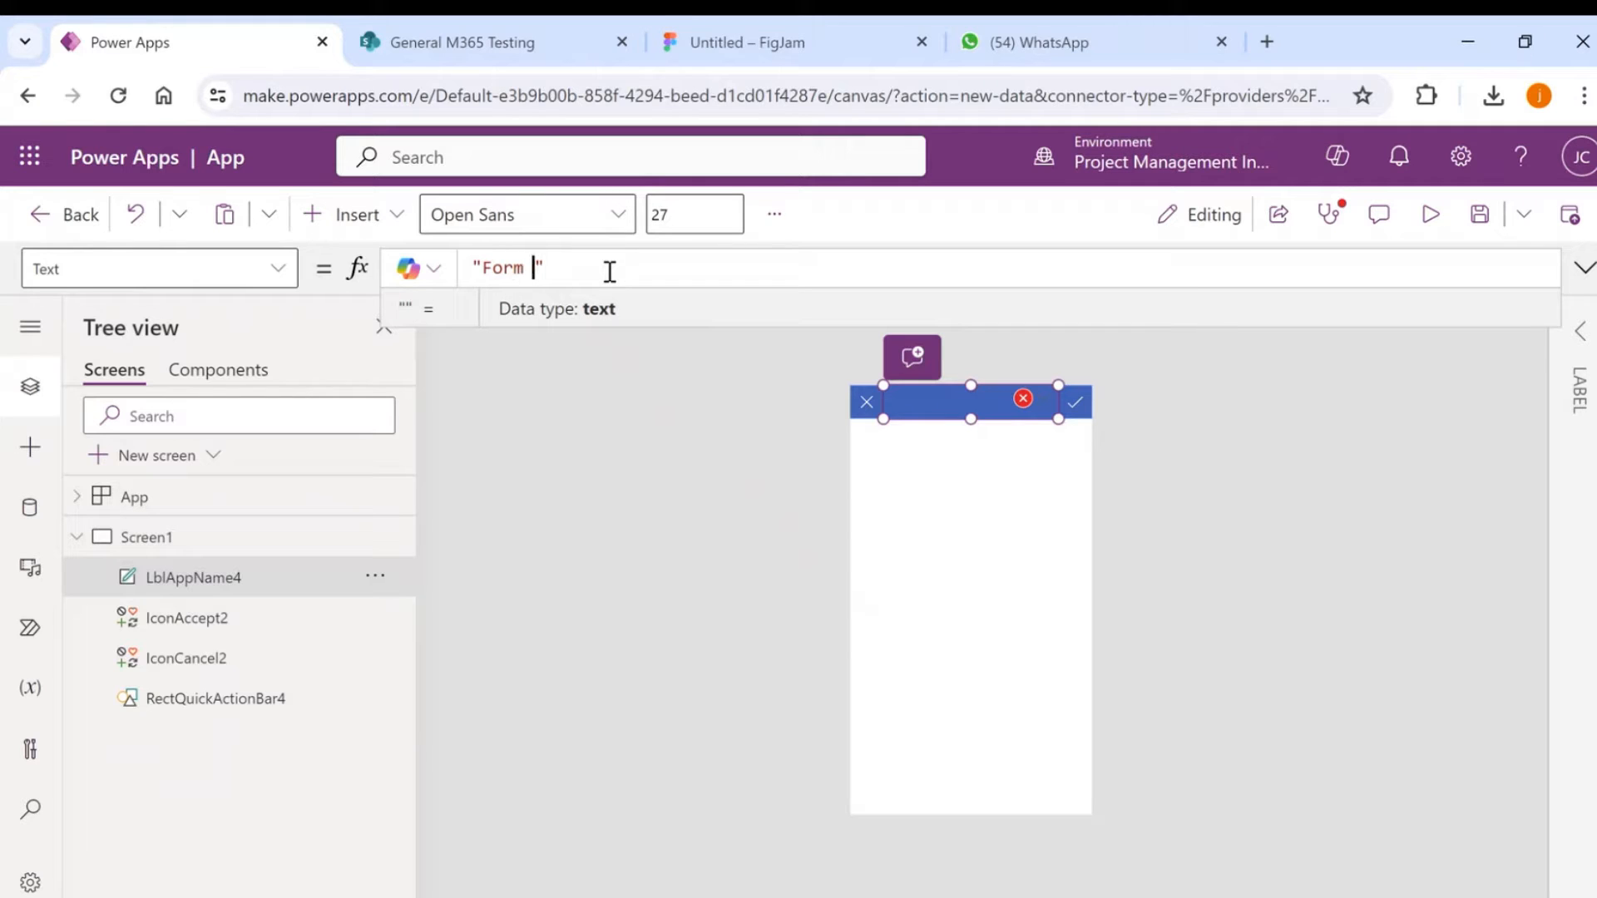
key(BackSpace)
key(BackSpace)
key(BackSpace)
key(BackSpace)
key(BackSpace)
text(Front page)
click(1000, 602)
Insert an edit form directly below the header bar and stretch it to the app screen's lower edge, about 640 by 1048.
click(369, 231)
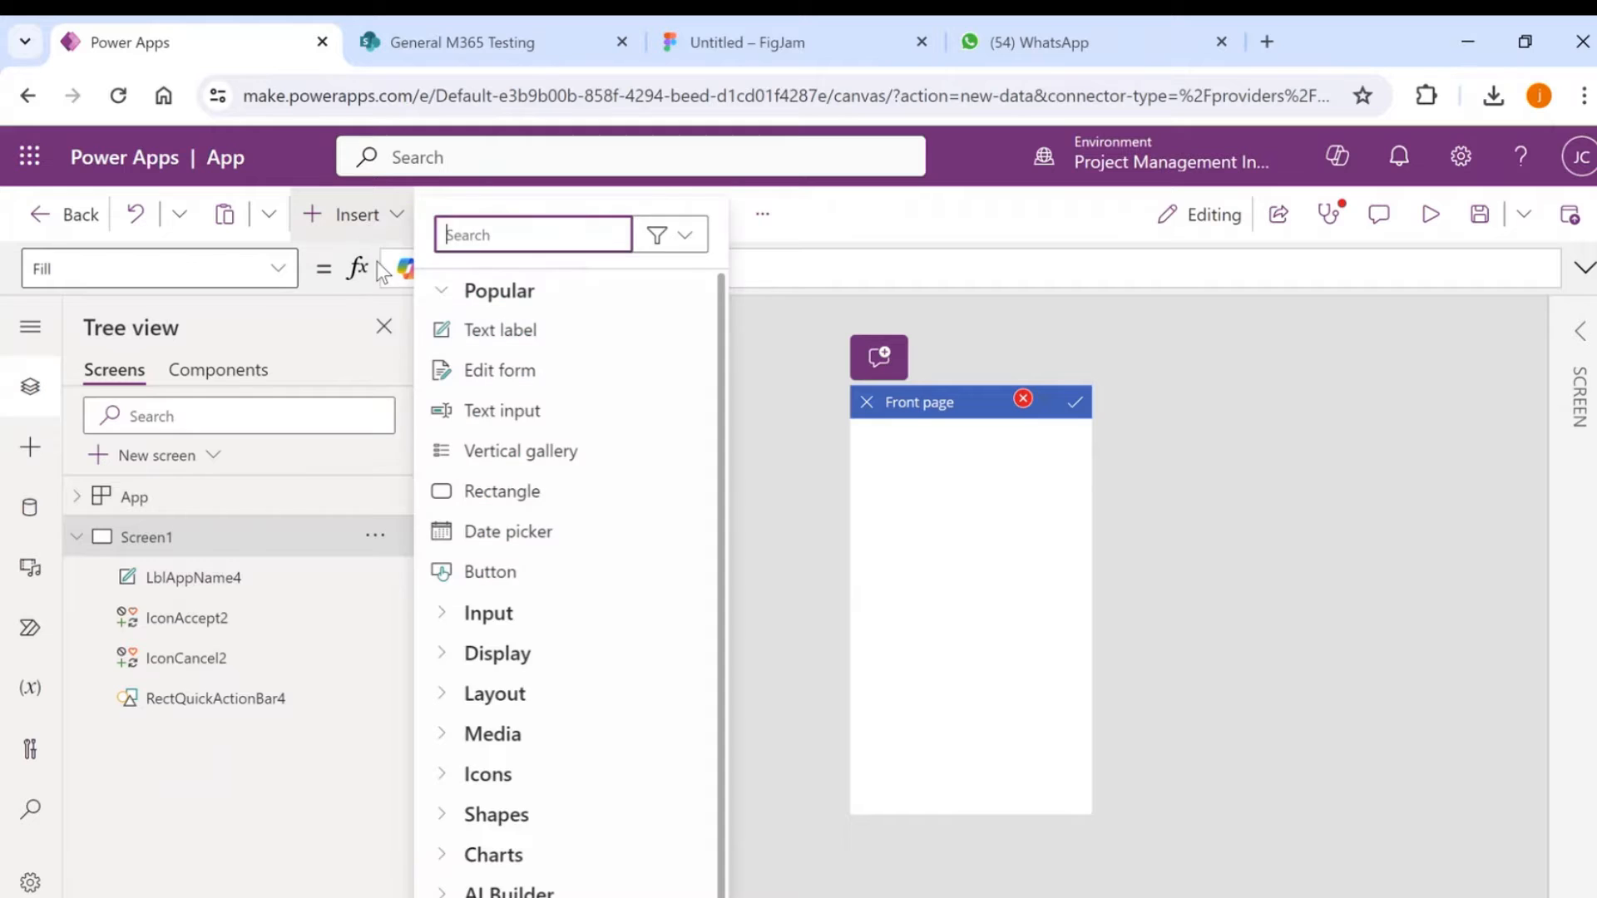
click(550, 371)
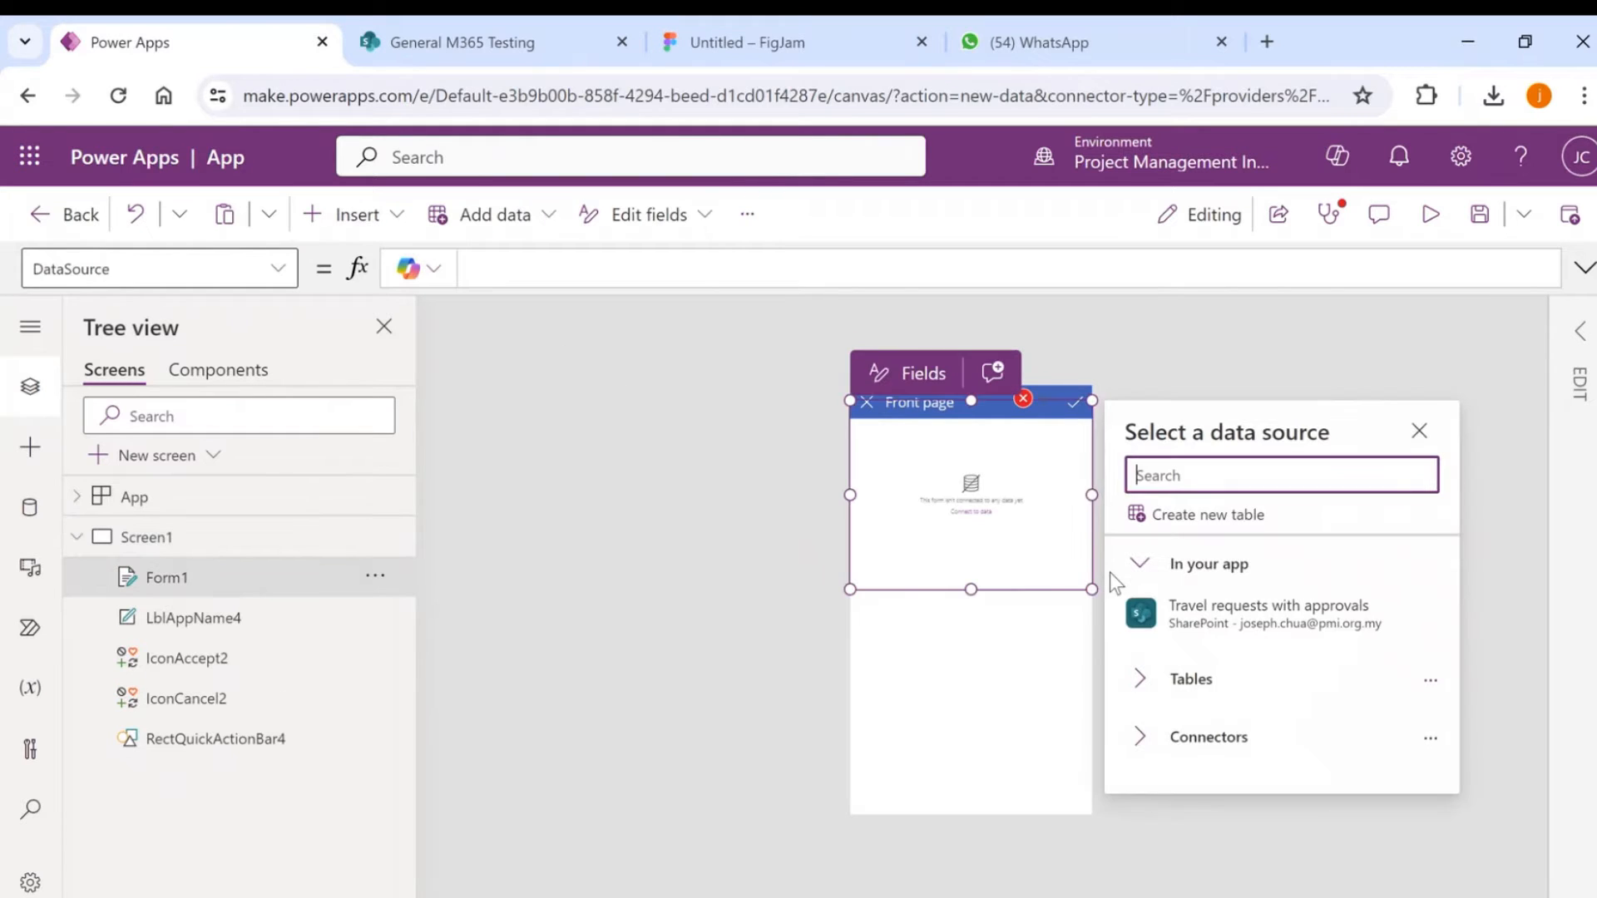
click(1054, 613)
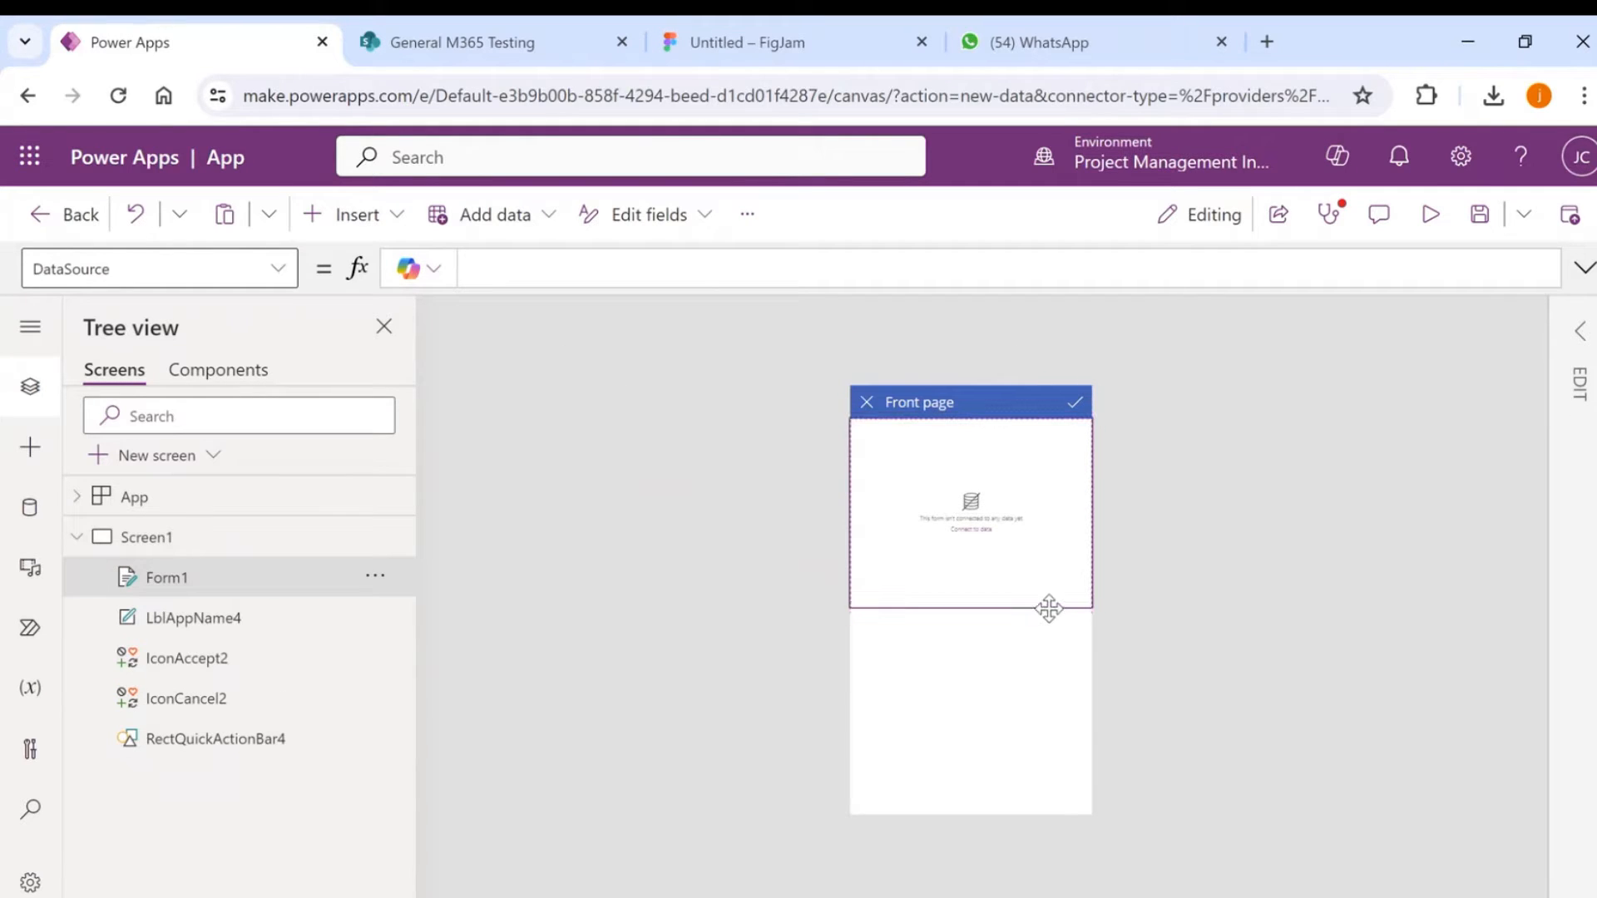
drag(974, 606, 971, 814)
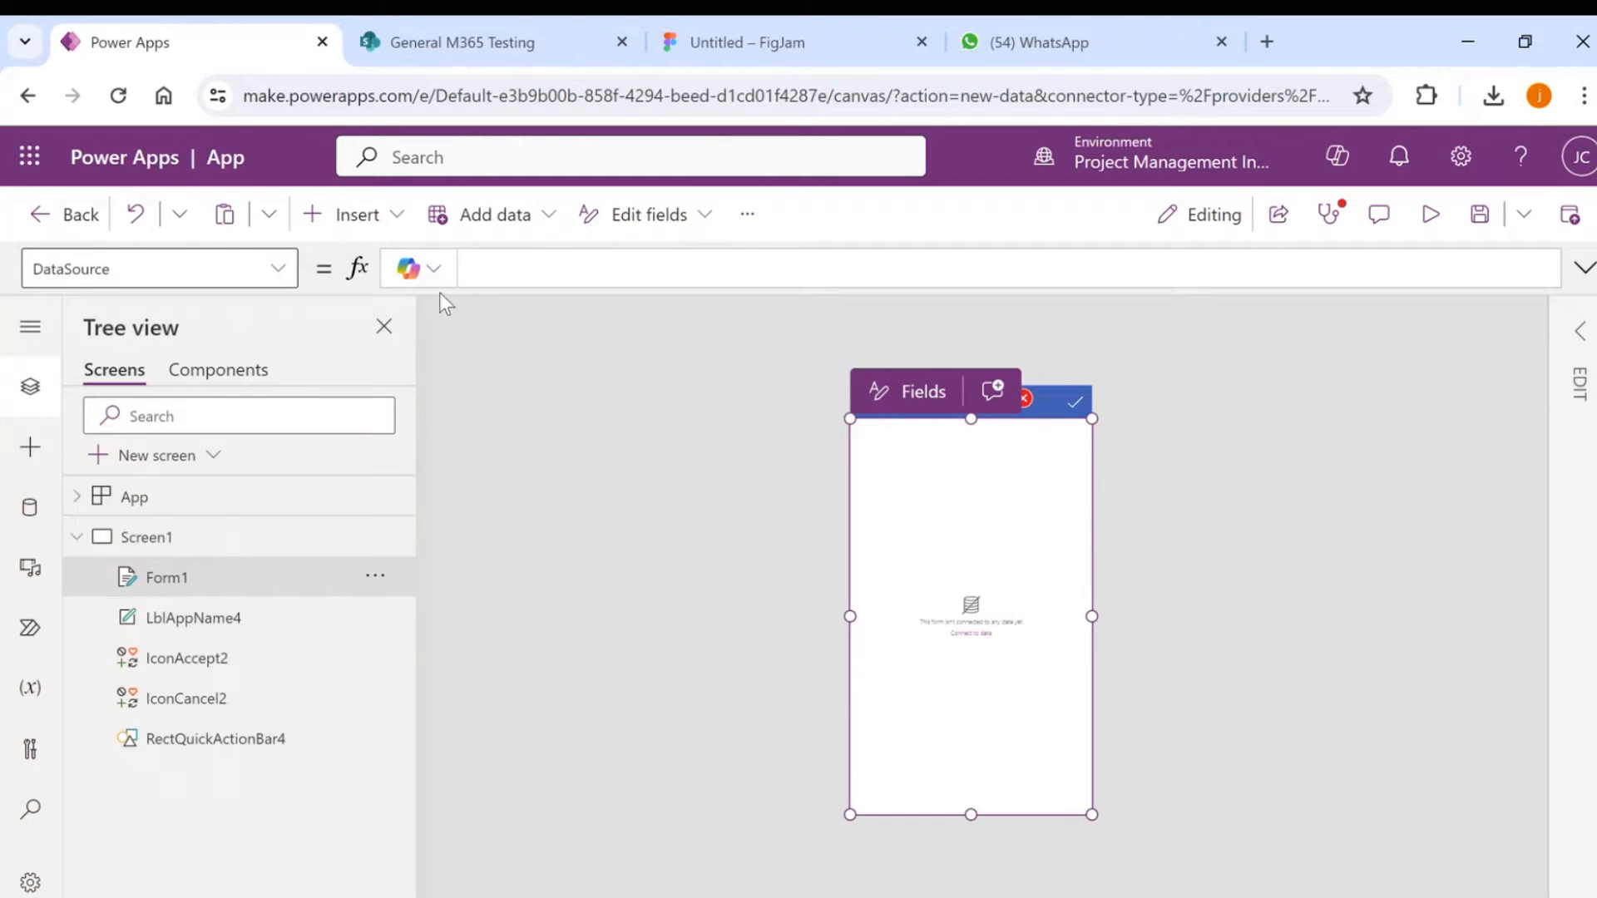
Set the new form's DataSource property to 'Travel requests with approvals'.
click(476, 267)
text(tra)
key(BackSpace)
key(BackSpace)
key(BackSpace)
text(')
click(1581, 333)
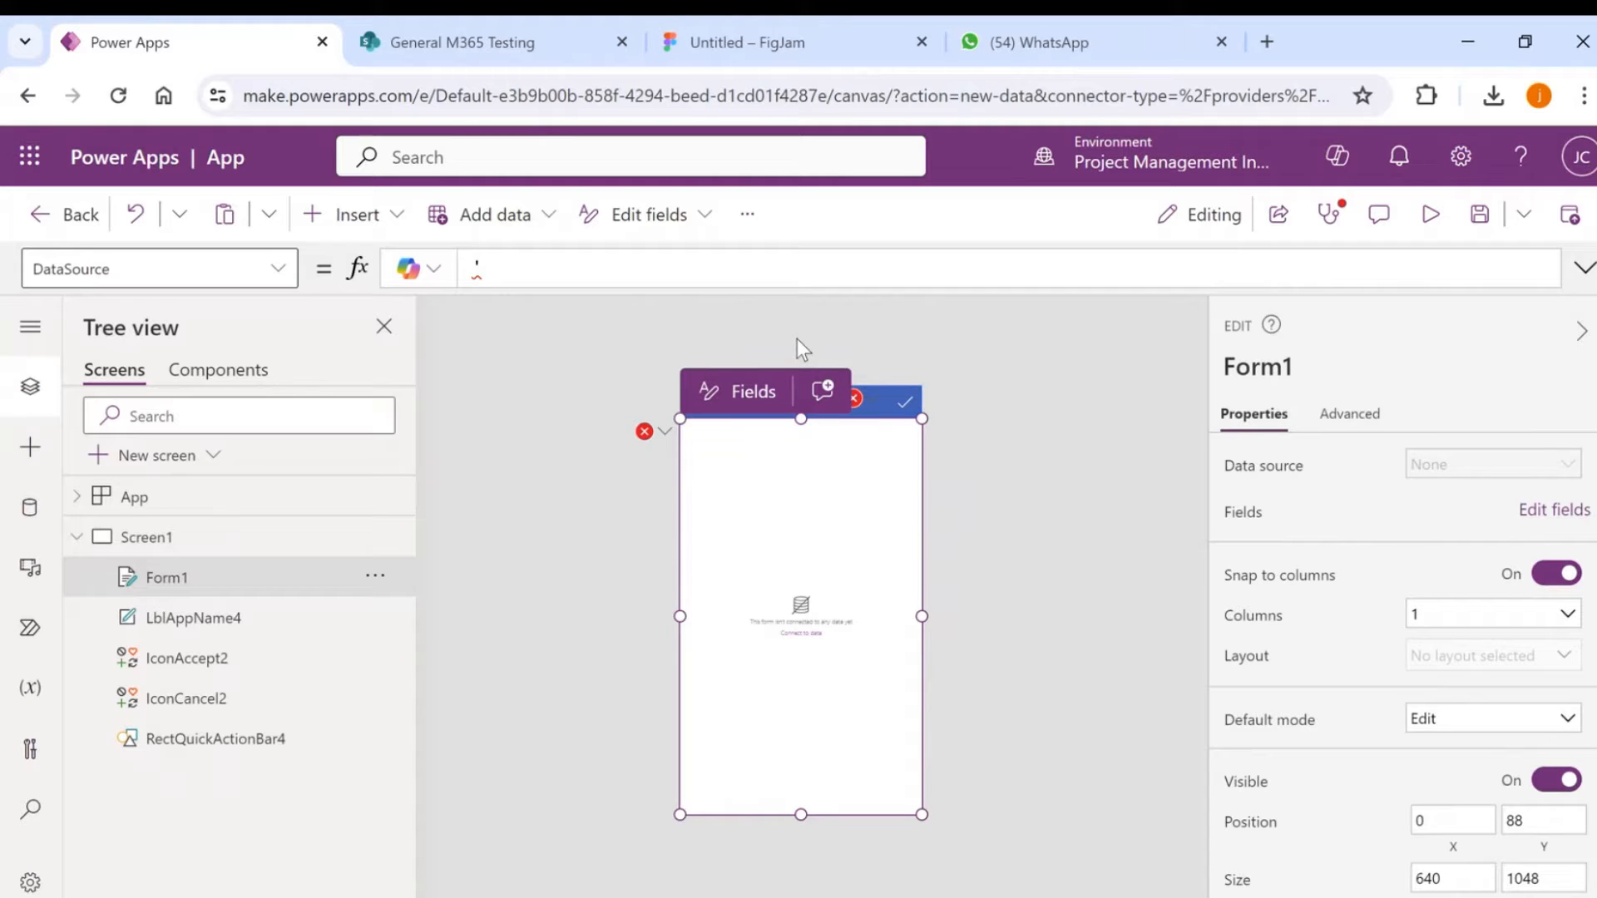
text(tra)
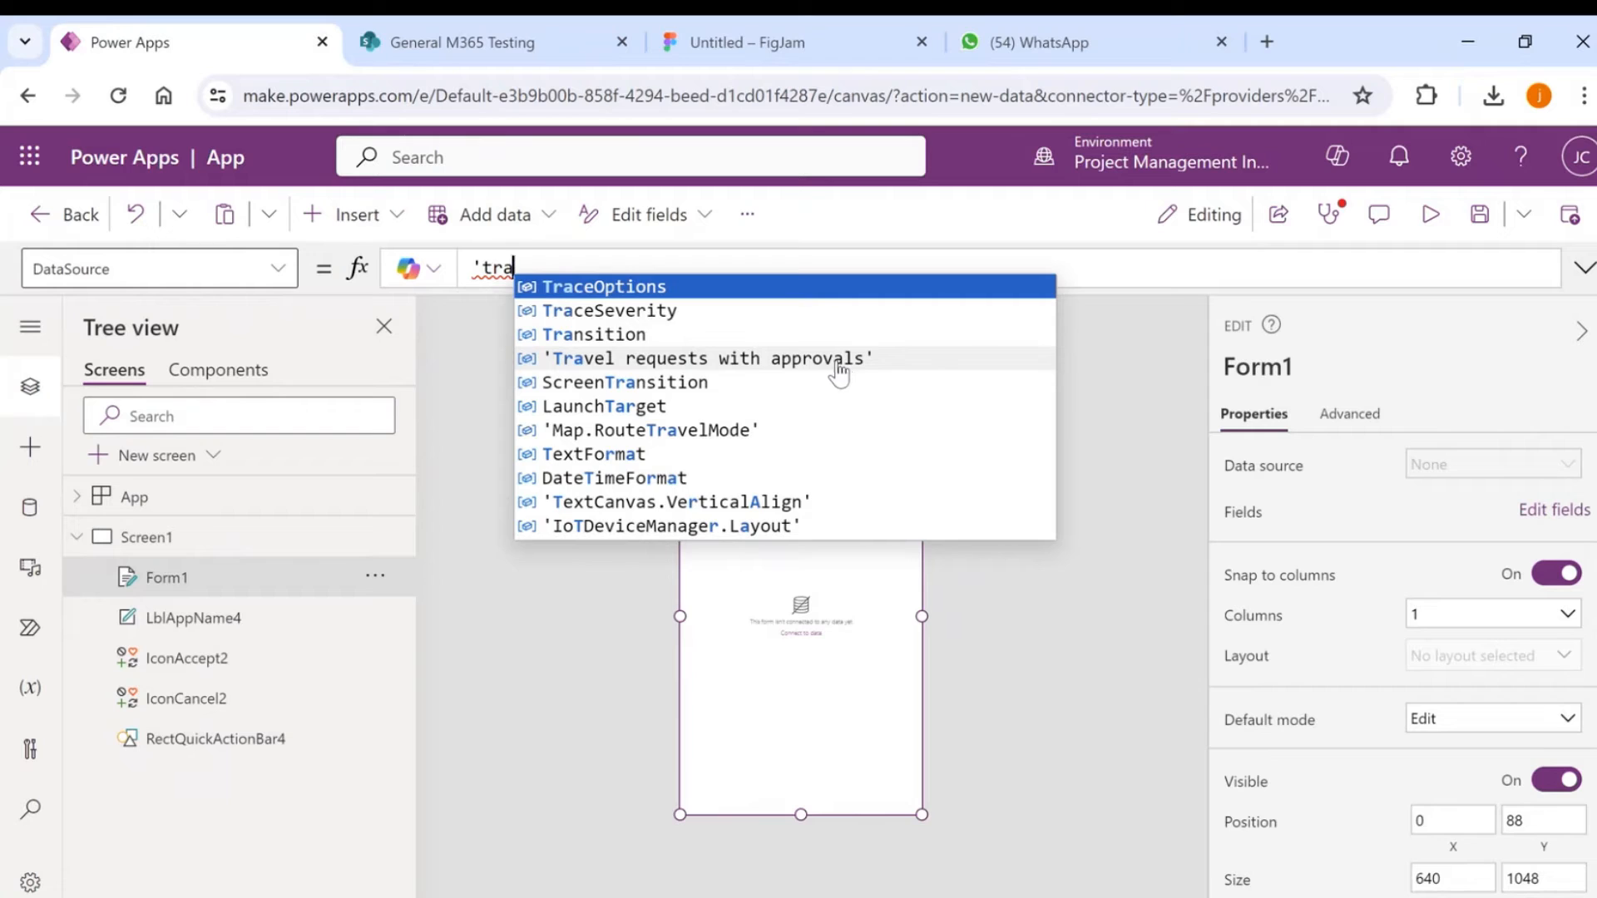
click(836, 363)
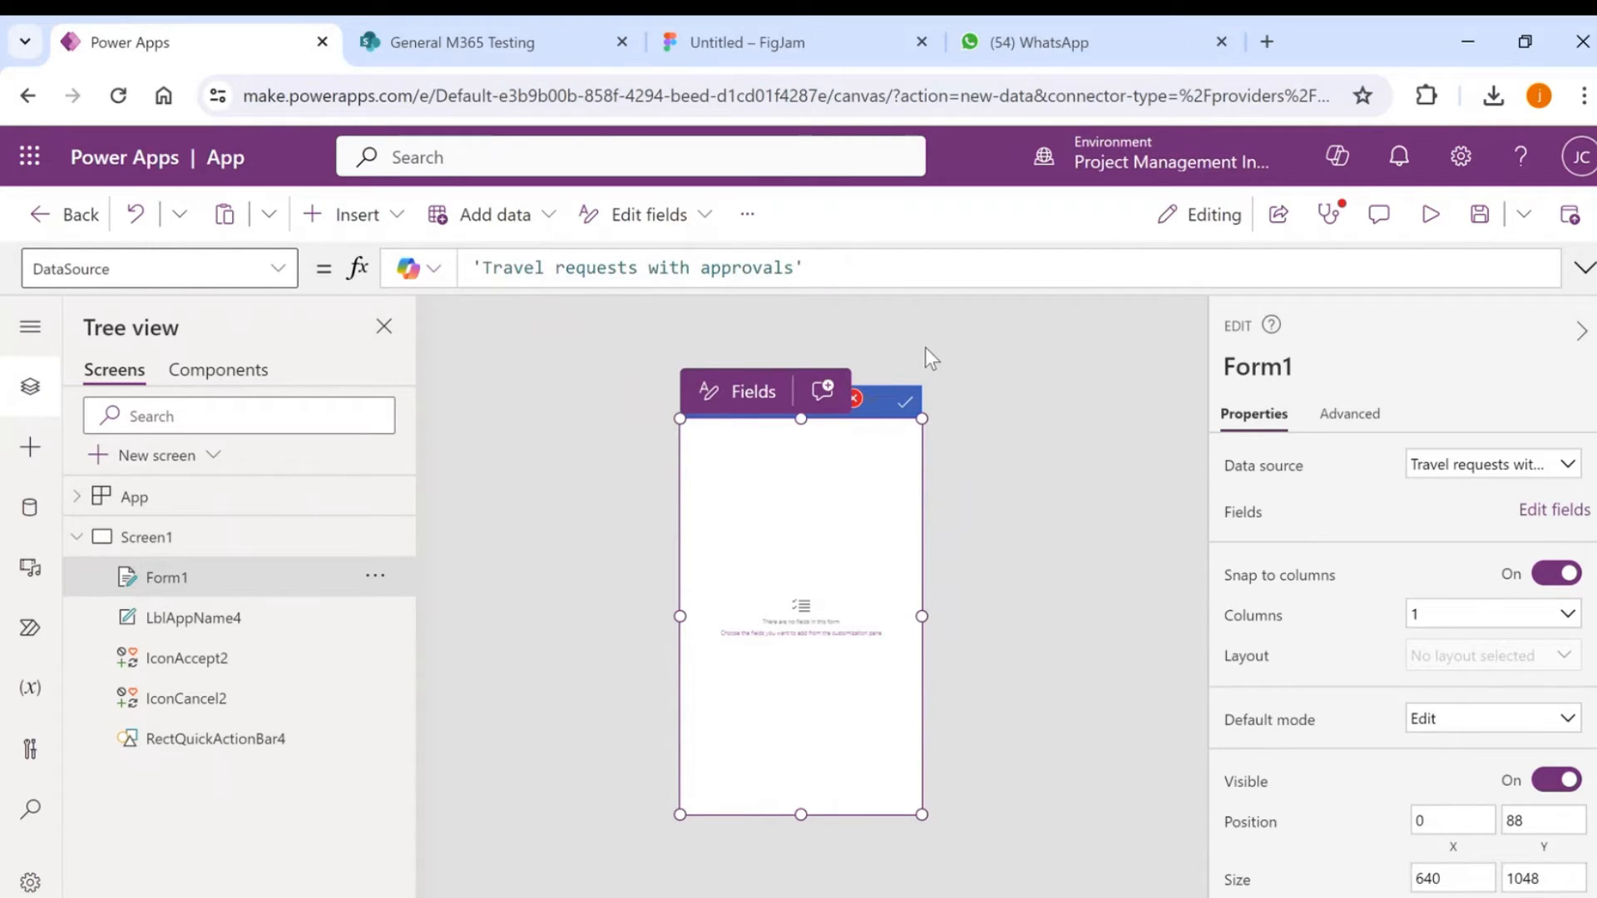
click(1155, 514)
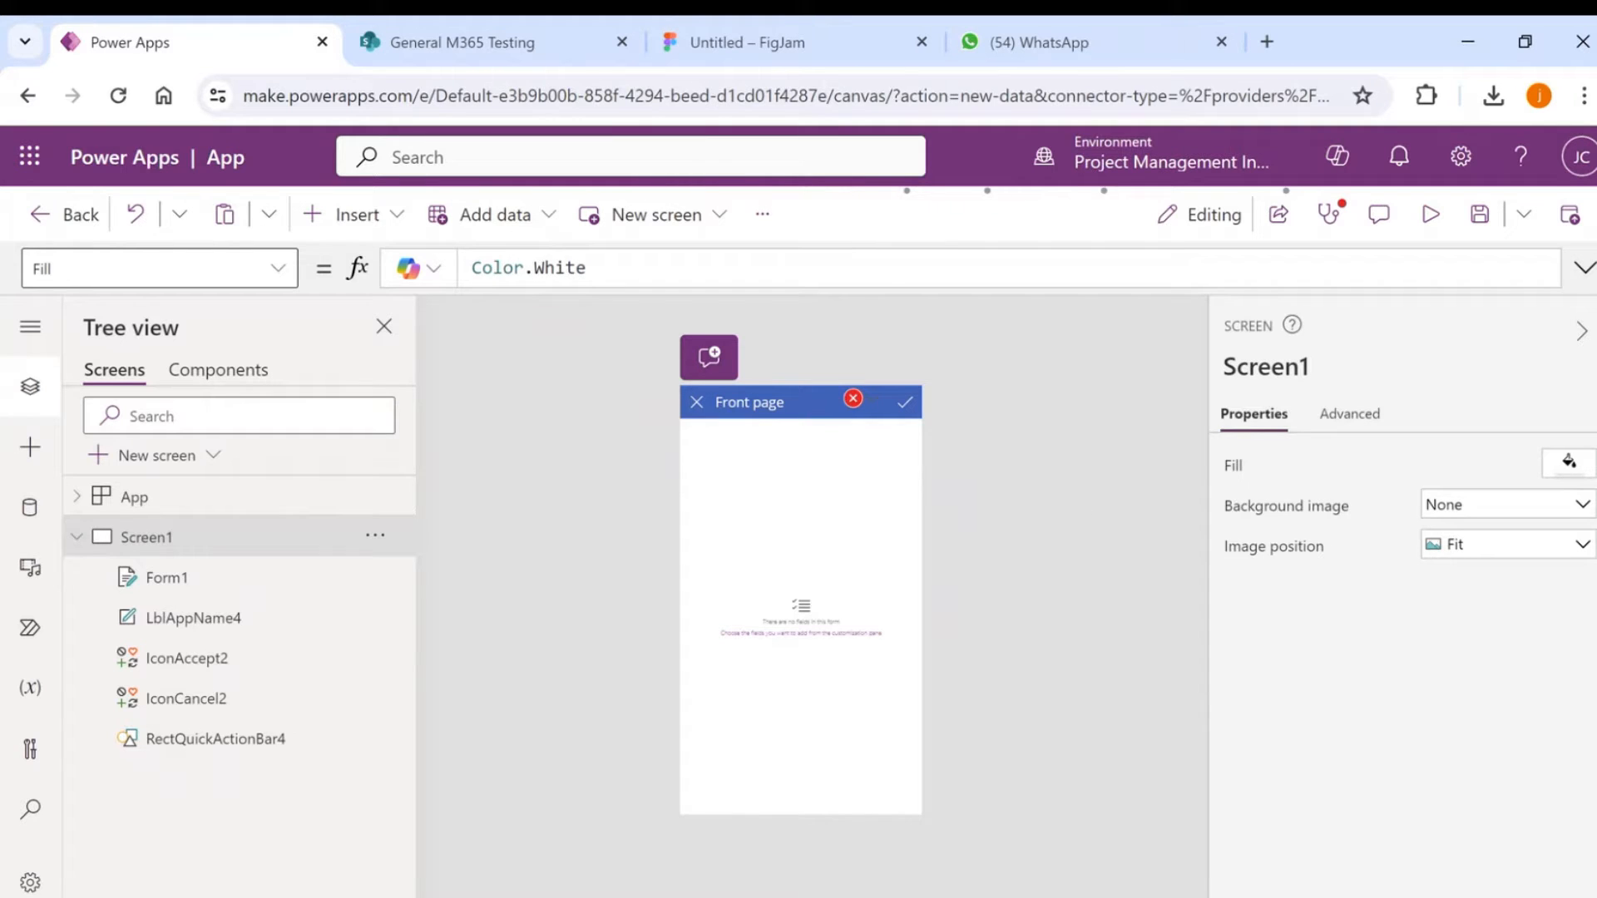
Start adding fields to the form and choose Title, Travel start date and Travel end date.
click(806, 716)
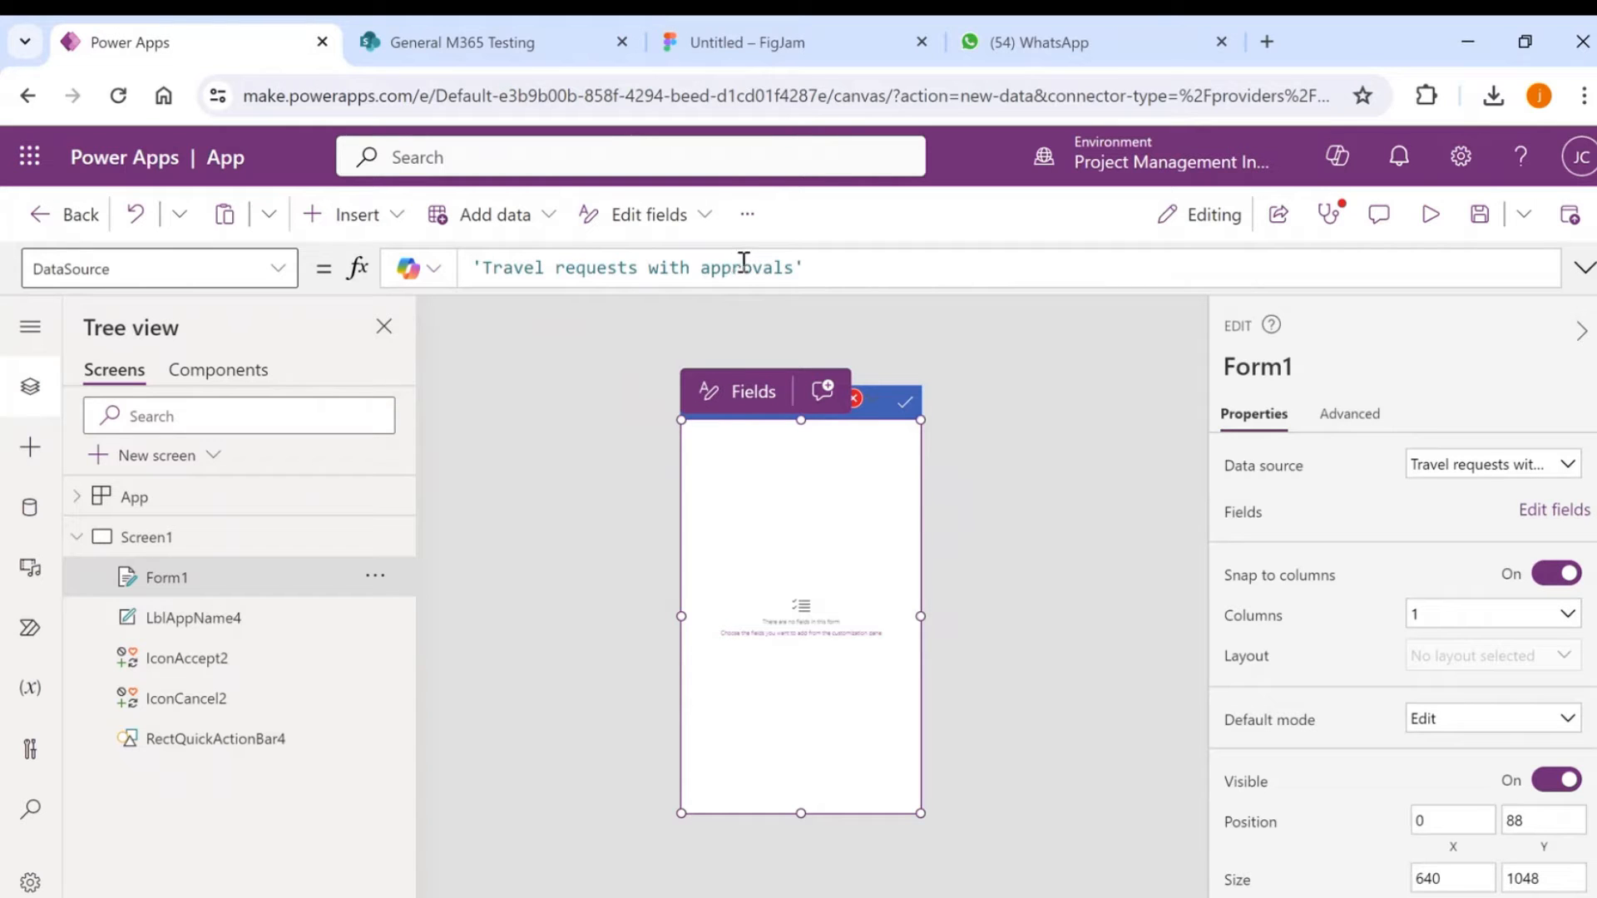
click(1529, 511)
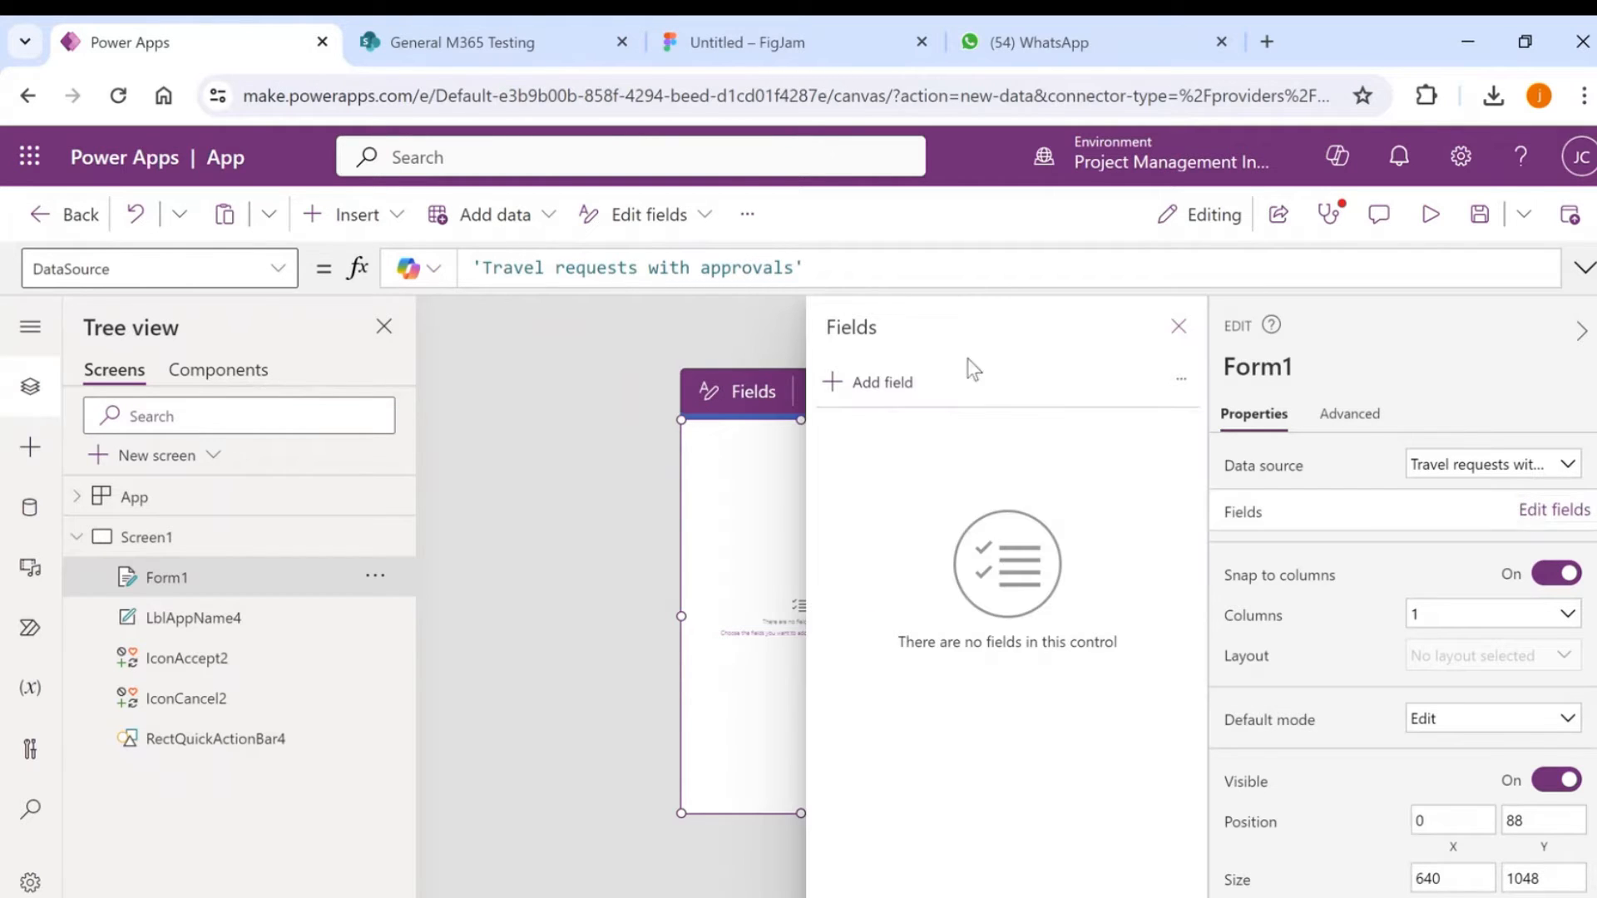
click(877, 384)
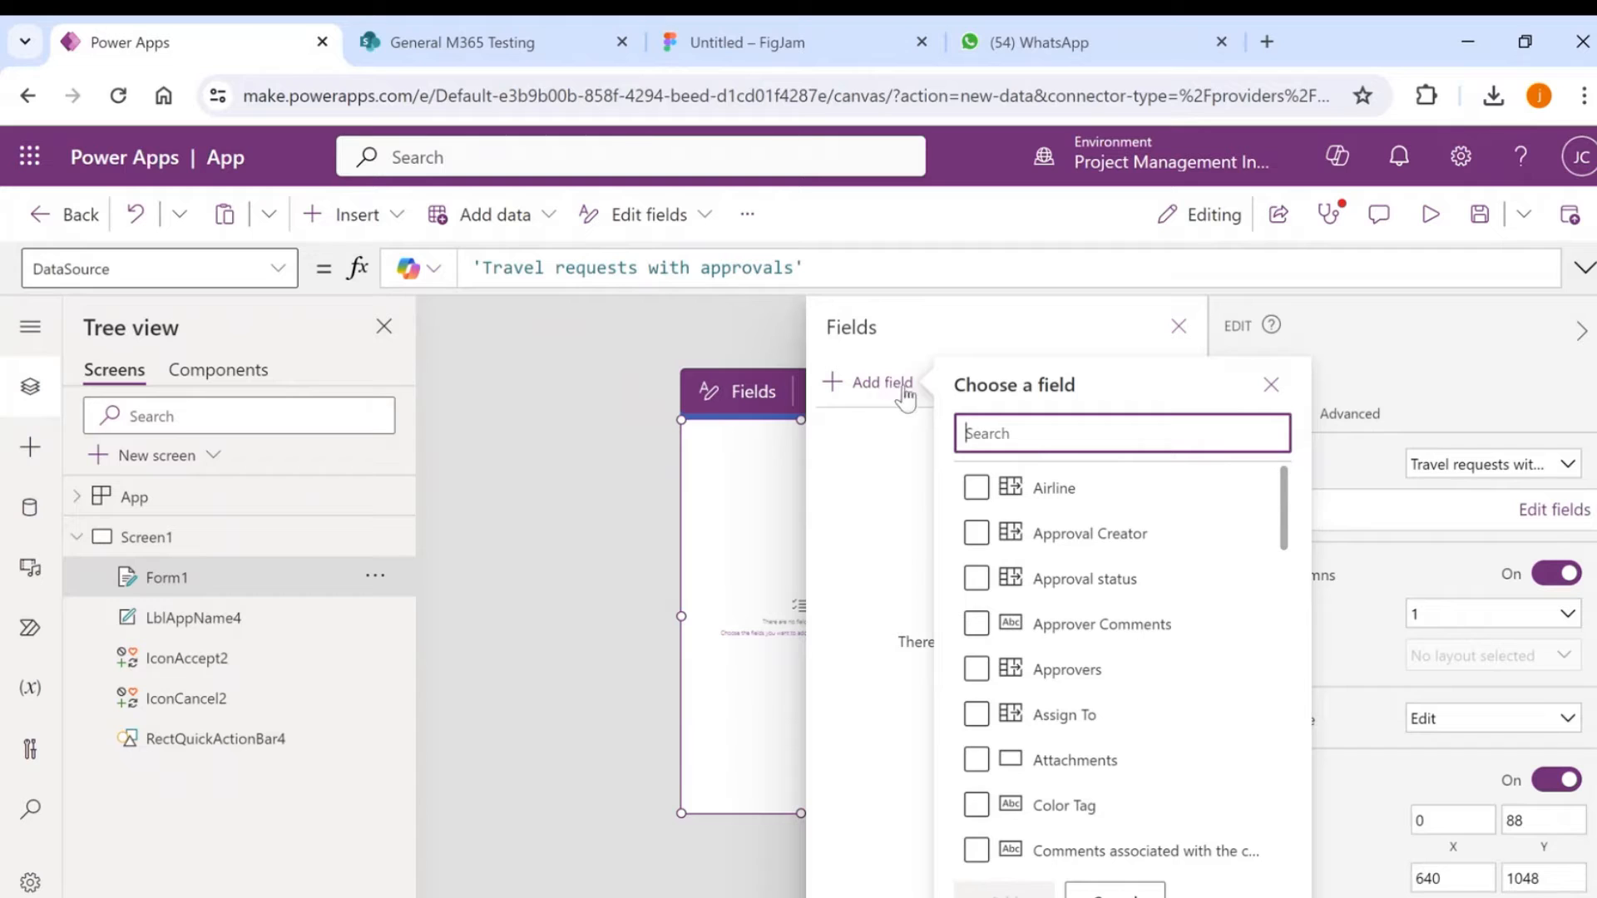
click(1082, 496)
click(977, 626)
scroll(1040, 566, down, 9)
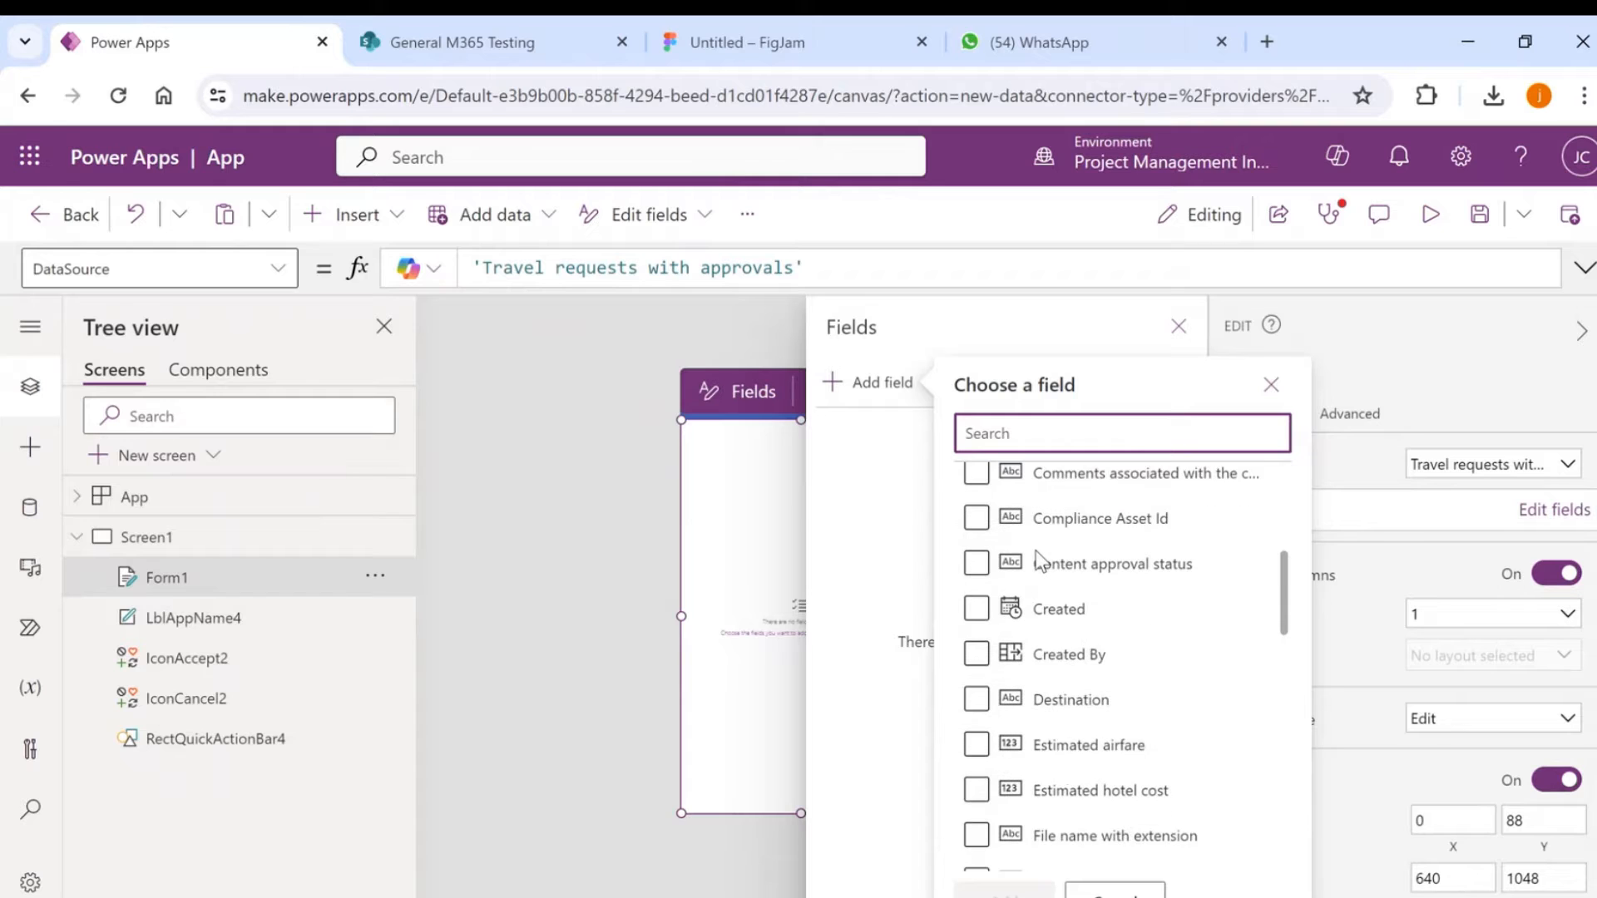
scroll(1043, 568, down, 5)
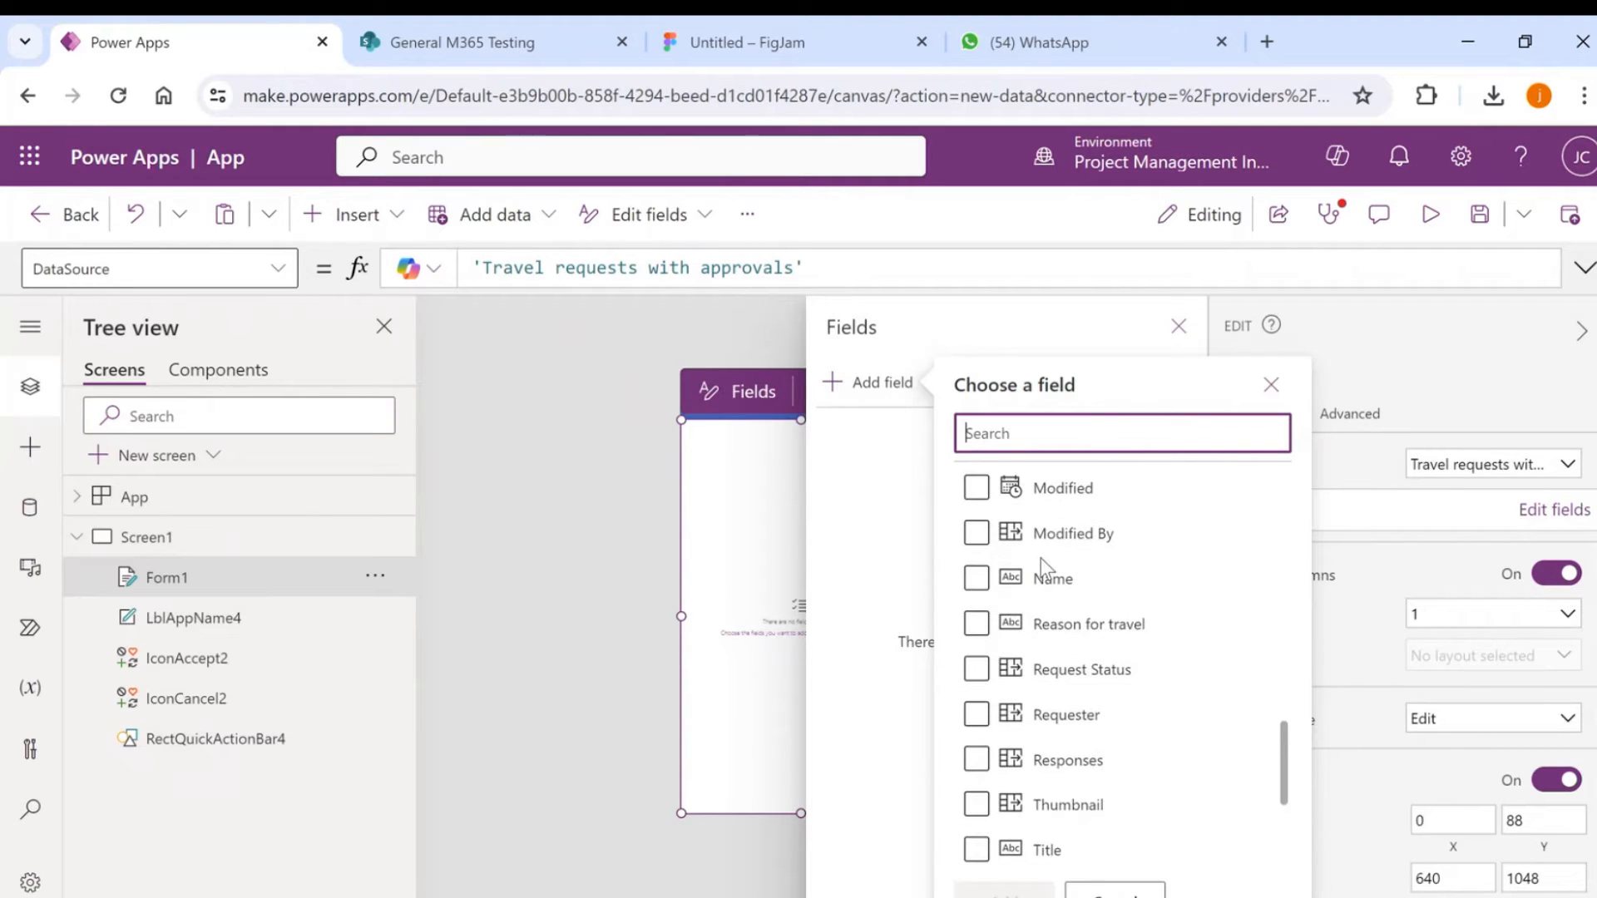
click(980, 579)
click(1007, 582)
scroll(973, 591, down, 3)
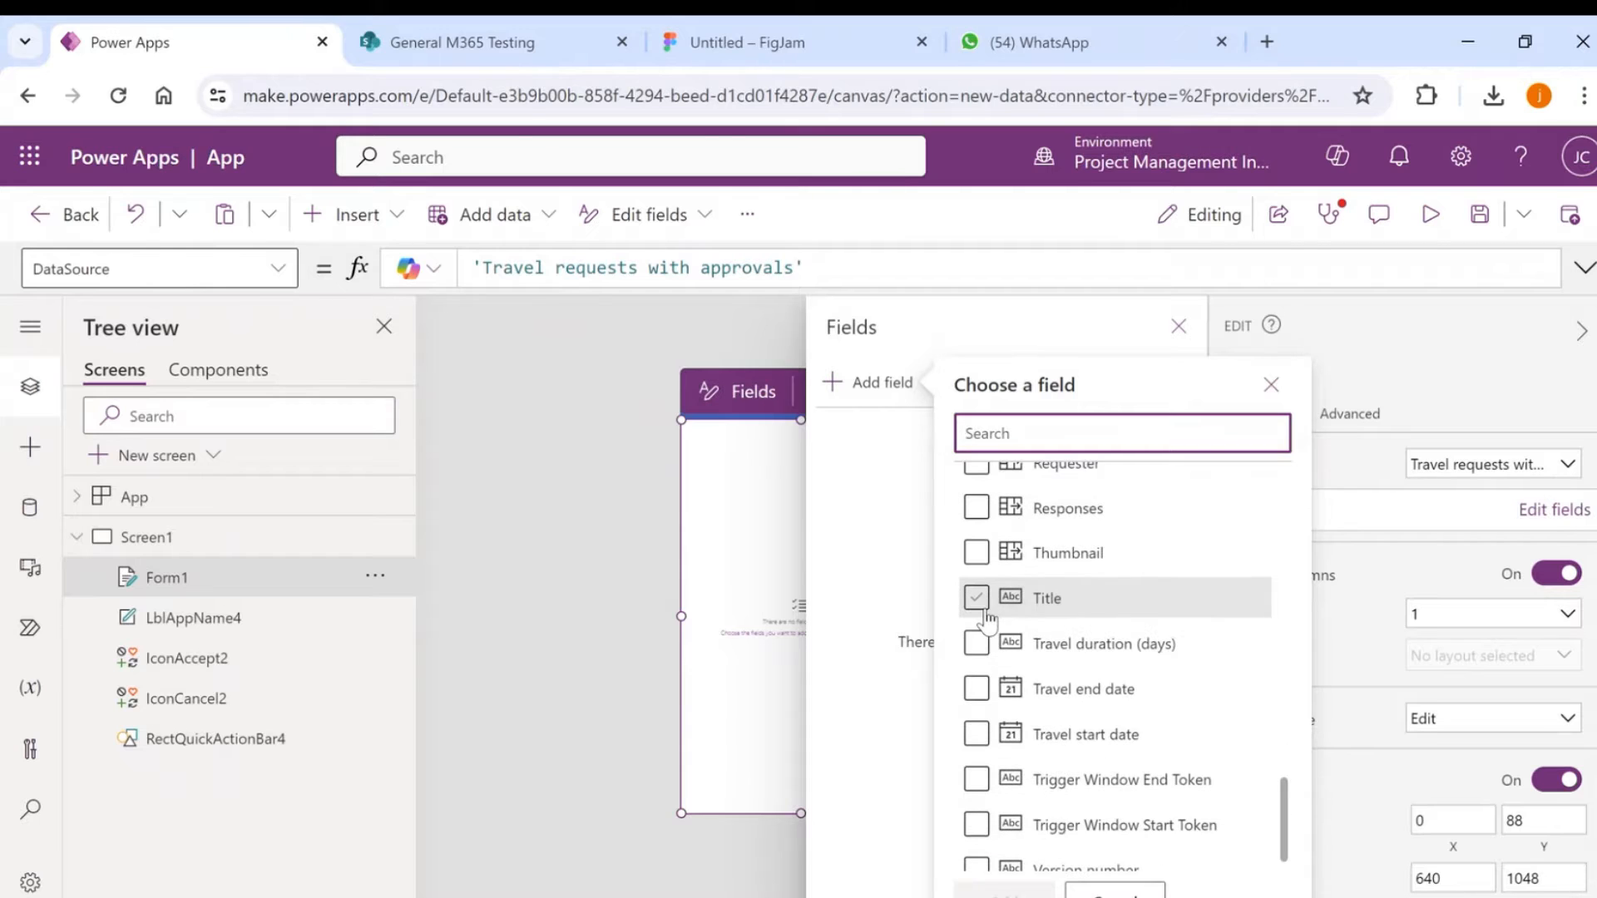
click(975, 598)
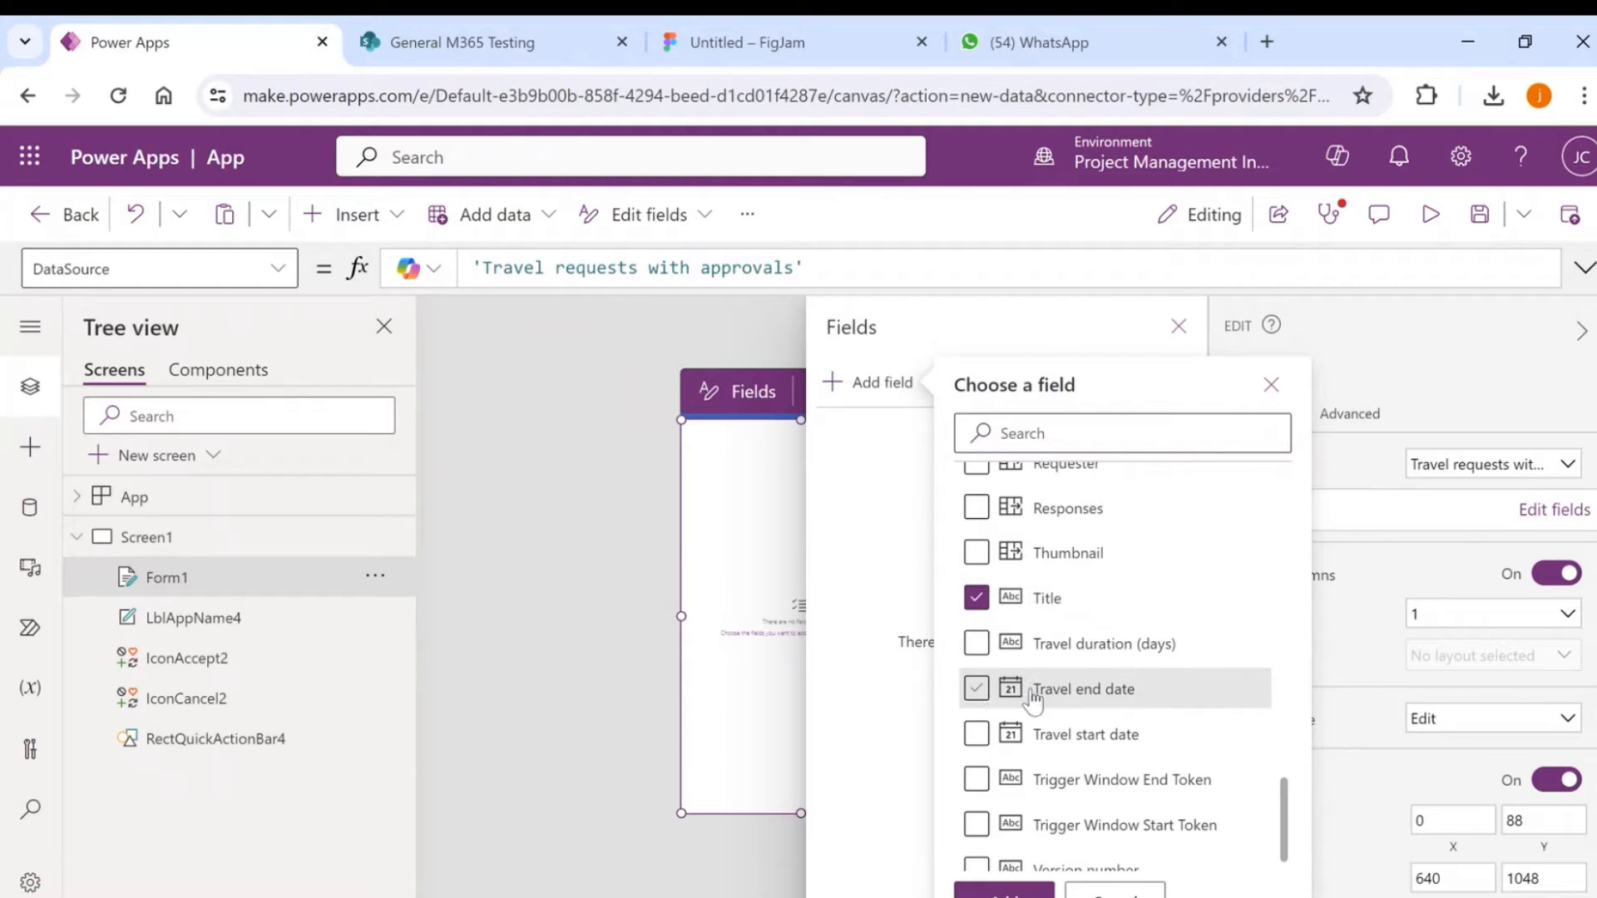
click(977, 735)
click(977, 688)
scroll(1056, 710, down, 1)
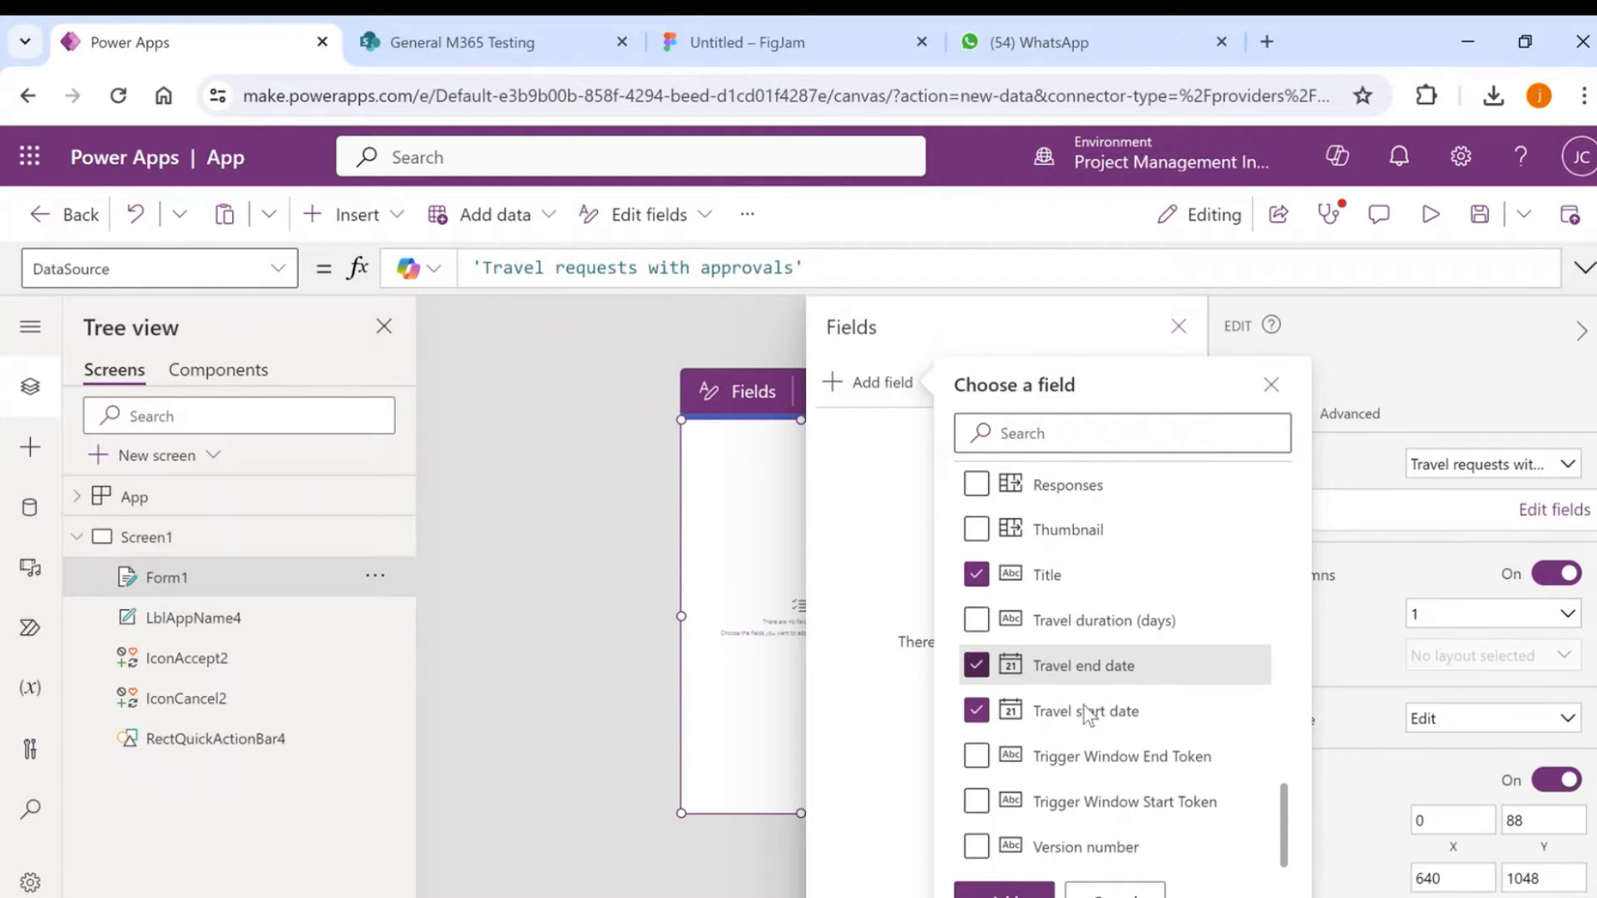
Include Airline and Assign To in the field selection and add all the chosen fields to the form.
scroll(1081, 713, up, 5)
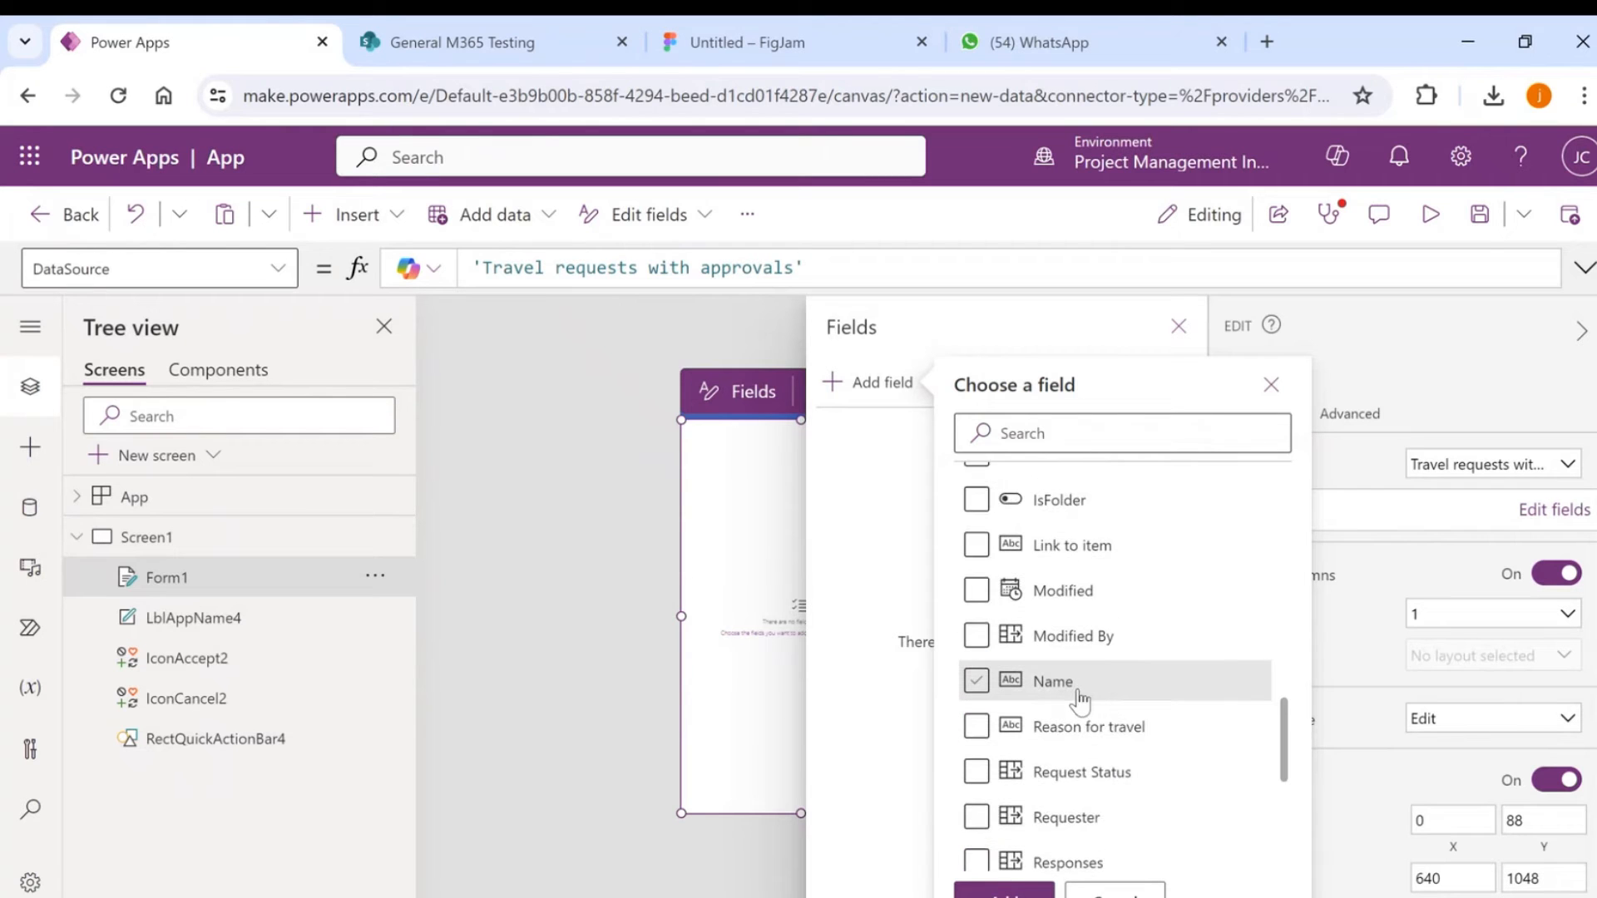
scroll(1096, 703, up, 10)
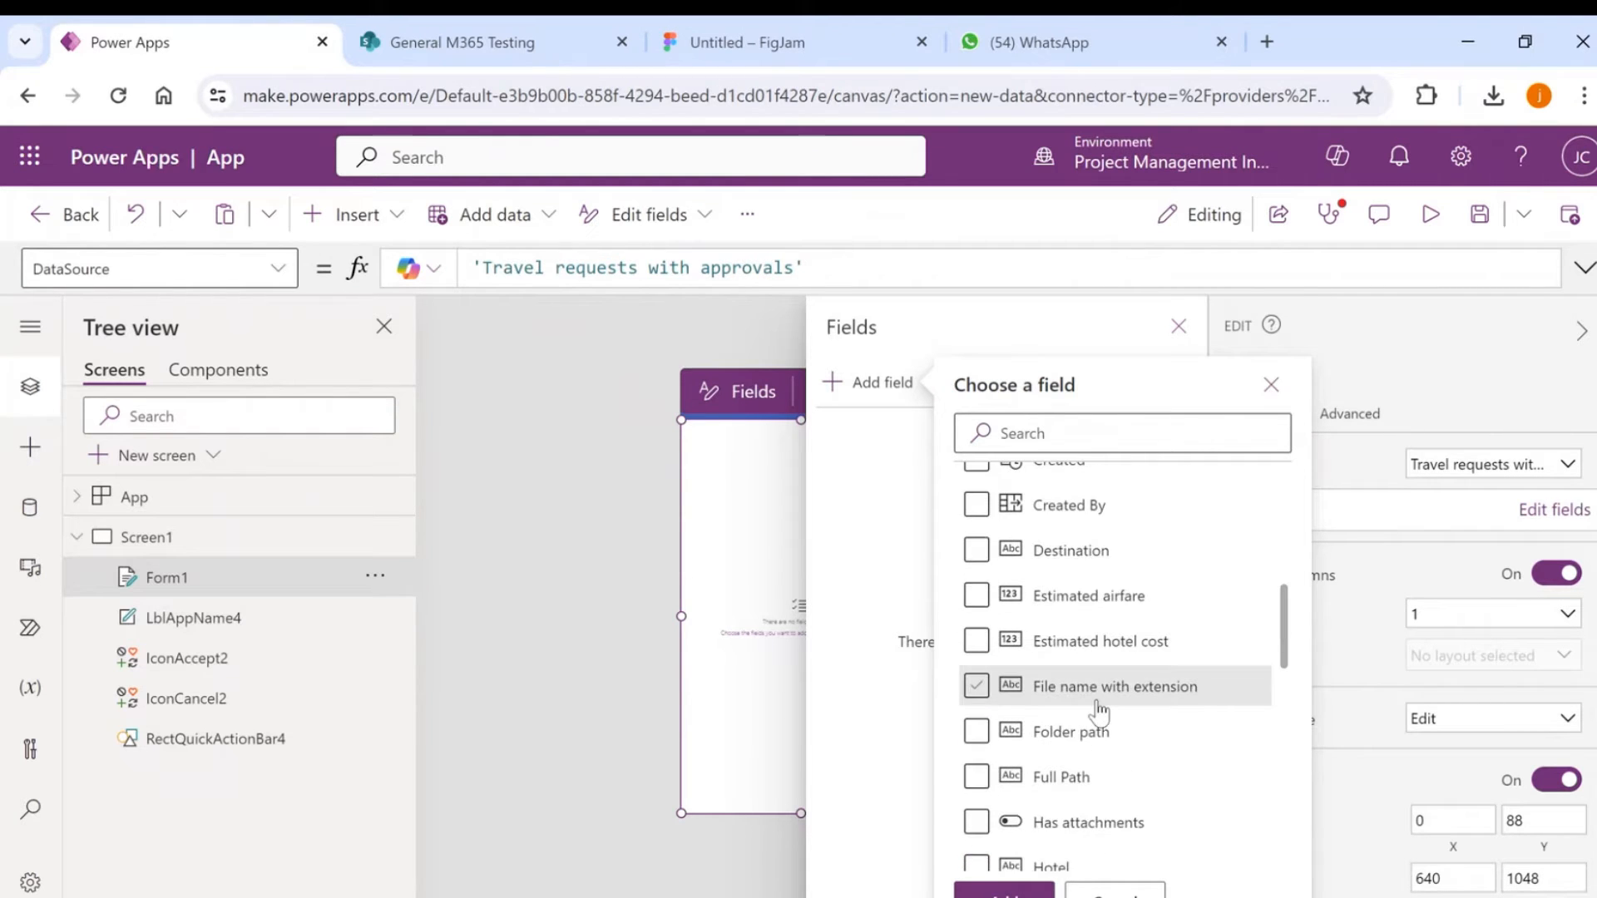
scroll(1092, 707, up, 3)
click(976, 488)
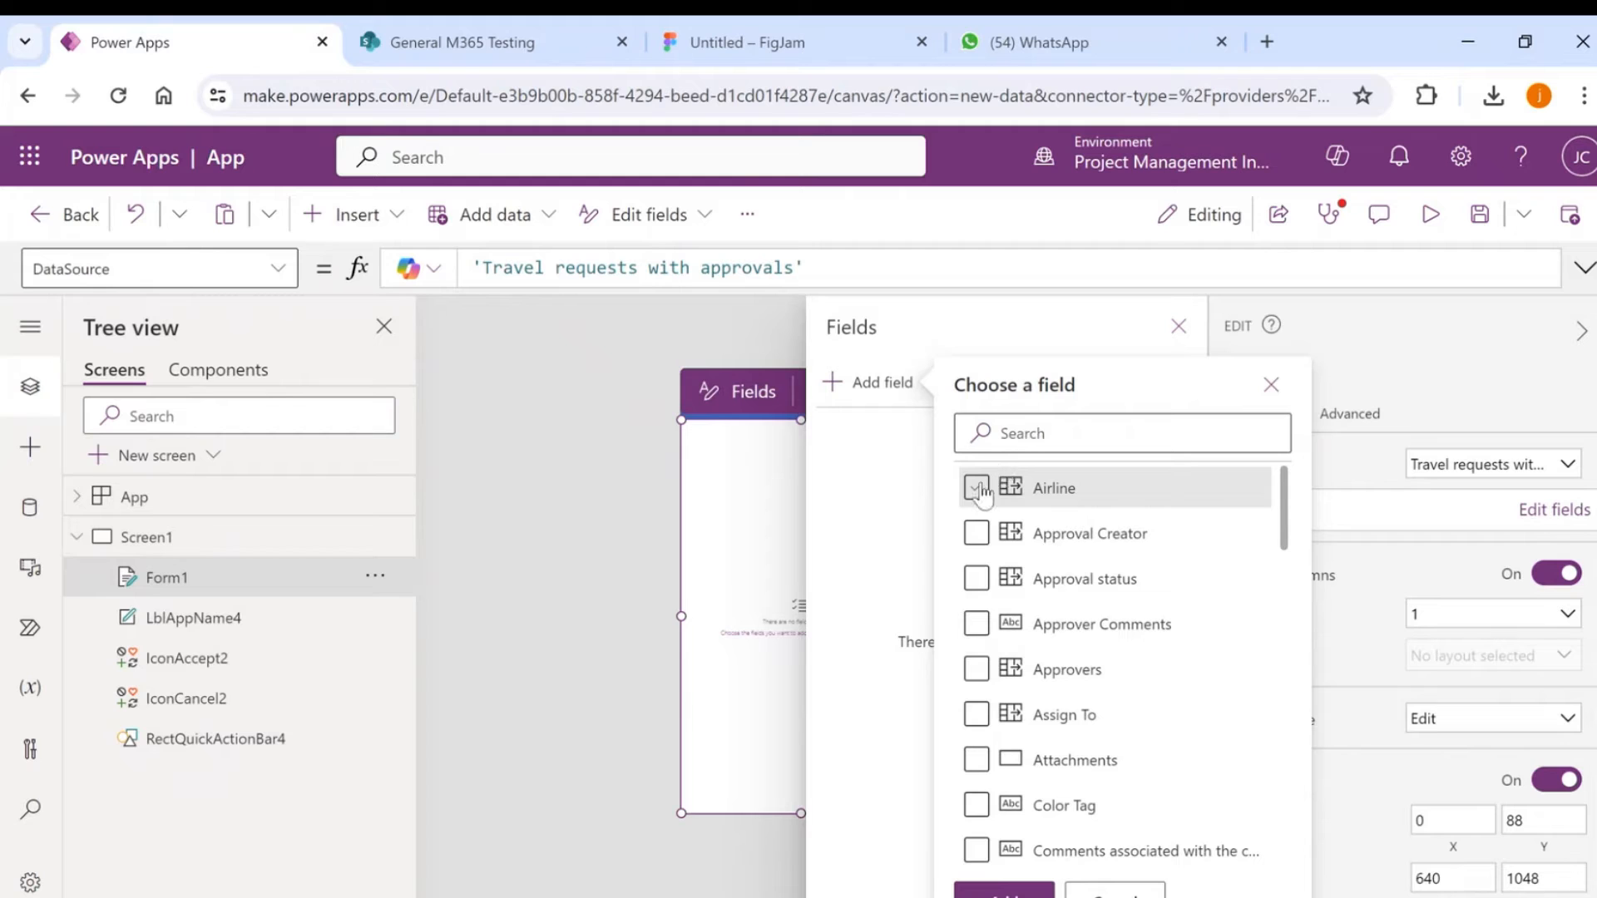
click(976, 714)
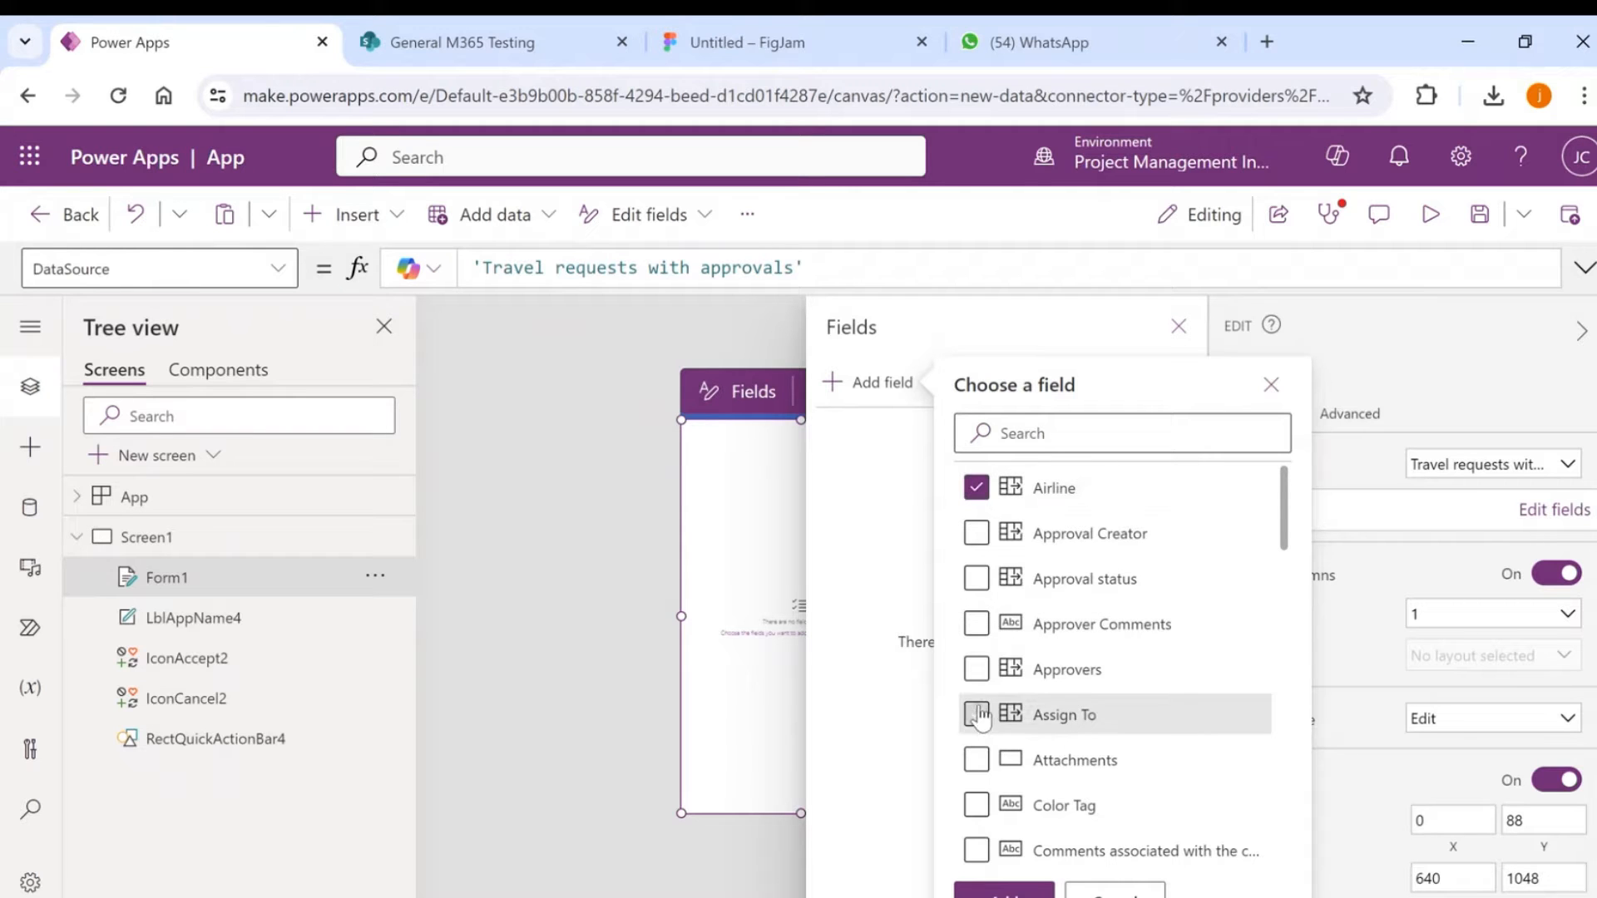
click(1004, 890)
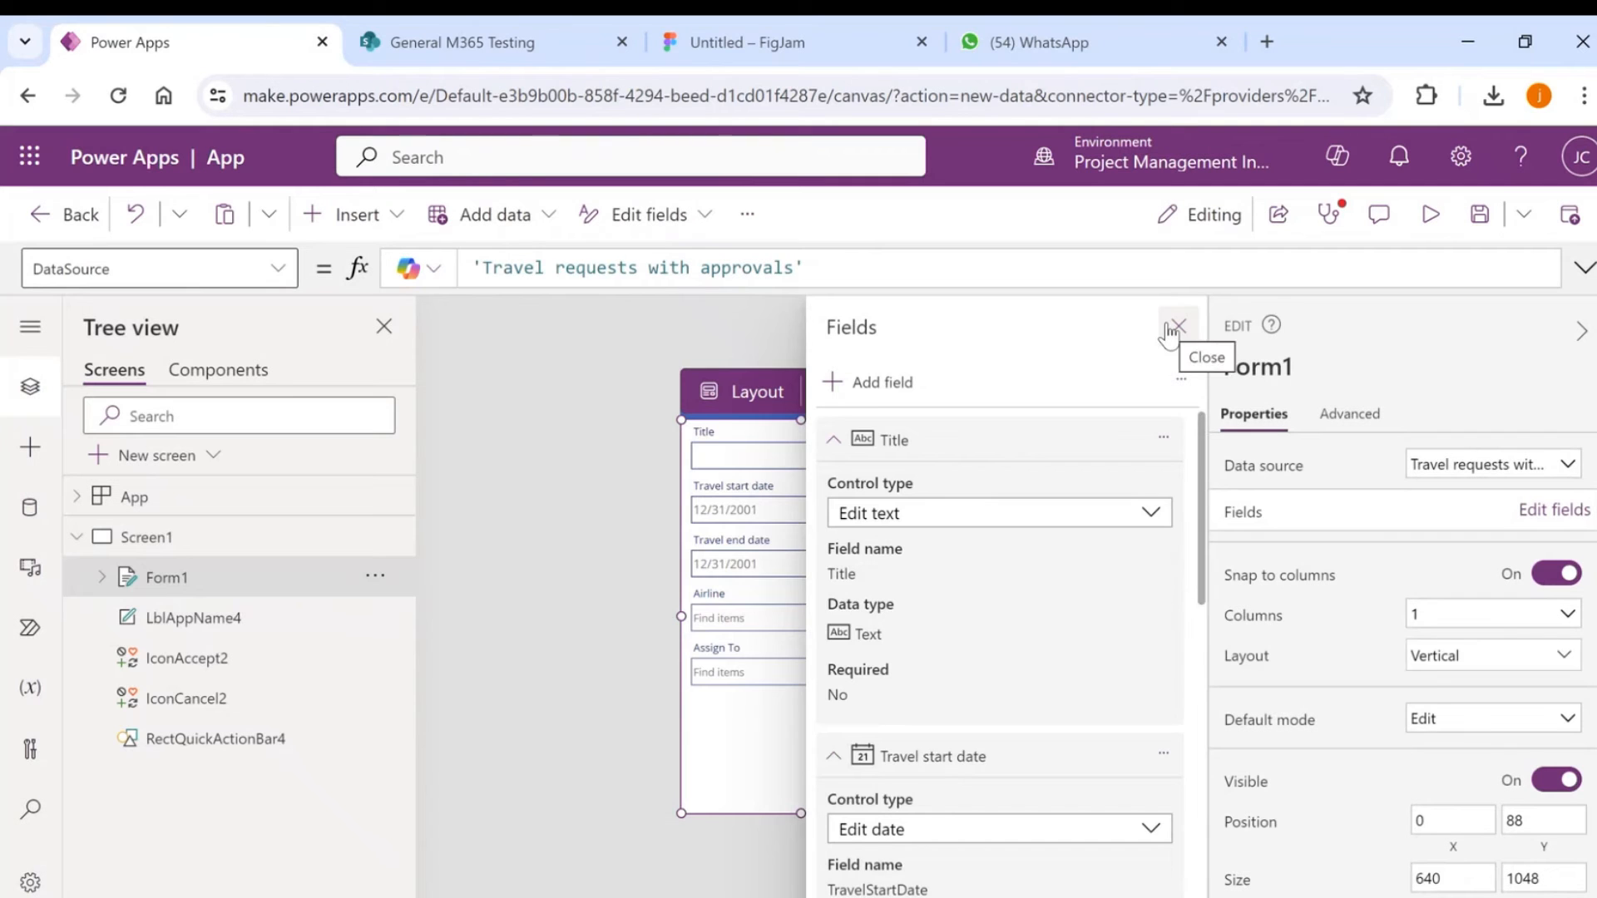
click(1168, 325)
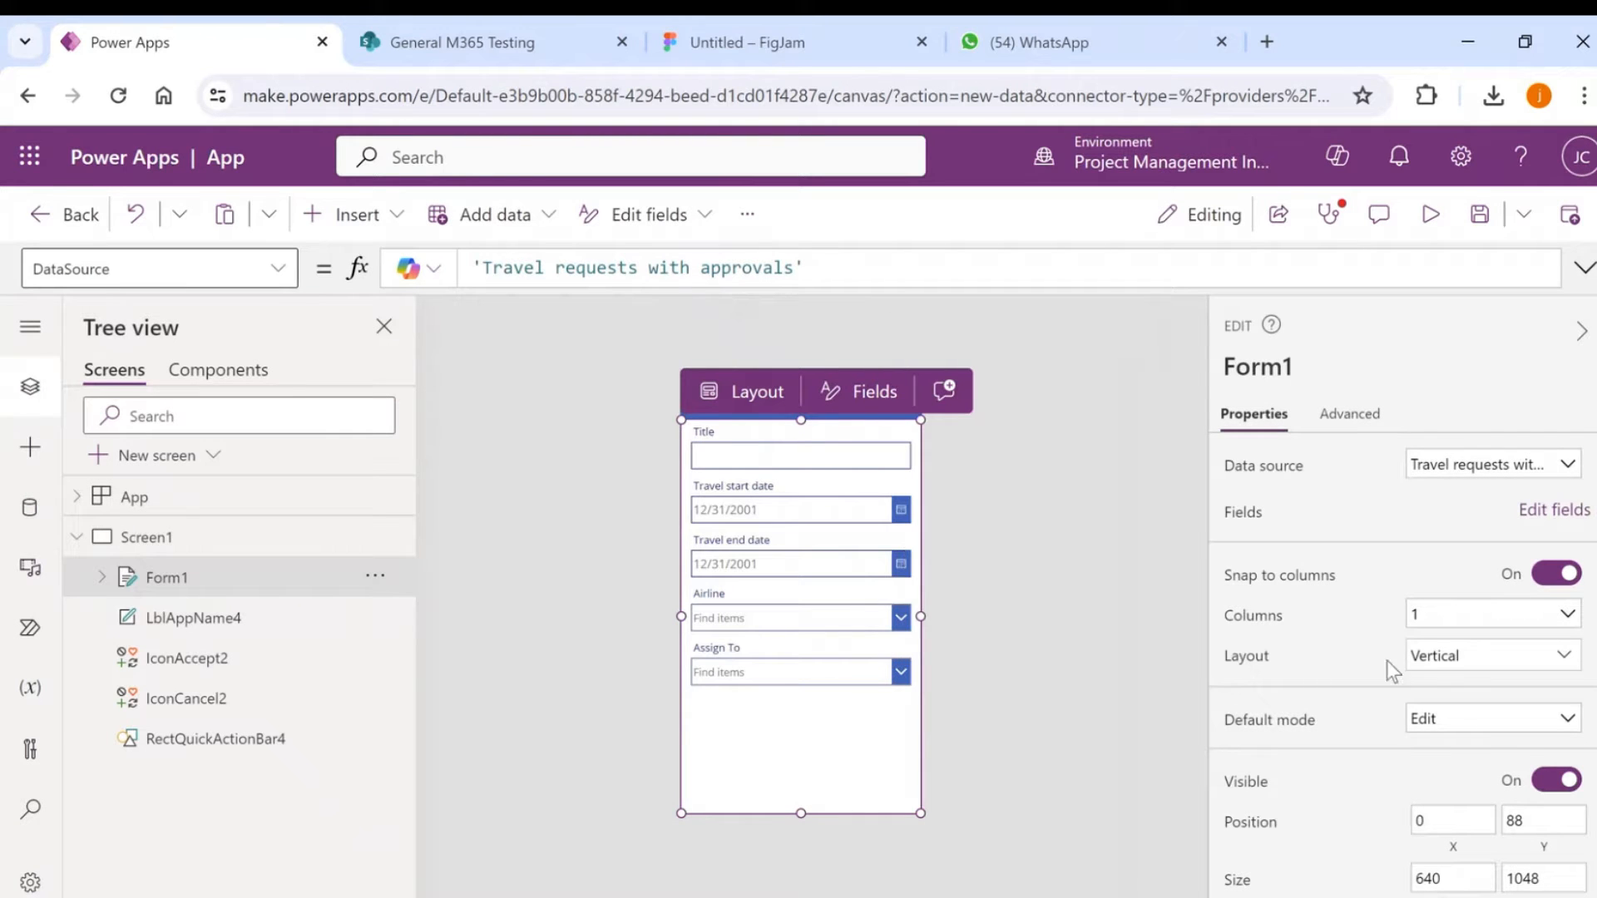
Set the form's default mode to New.
click(1463, 722)
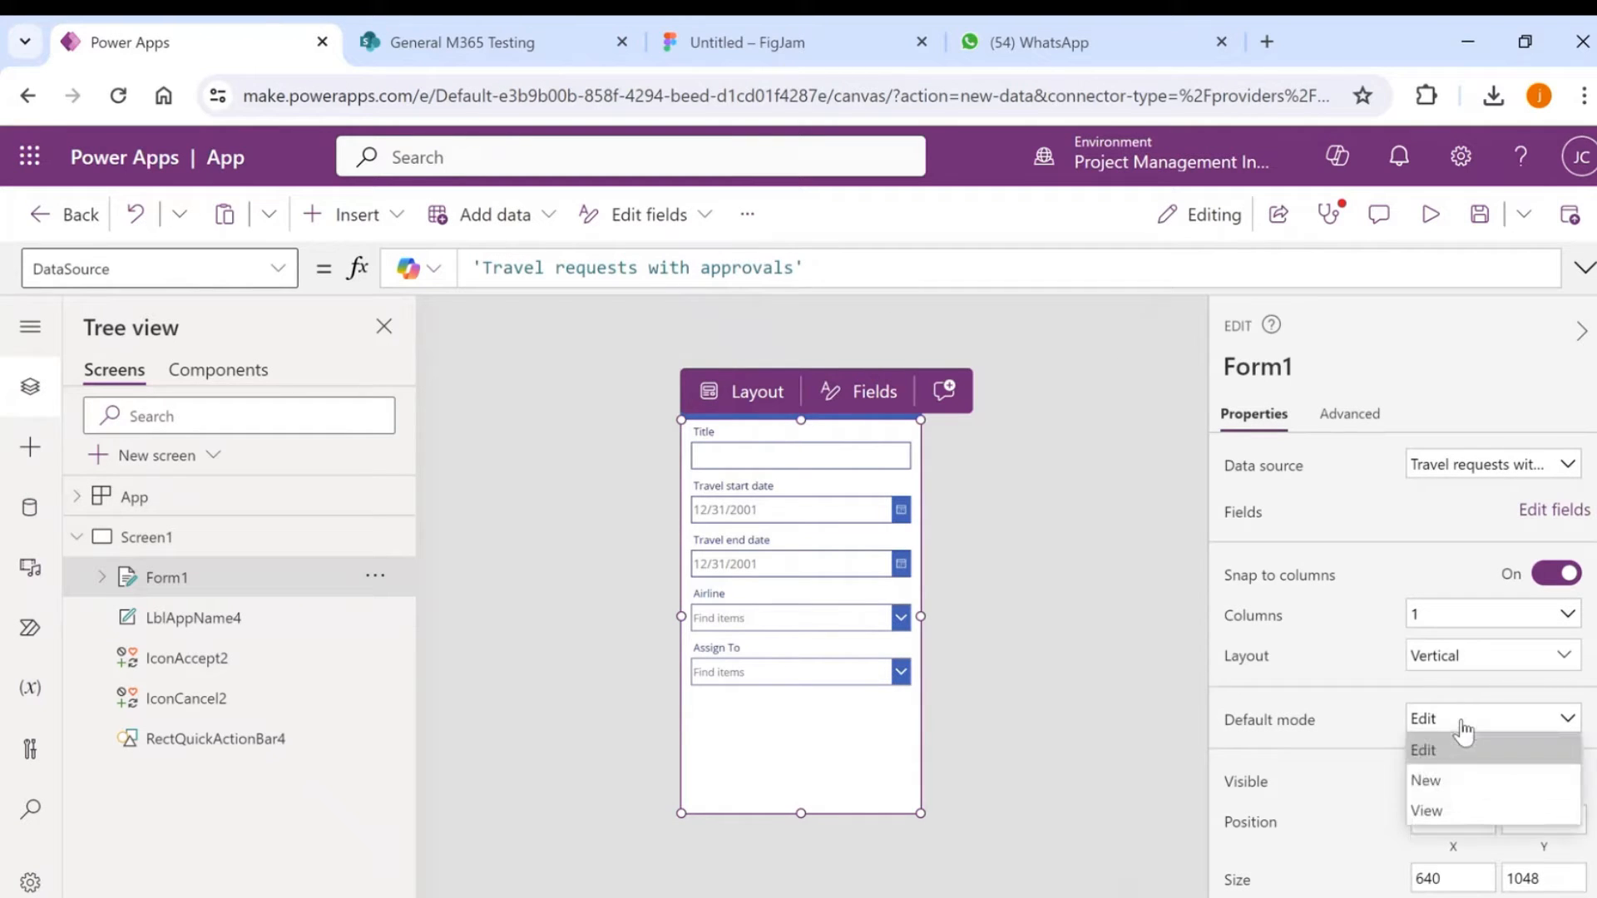
click(1454, 785)
click(1095, 594)
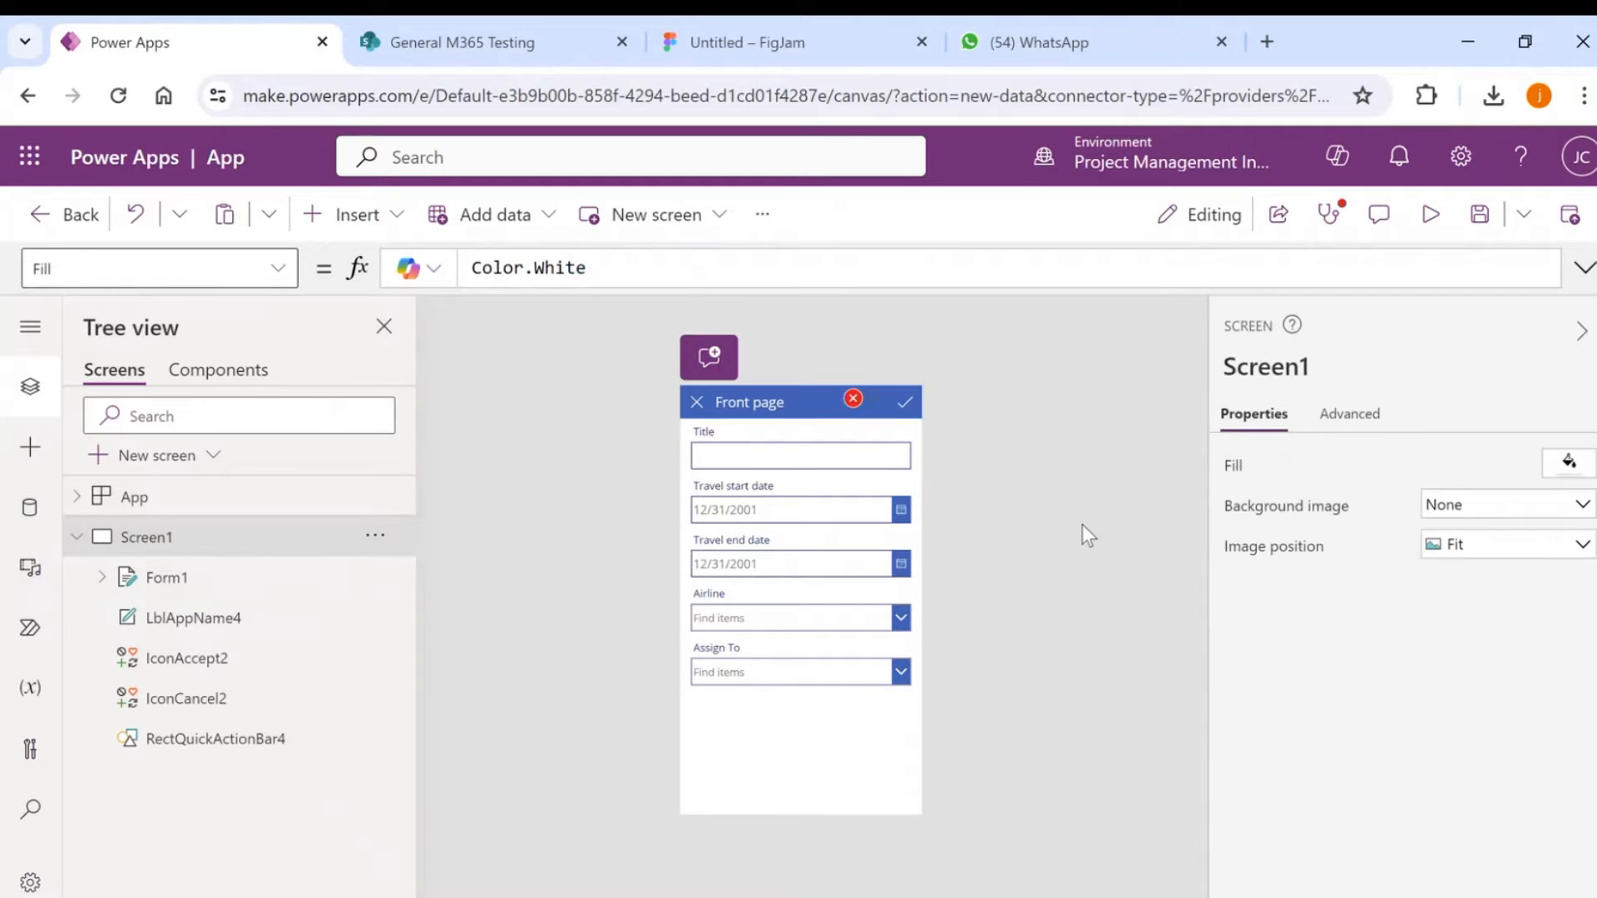
Change the cancel icon in the Front page header to the Reset icon.
click(695, 405)
click(1489, 464)
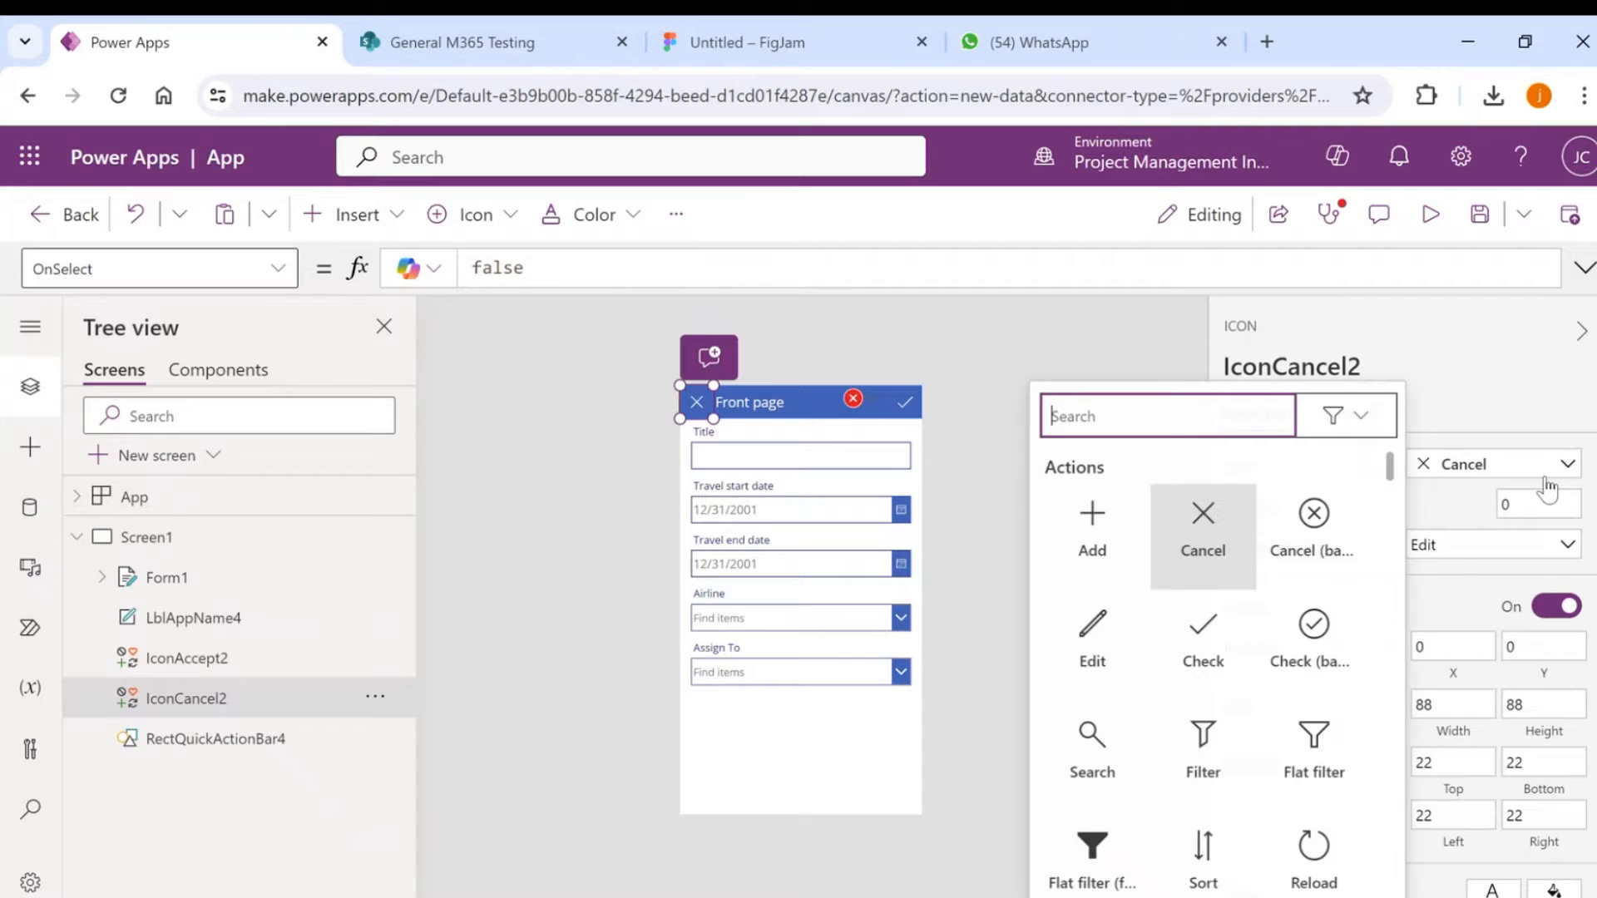
scroll(1296, 634, down, 3)
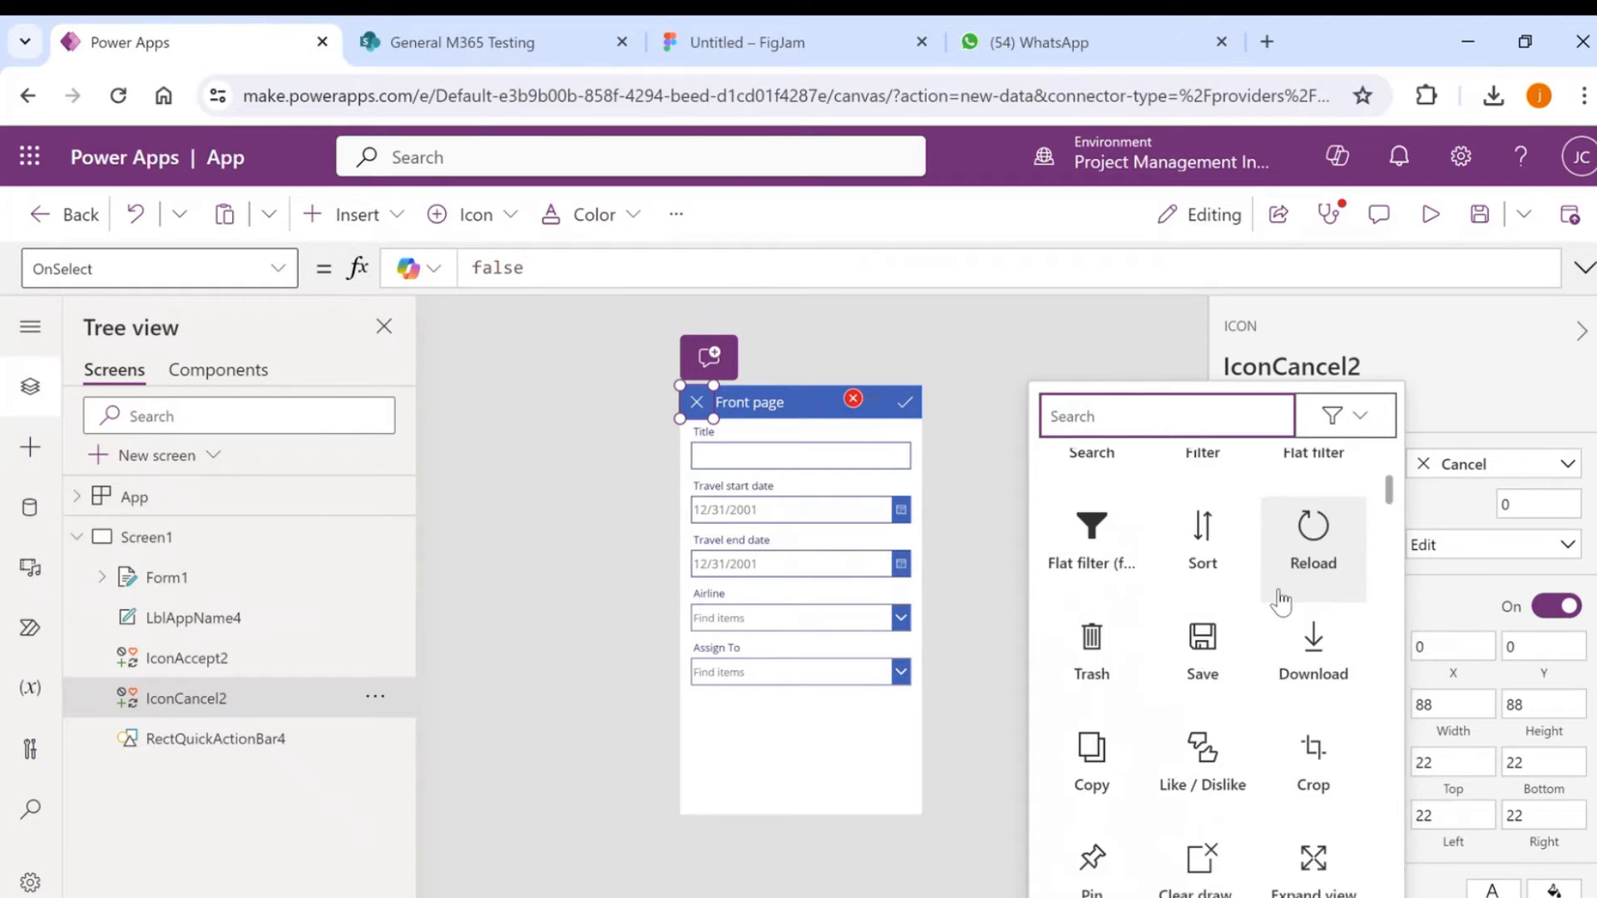
click(1117, 414)
text(re)
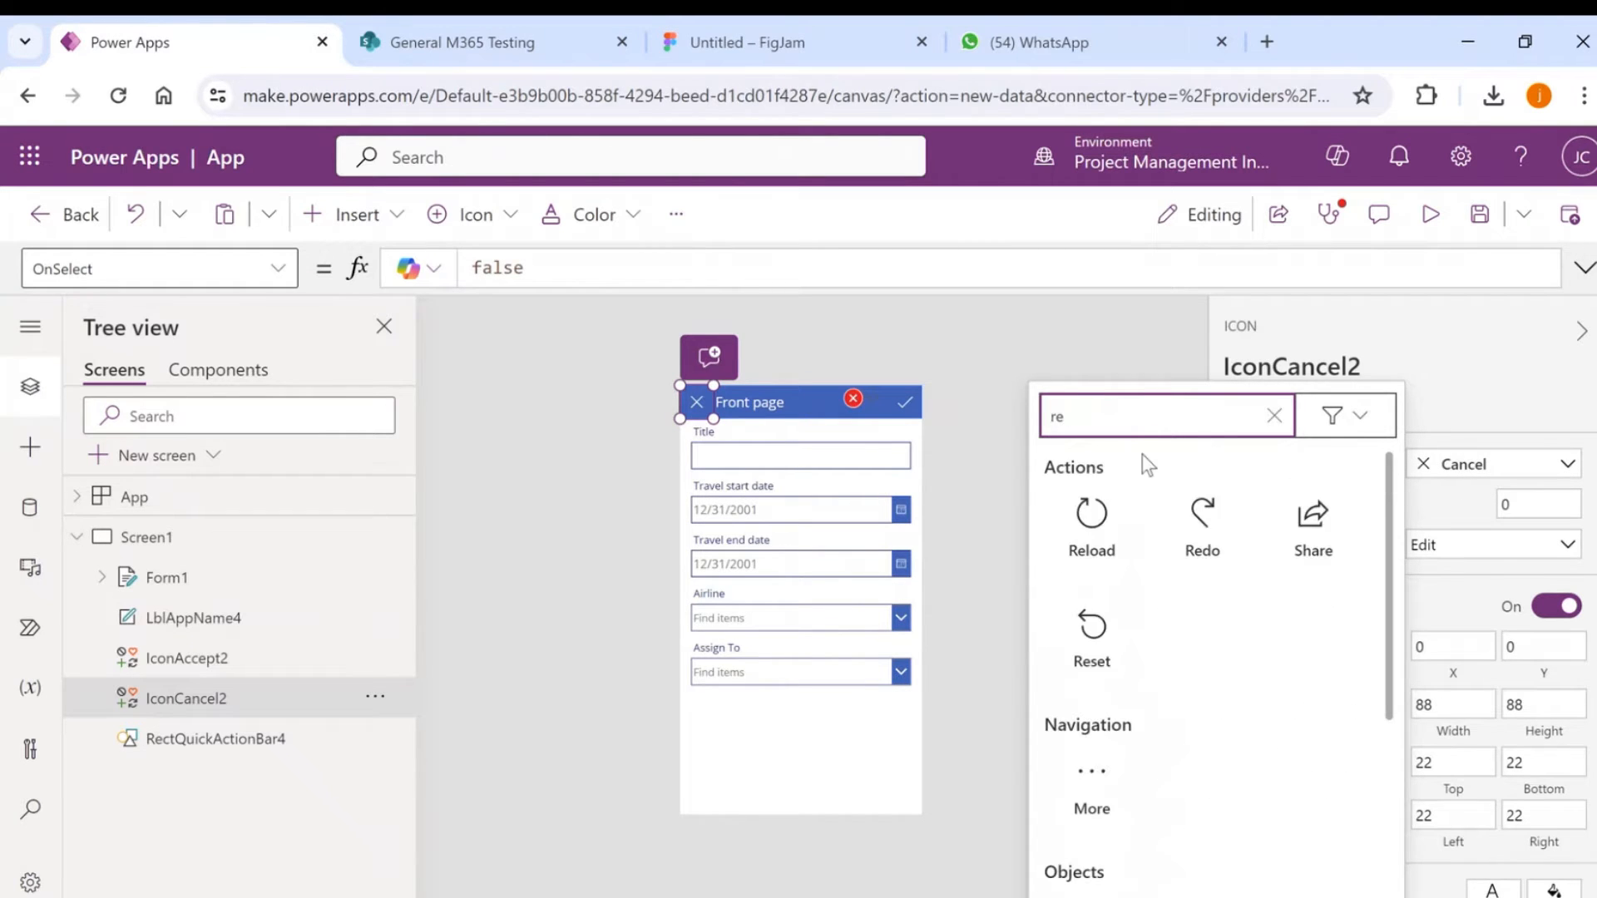
click(1084, 637)
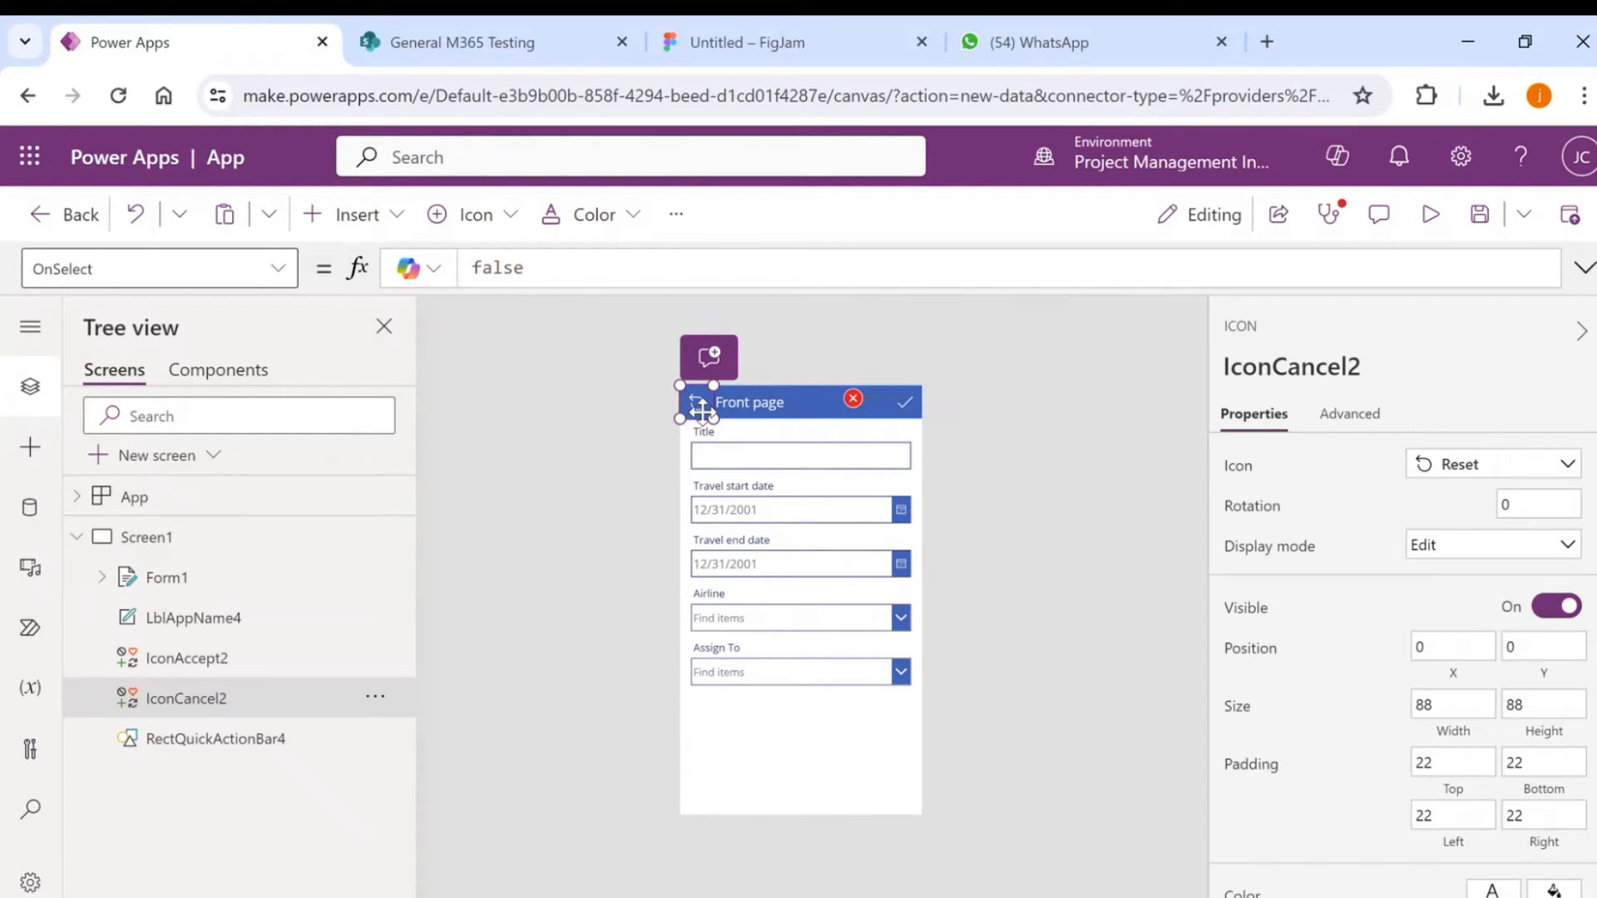
Set the reset icon's OnSelect formula to ResetForm(Form1).
drag(534, 277, 473, 270)
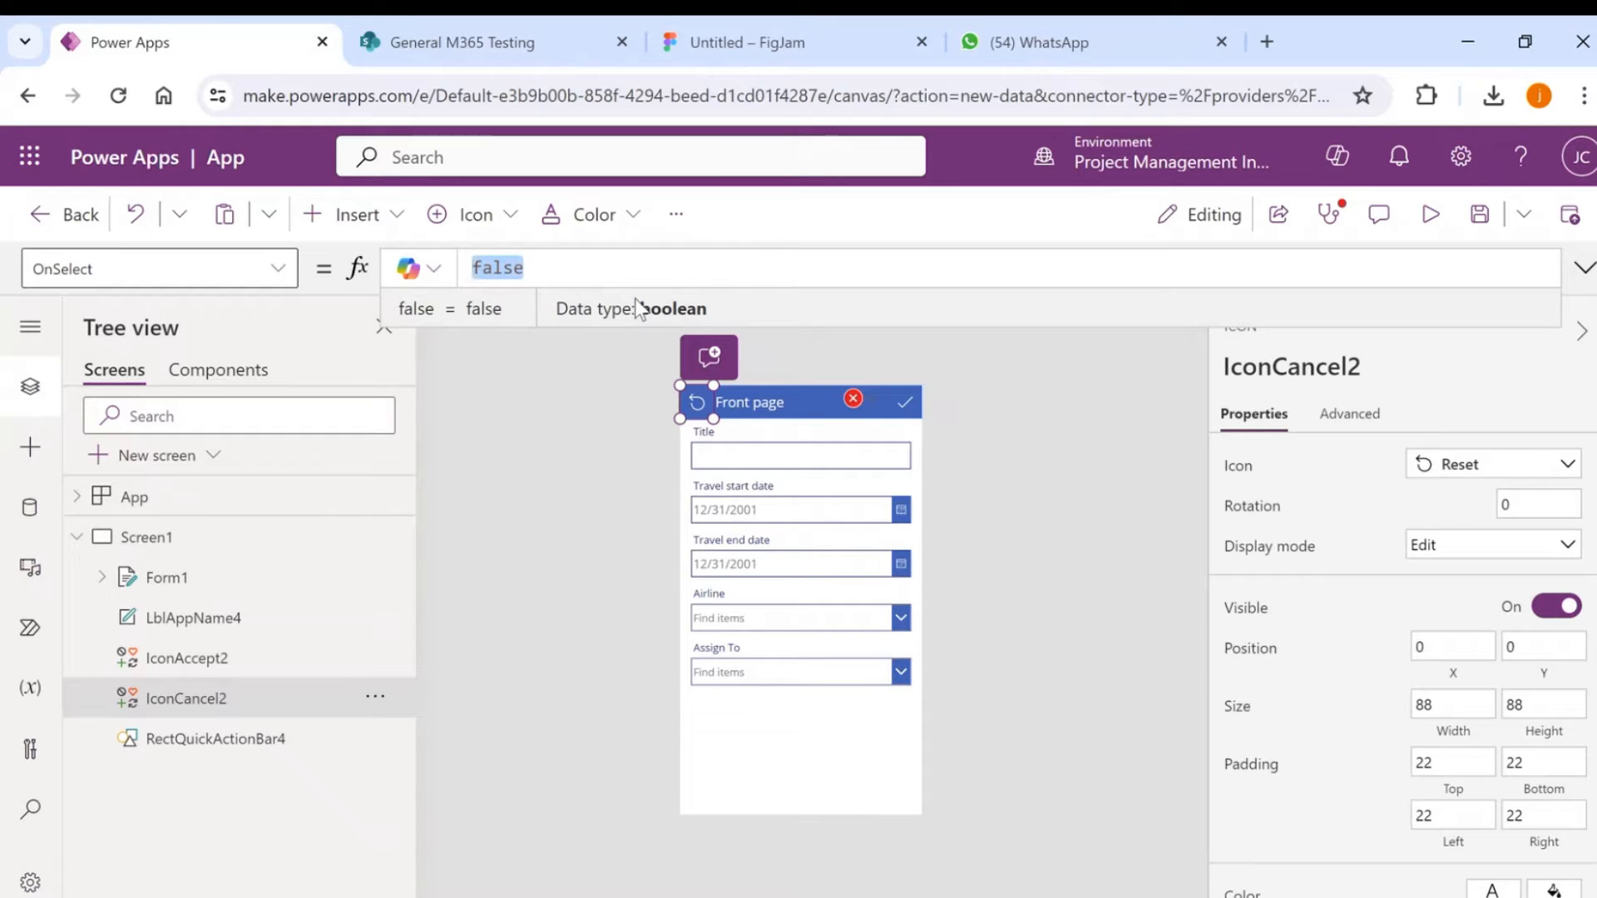
text(resetform)
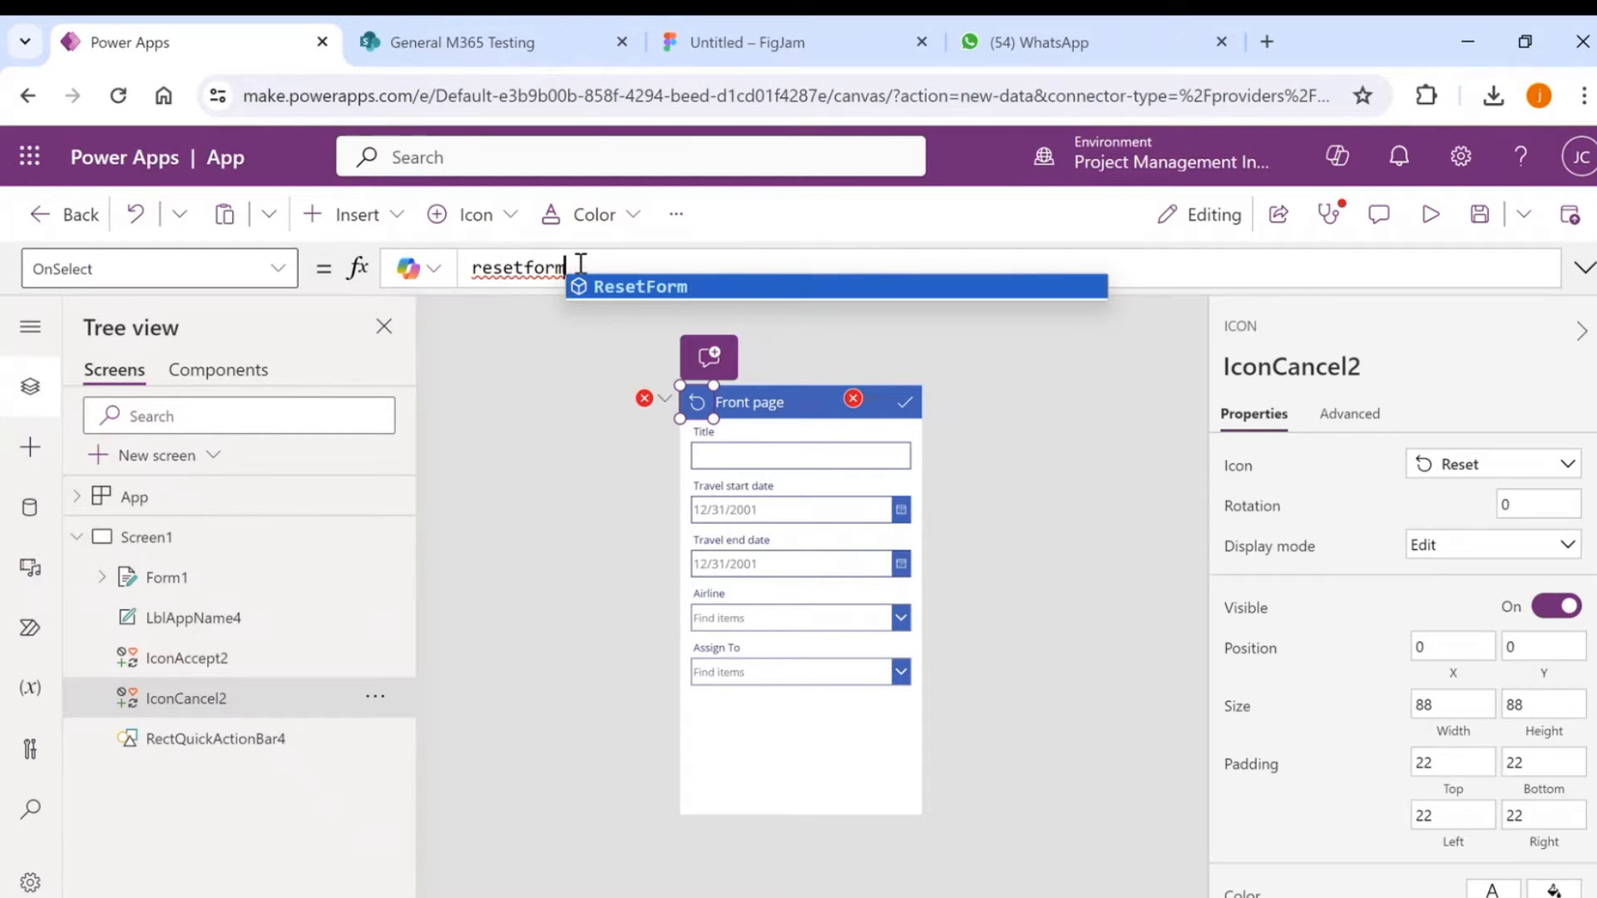
key(Tab)
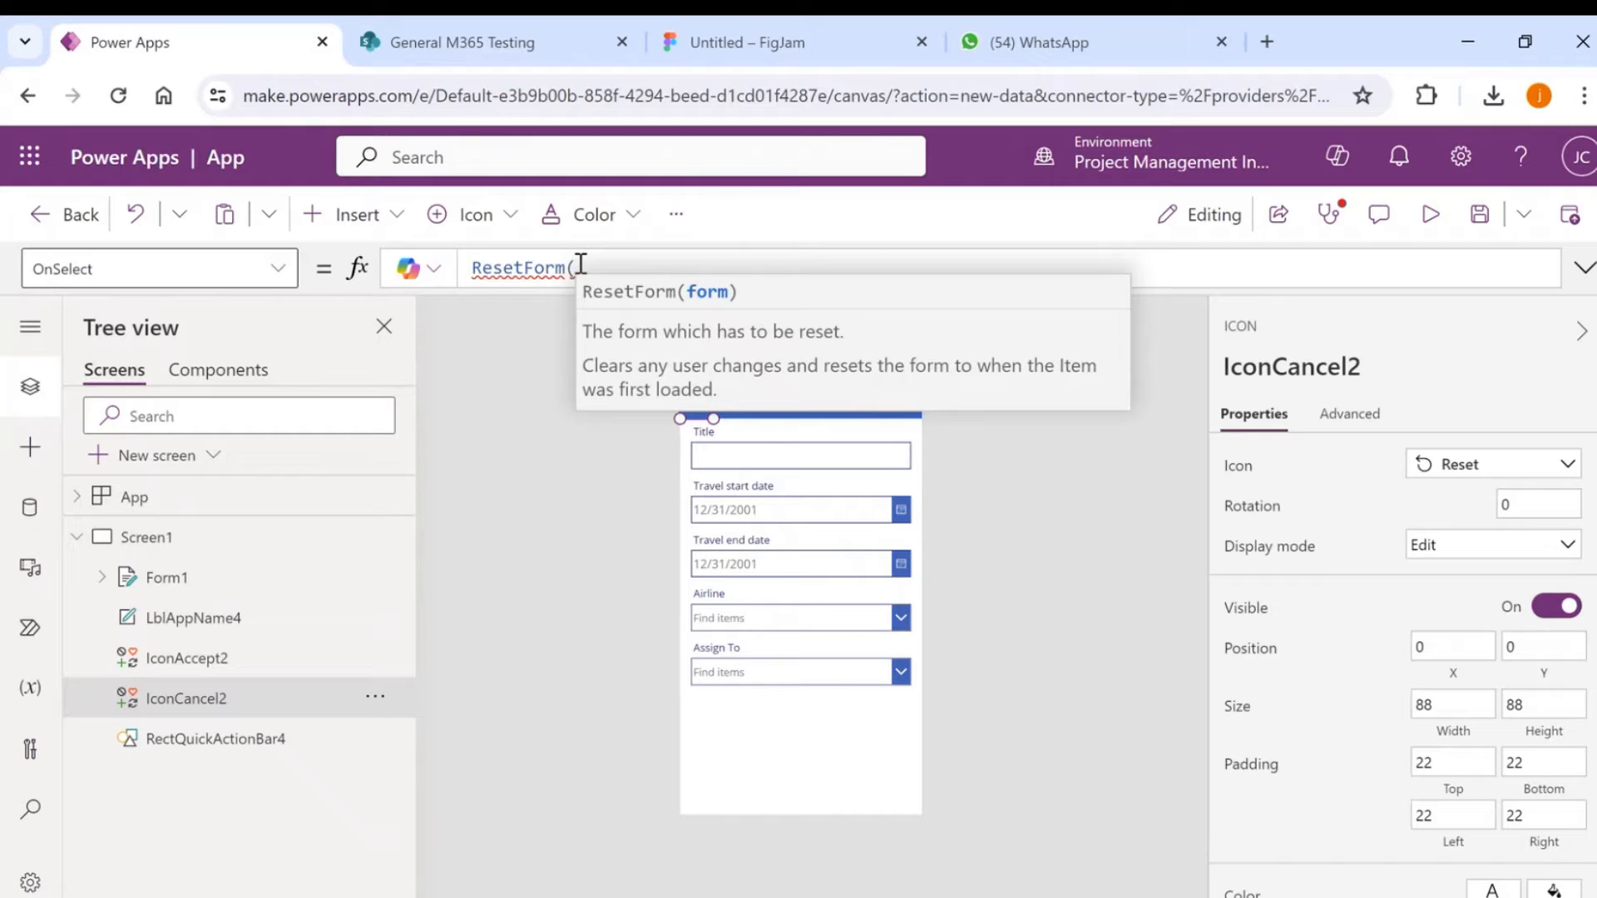
text(form)
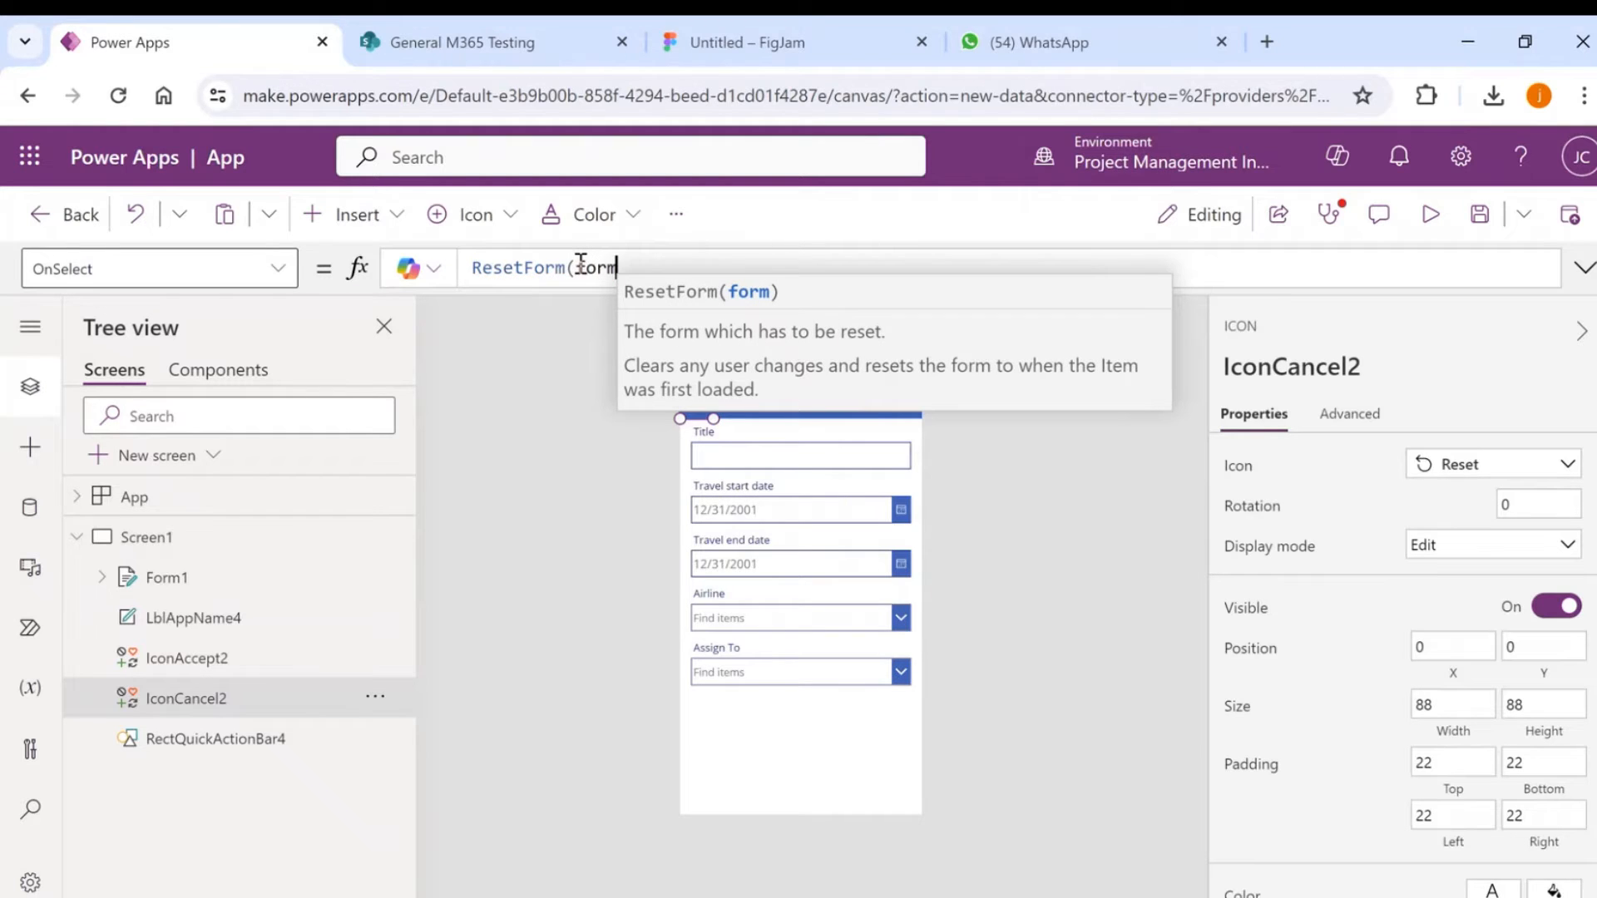
key(Tab)
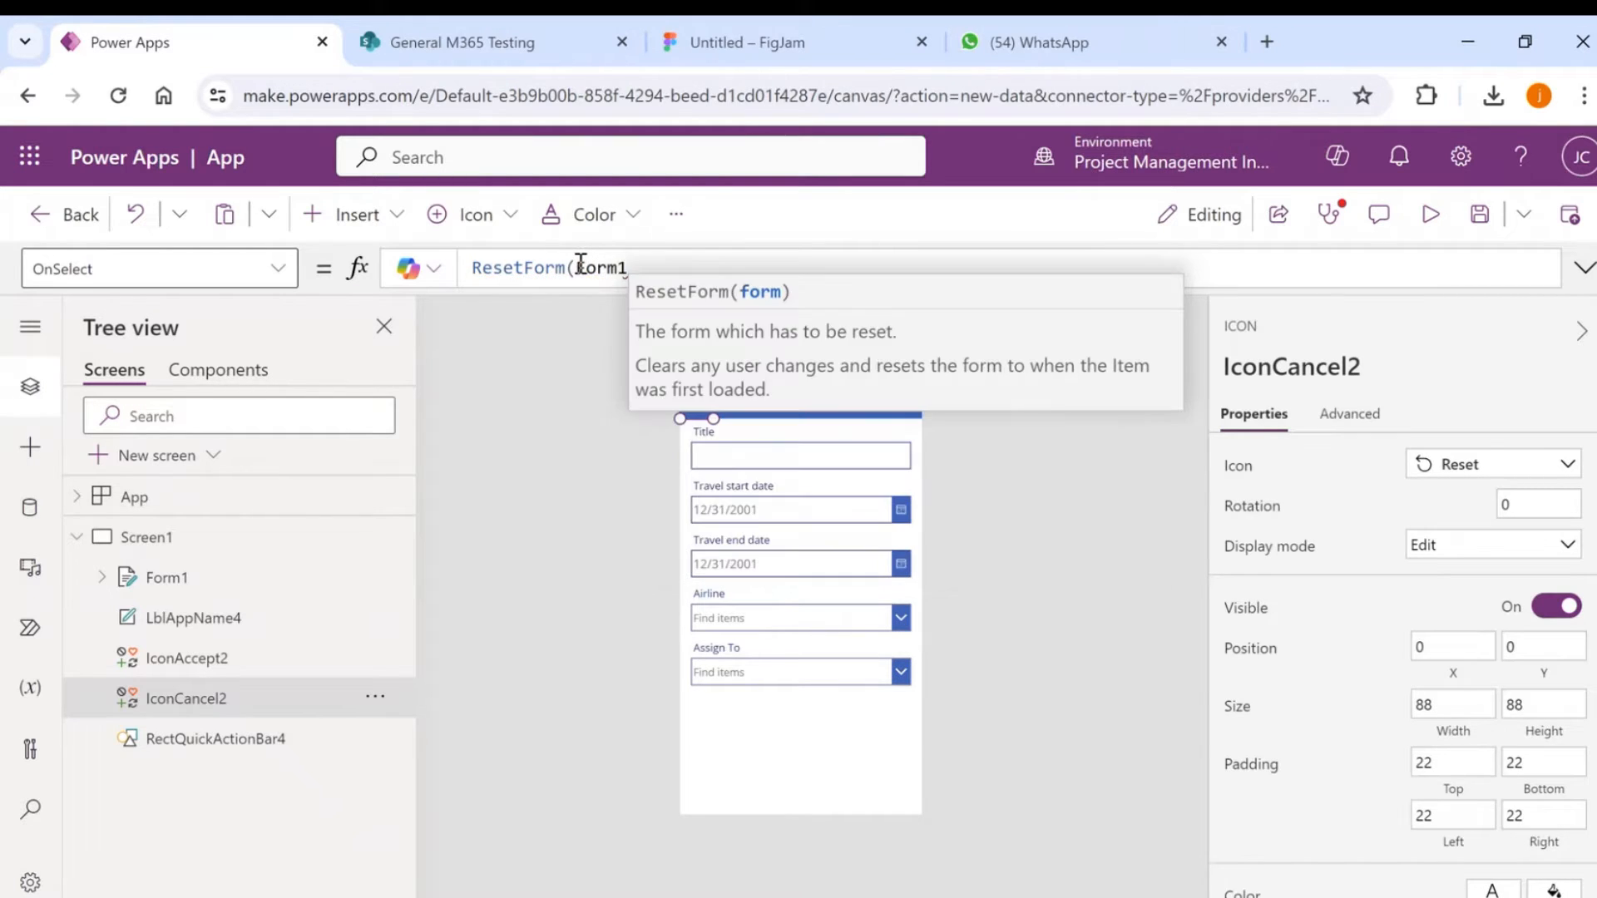
text())
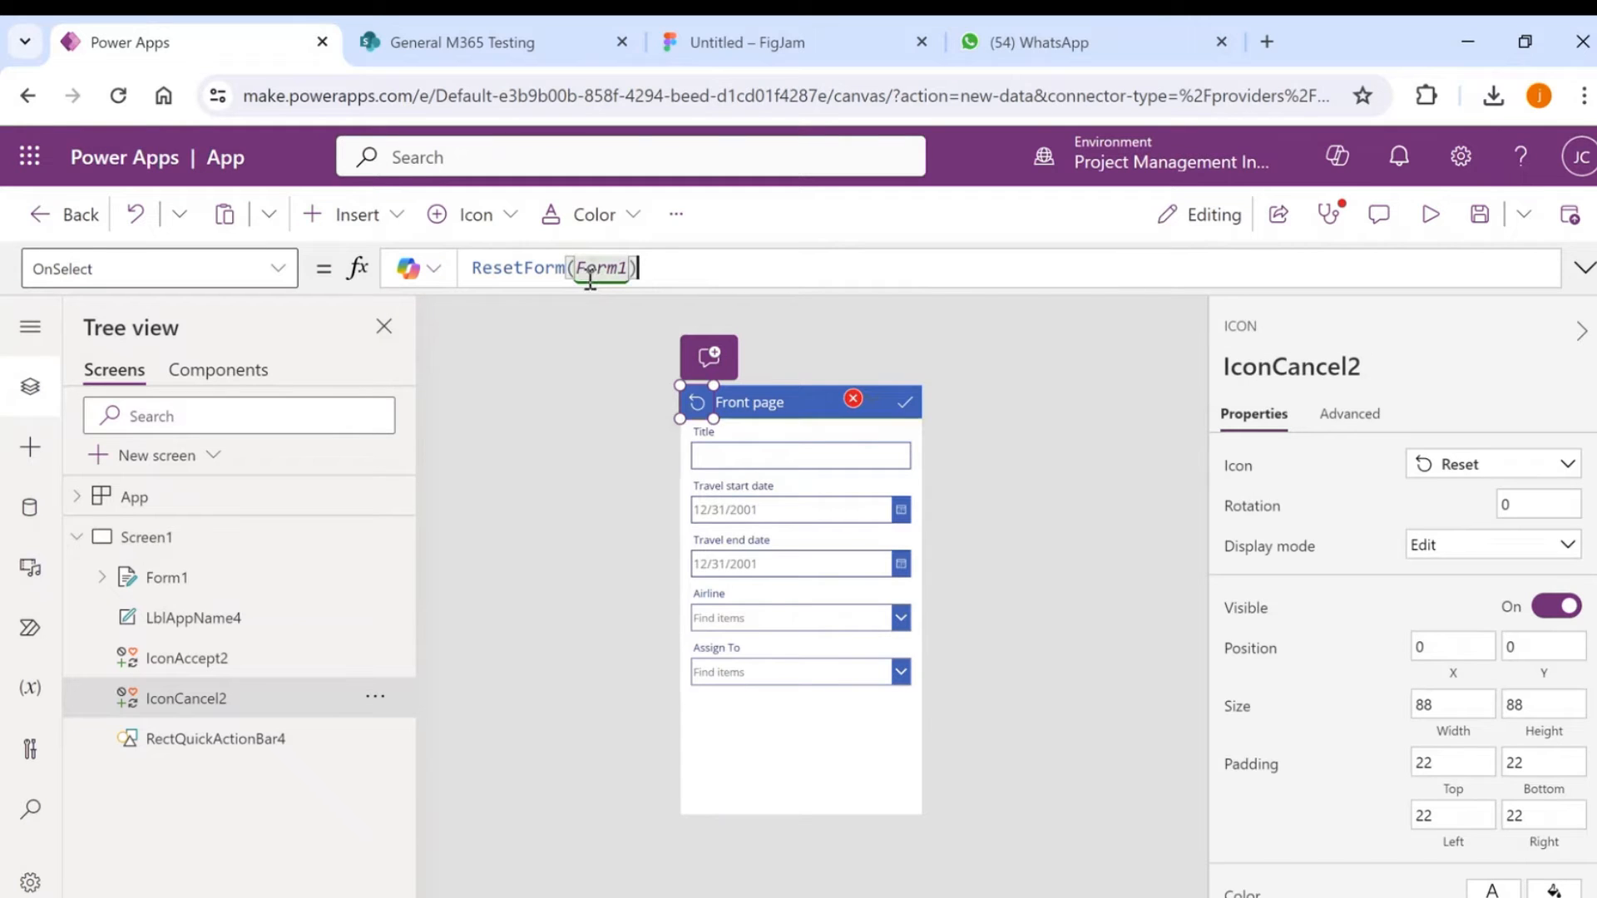
click(582, 435)
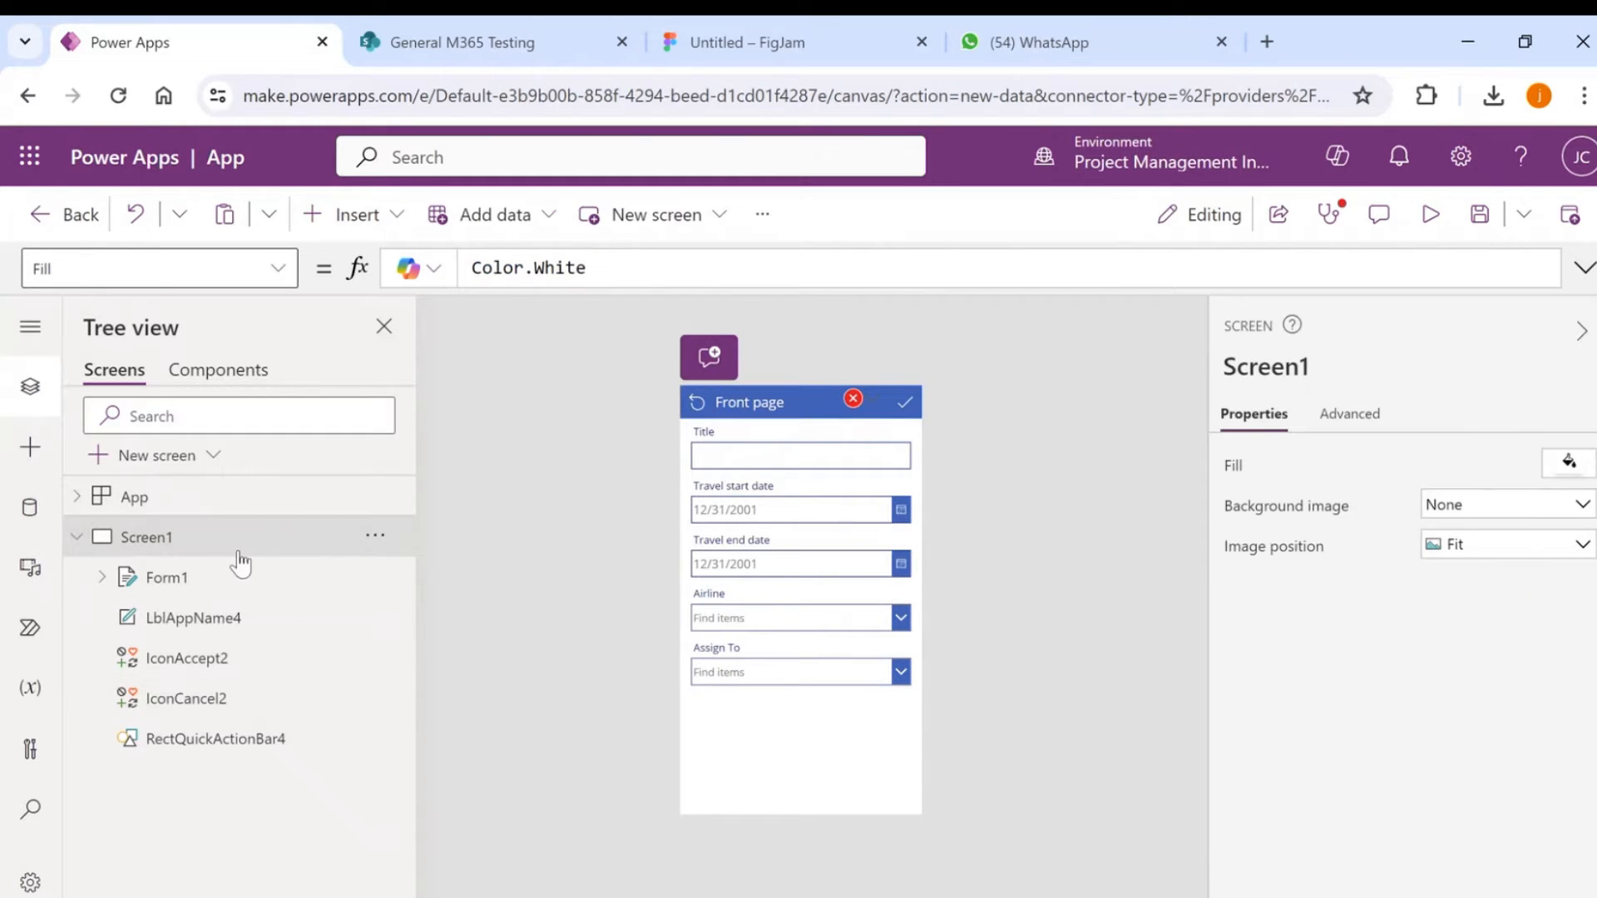
Add a new screen from the Form template and delete its unconnected form.
click(78, 542)
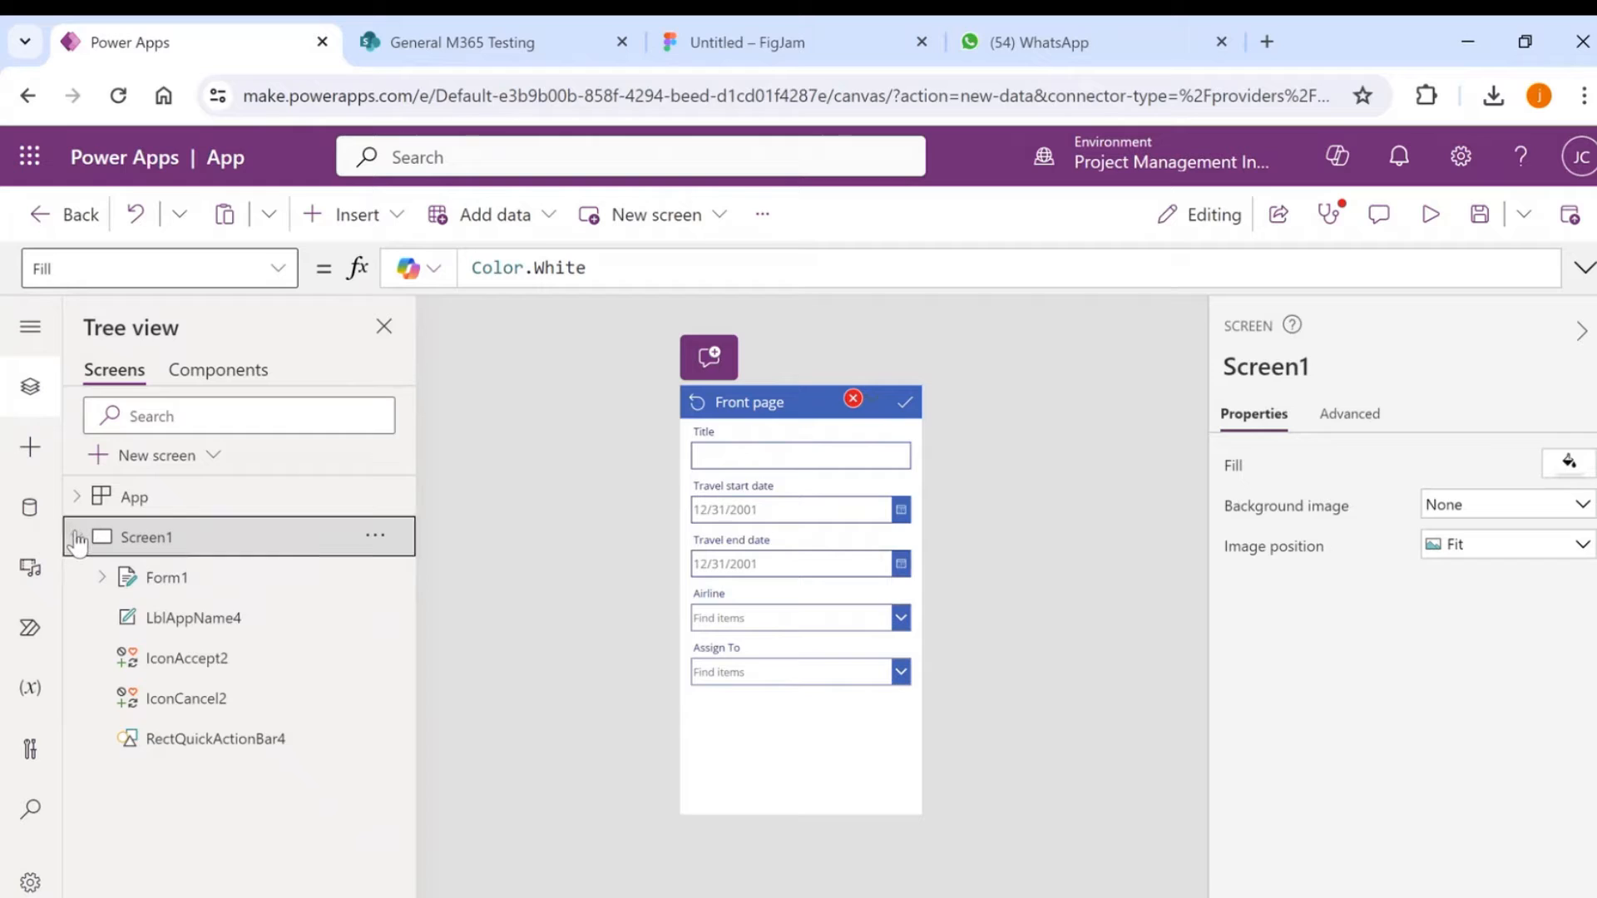
click(76, 537)
click(77, 536)
click(193, 466)
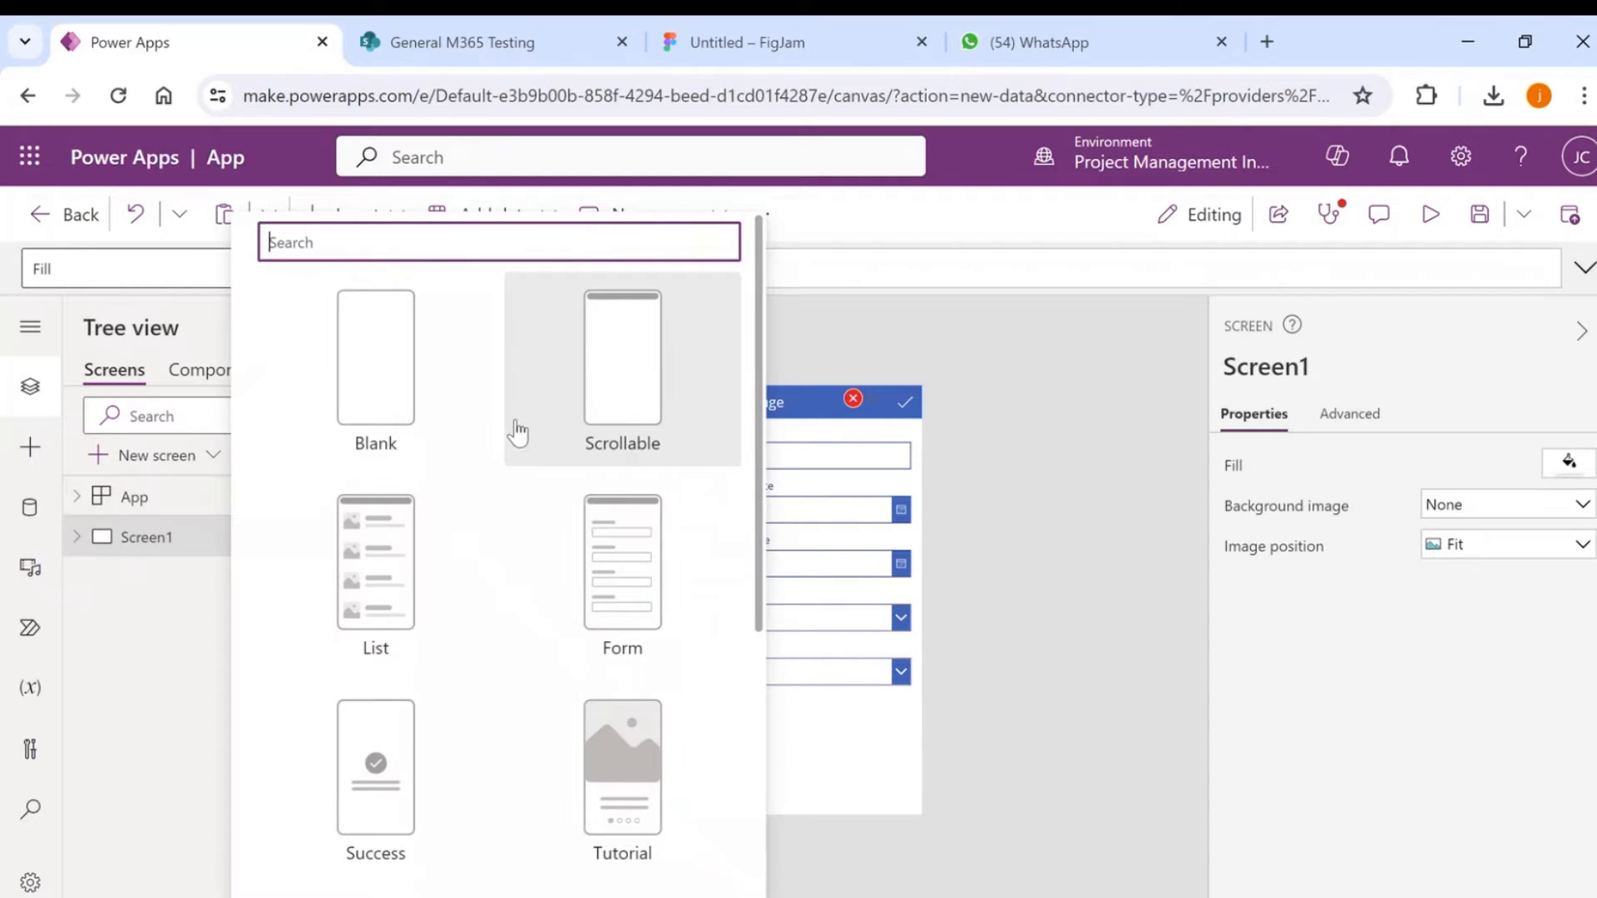
click(617, 590)
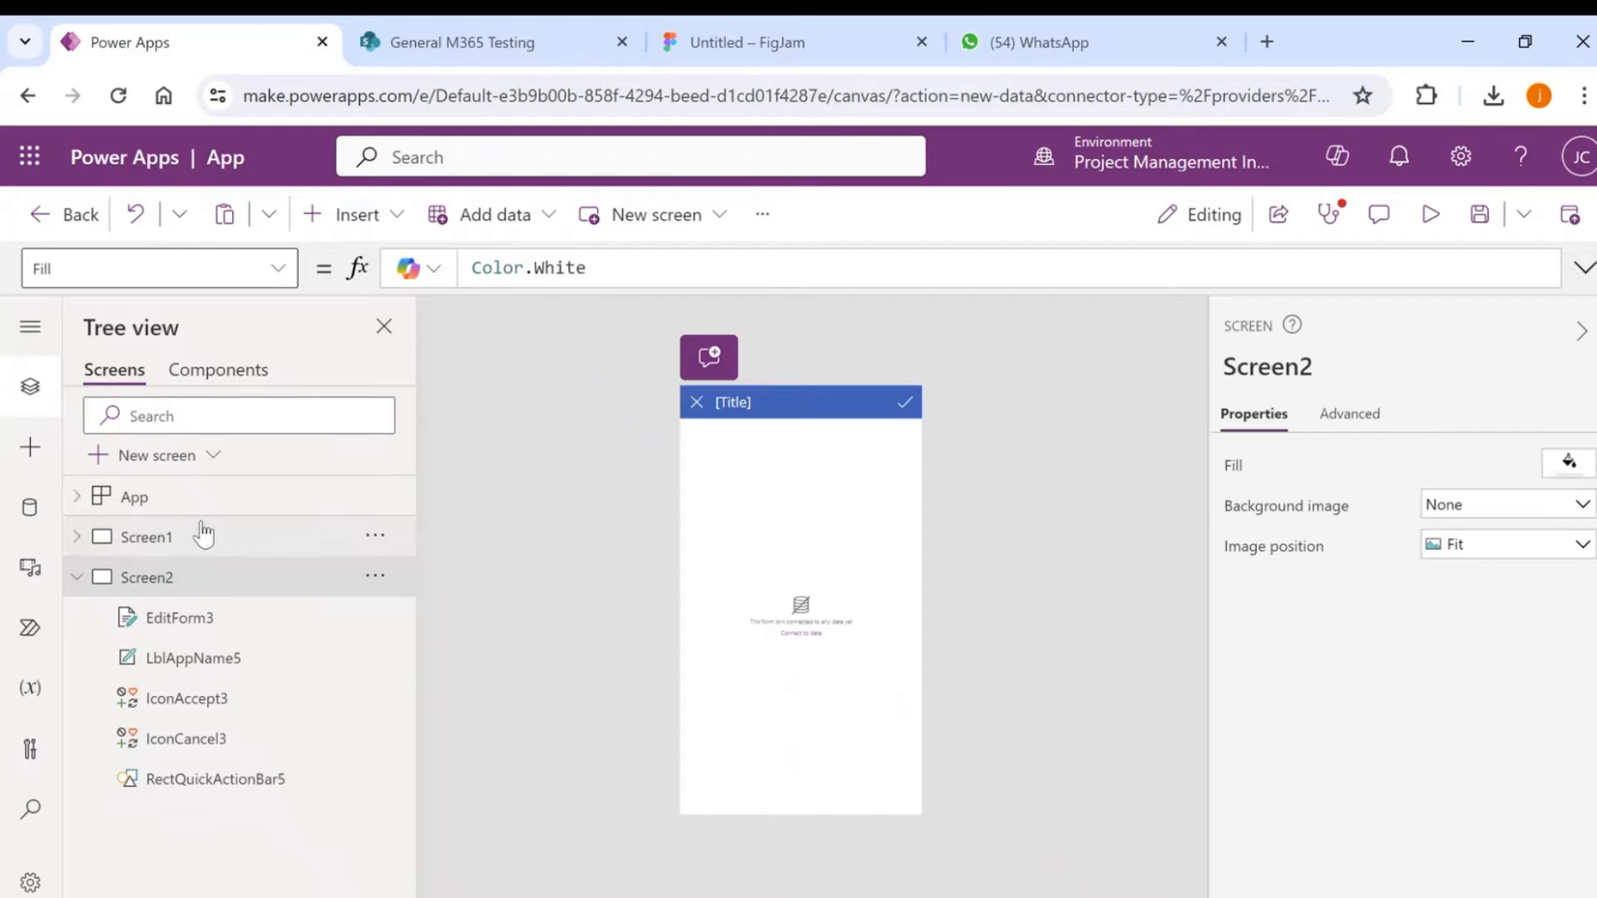
click(208, 618)
click(911, 712)
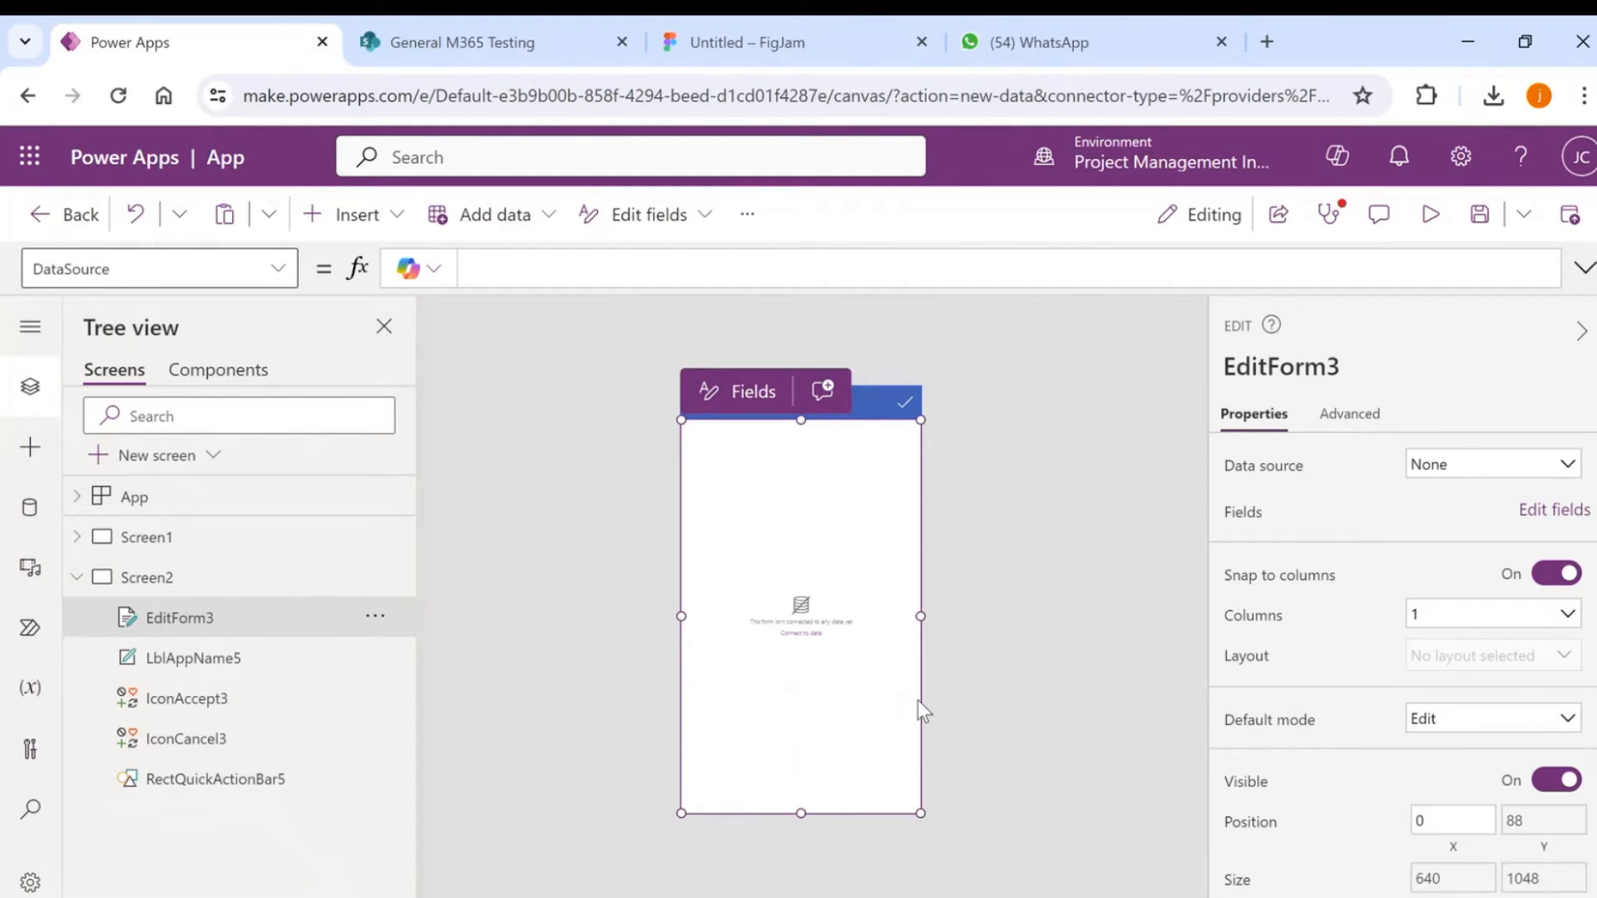
key(Delete)
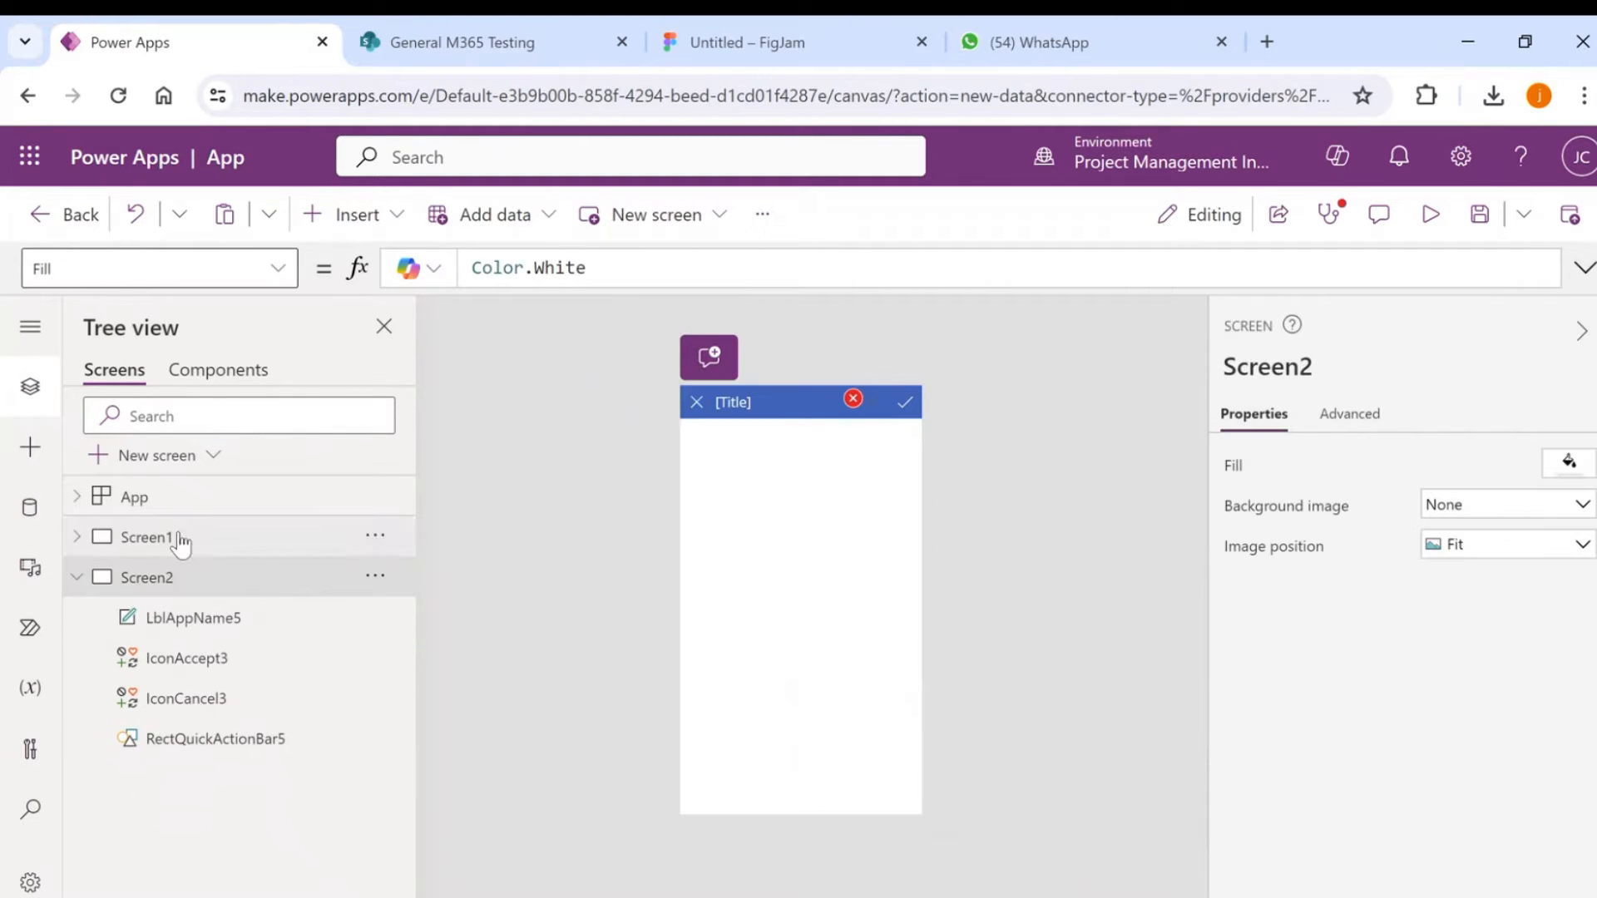
Try placing a copy of Form1 from Screen1 on Screen2, and delete Screen2.
click(180, 541)
click(874, 751)
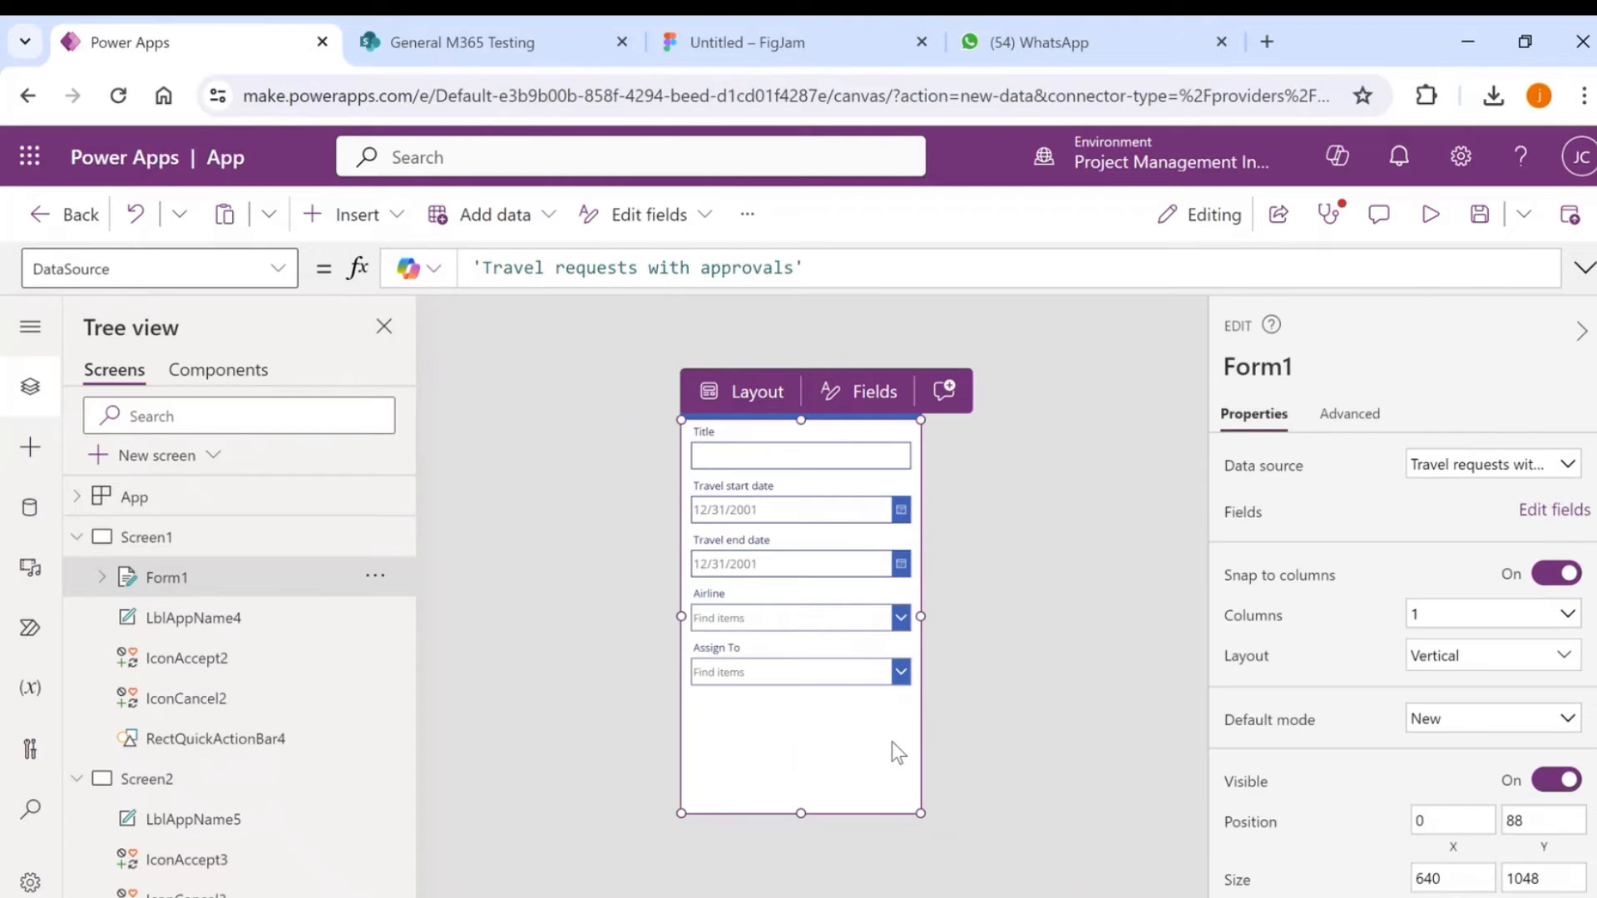
click(158, 781)
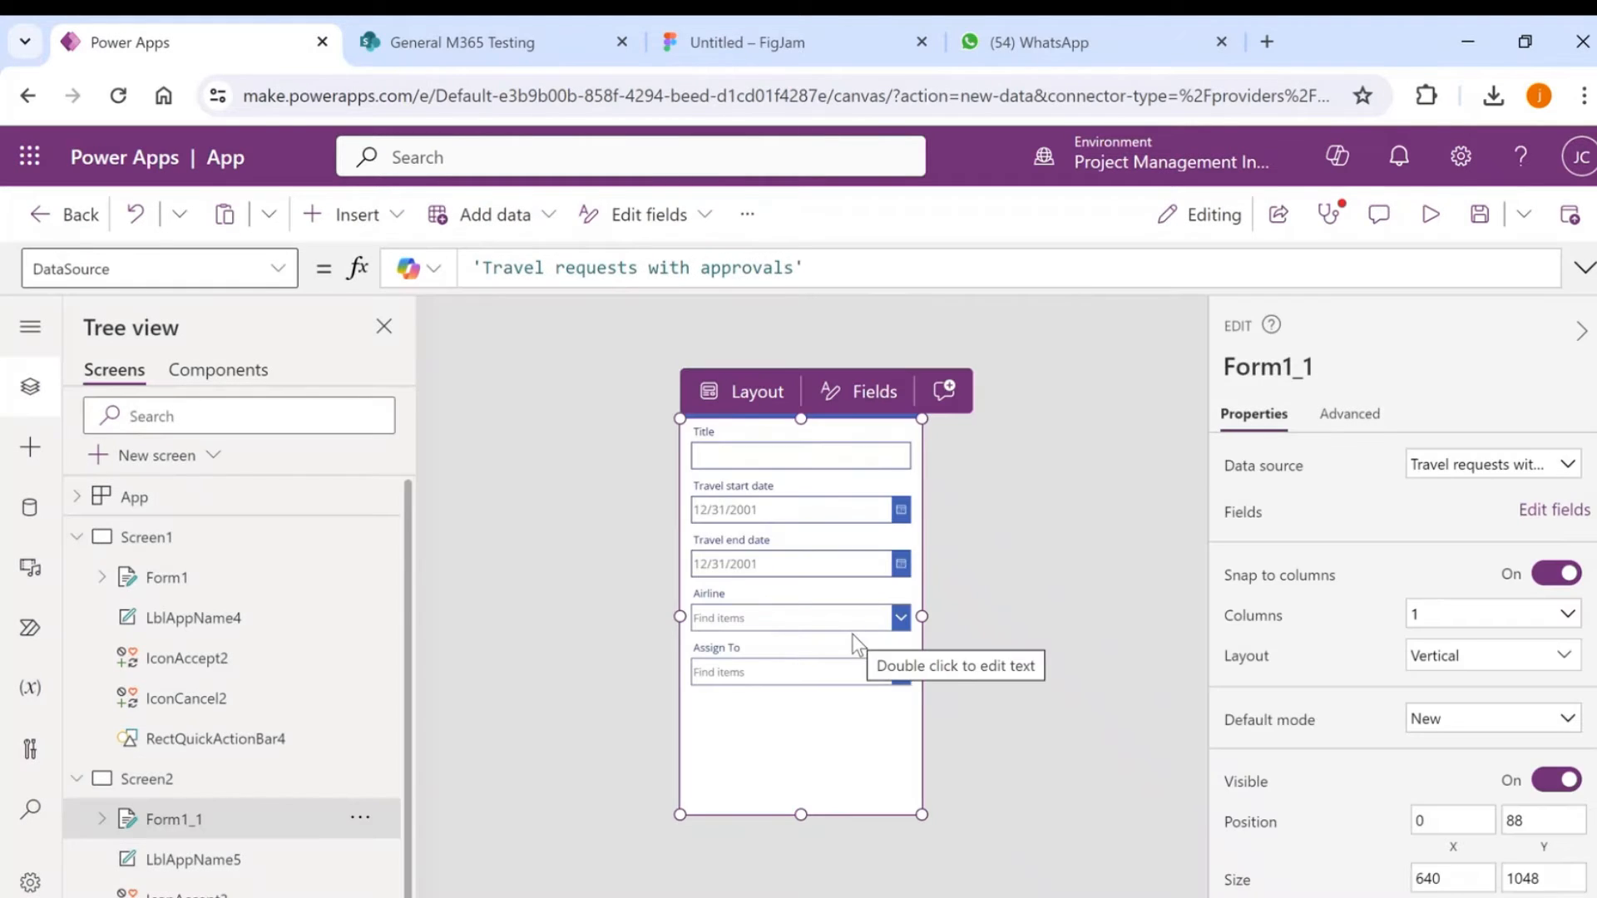
click(362, 779)
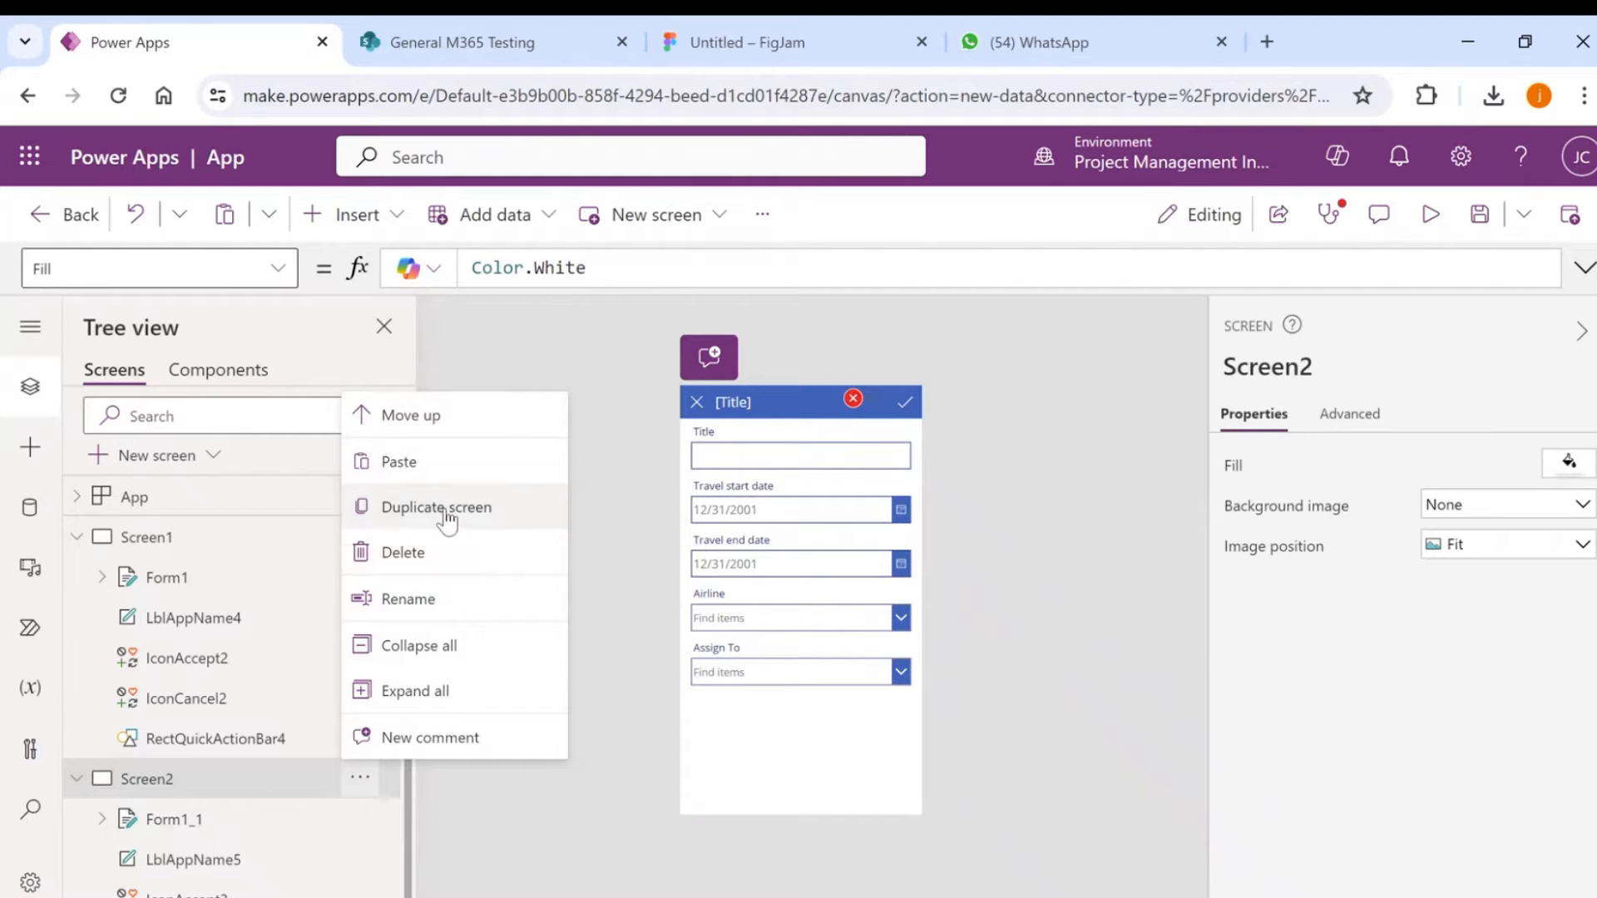
click(419, 560)
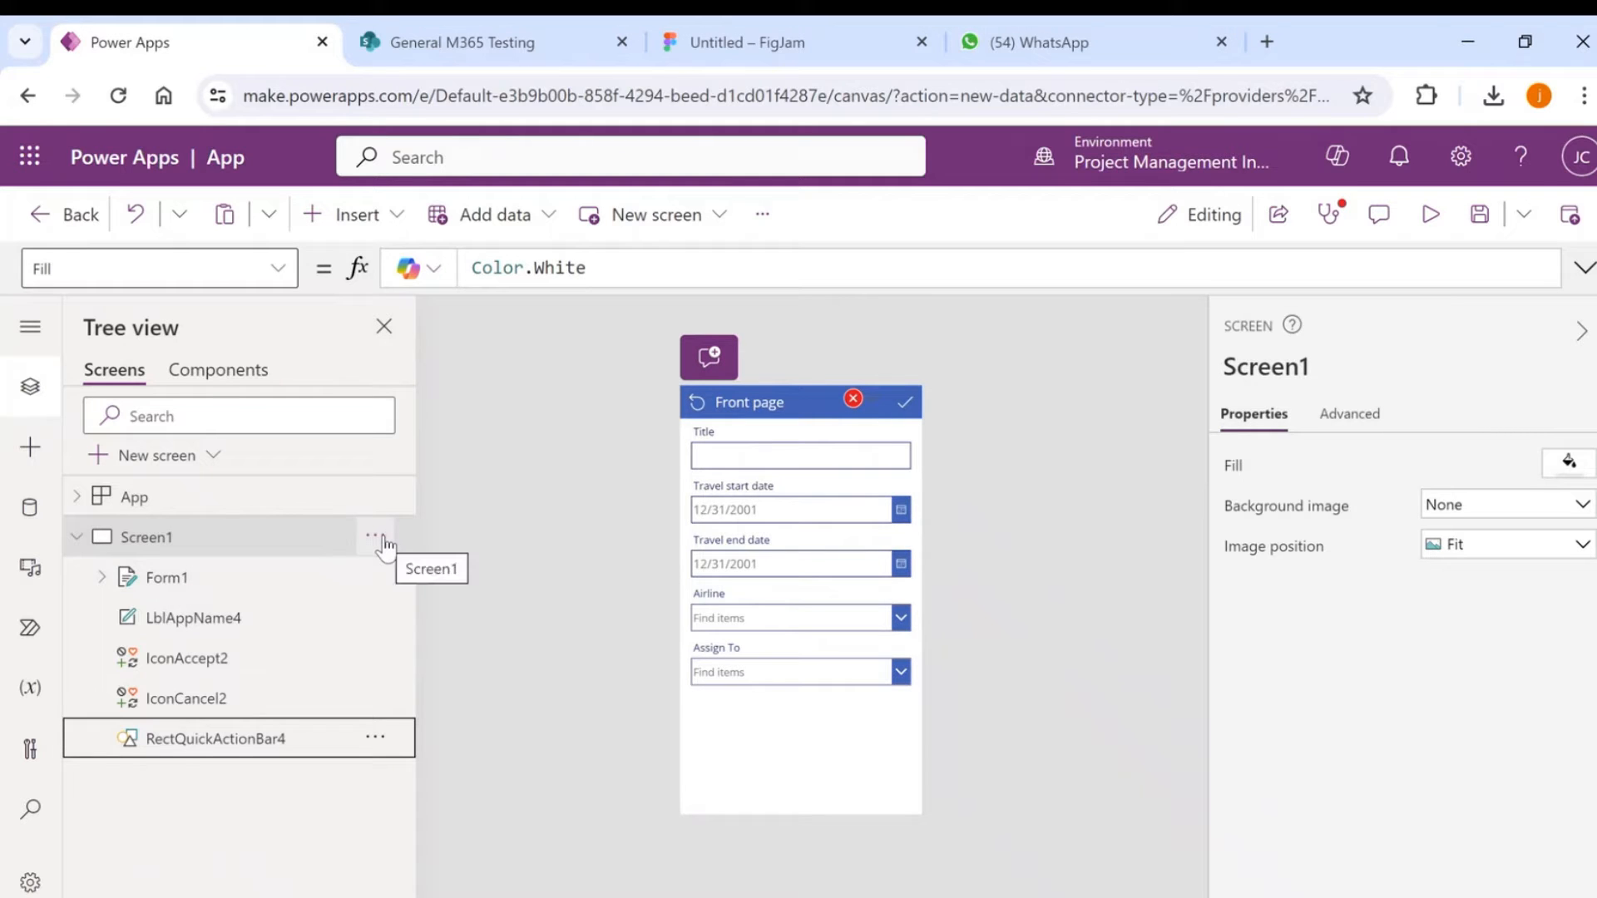
Duplicate Screen1 and rename the copy as Screen 2.
click(383, 543)
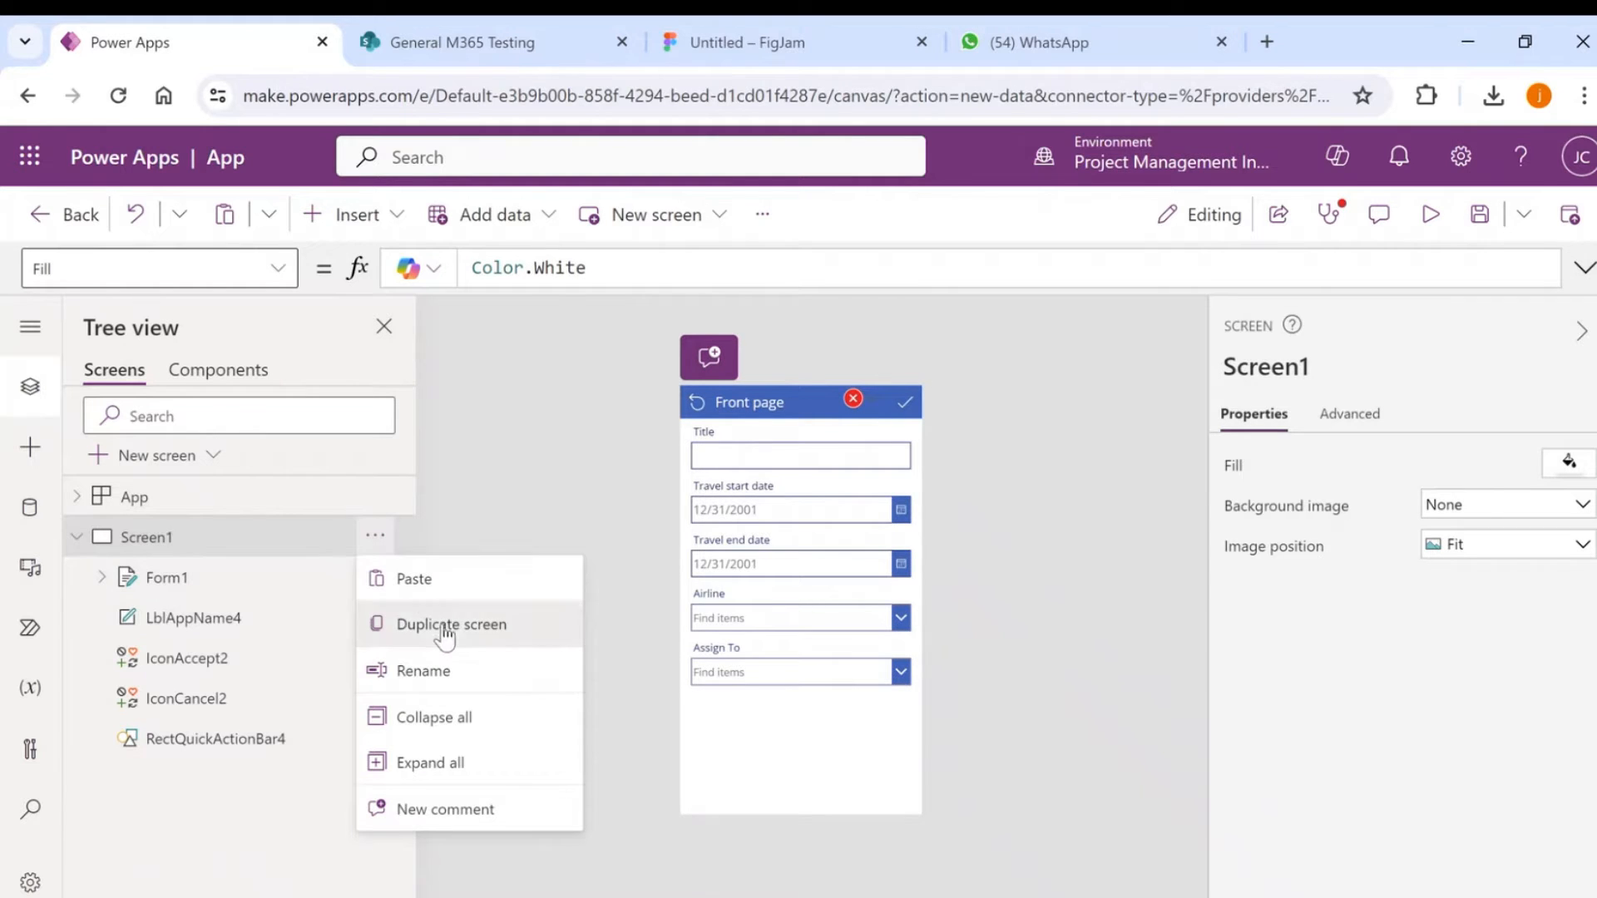
click(445, 627)
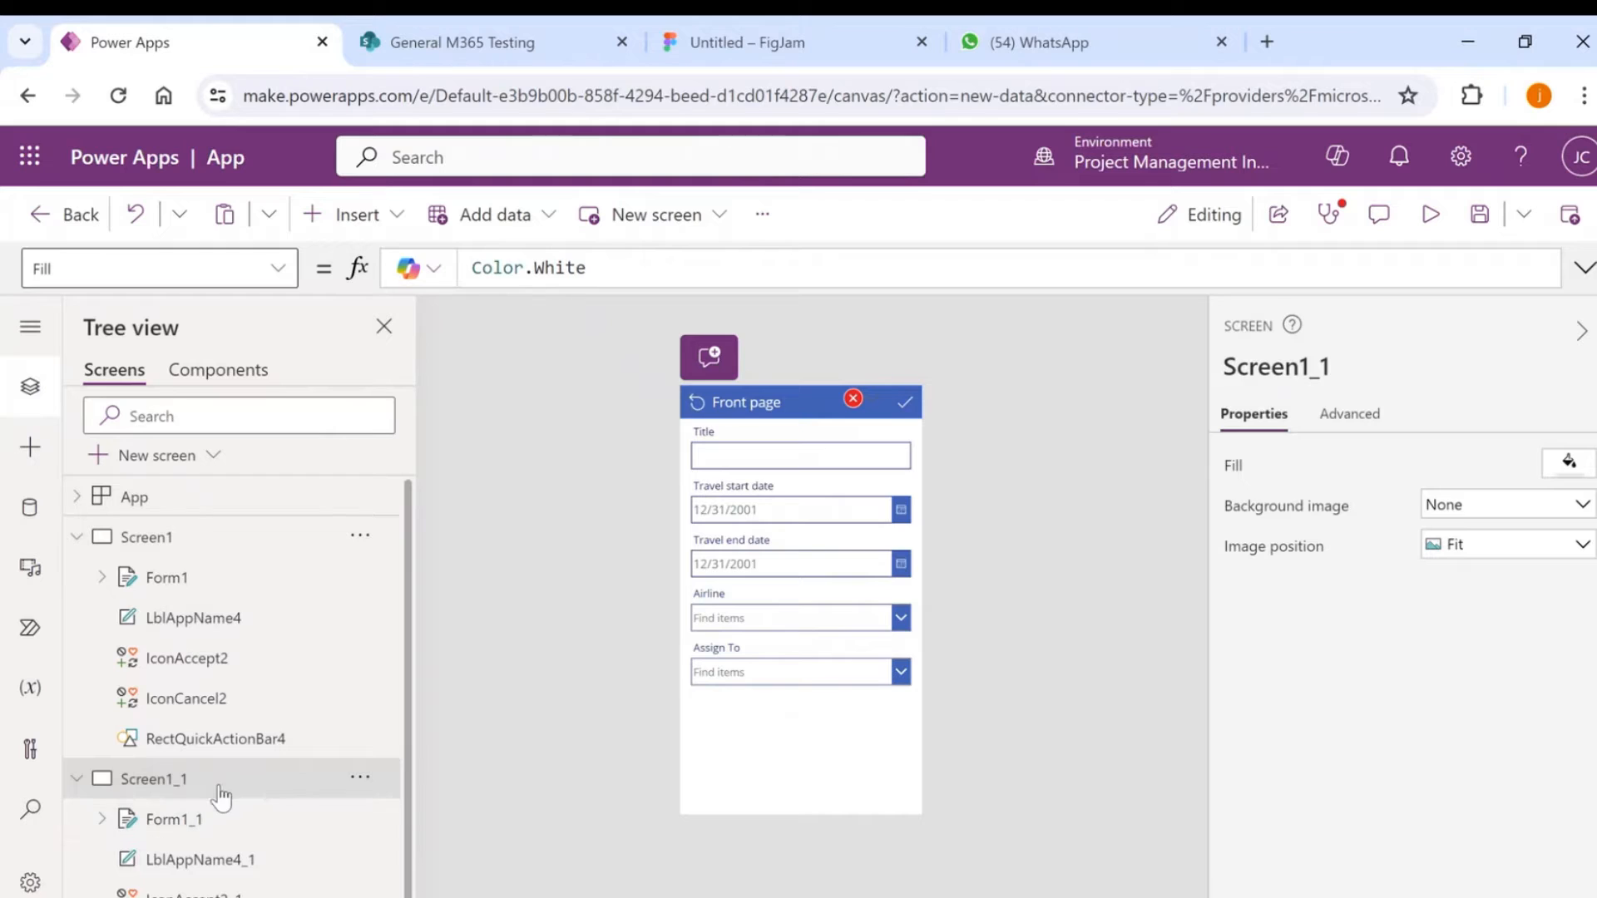
double_click(219, 784)
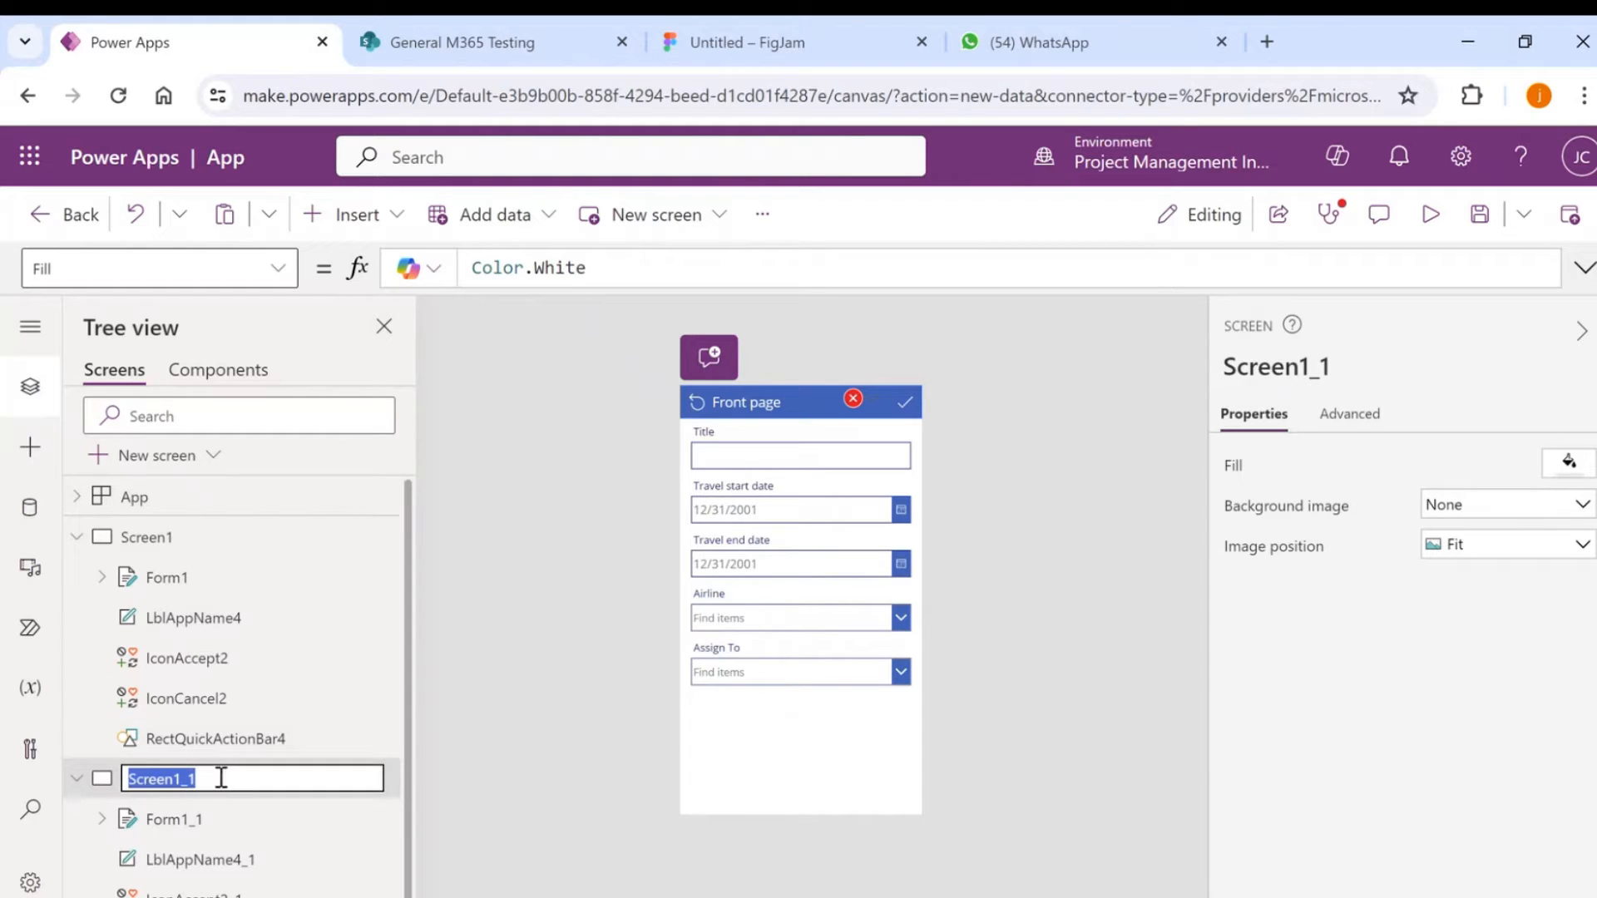
key(BackSpace)
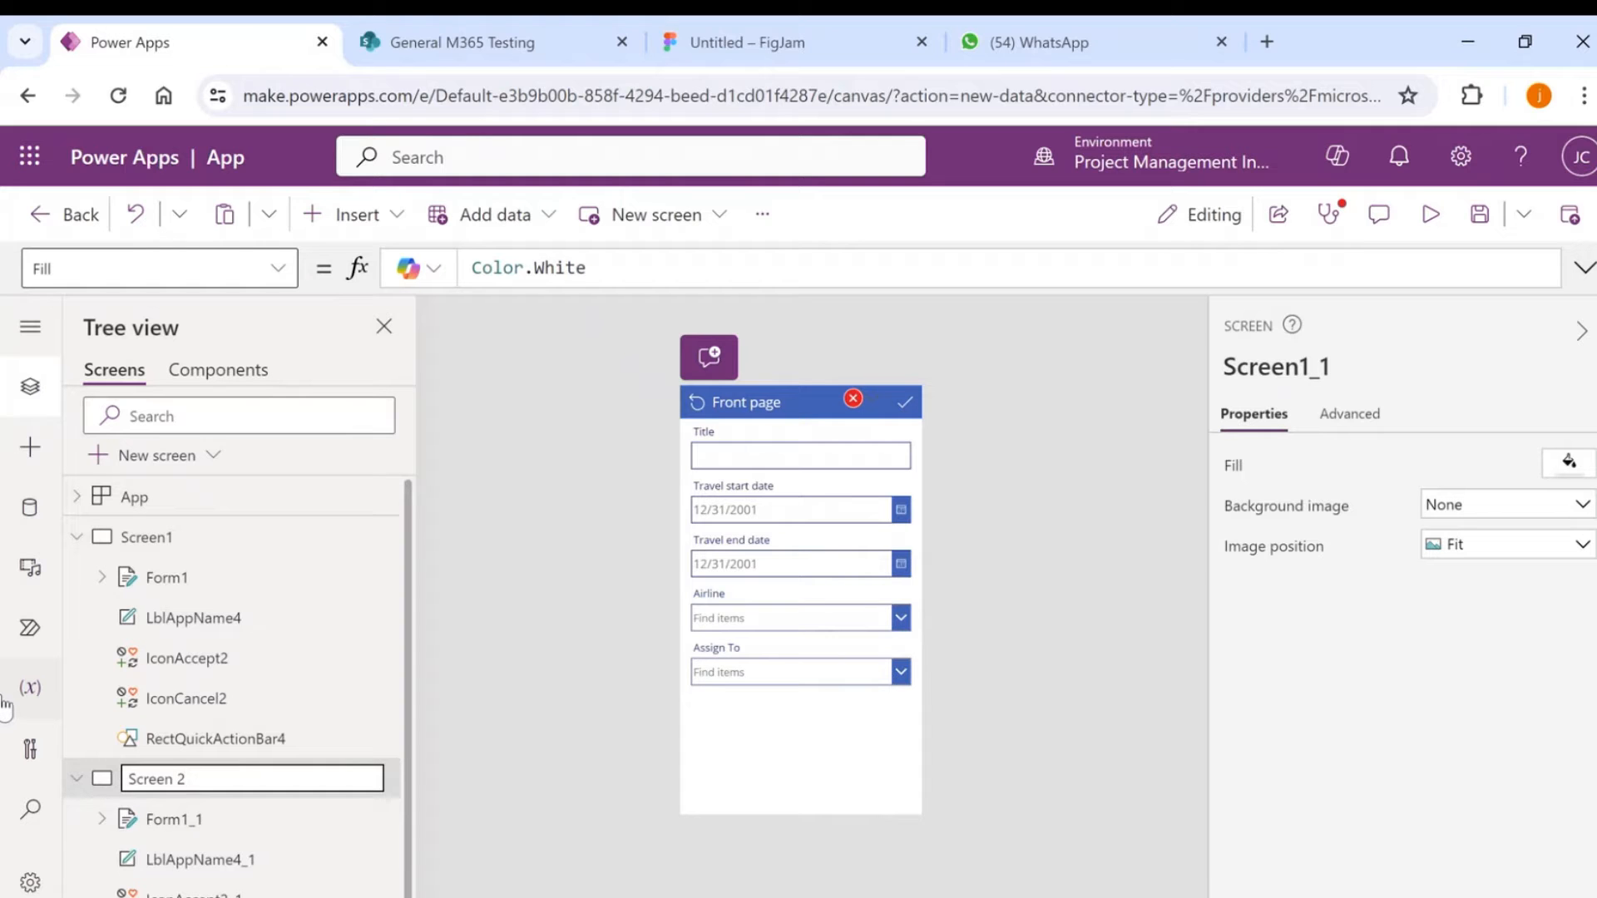
key(Return)
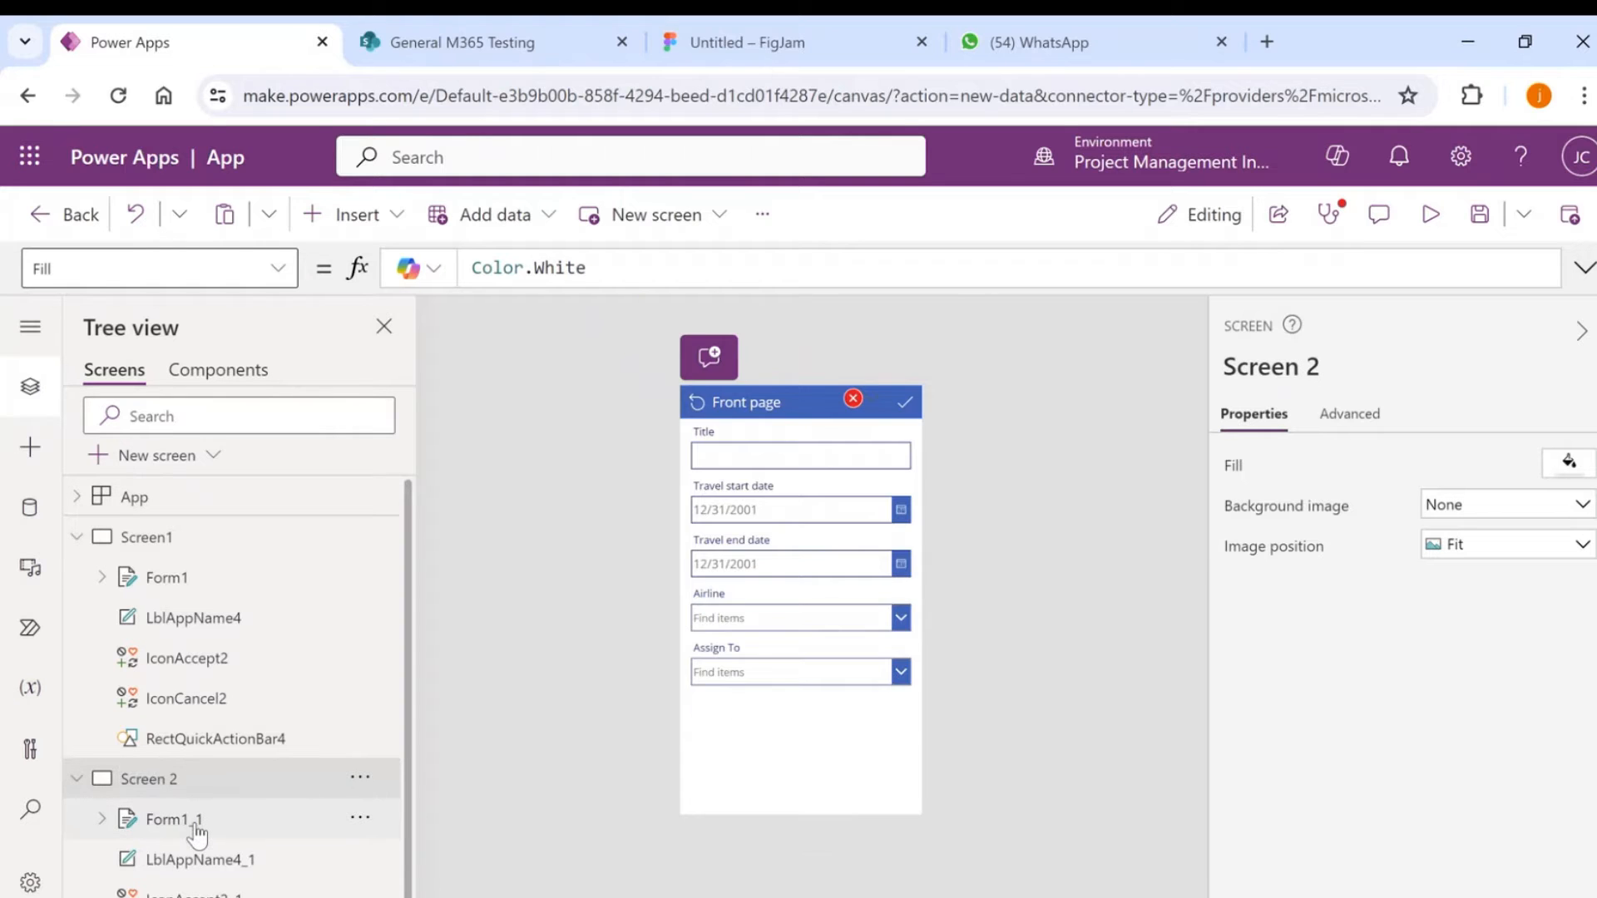
Rename the form on Screen 2 as Form 2 and check the OnSelect formula of that screen's reset icon.
double_click(195, 822)
text(For)
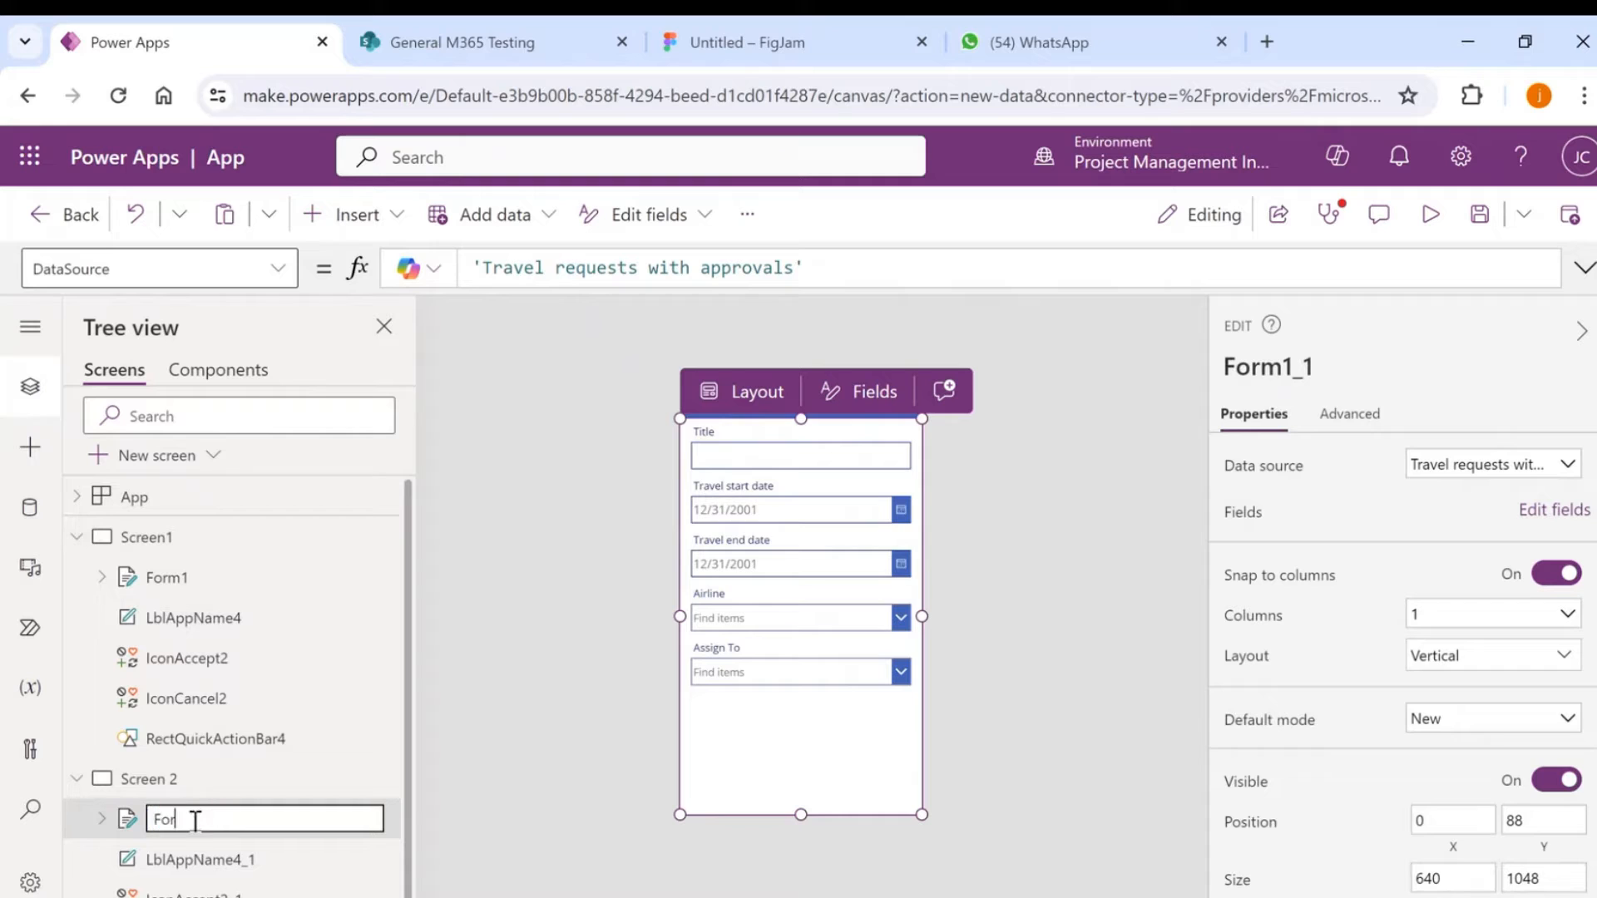
text(m2)
click(621, 552)
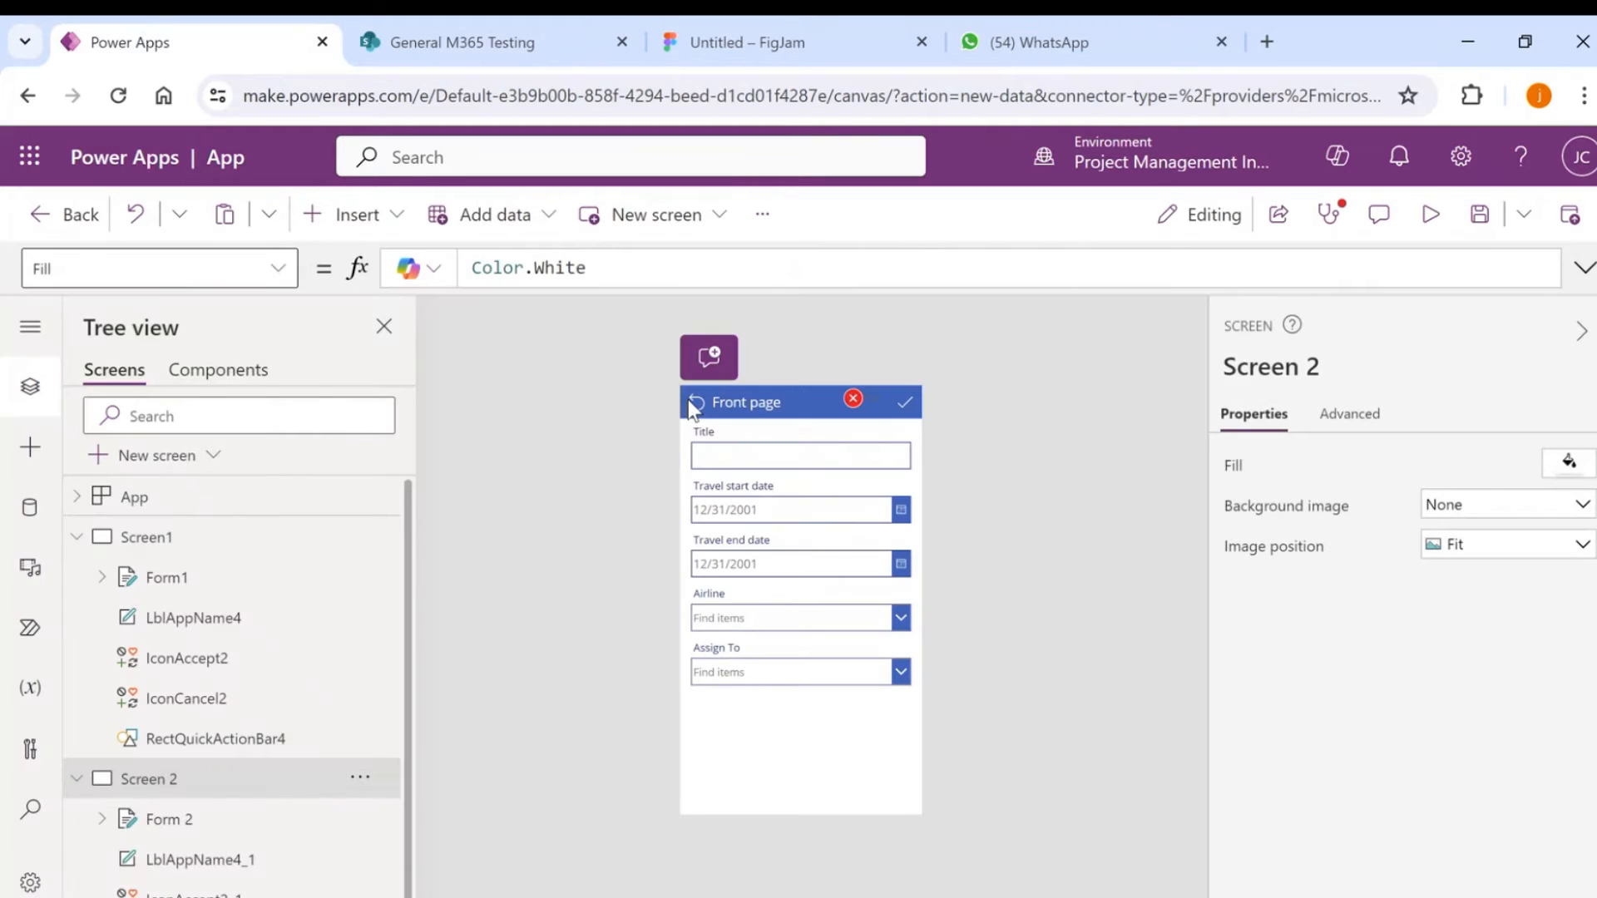
click(689, 401)
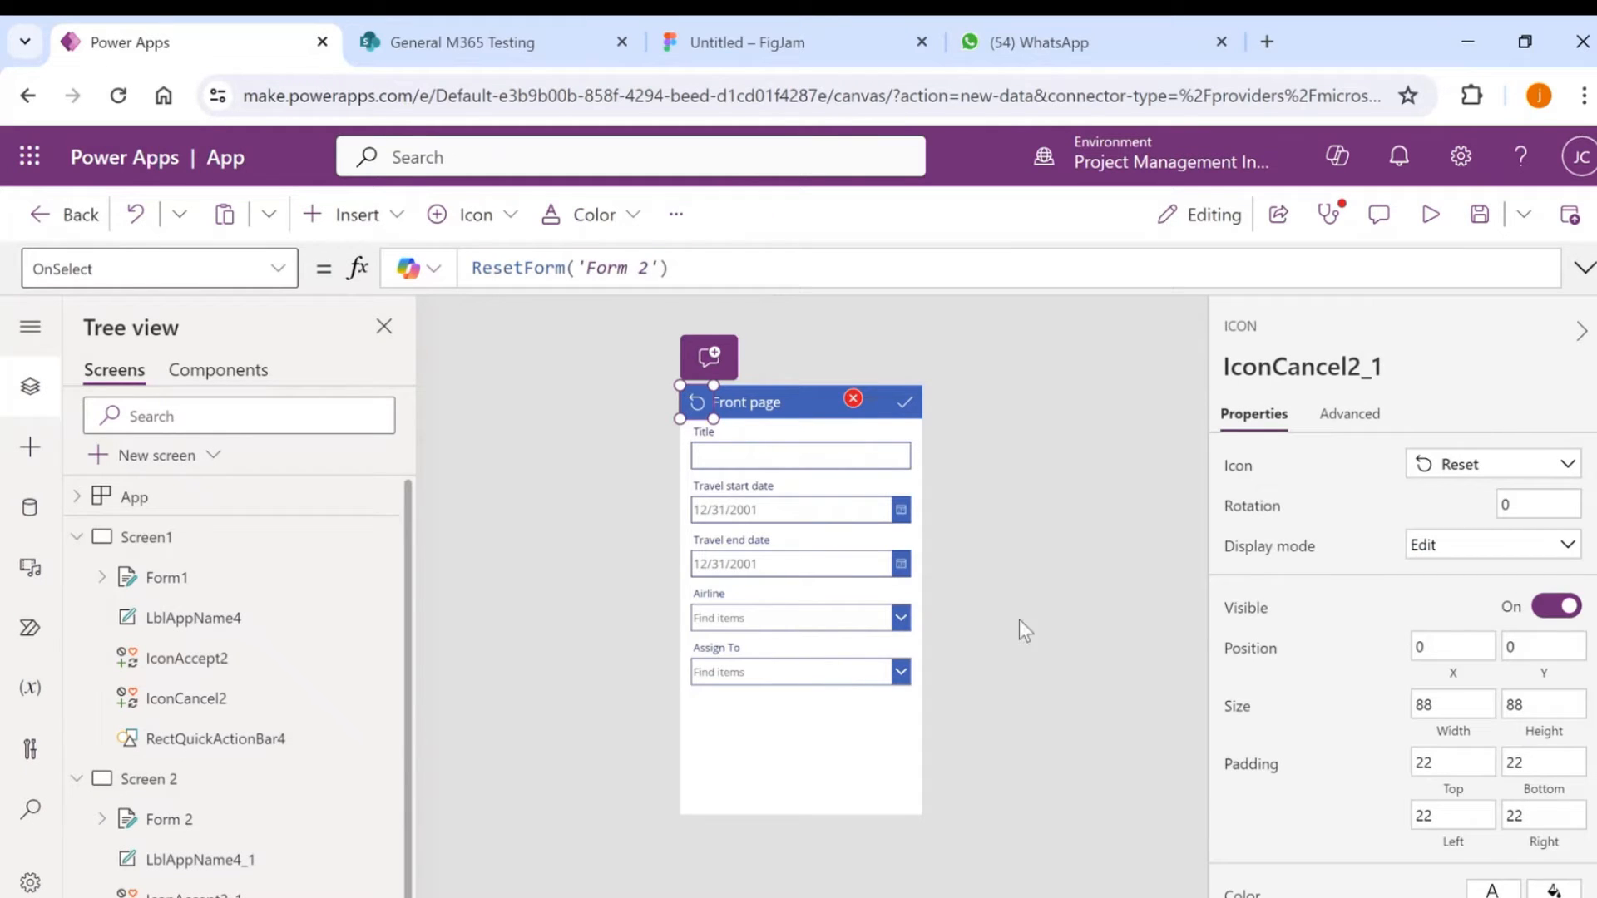
Remove the Title, Travel start date, Travel end date, Airline and Assign To fields from Form 2.
click(857, 739)
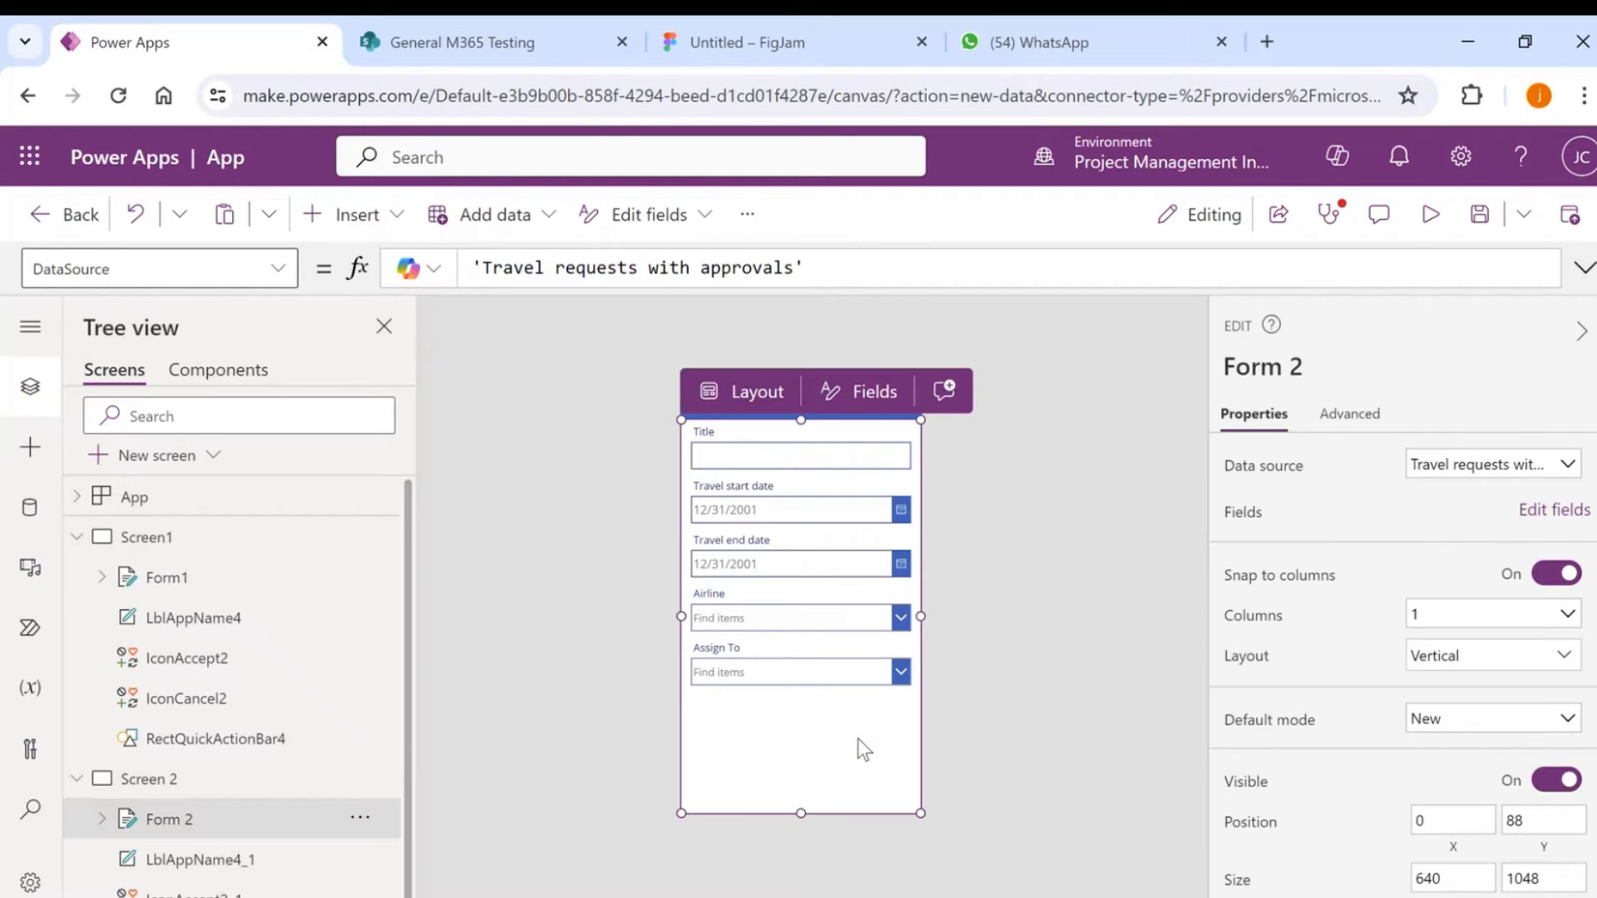
click(1554, 511)
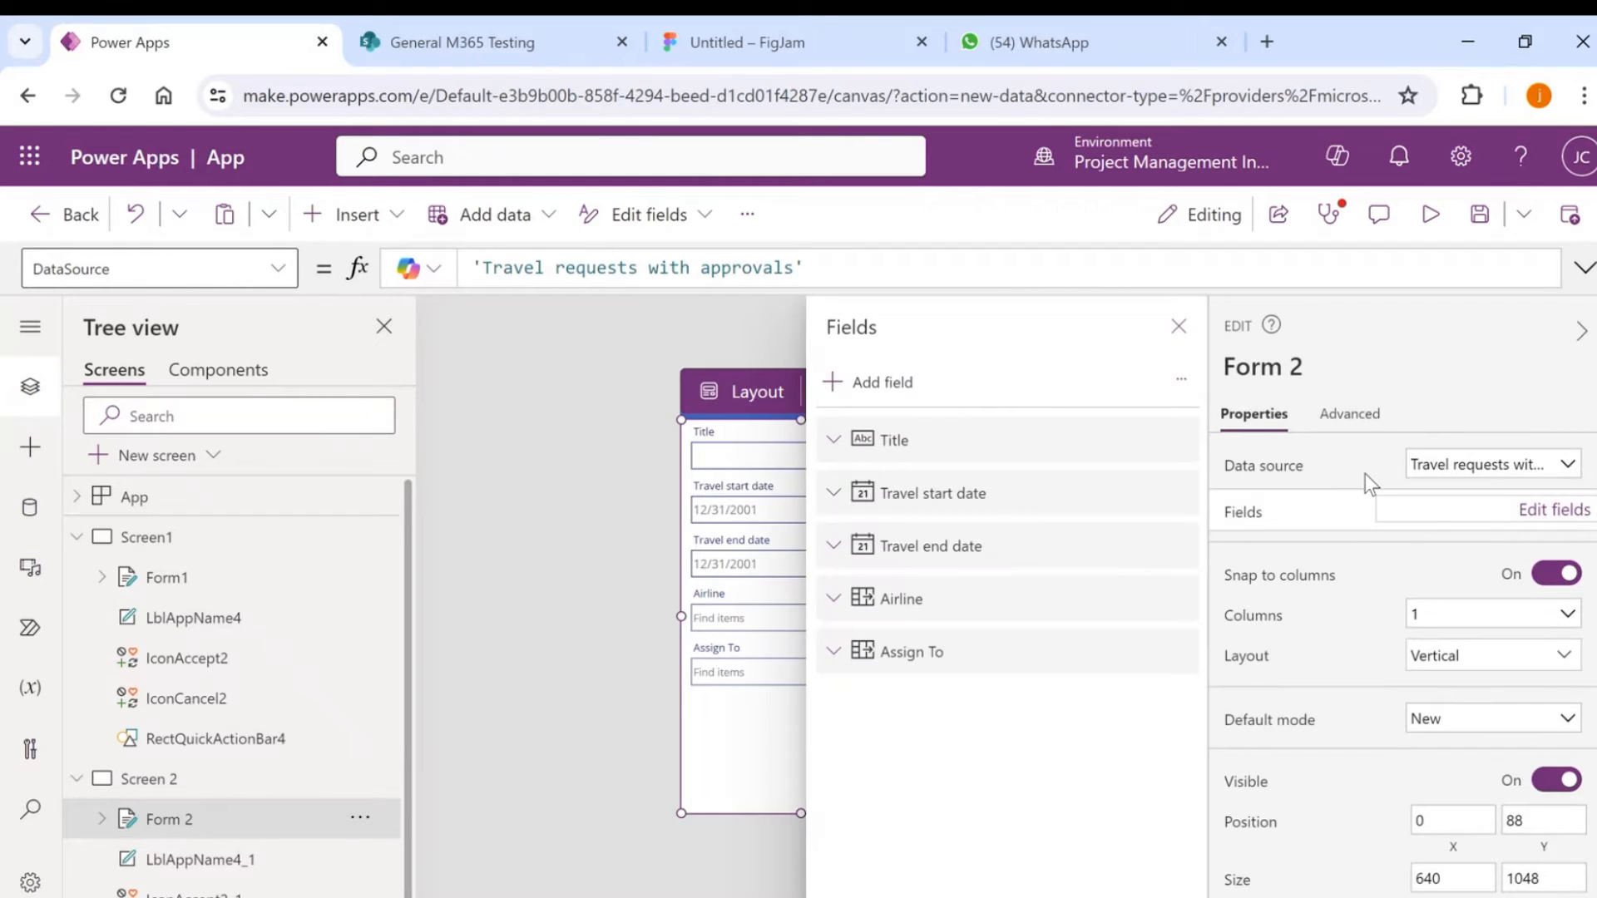
click(931, 455)
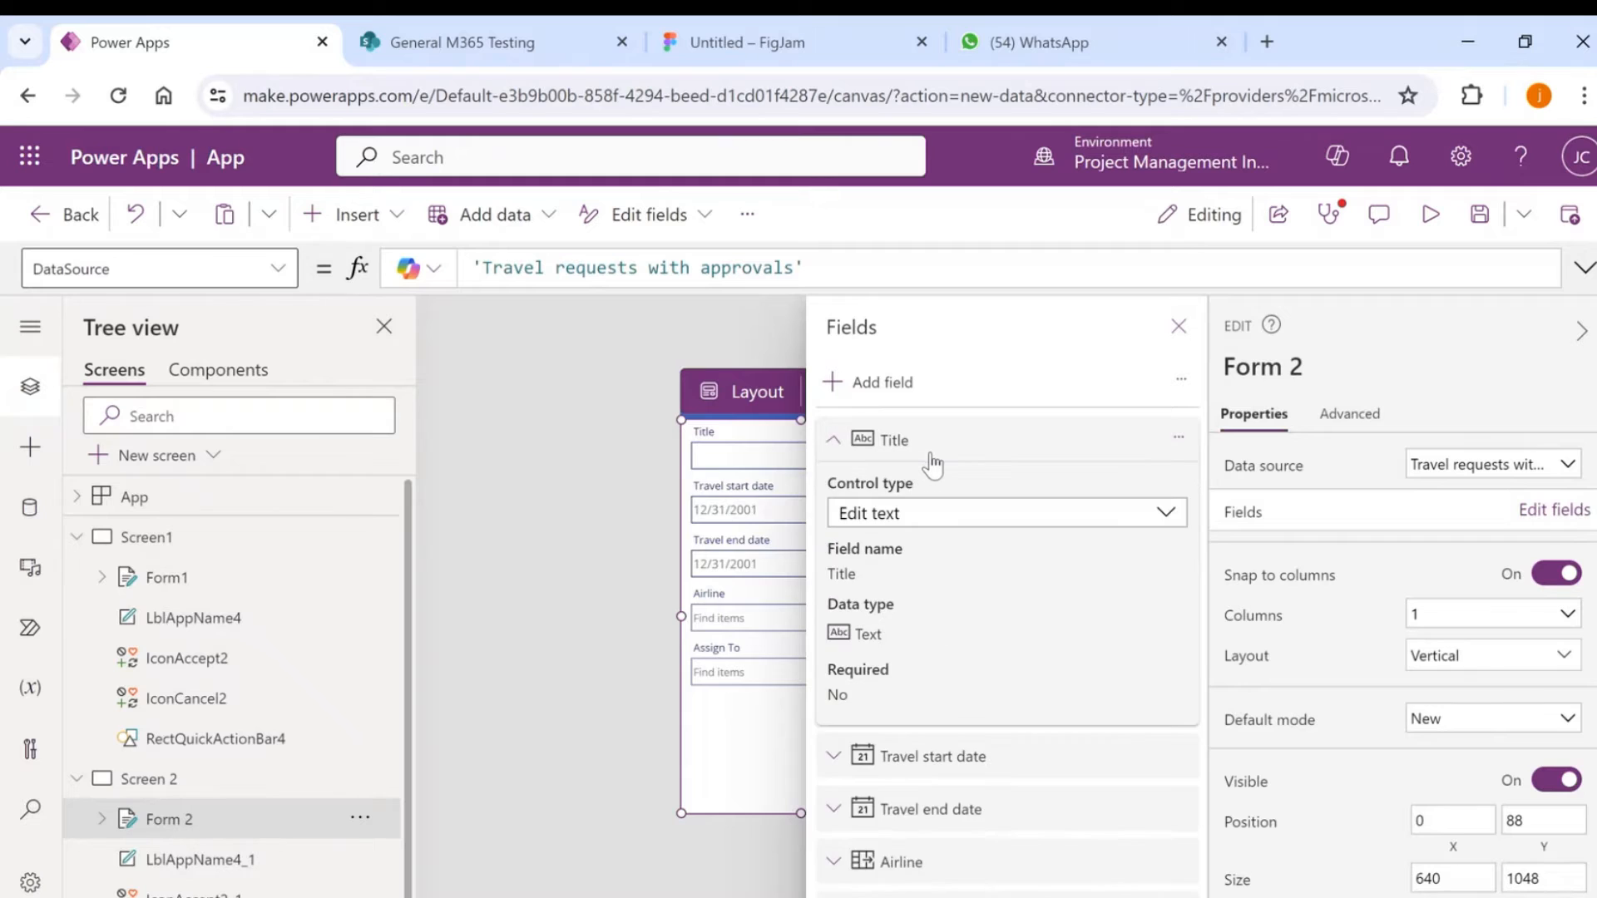
key(Delete)
click(931, 455)
key(Delete)
click(931, 455)
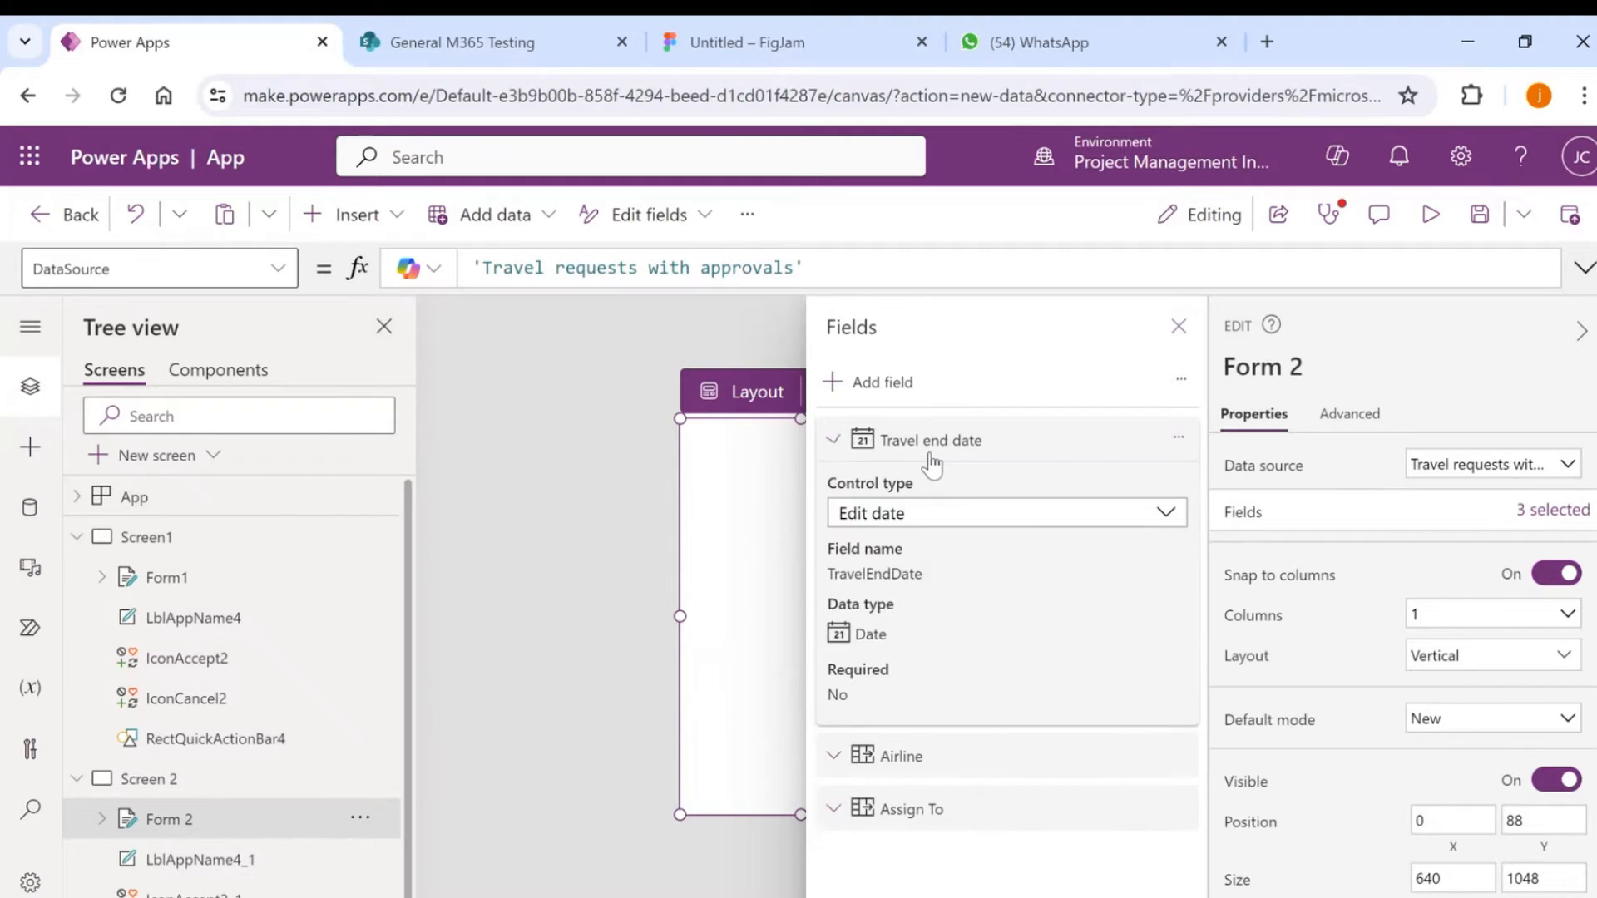
key(Delete)
click(931, 455)
key(Delete)
click(929, 457)
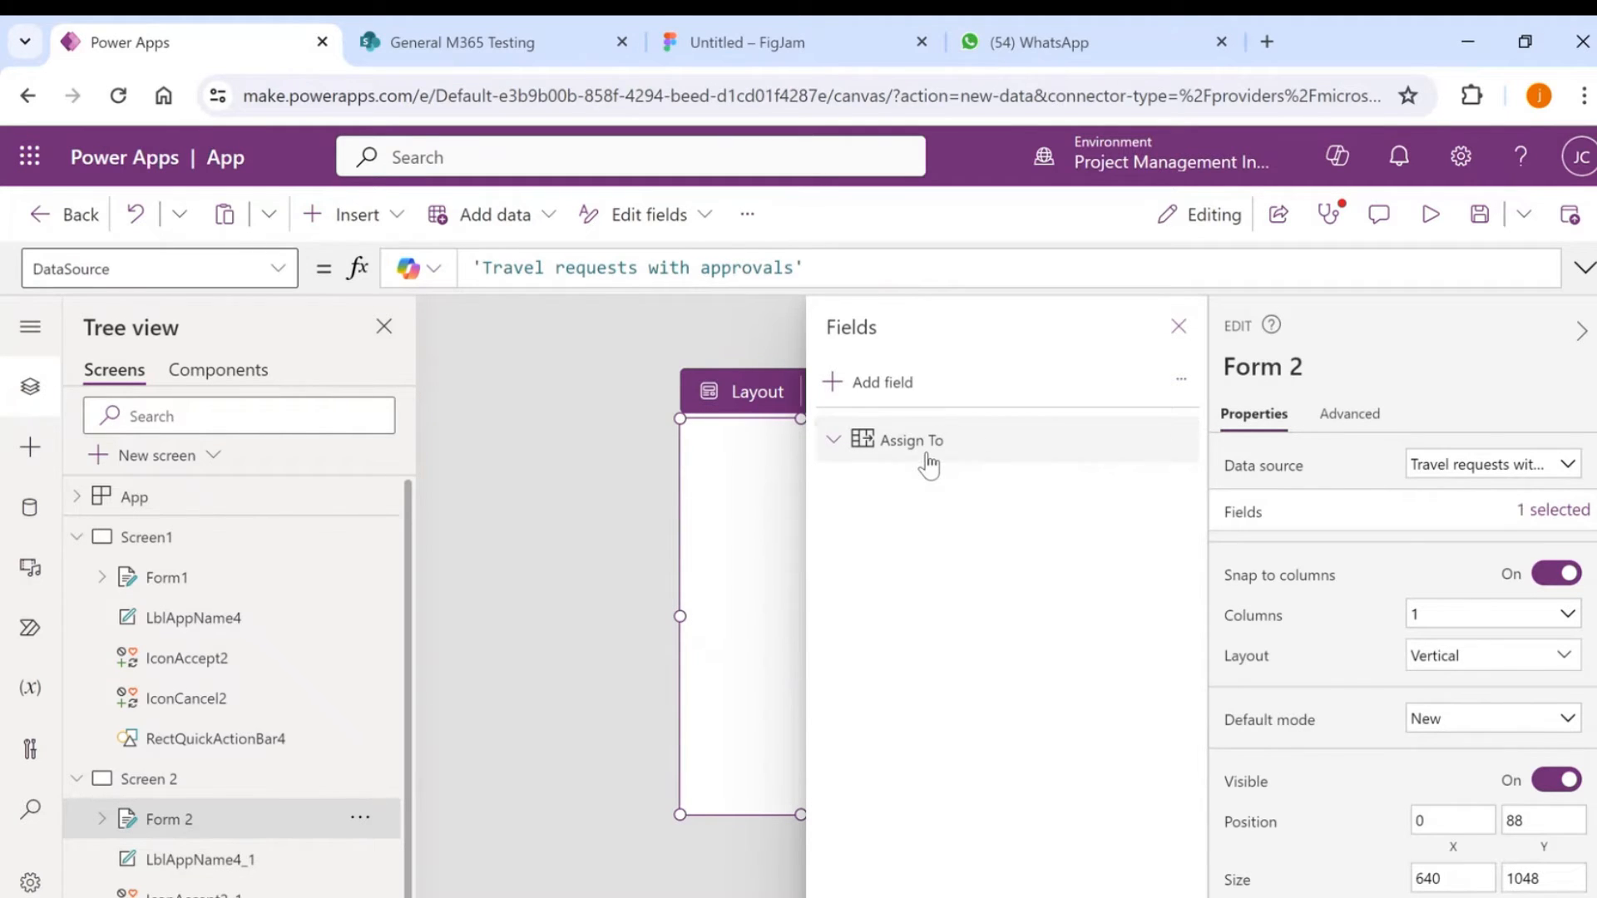
key(Delete)
Add the Destination, Estimated airfare, Estimated hotel cost, Hotel and Reason for travel fields to Form 2.
click(877, 404)
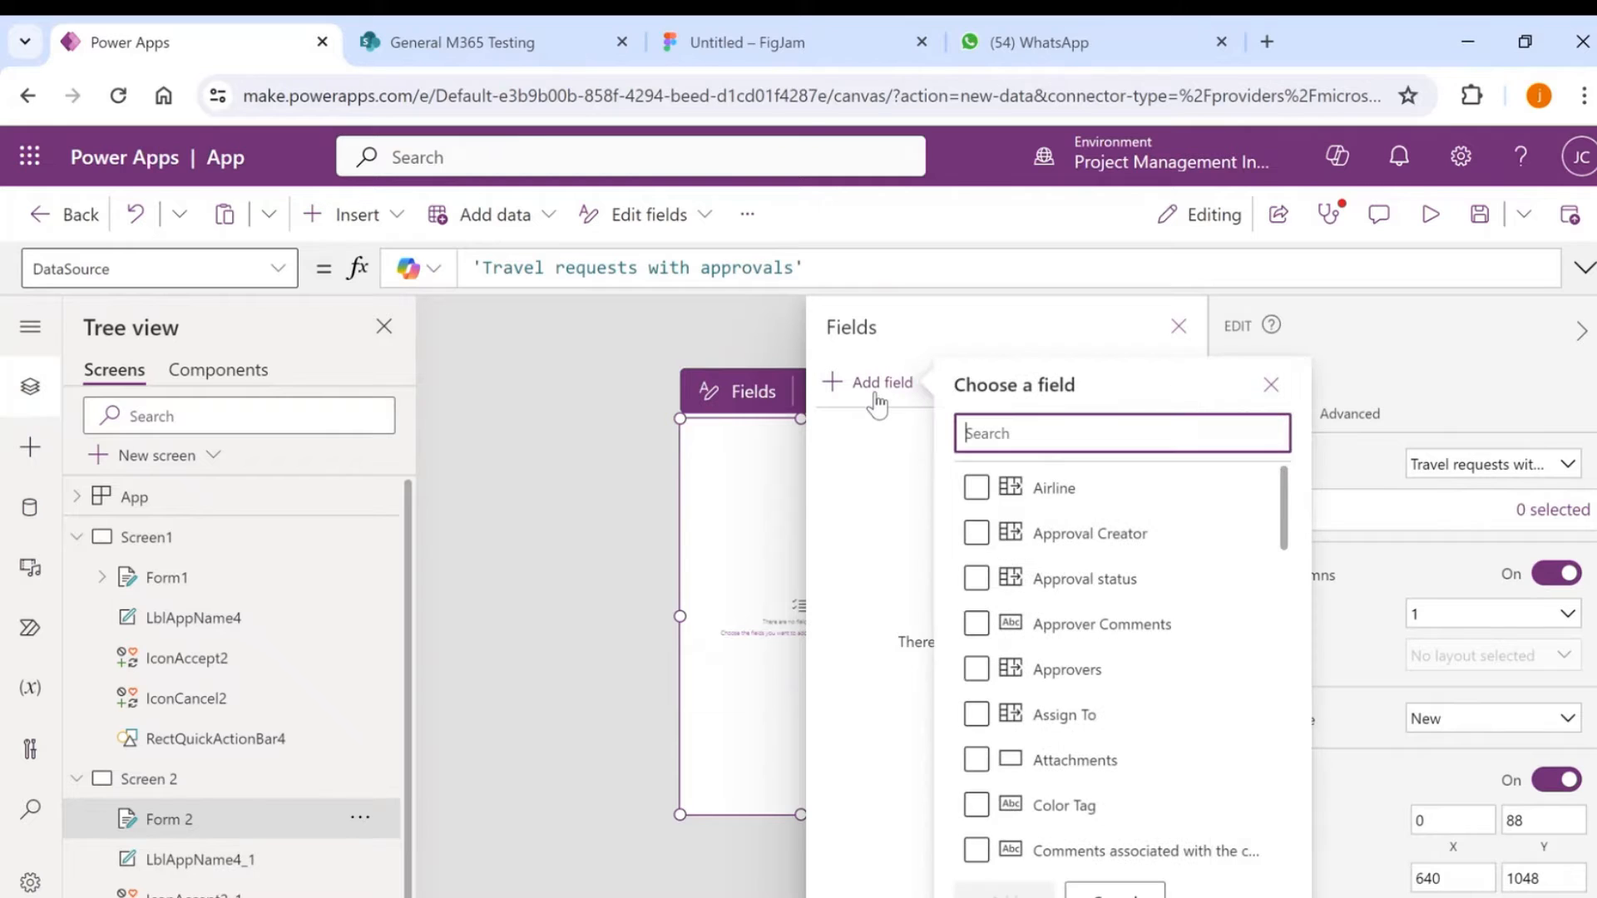
scroll(1037, 557, down, 1)
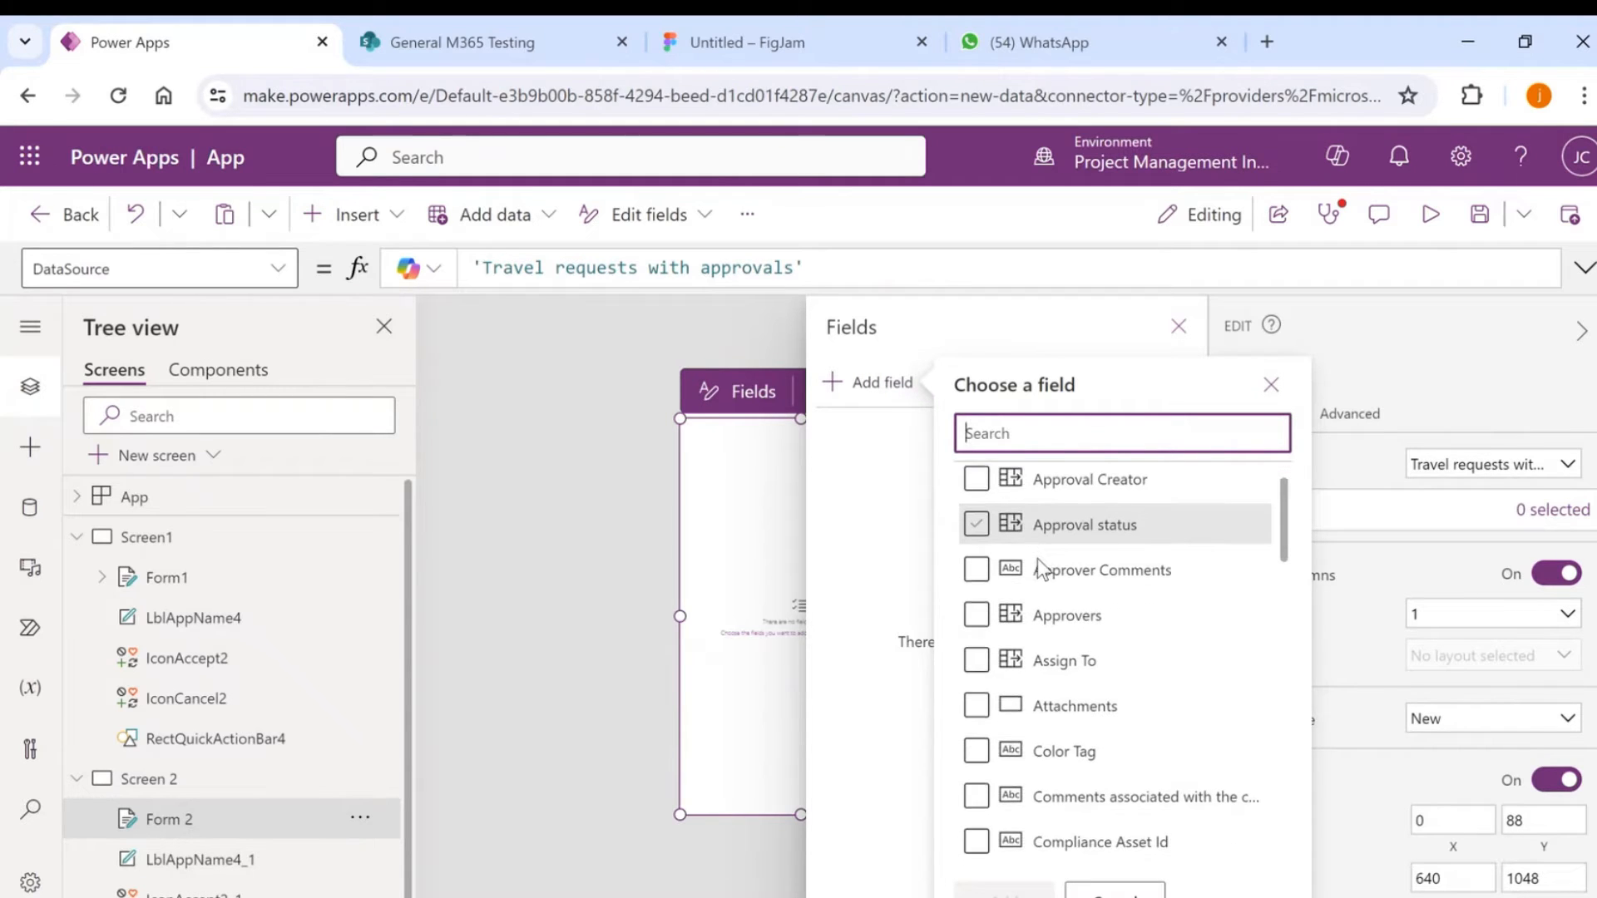
scroll(1037, 558, down, 1)
scroll(1009, 699, down, 5)
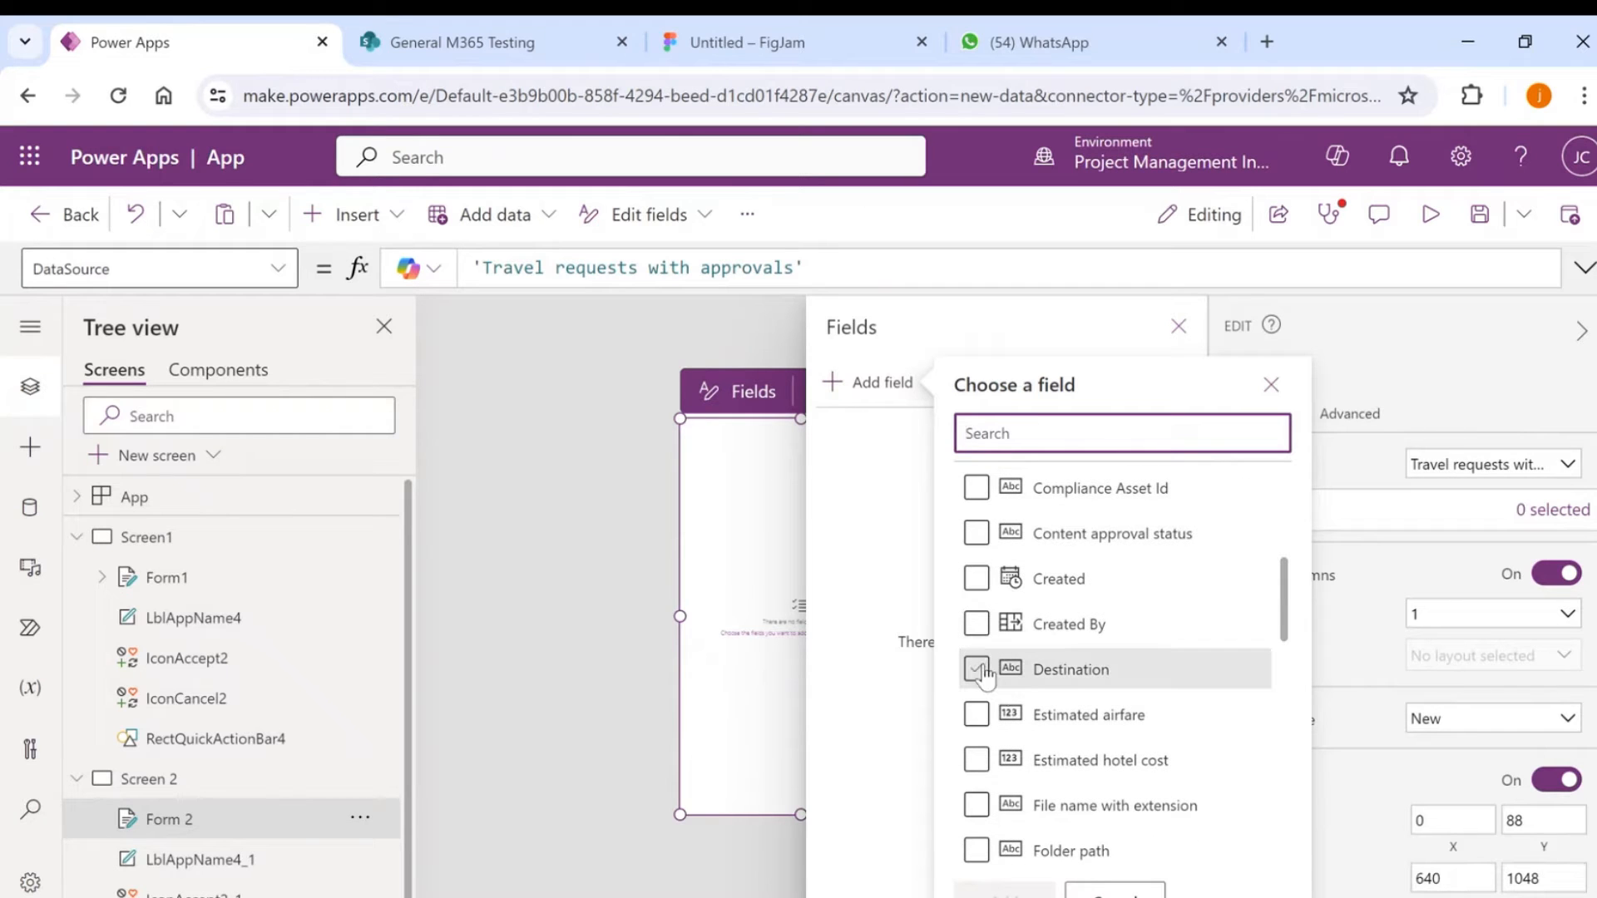
click(976, 669)
click(977, 715)
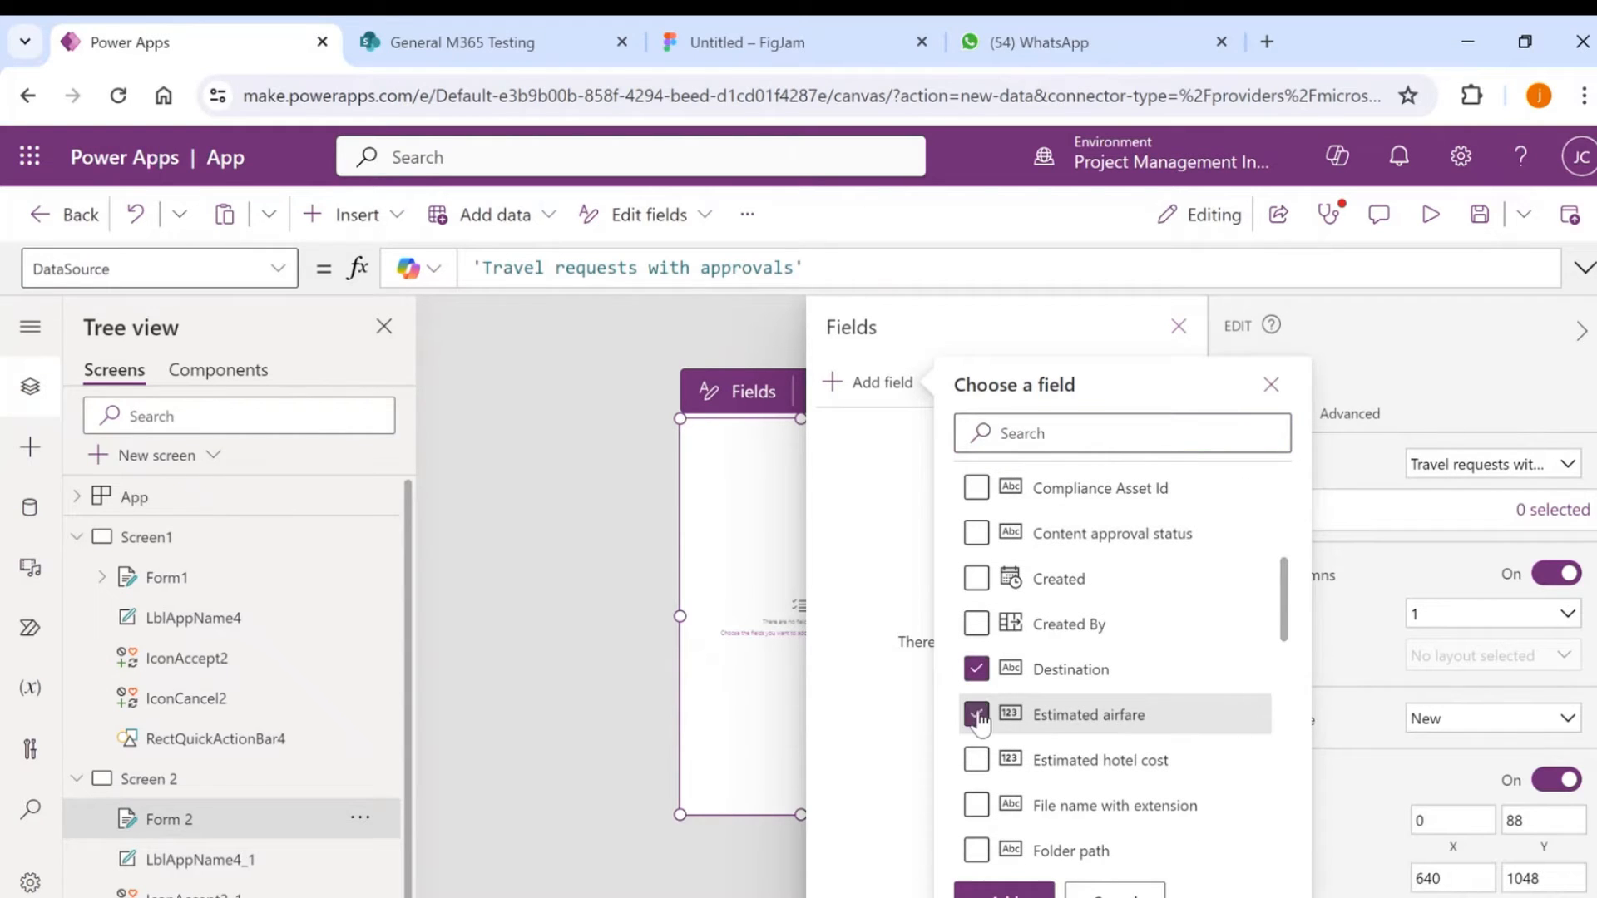
click(976, 761)
scroll(980, 767, down, 1)
scroll(980, 770, down, 4)
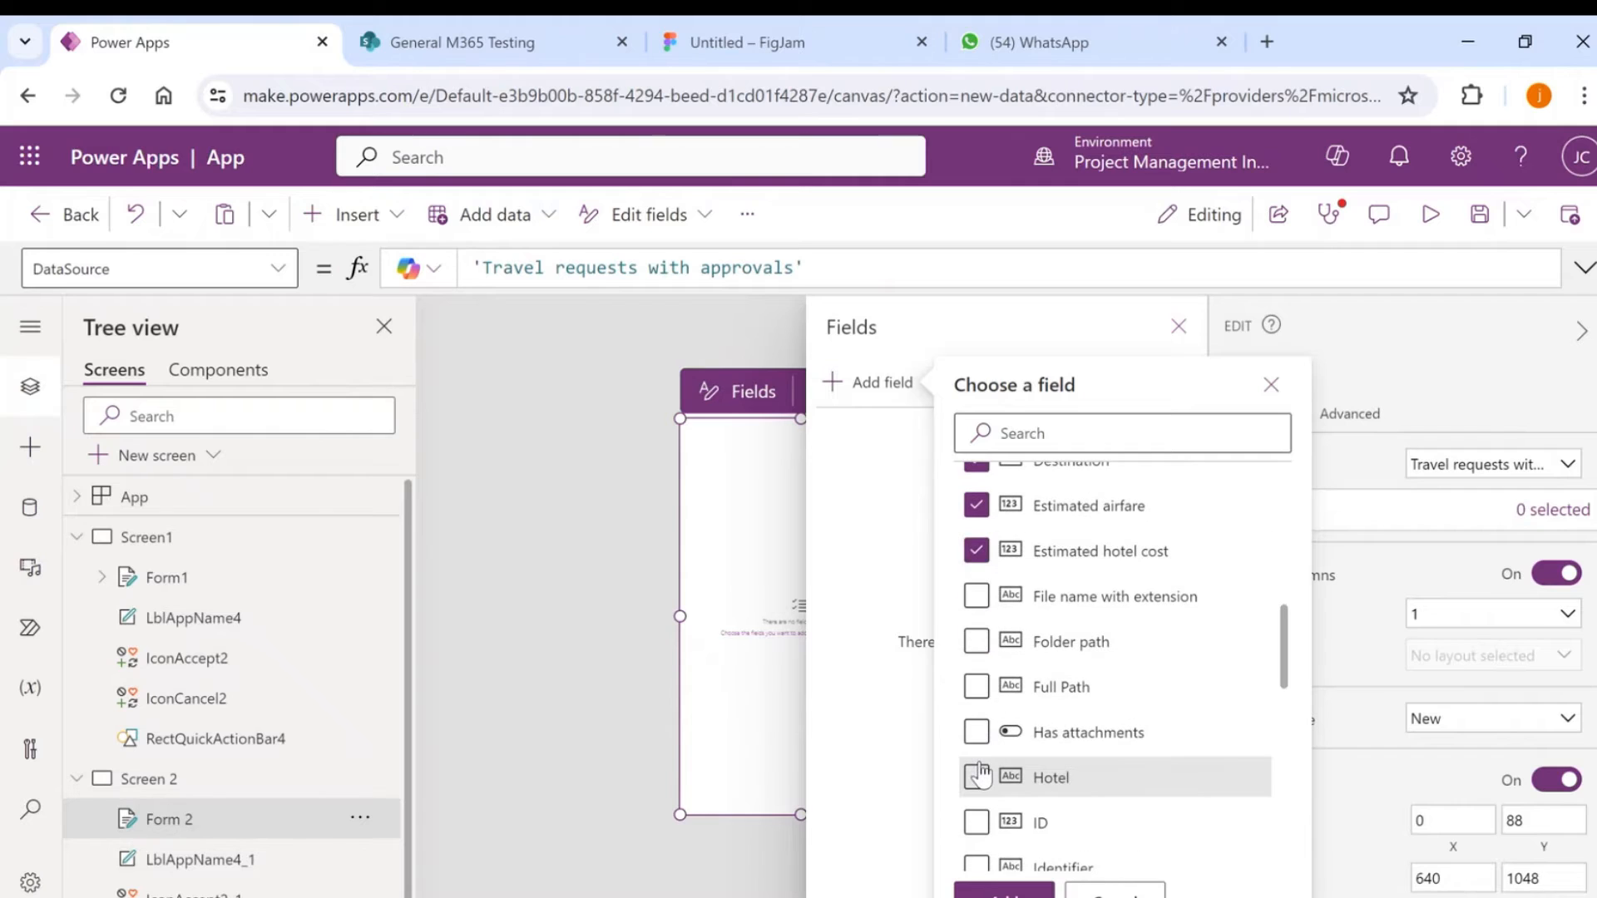
scroll(982, 770, up, 1)
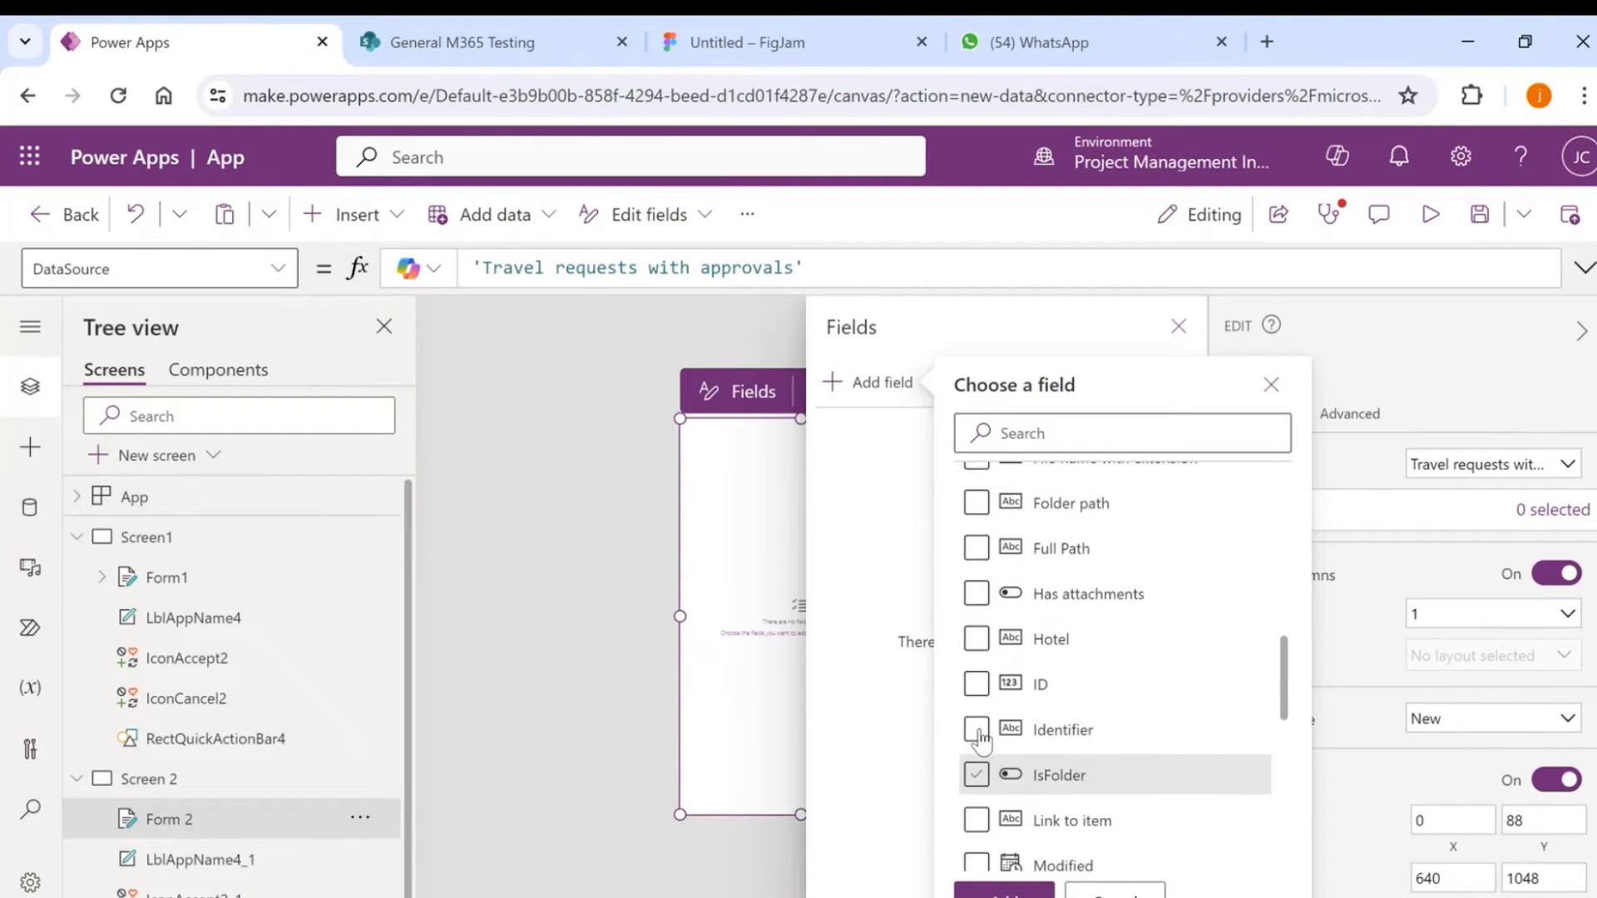
click(976, 639)
scroll(1040, 776, down, 4)
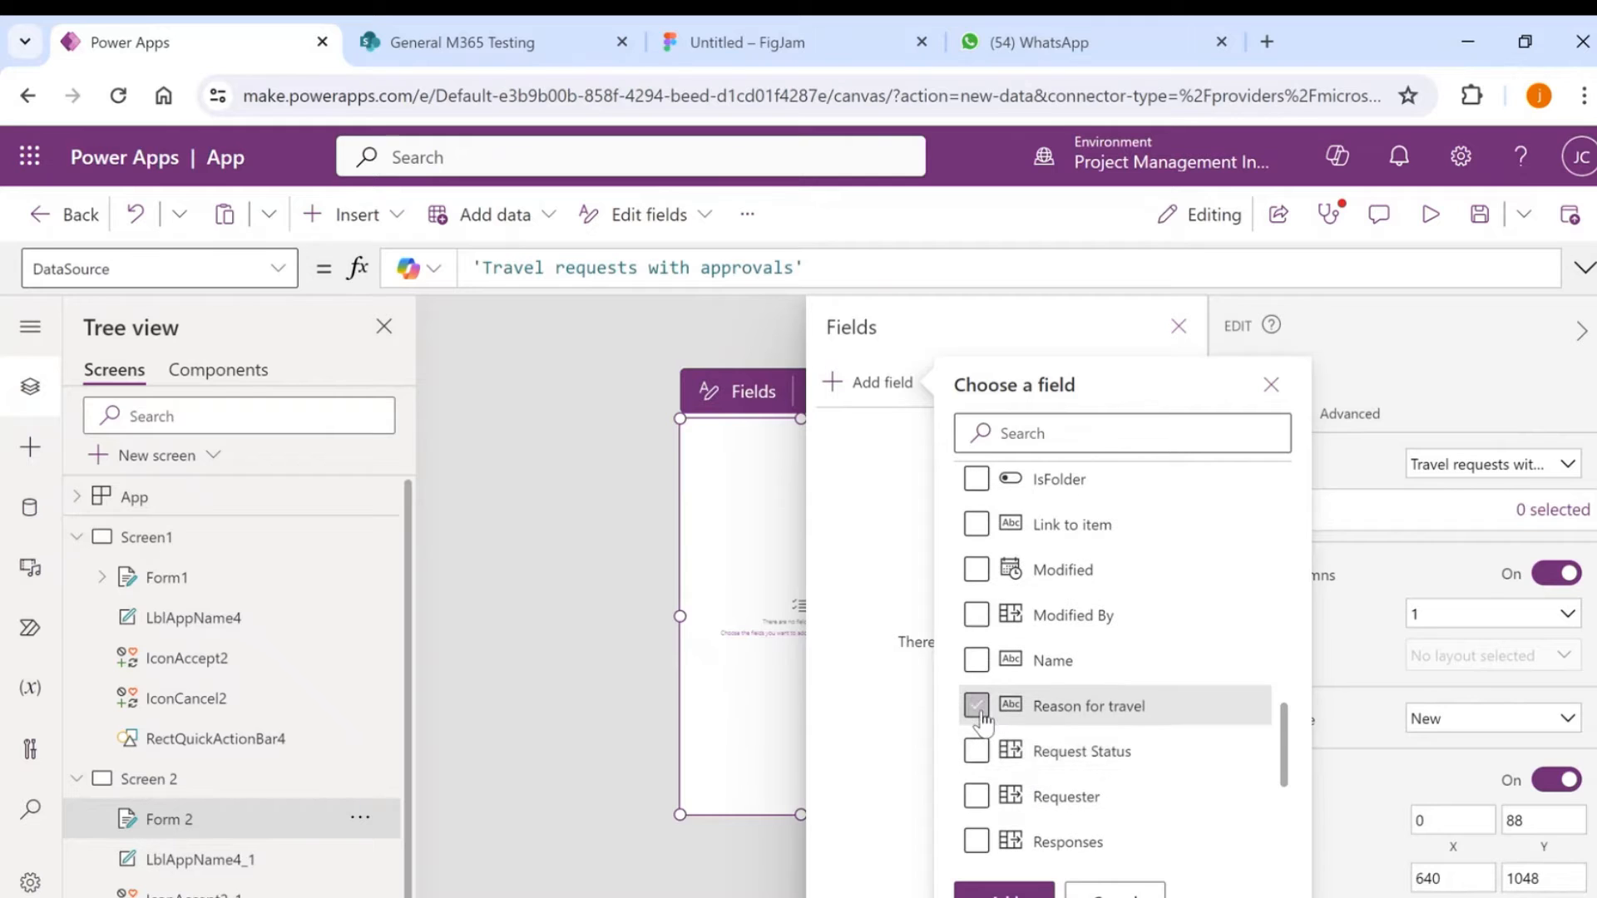
click(977, 705)
click(1030, 893)
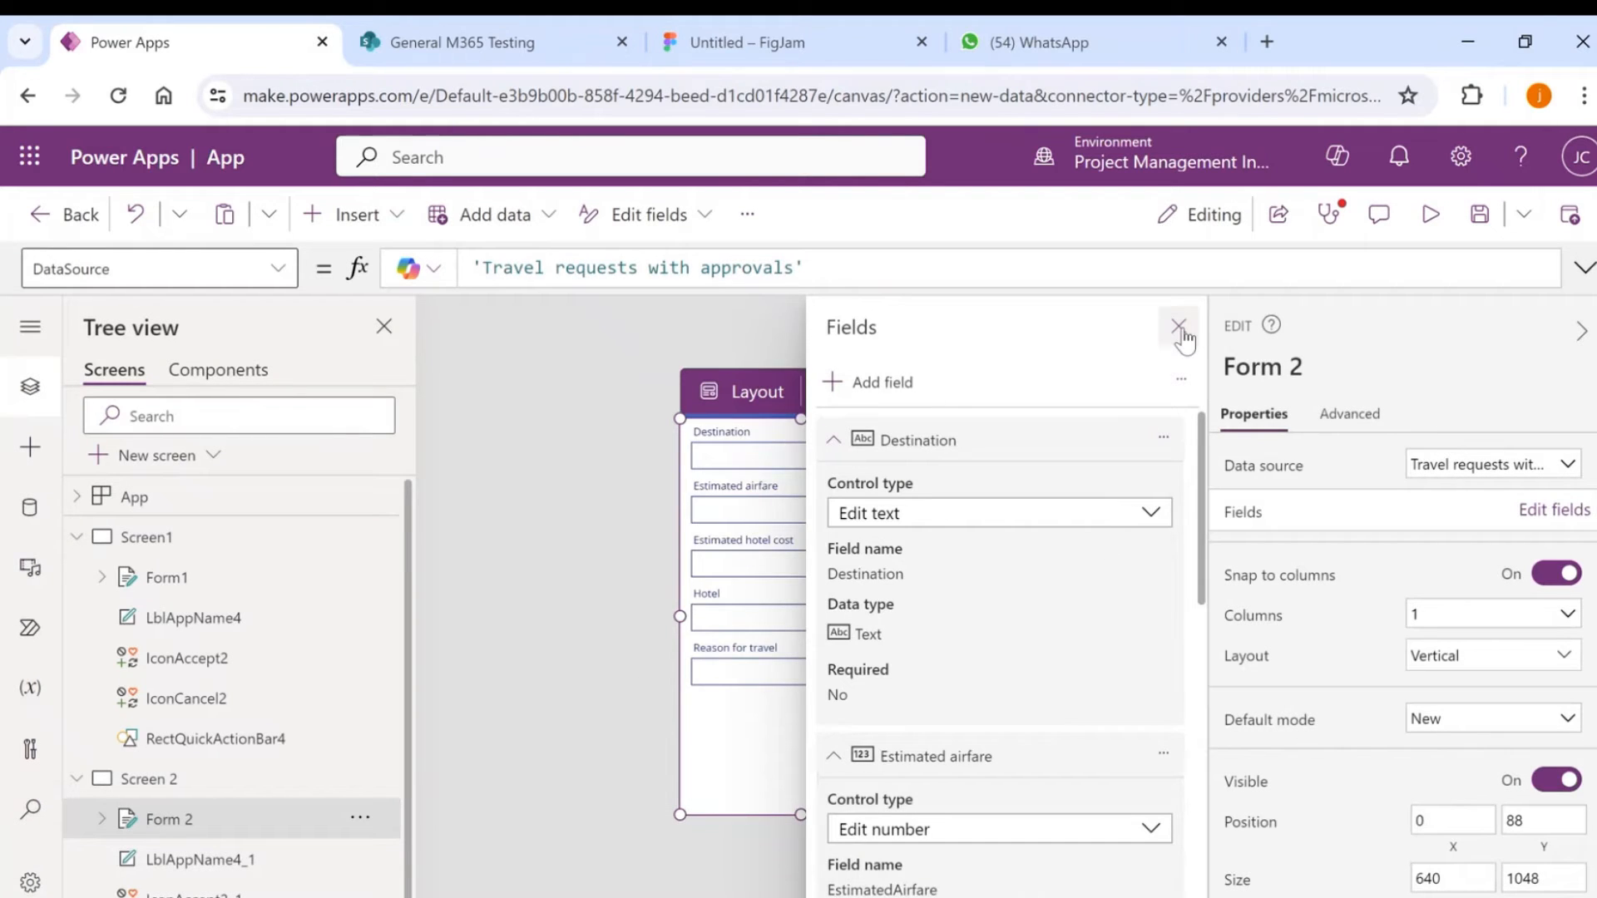
click(1179, 326)
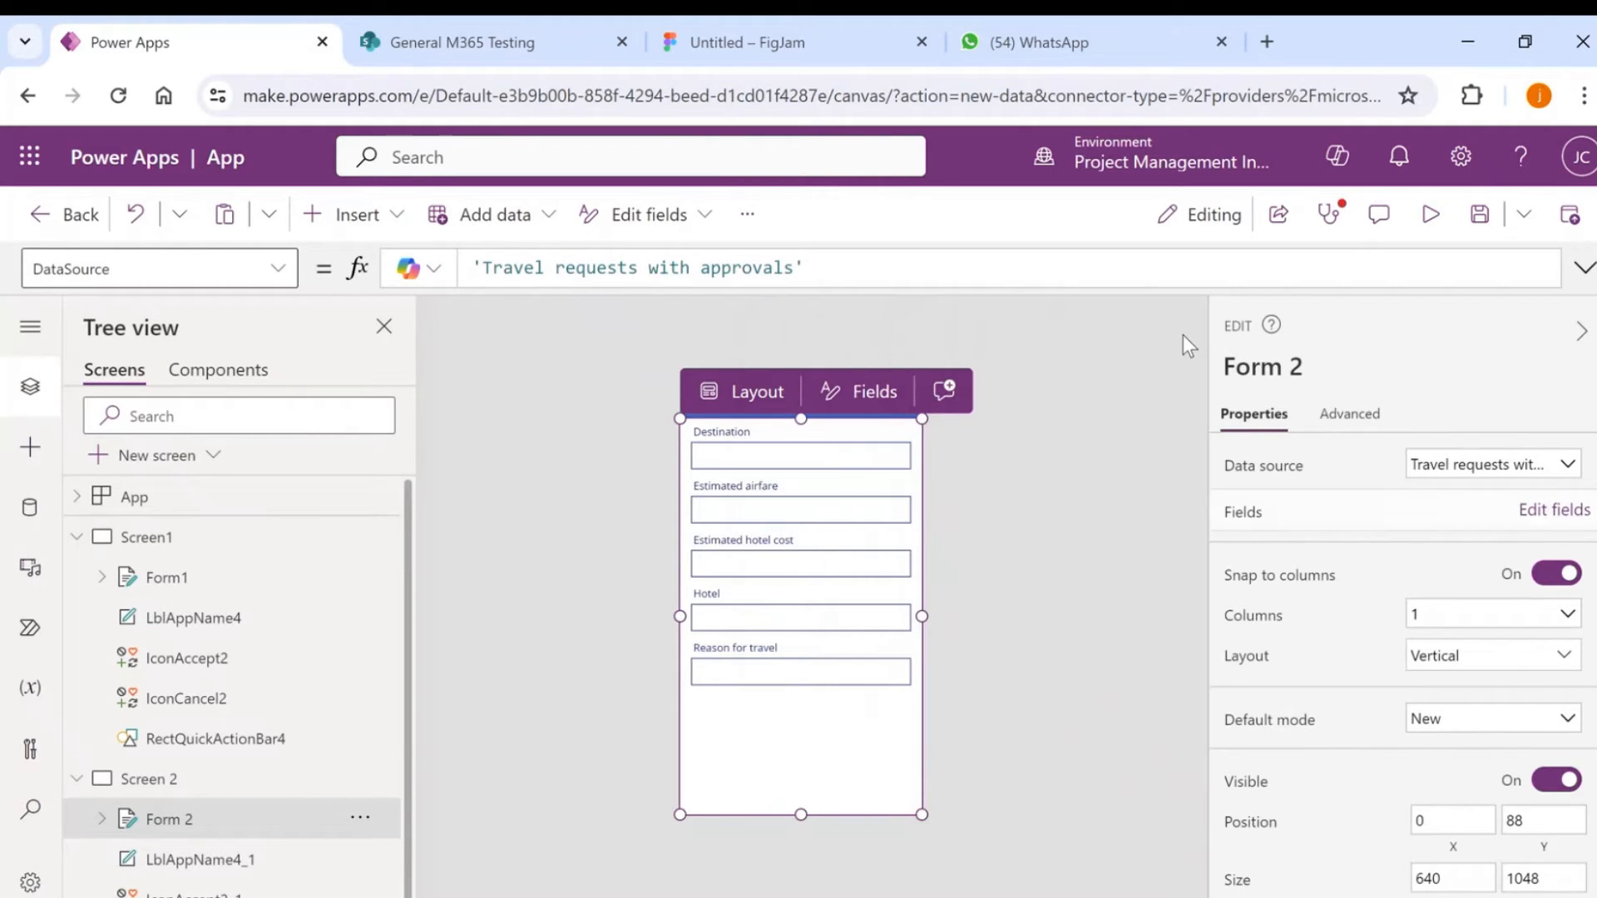
Change the reset icon in Screen 2's header to the Back icon.
click(1088, 512)
click(690, 401)
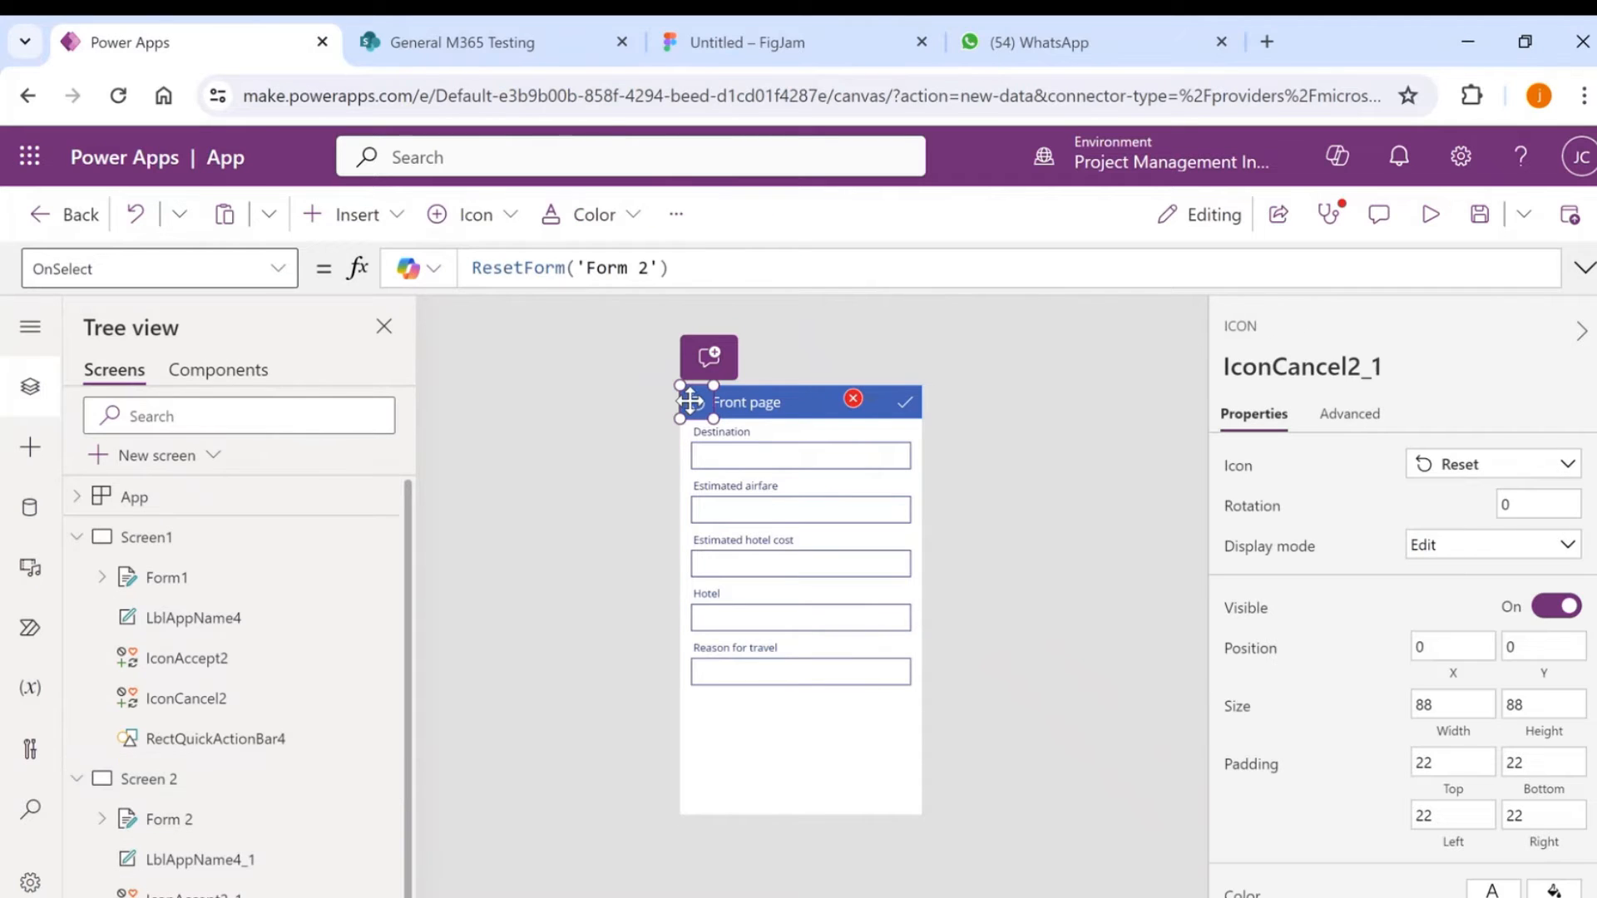
click(1498, 464)
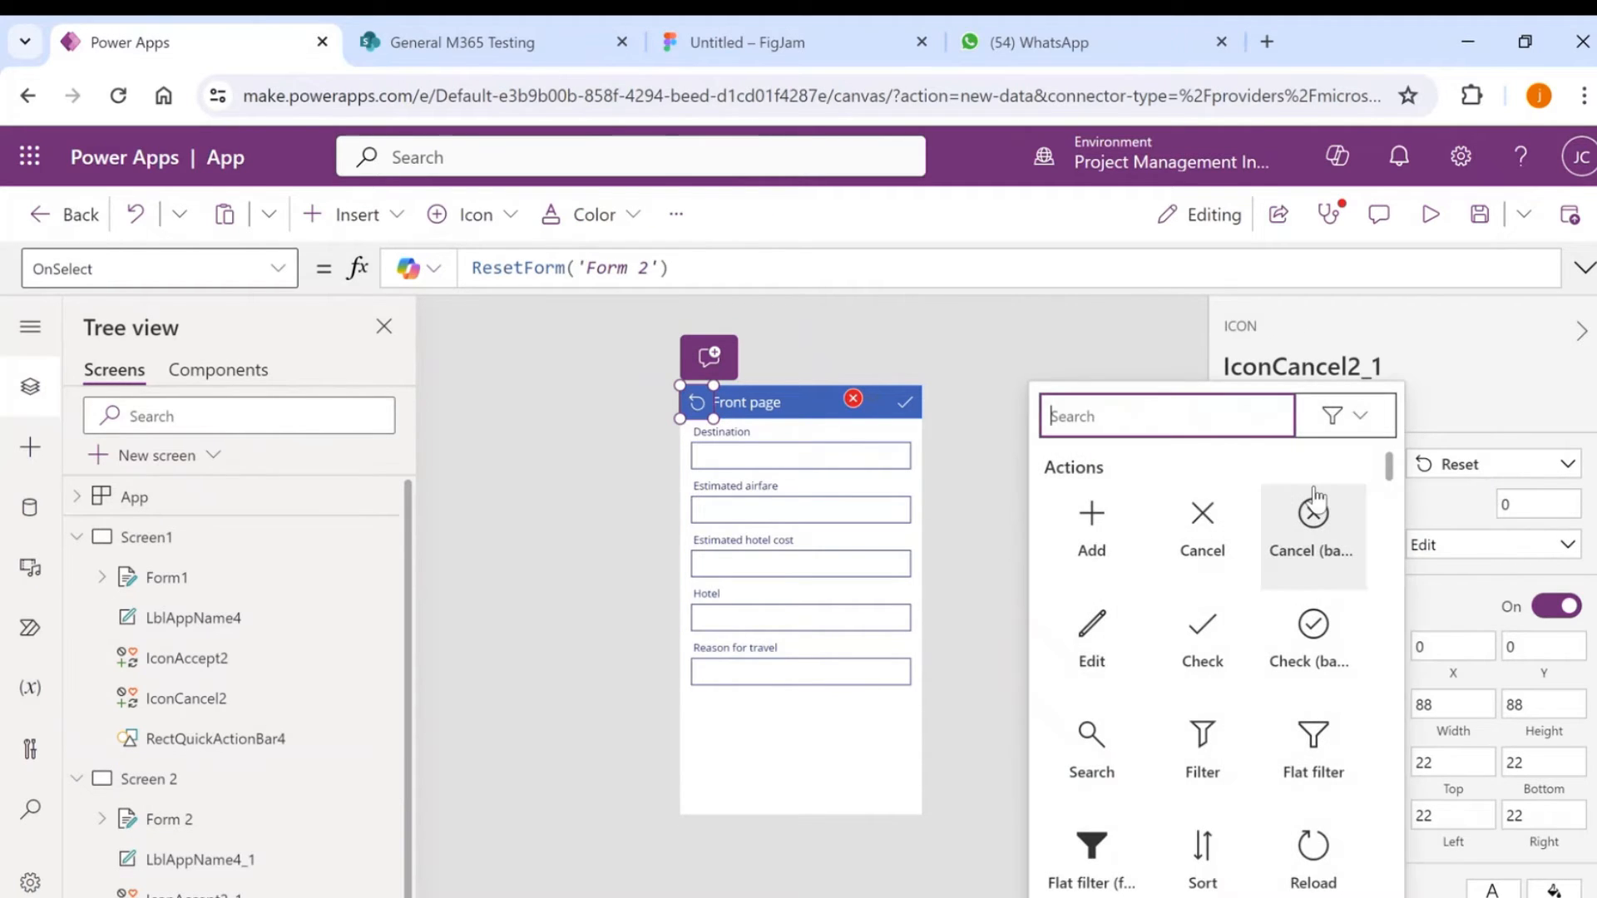
text(back)
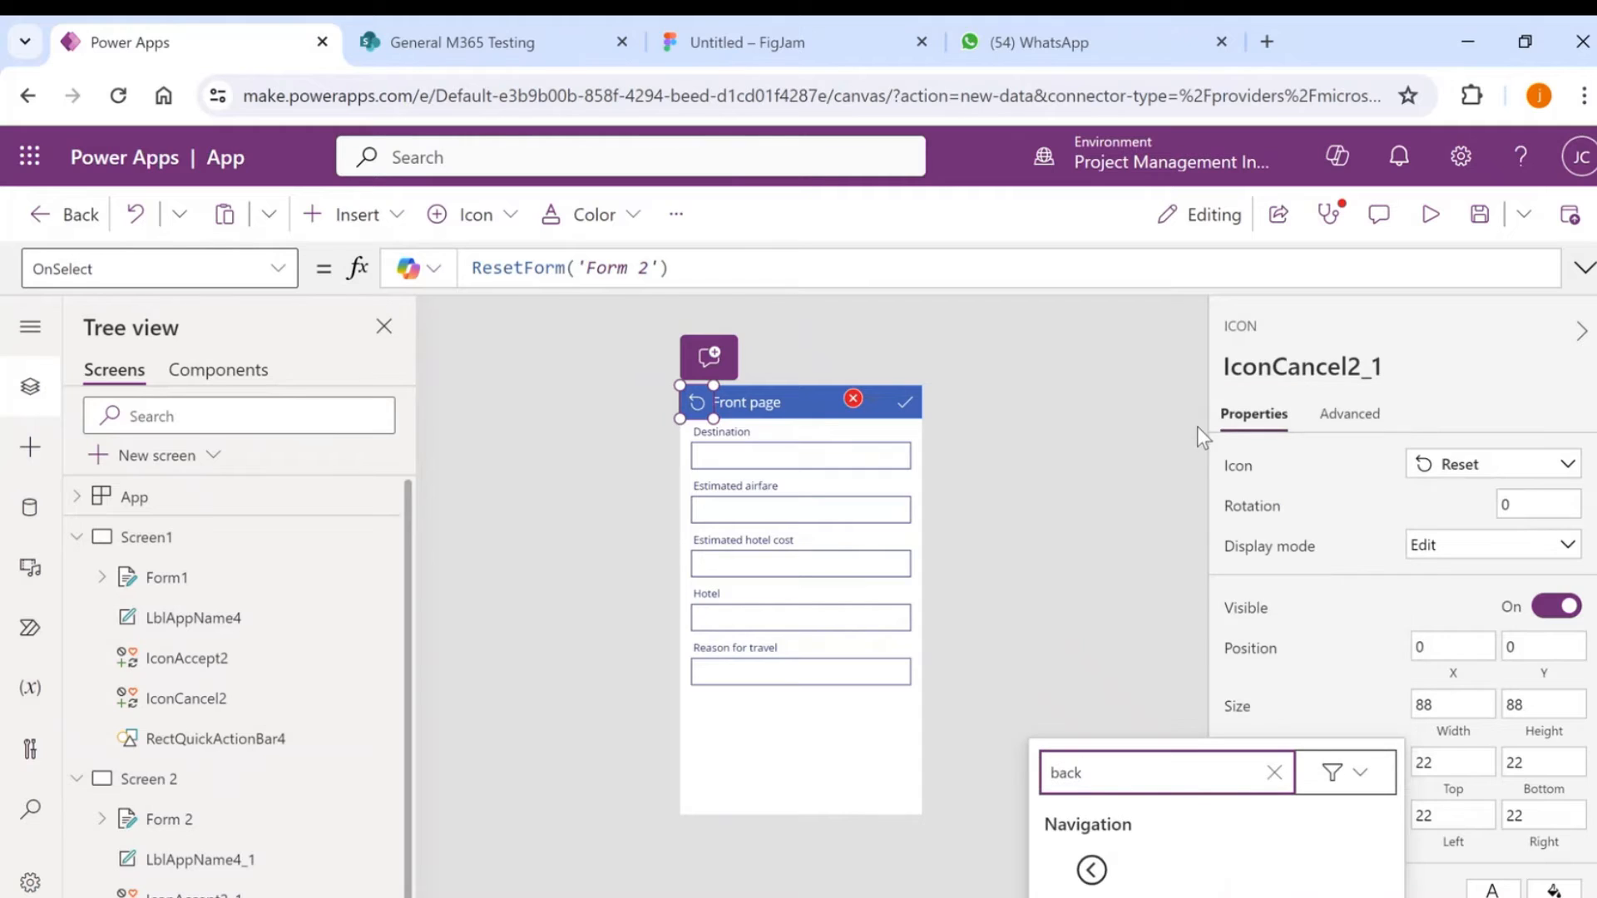
click(1091, 869)
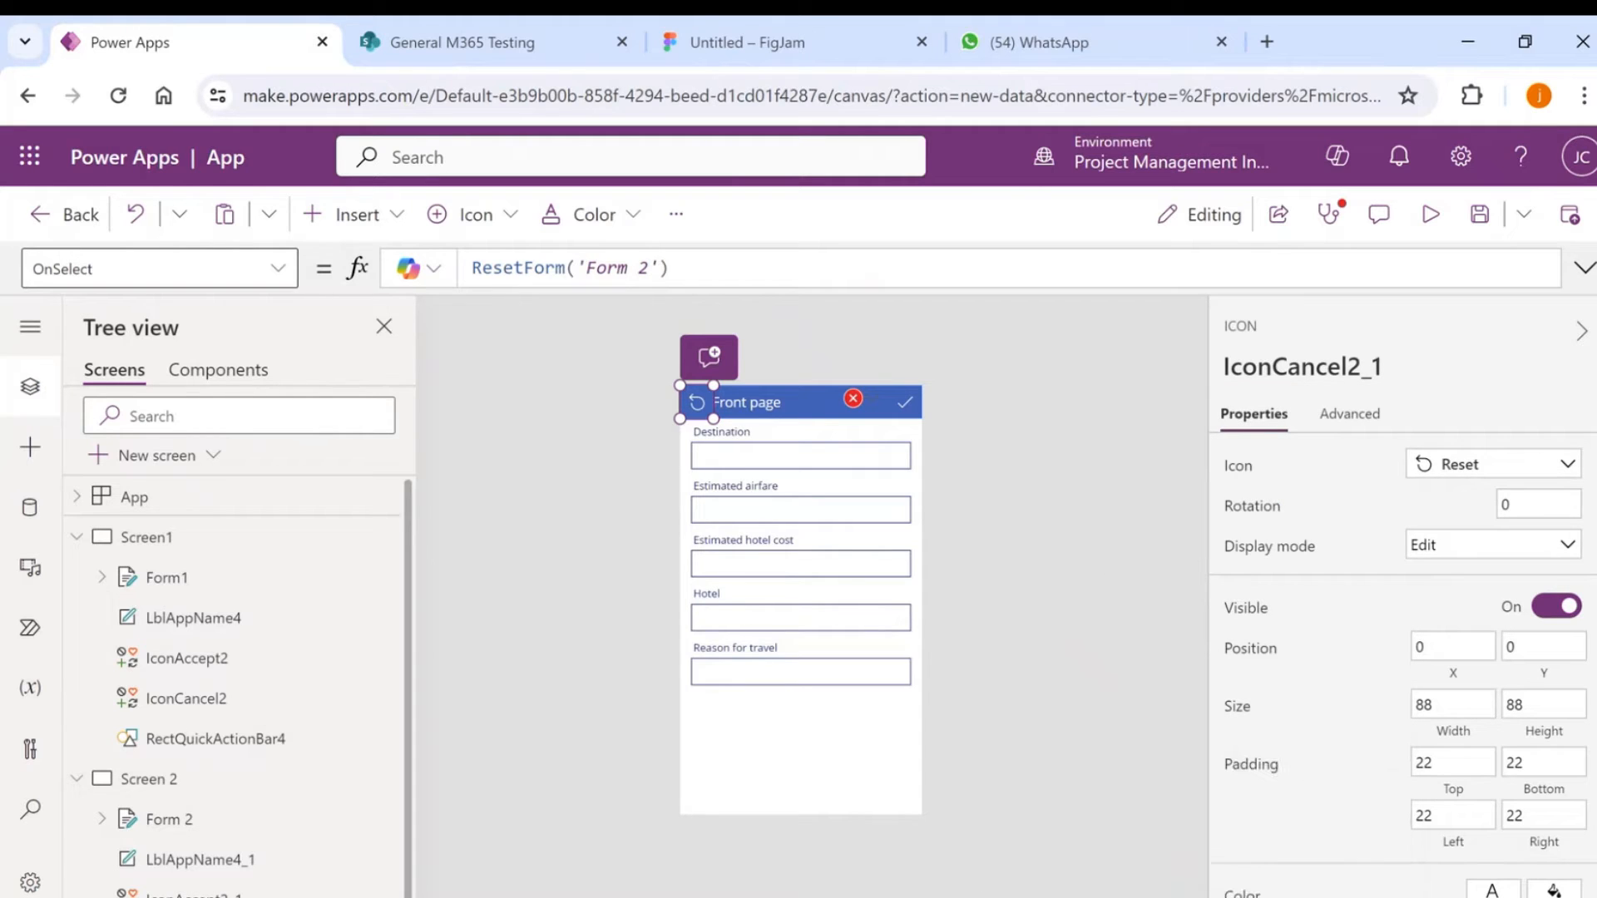
Set the OnSelect formula of Screen 2's back icon to Back(ScreenTransition.CoverRight).
drag(676, 263, 435, 271)
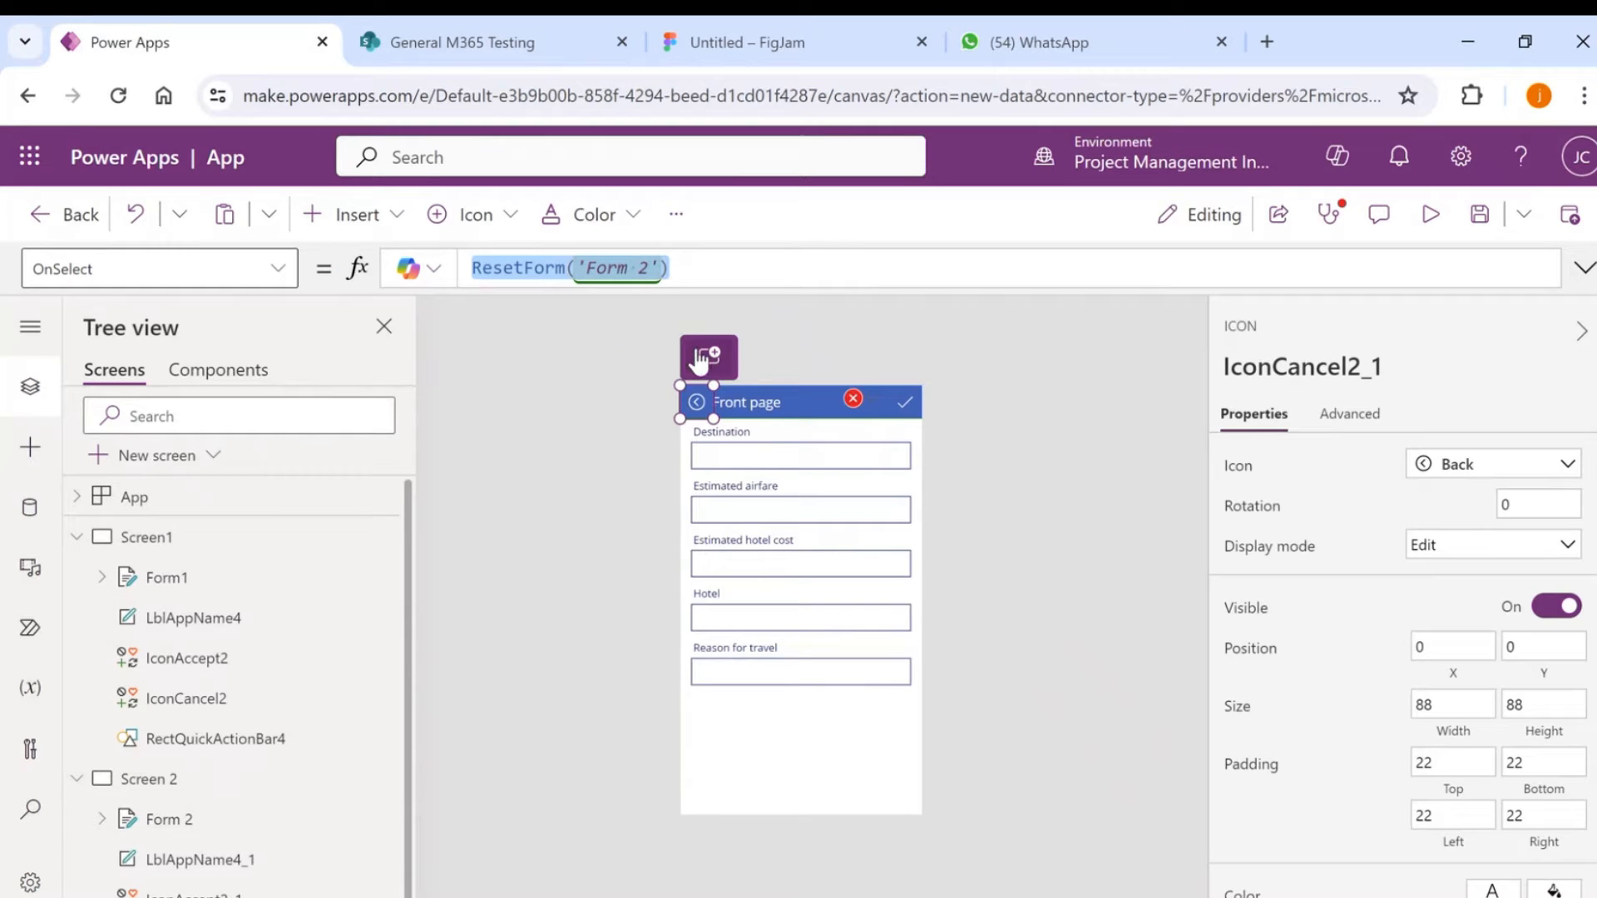
text(back)
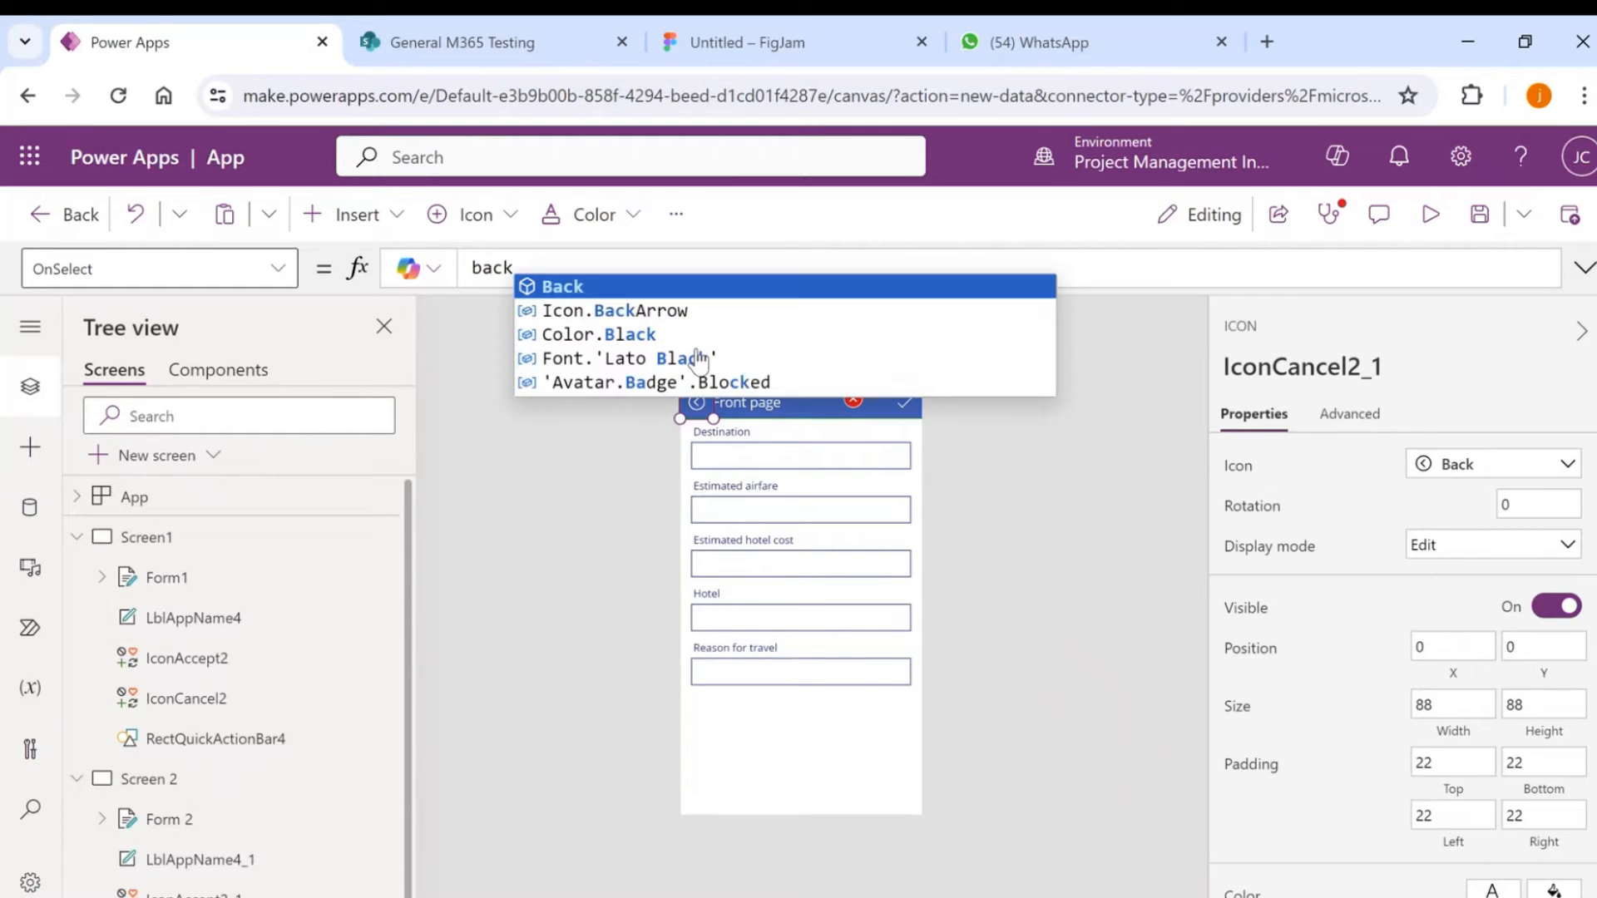
key(Tab)
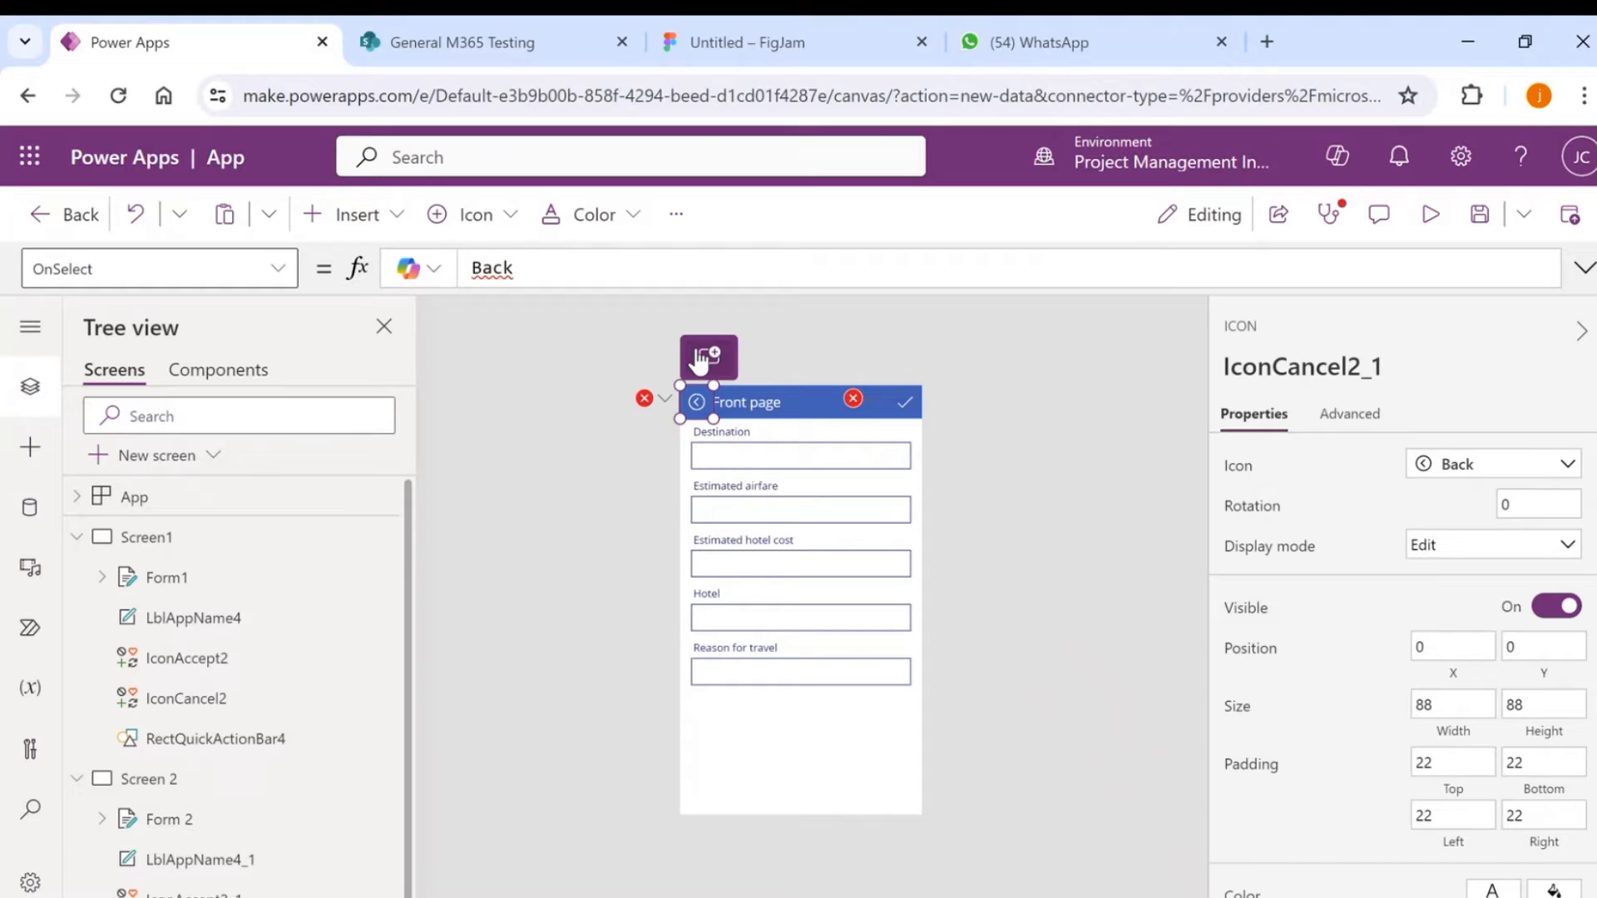
text(()
key(BackSpace)
text(()
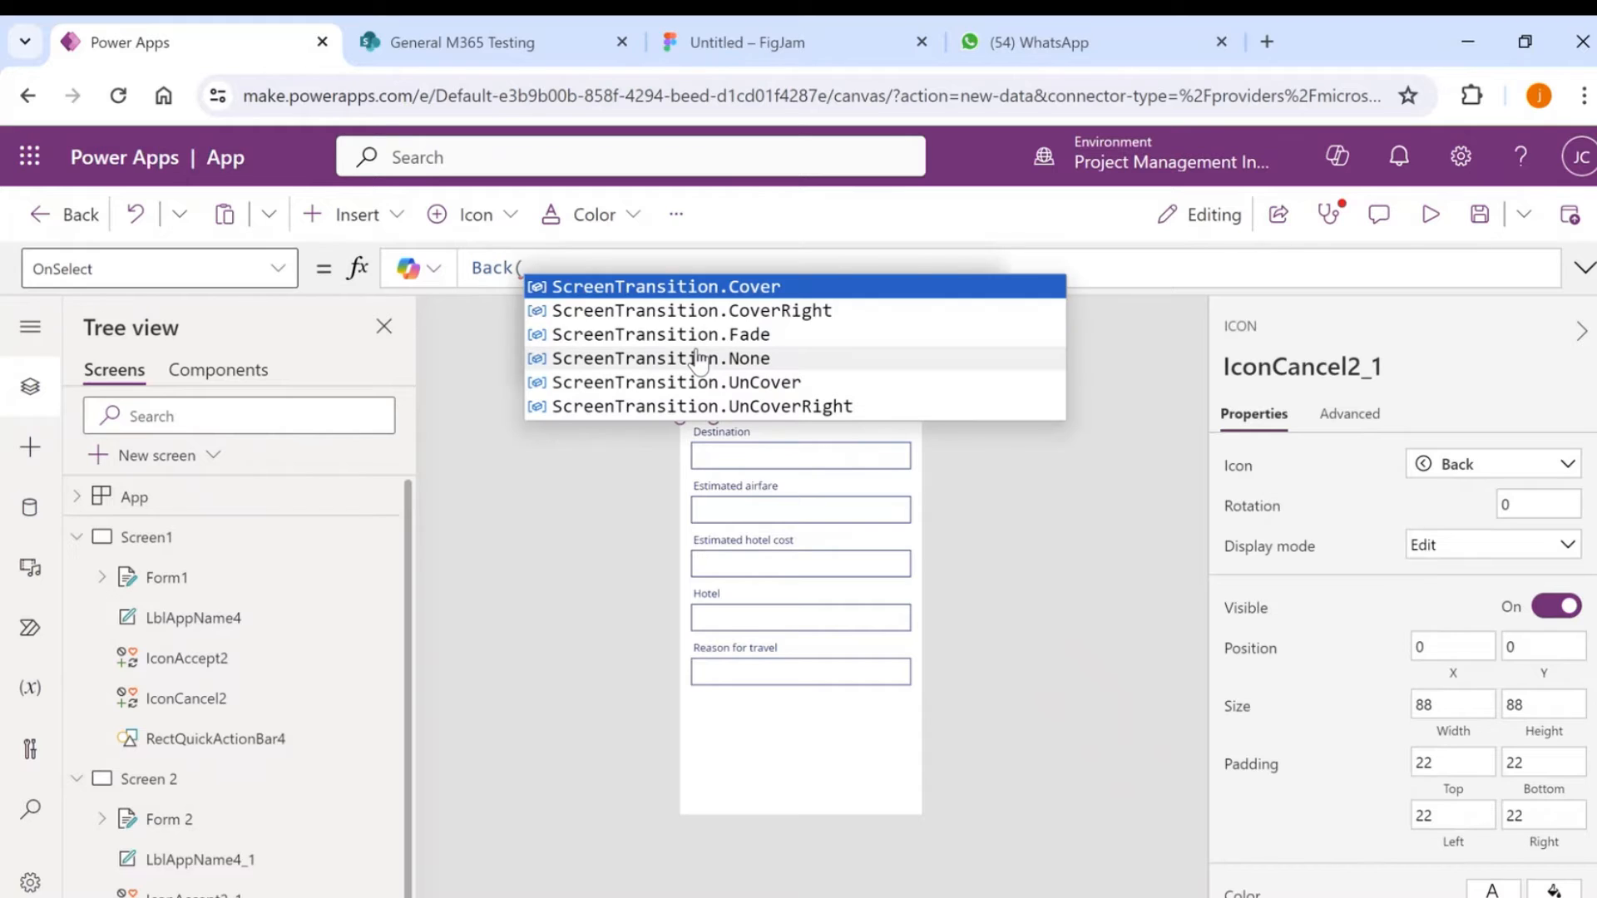
key(Down)
key(Tab)
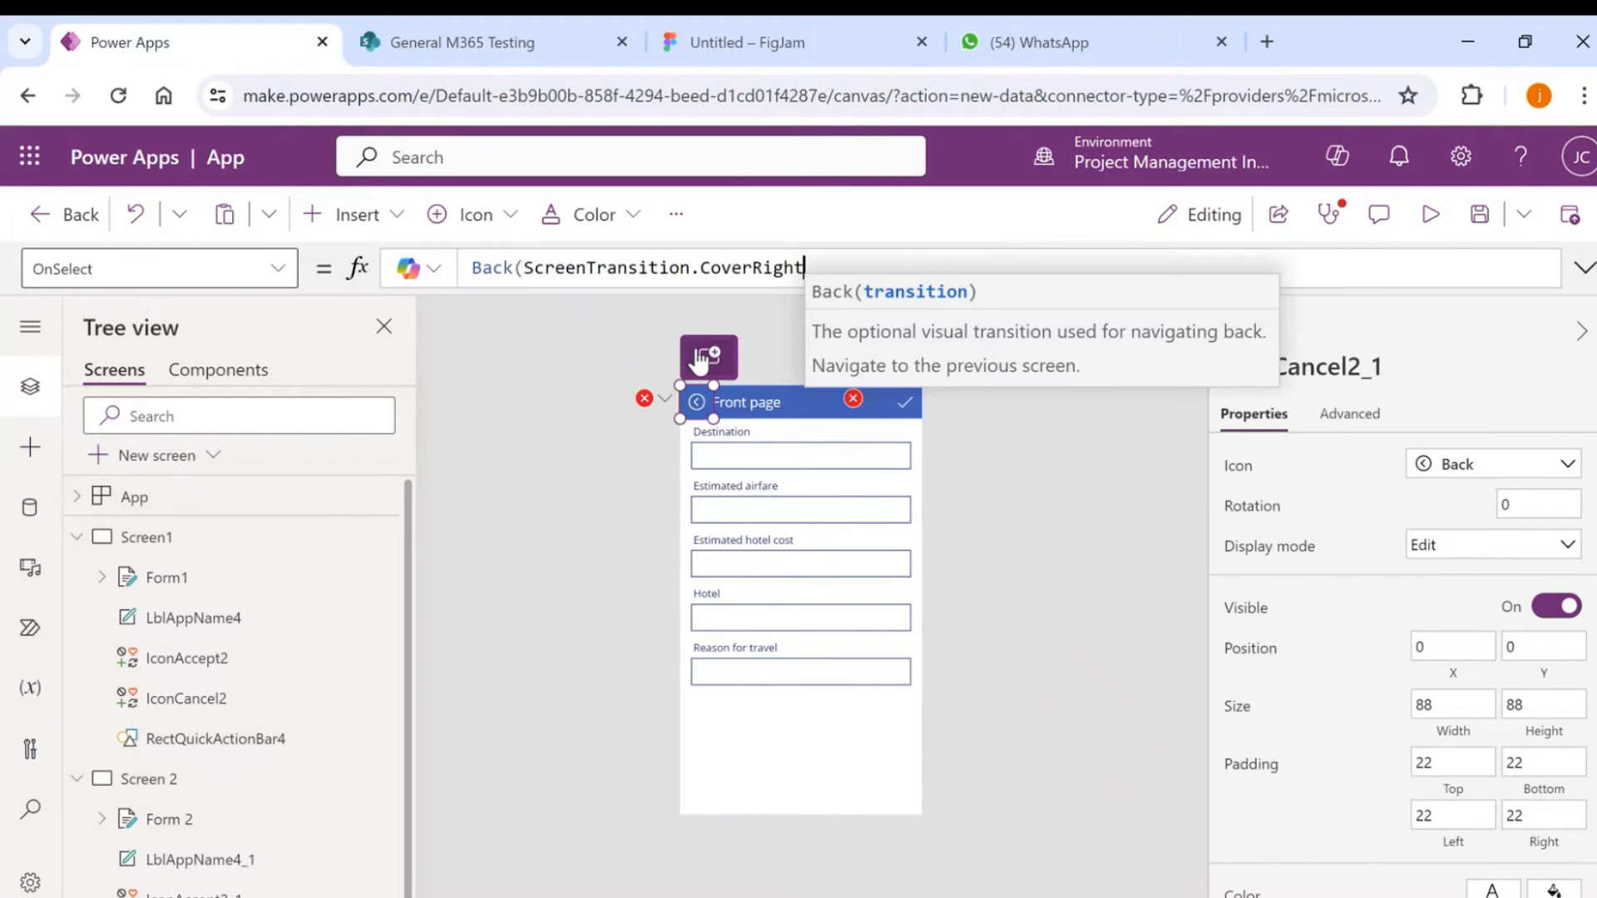
text())
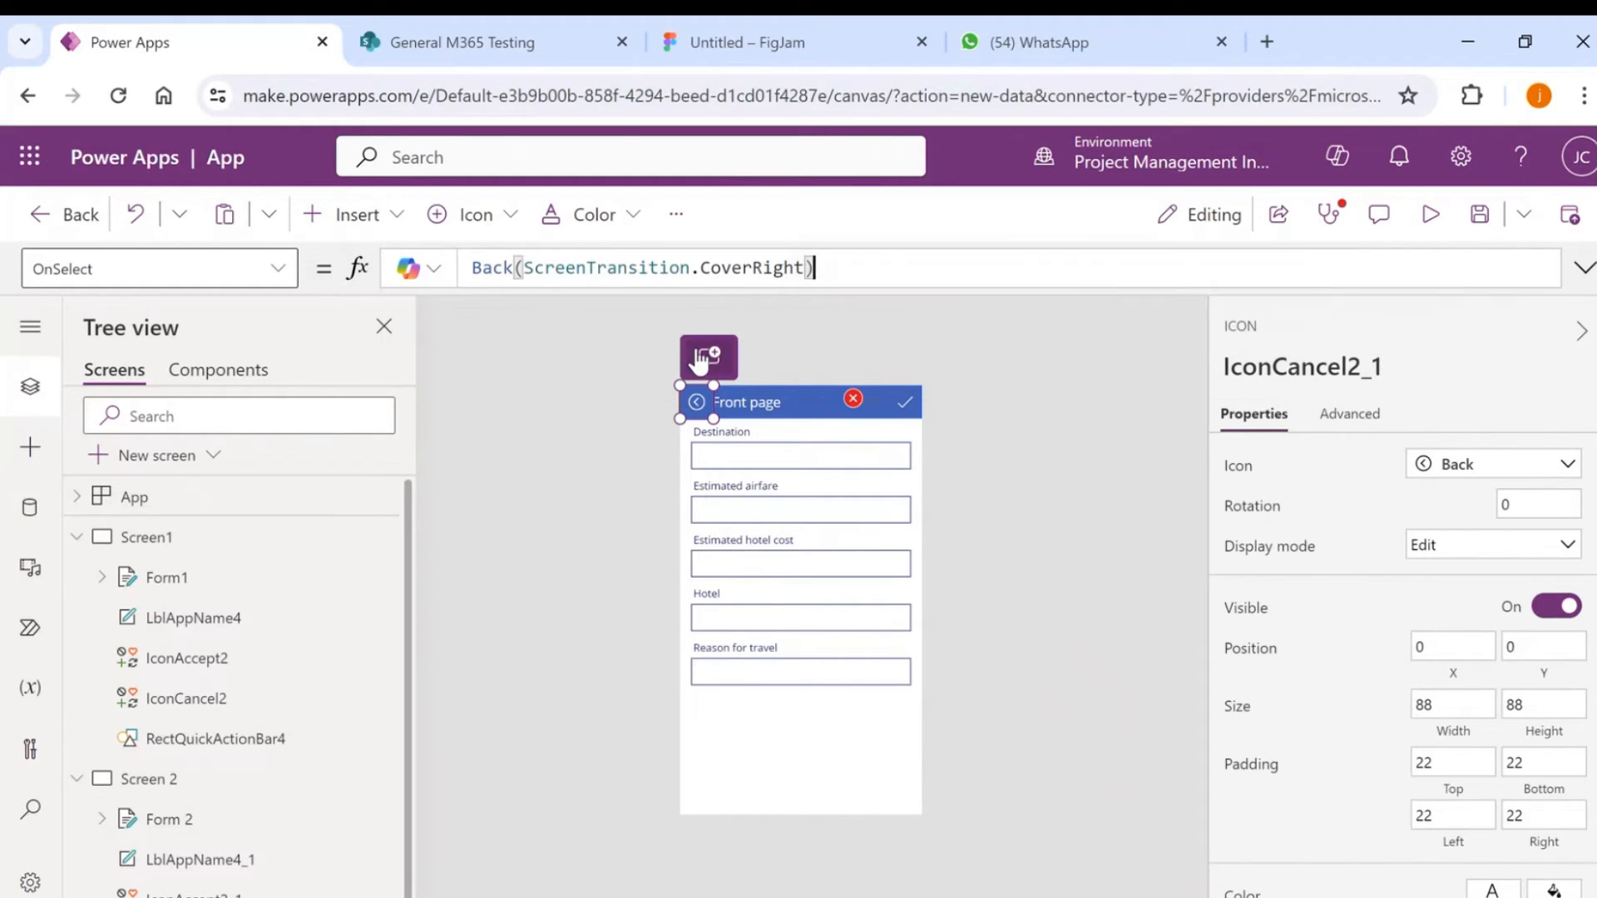
click(699, 408)
click(1040, 564)
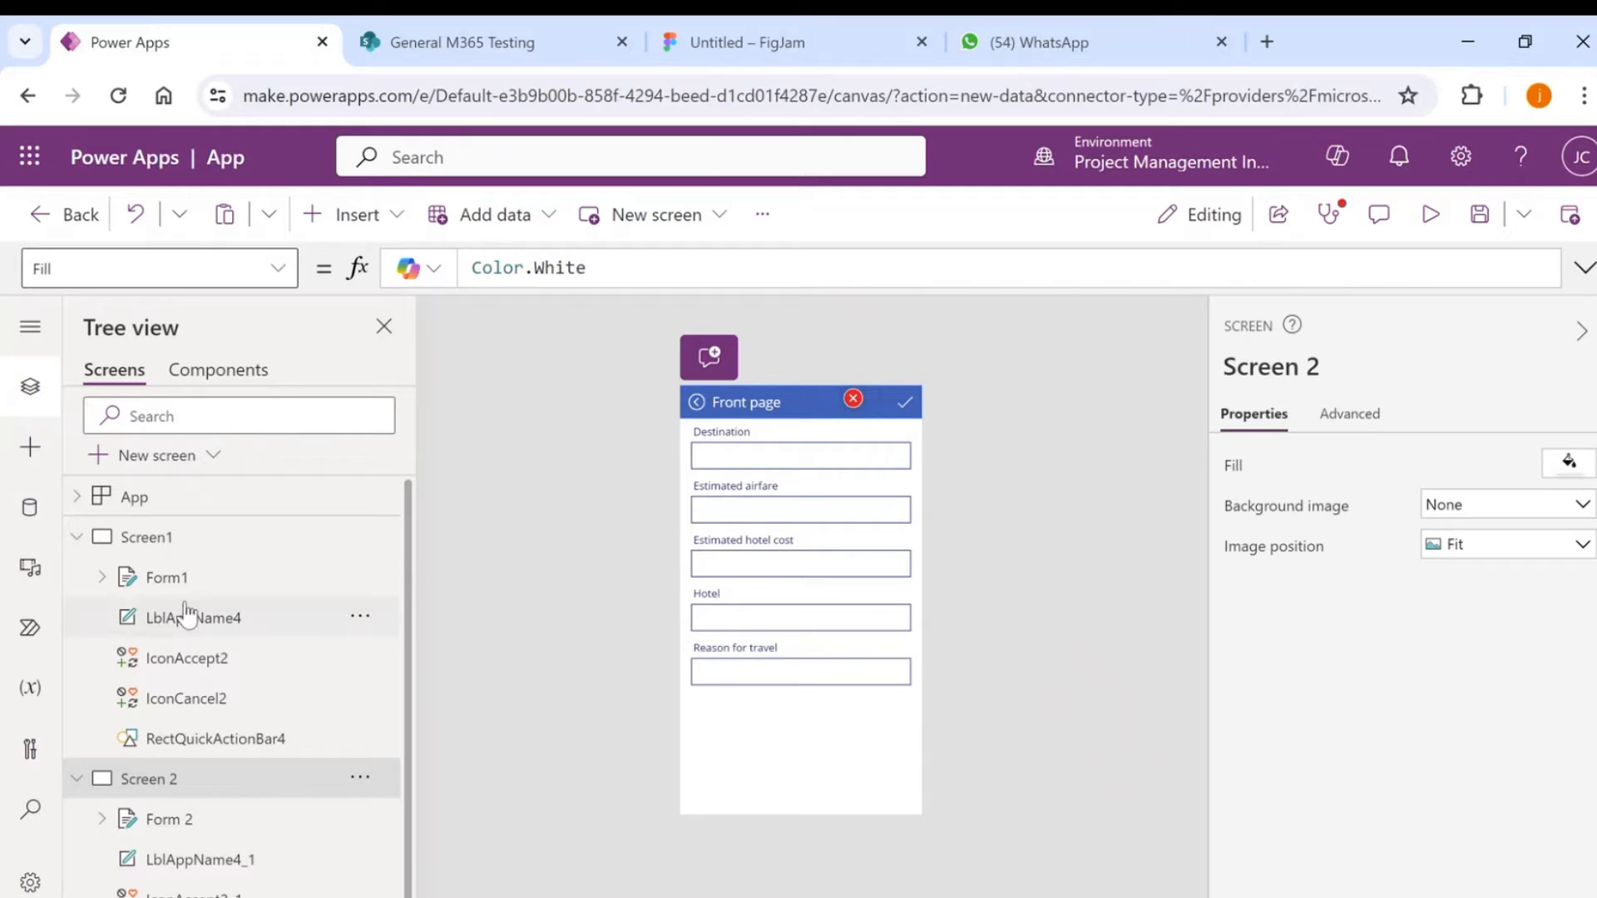
Clear the SubmitForm(EditForm2) formula from the OnSelect property of Screen1's check icon.
click(229, 539)
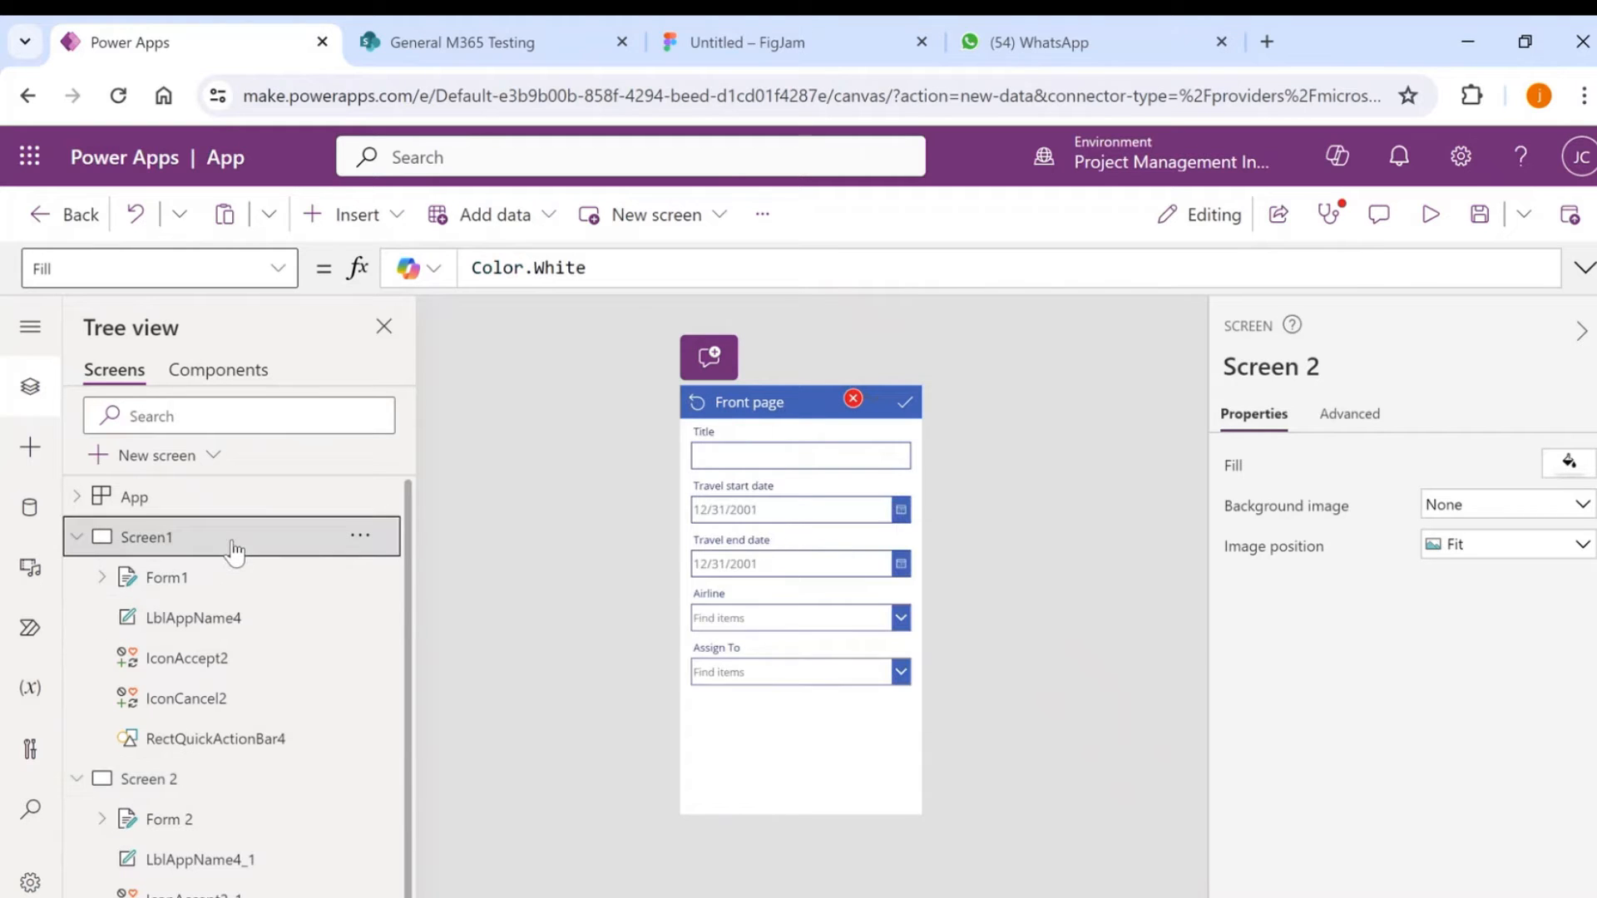
click(854, 398)
click(922, 441)
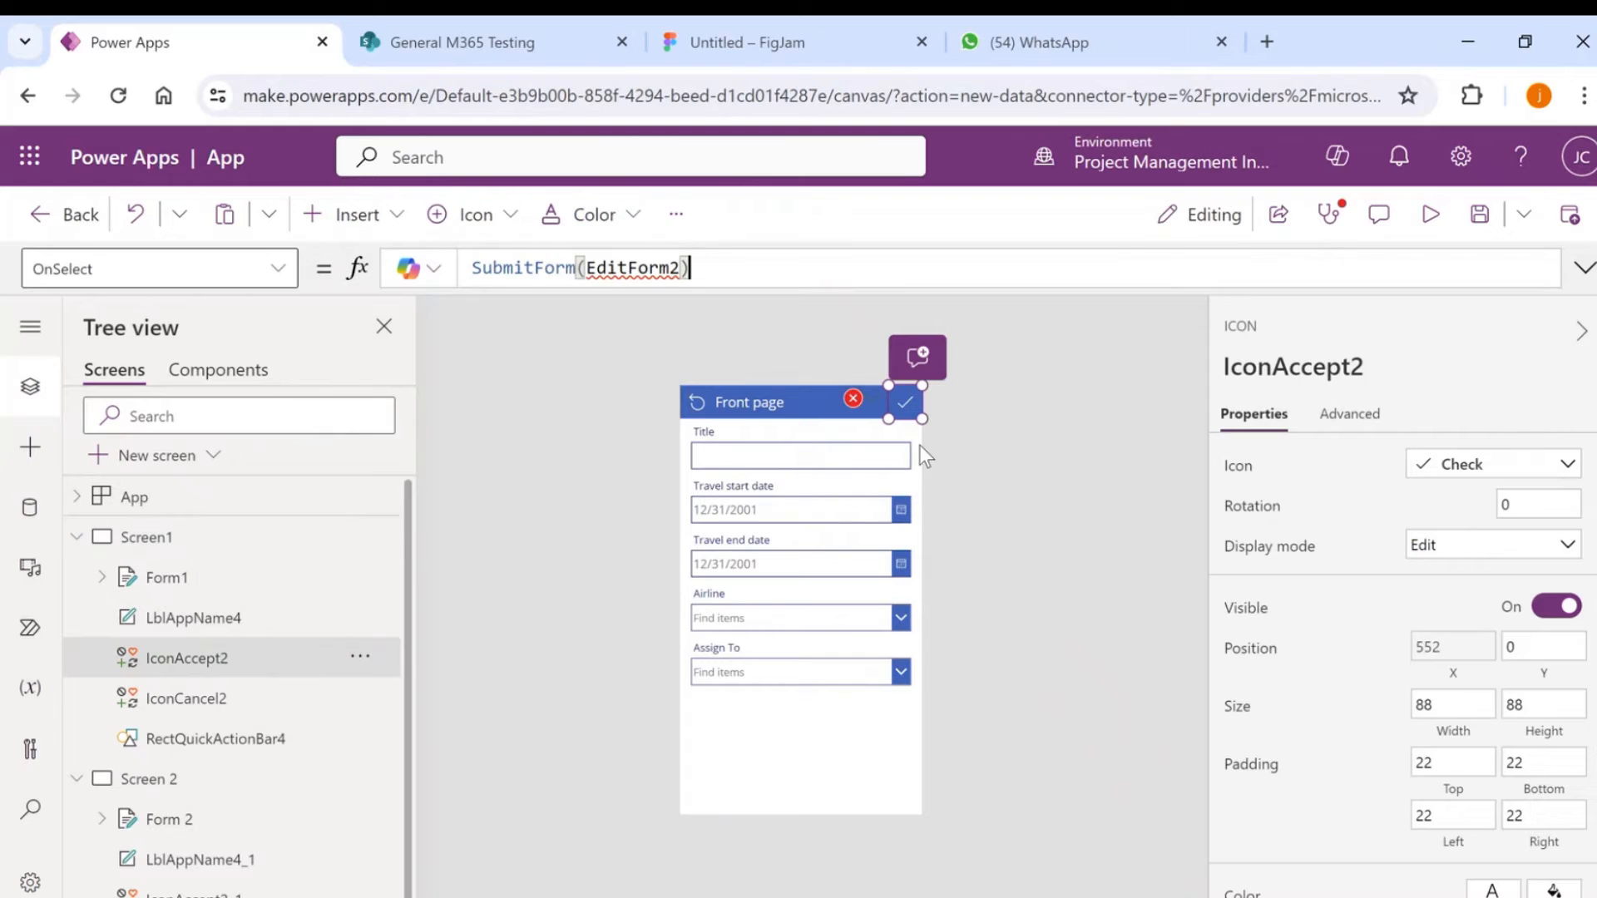
double_click(576, 268)
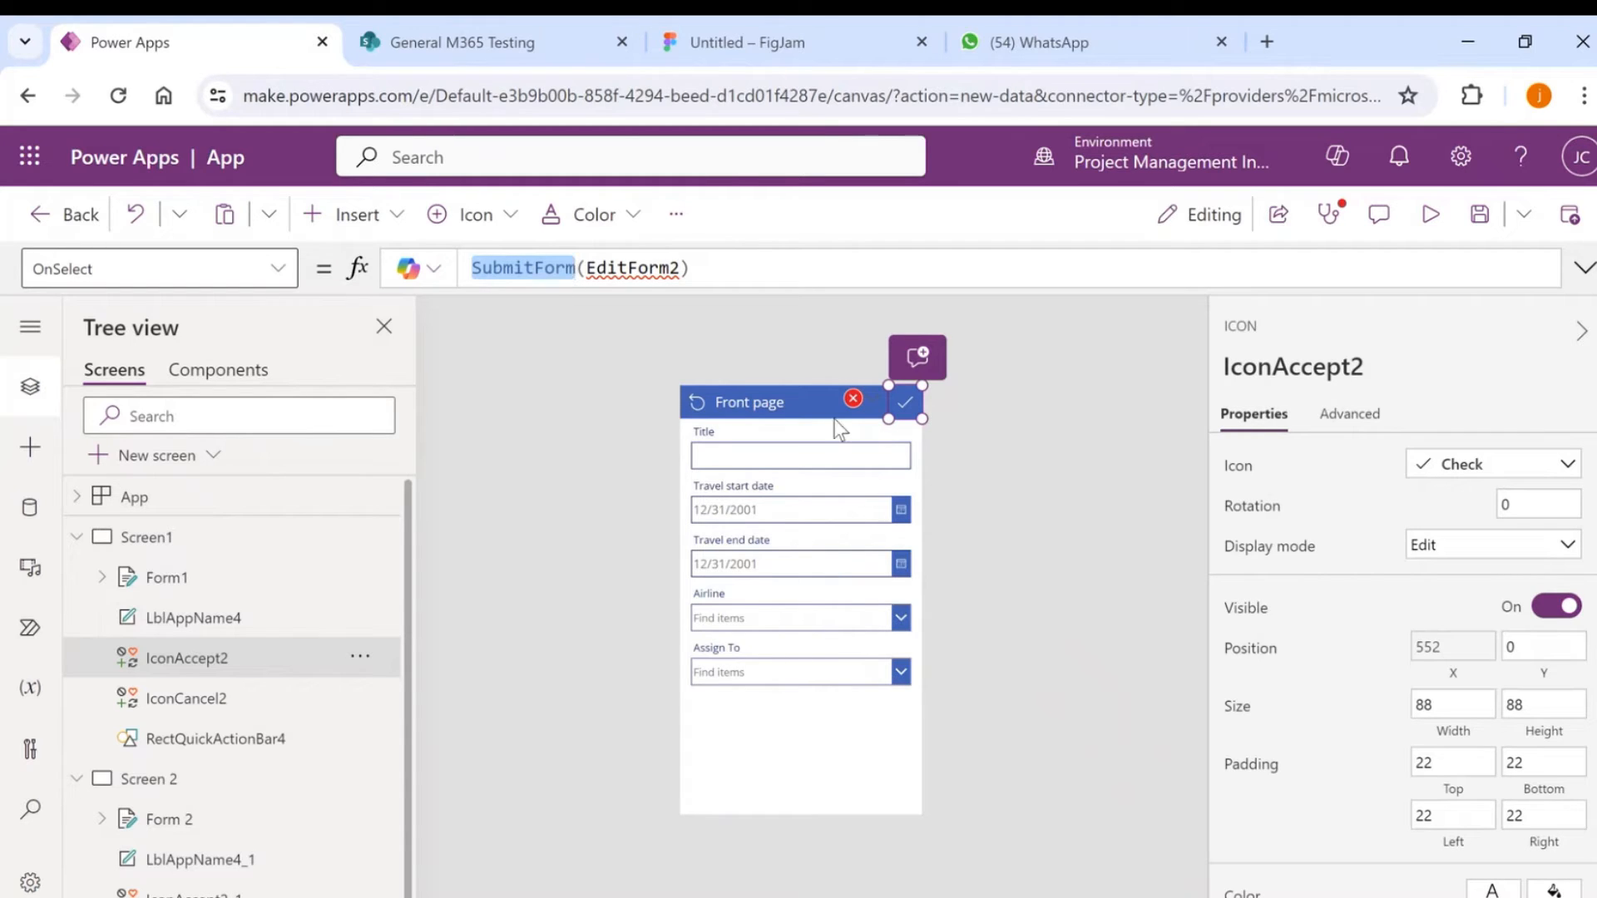
mouse_move(694, 267)
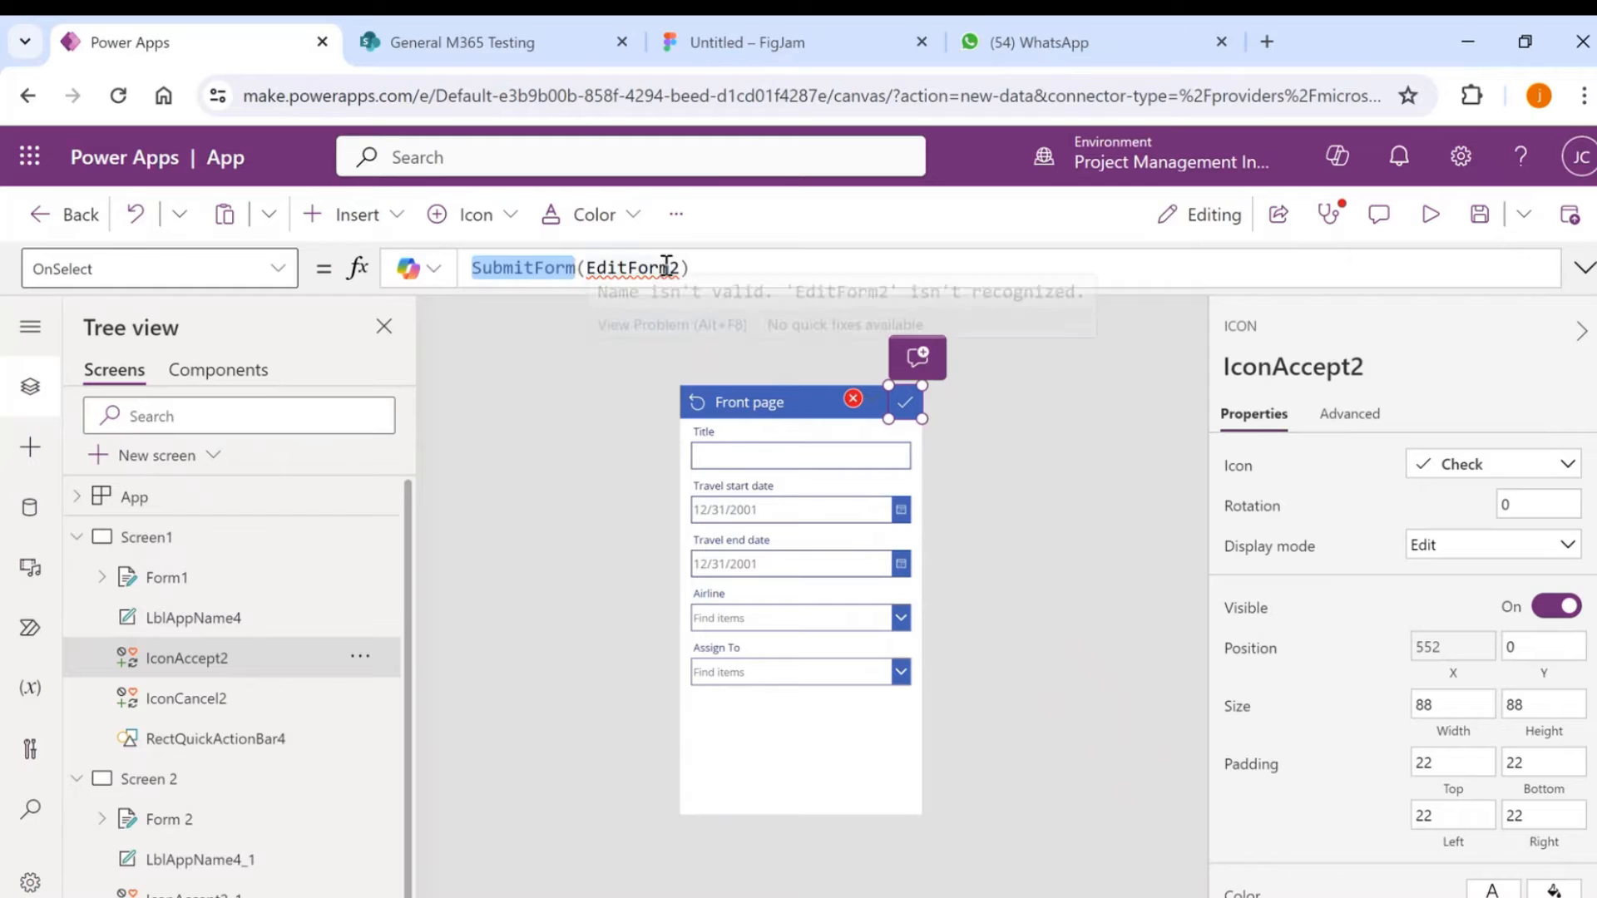
drag(691, 268, 482, 266)
key(BackSpace)
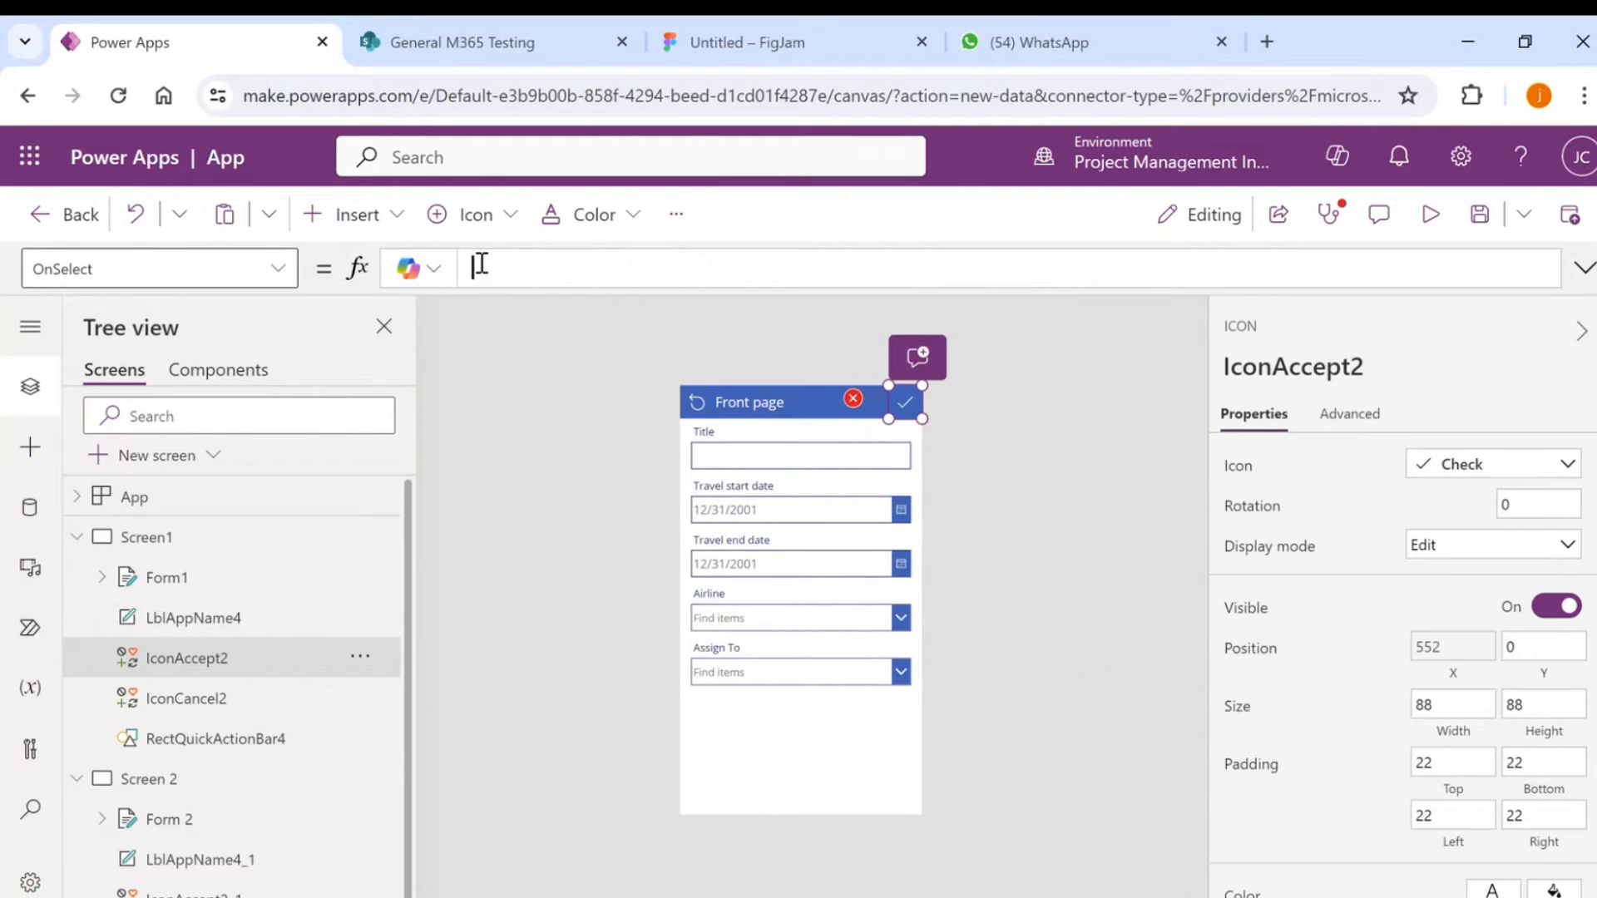
key(BackSpace)
Clear the OnSelect formula of Screen 2's check icon and review the same property of Screen1's check icon.
click(204, 782)
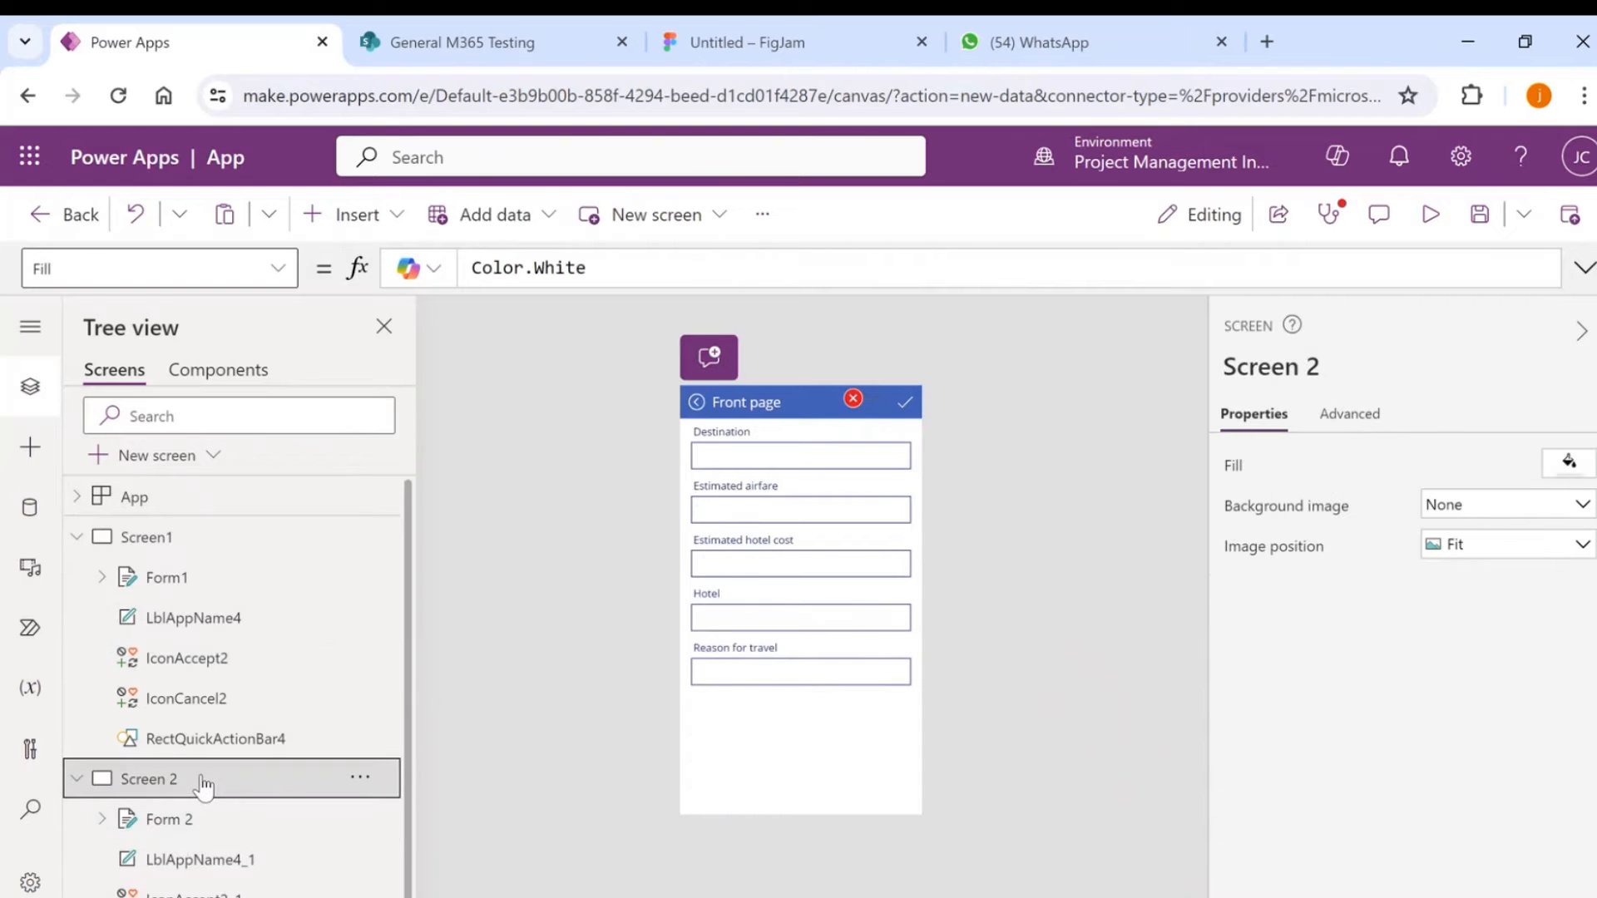
click(851, 406)
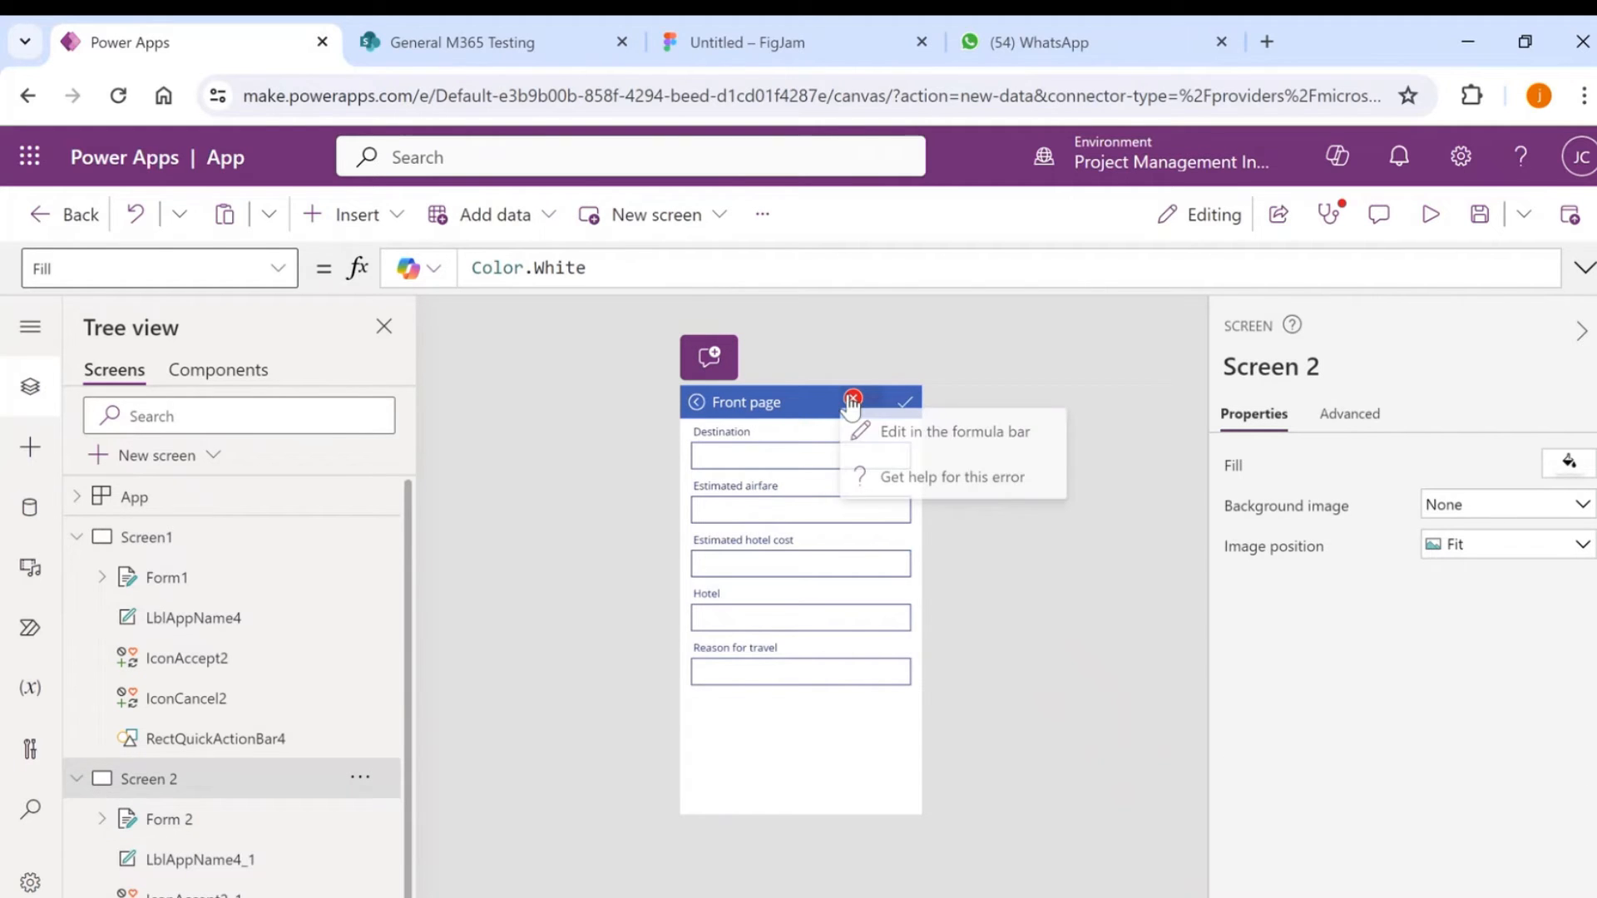
click(886, 432)
key(ctrl+a)
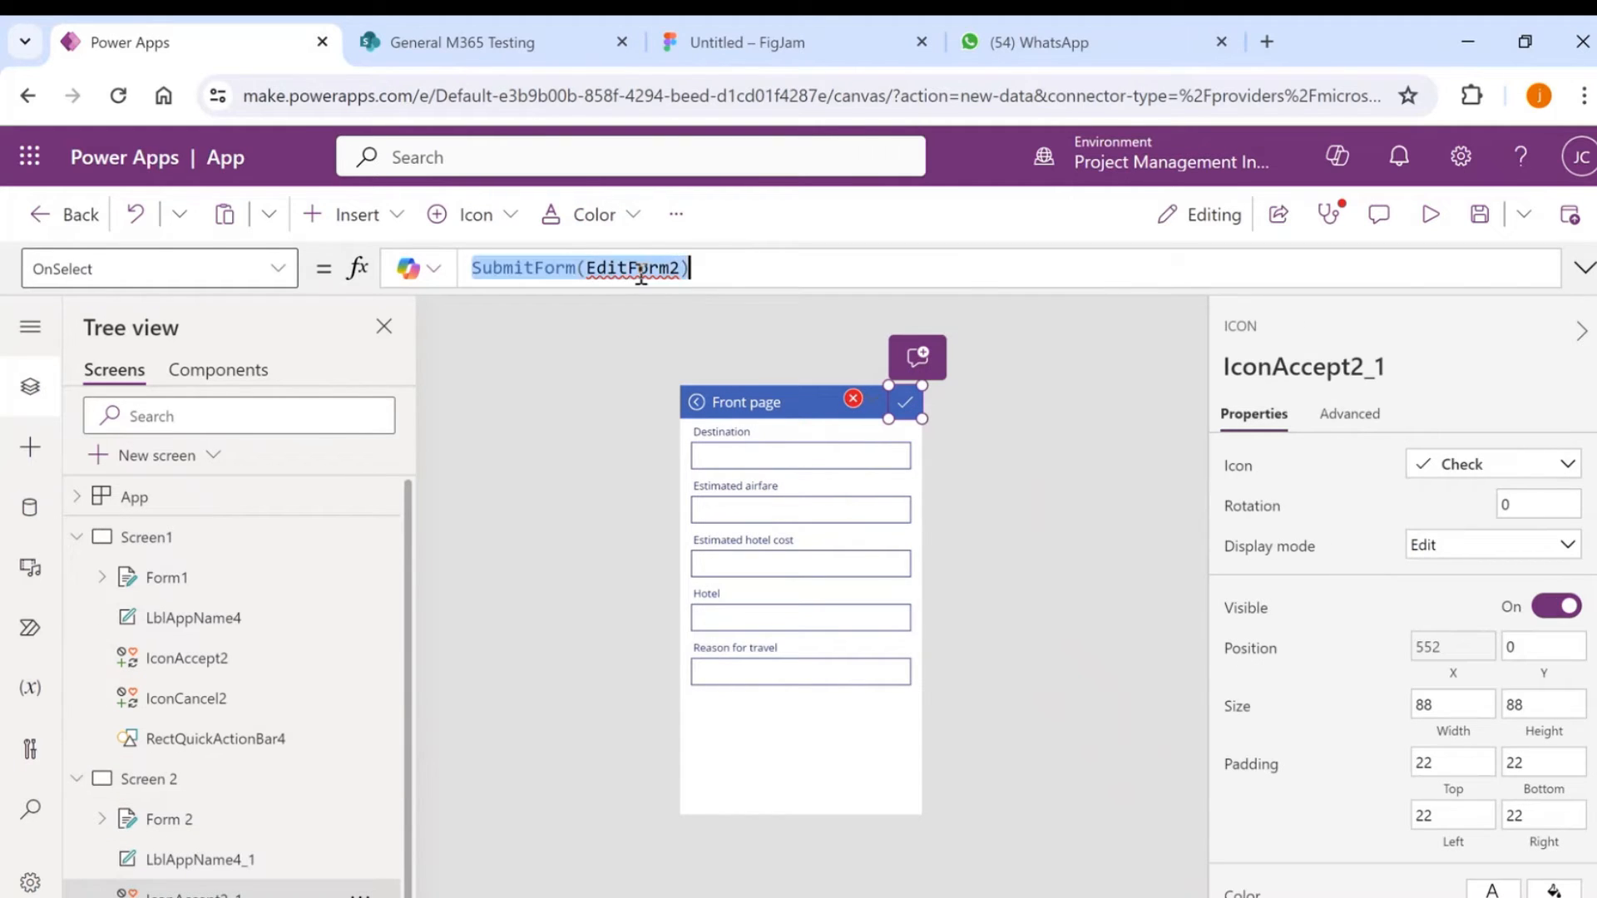
key(BackSpace)
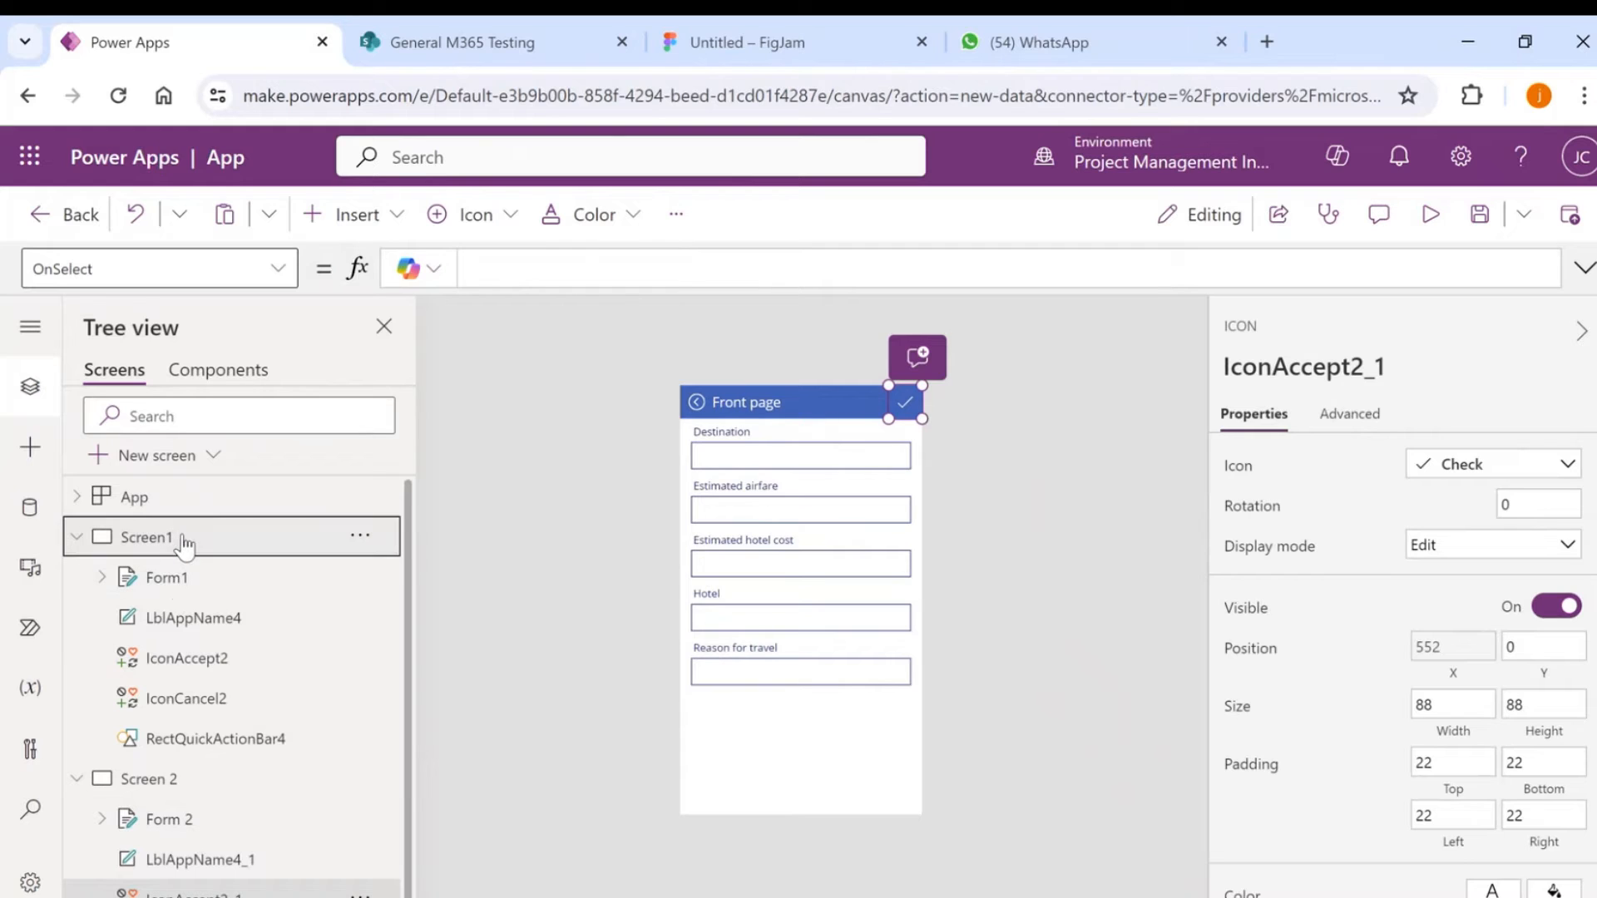
click(178, 537)
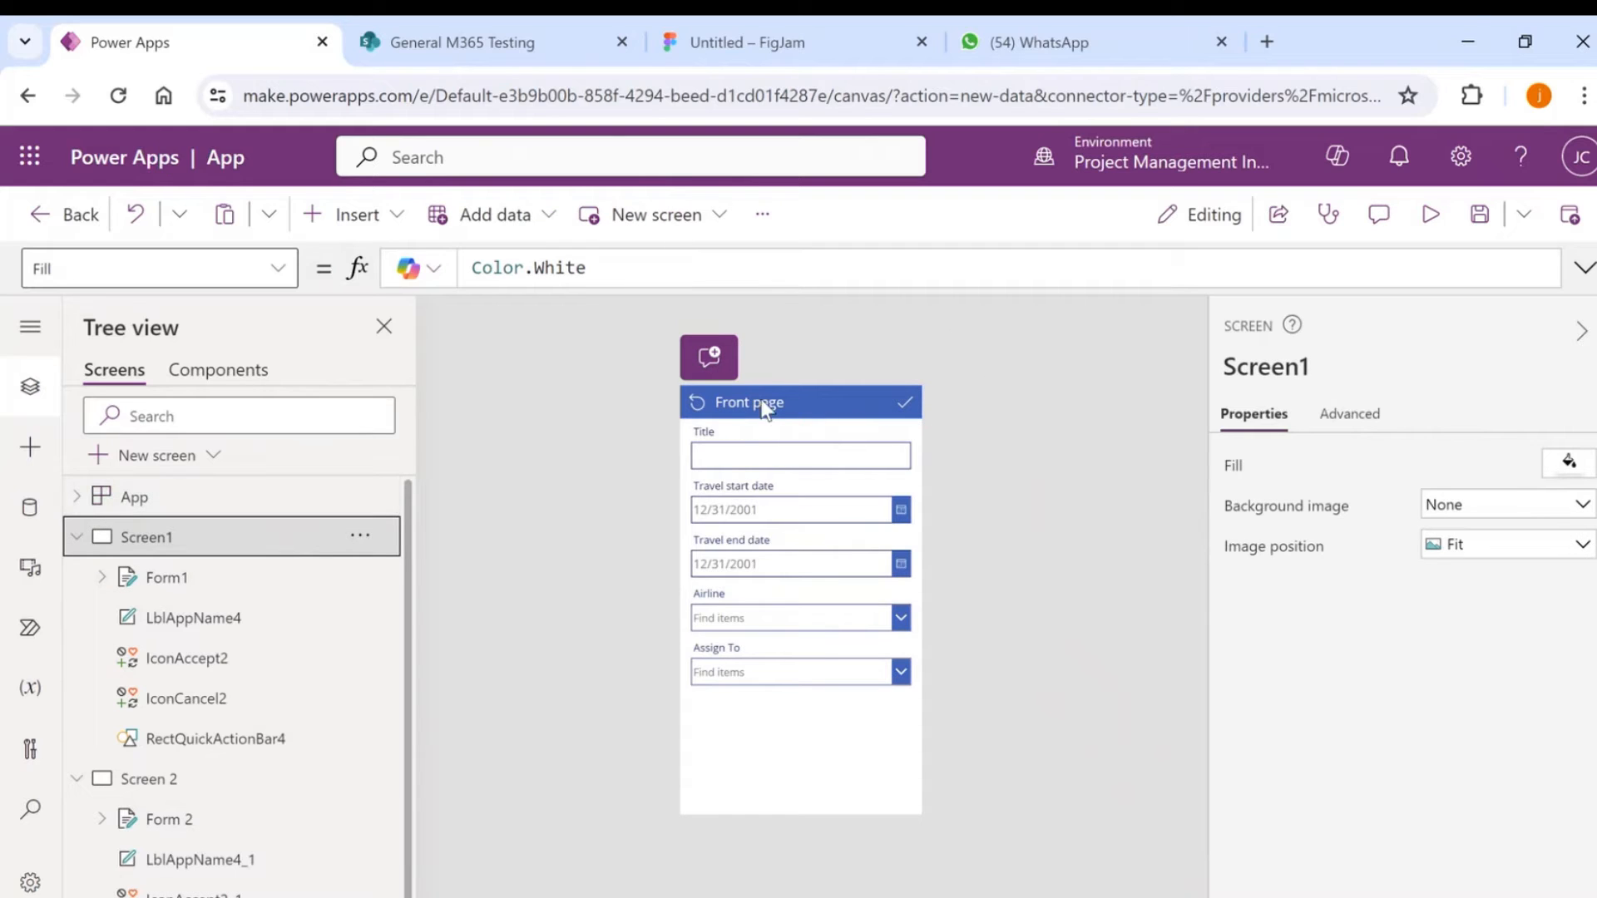
click(909, 403)
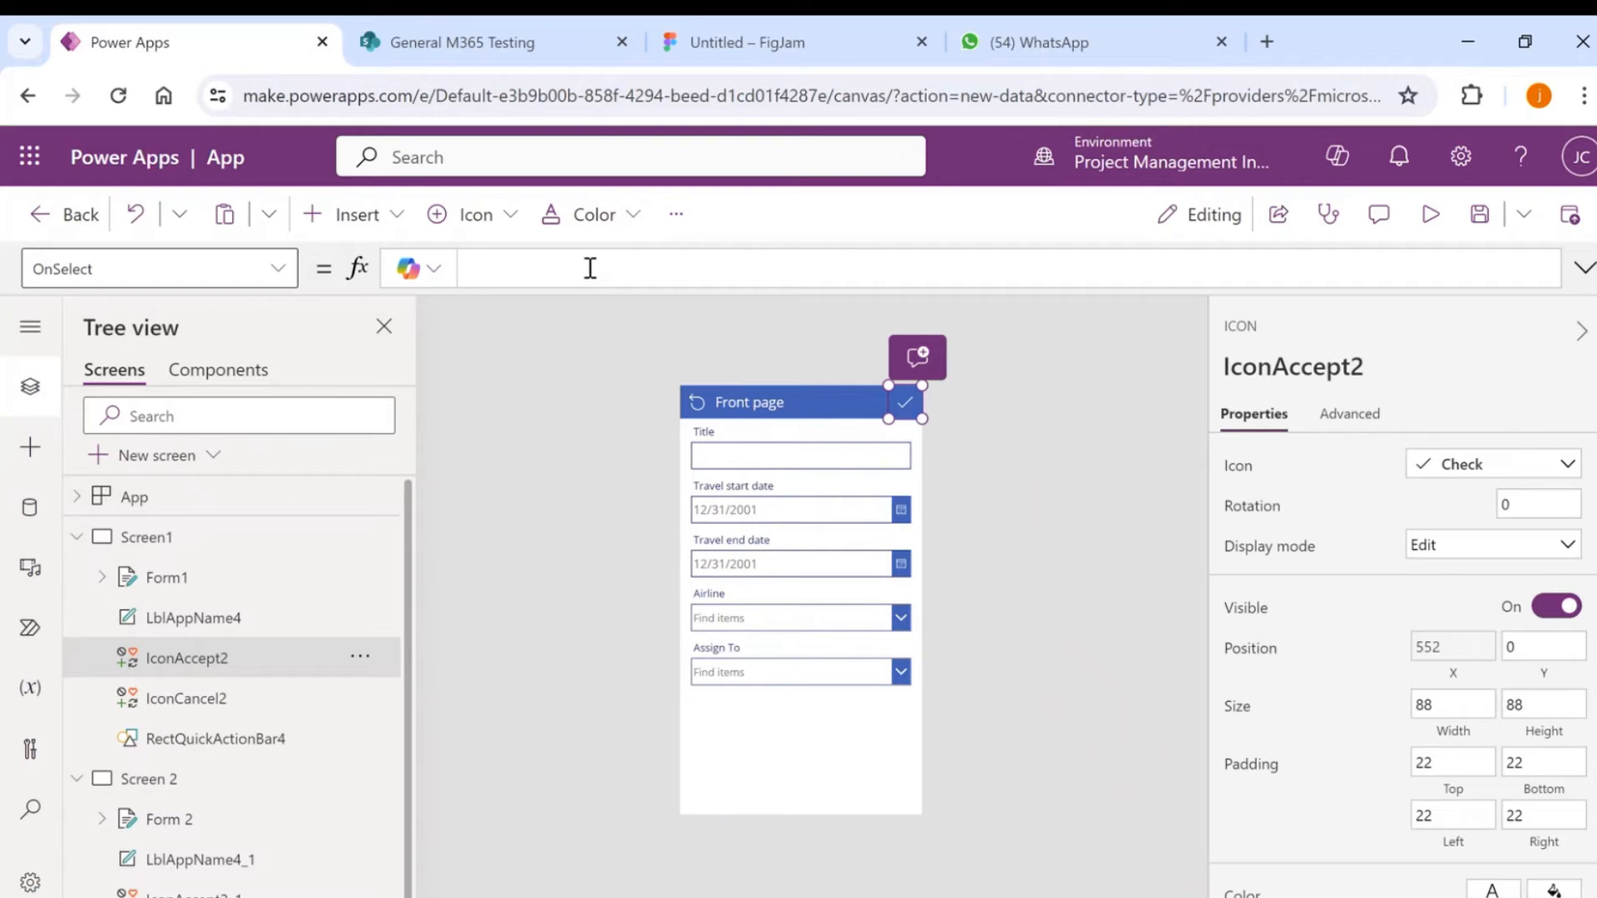
Change the text of Screen 2's header label to "Details Page".
click(183, 797)
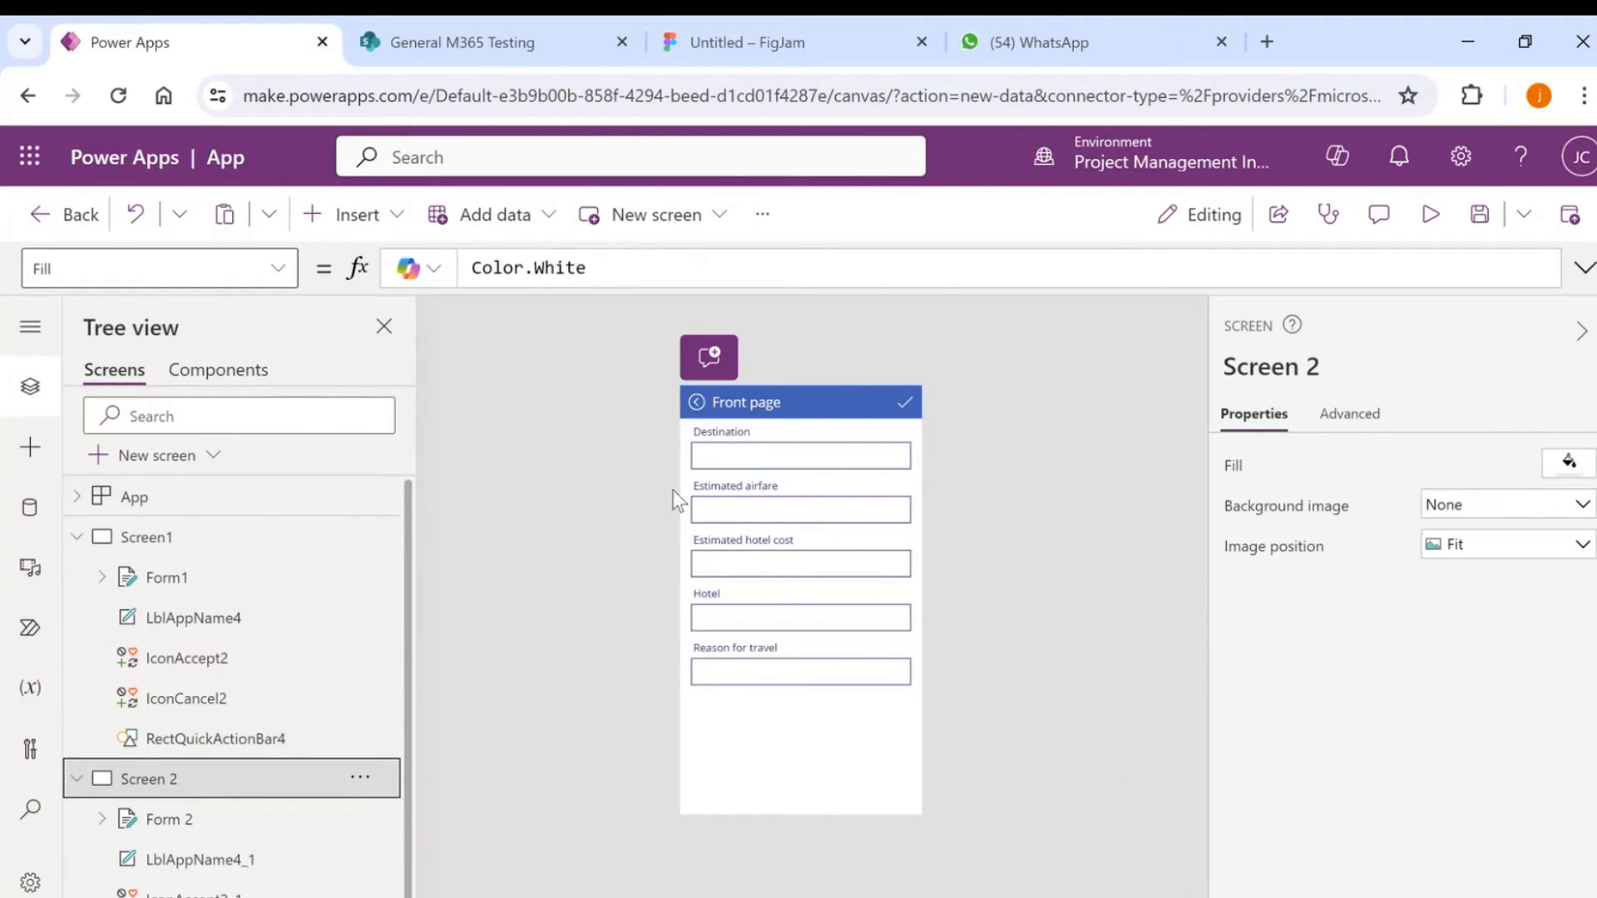
click(780, 399)
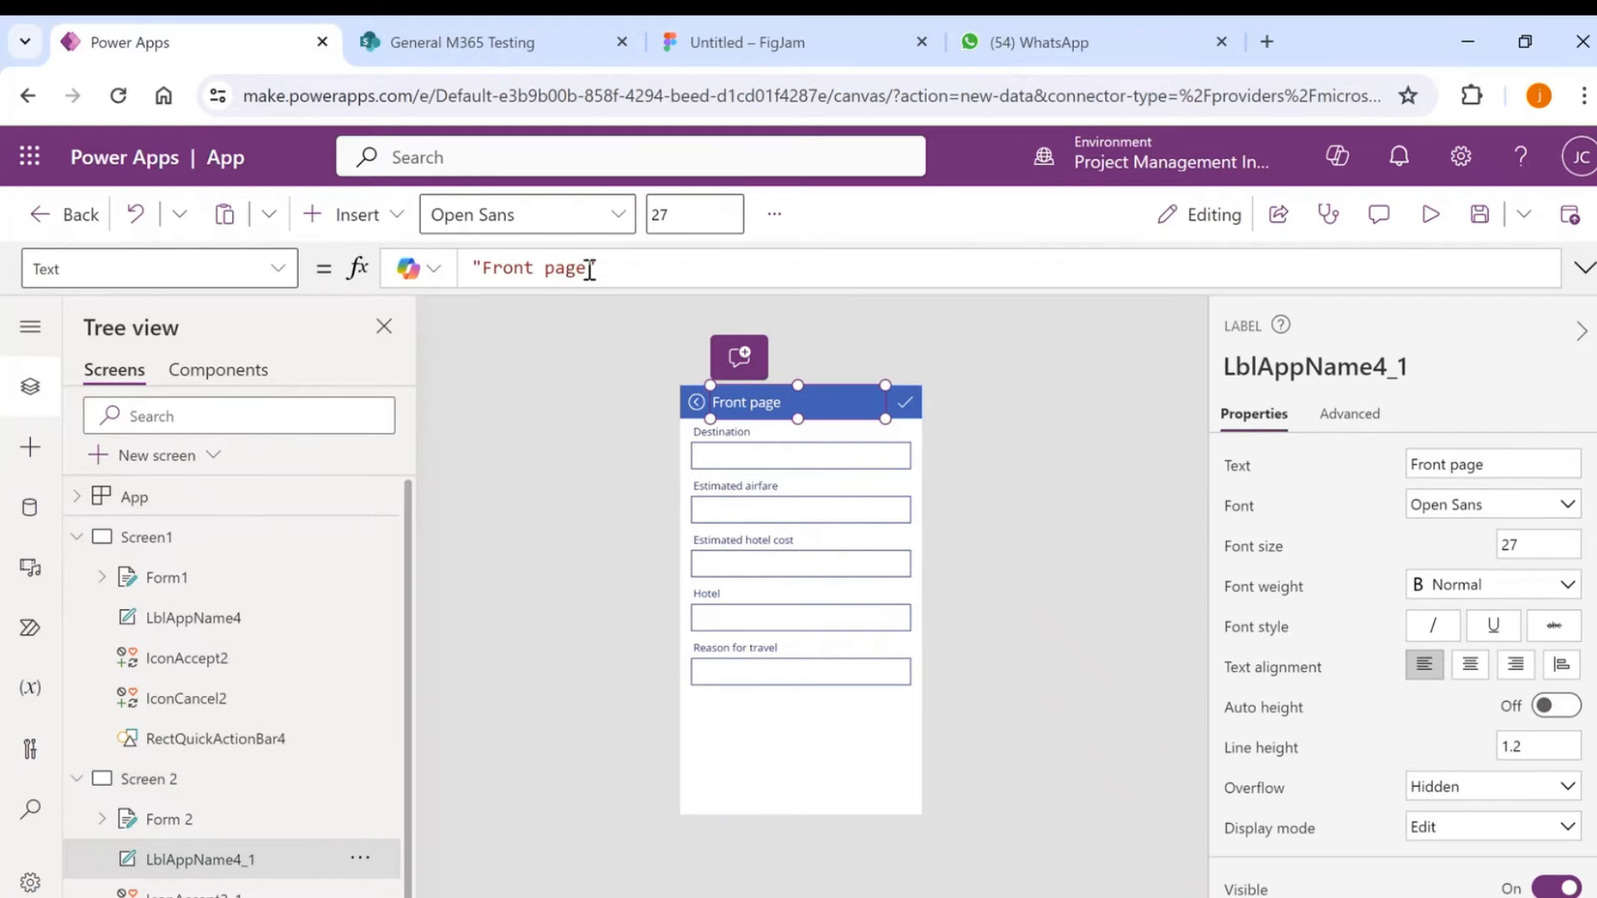
double_click(587, 267)
key(BackSpace)
key(BackSpace)
key(BackSpace)
key(BackSpace)
key(BackSpace)
key(BackSpace)
key(BackSpace)
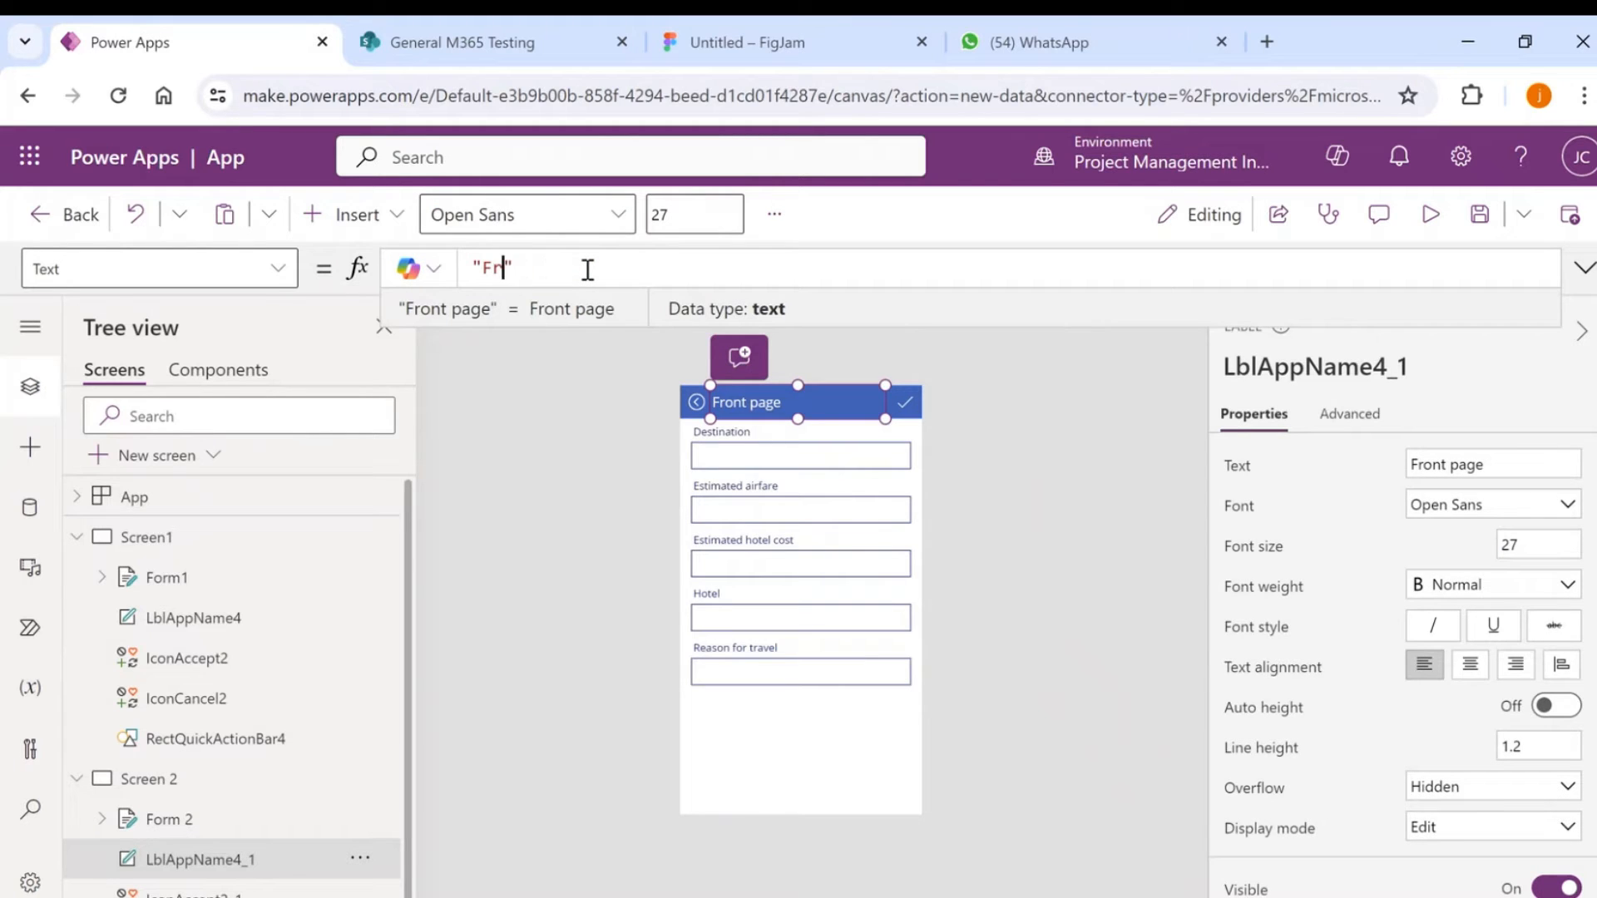
text(Details Pag)
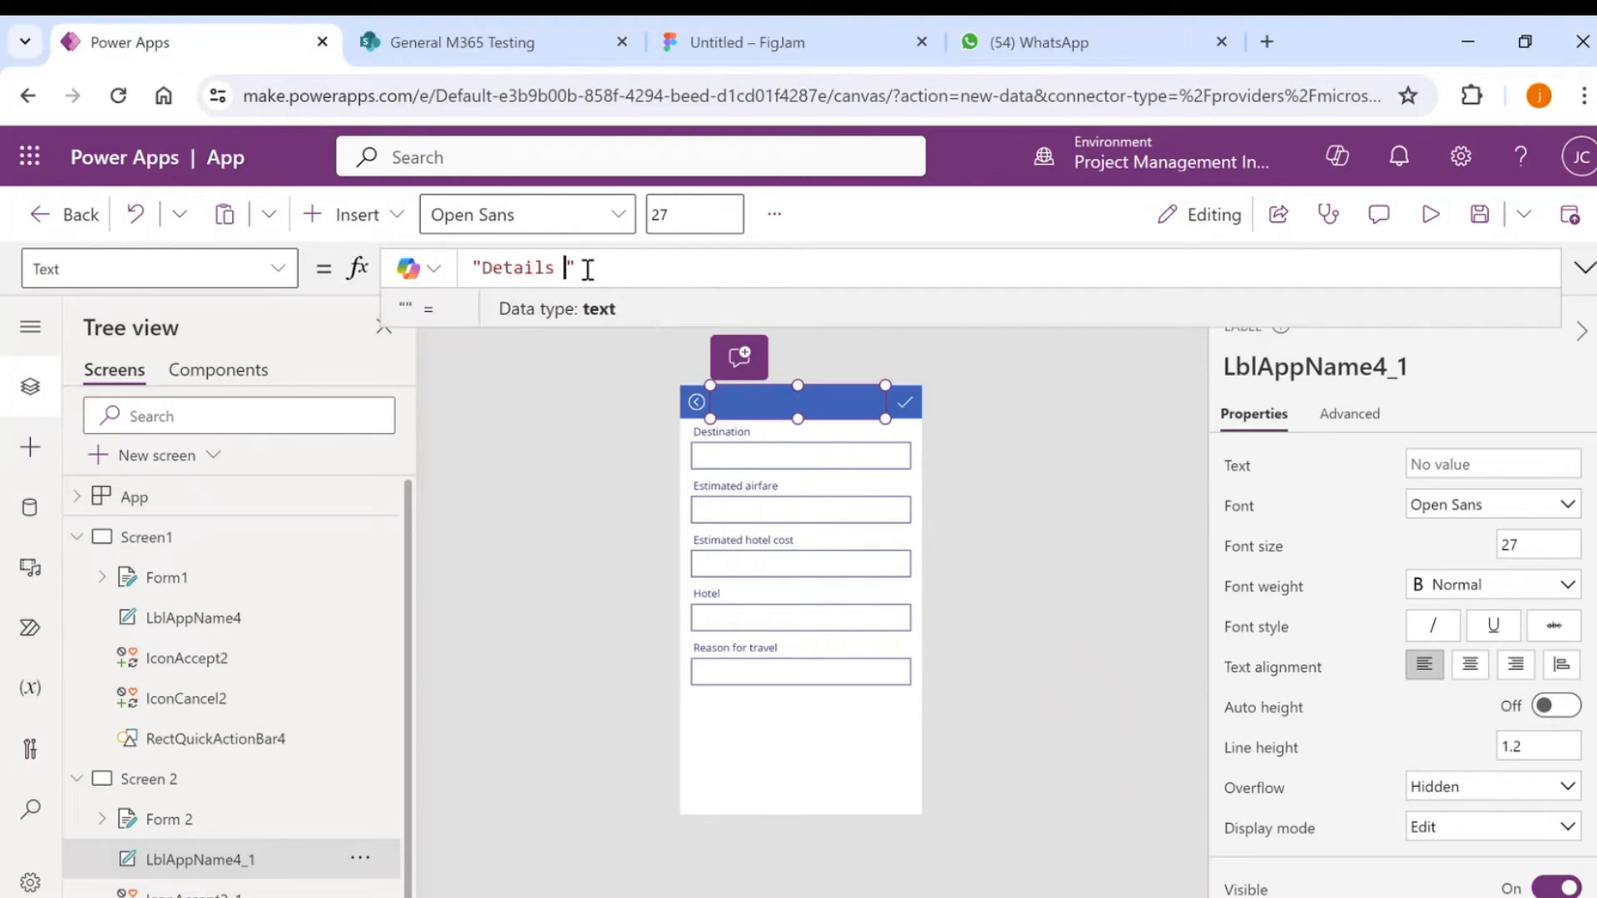
text(e)
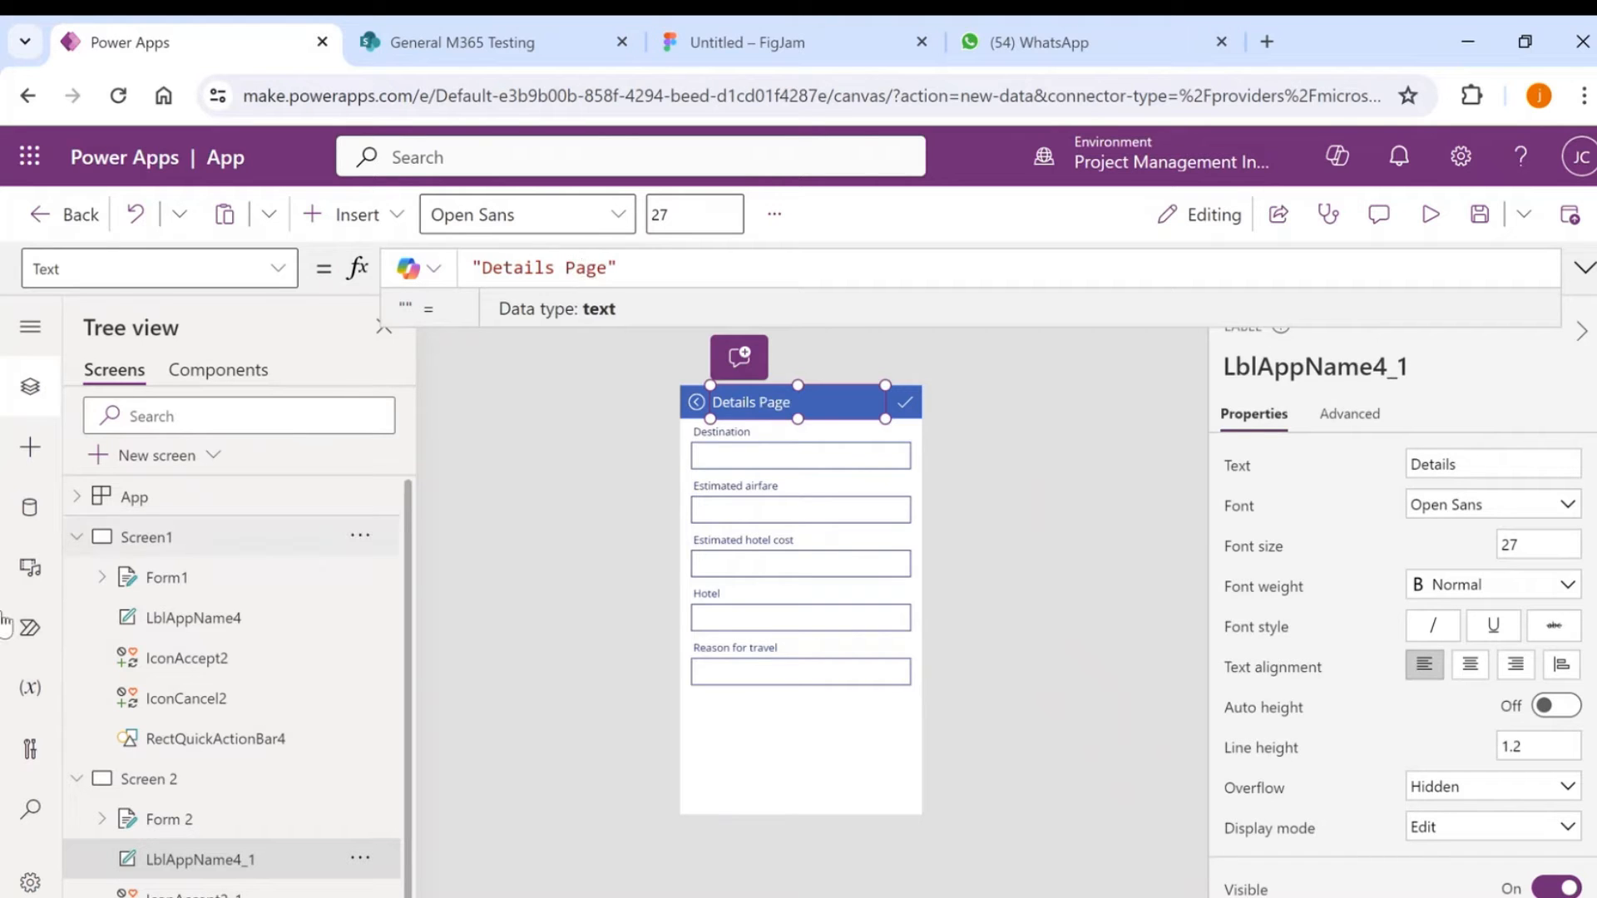
Begin the OnSelect formula of Screen1's check icon with Set(combineform to create a global variable.
click(206, 551)
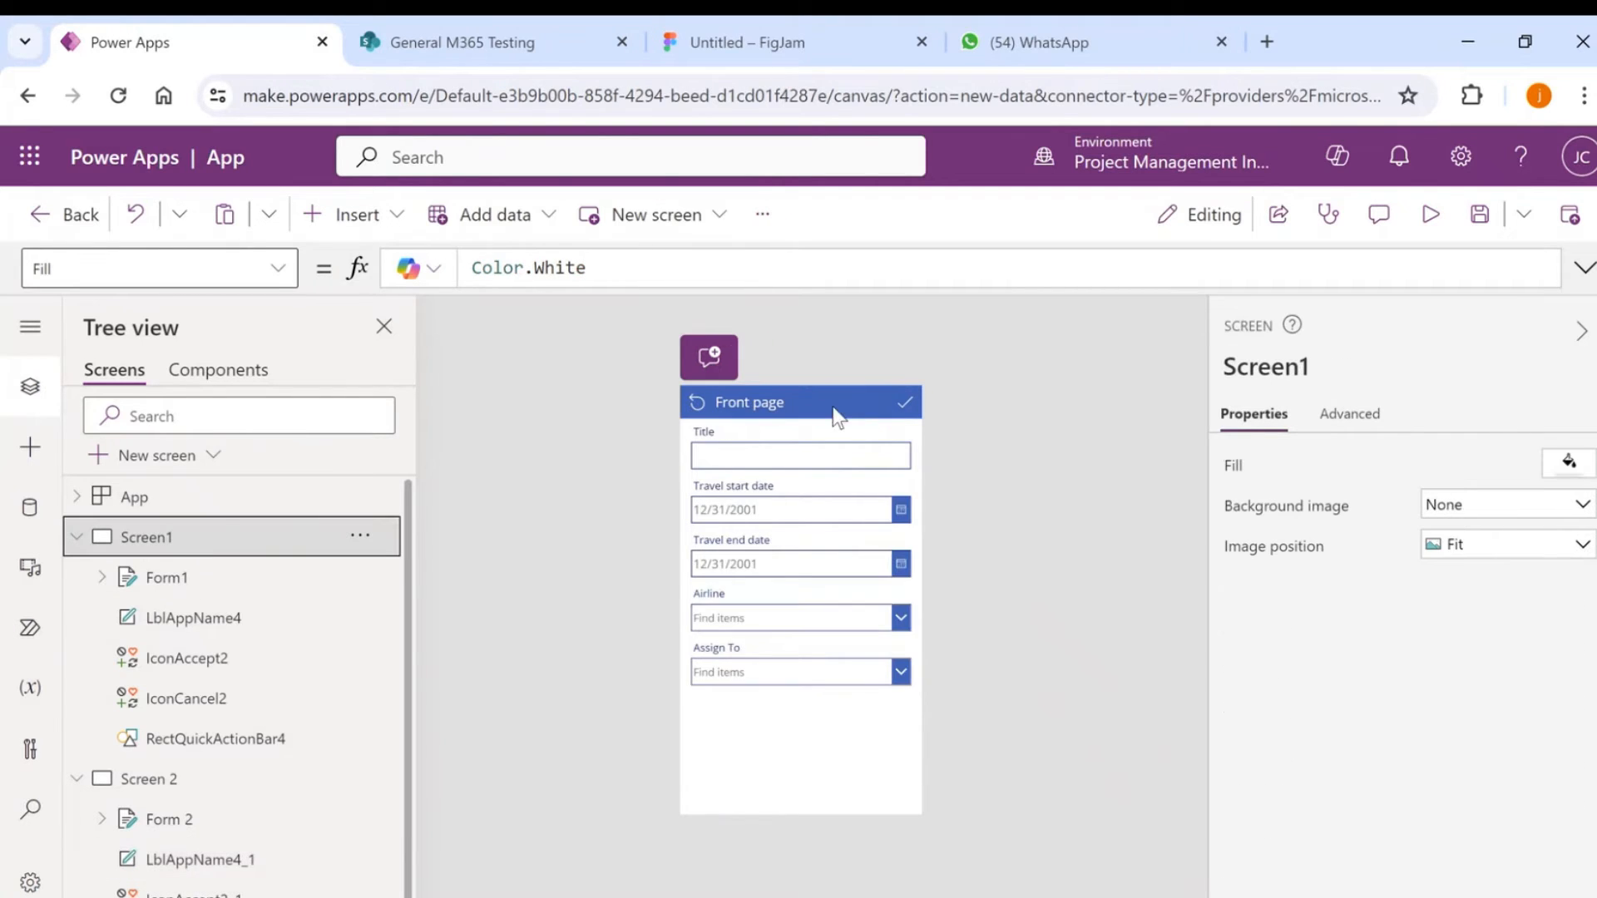
click(904, 403)
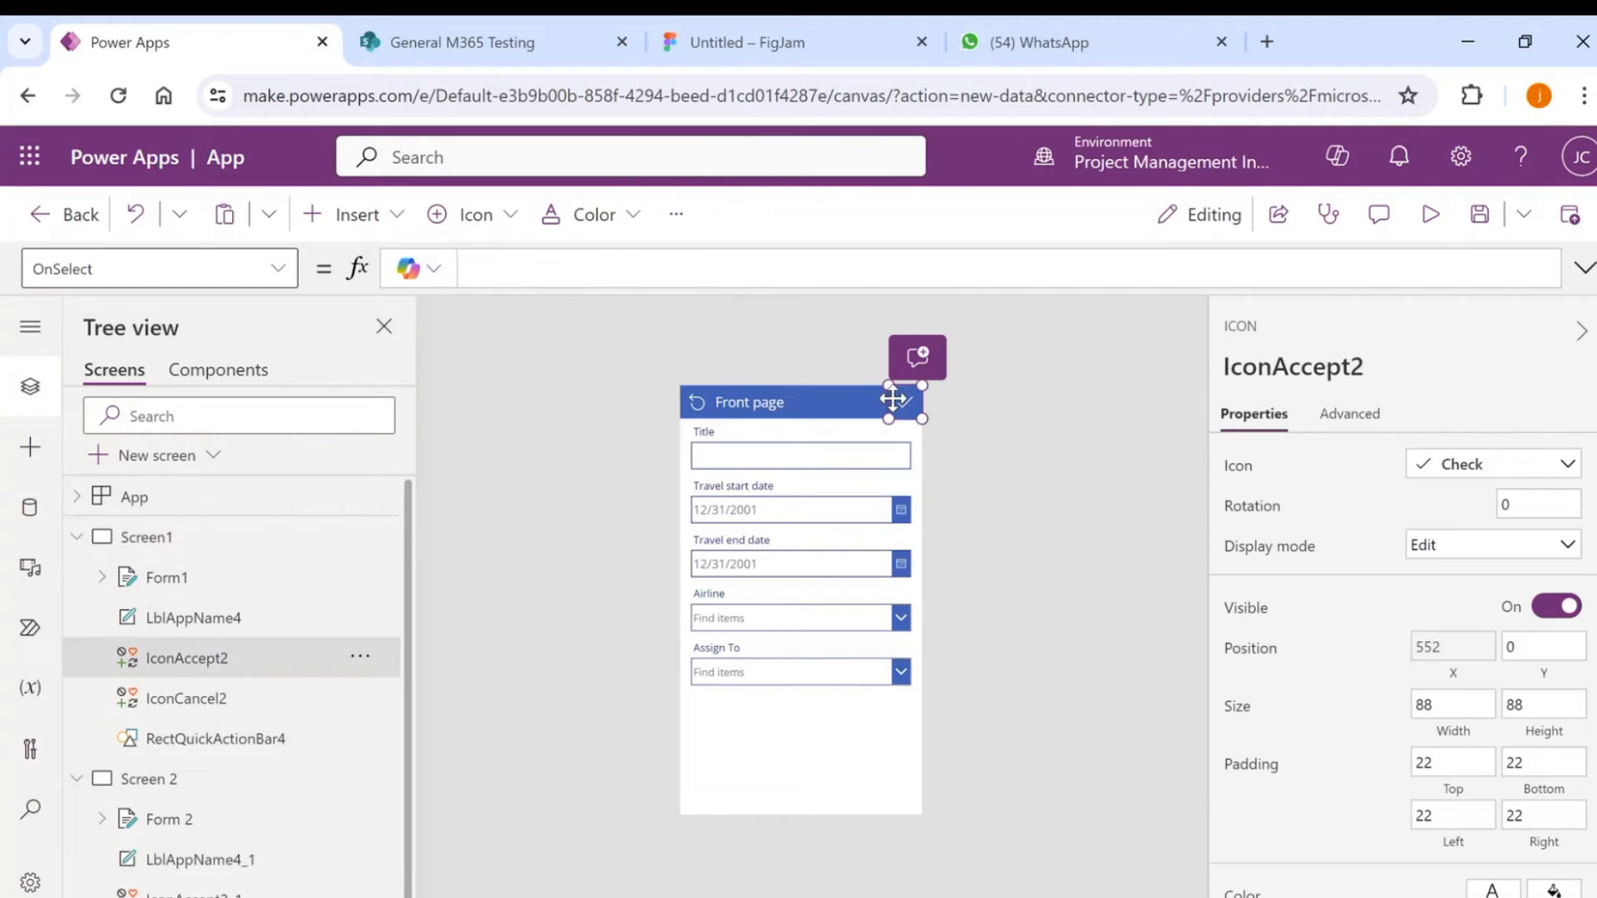
click(691, 261)
text(Set)
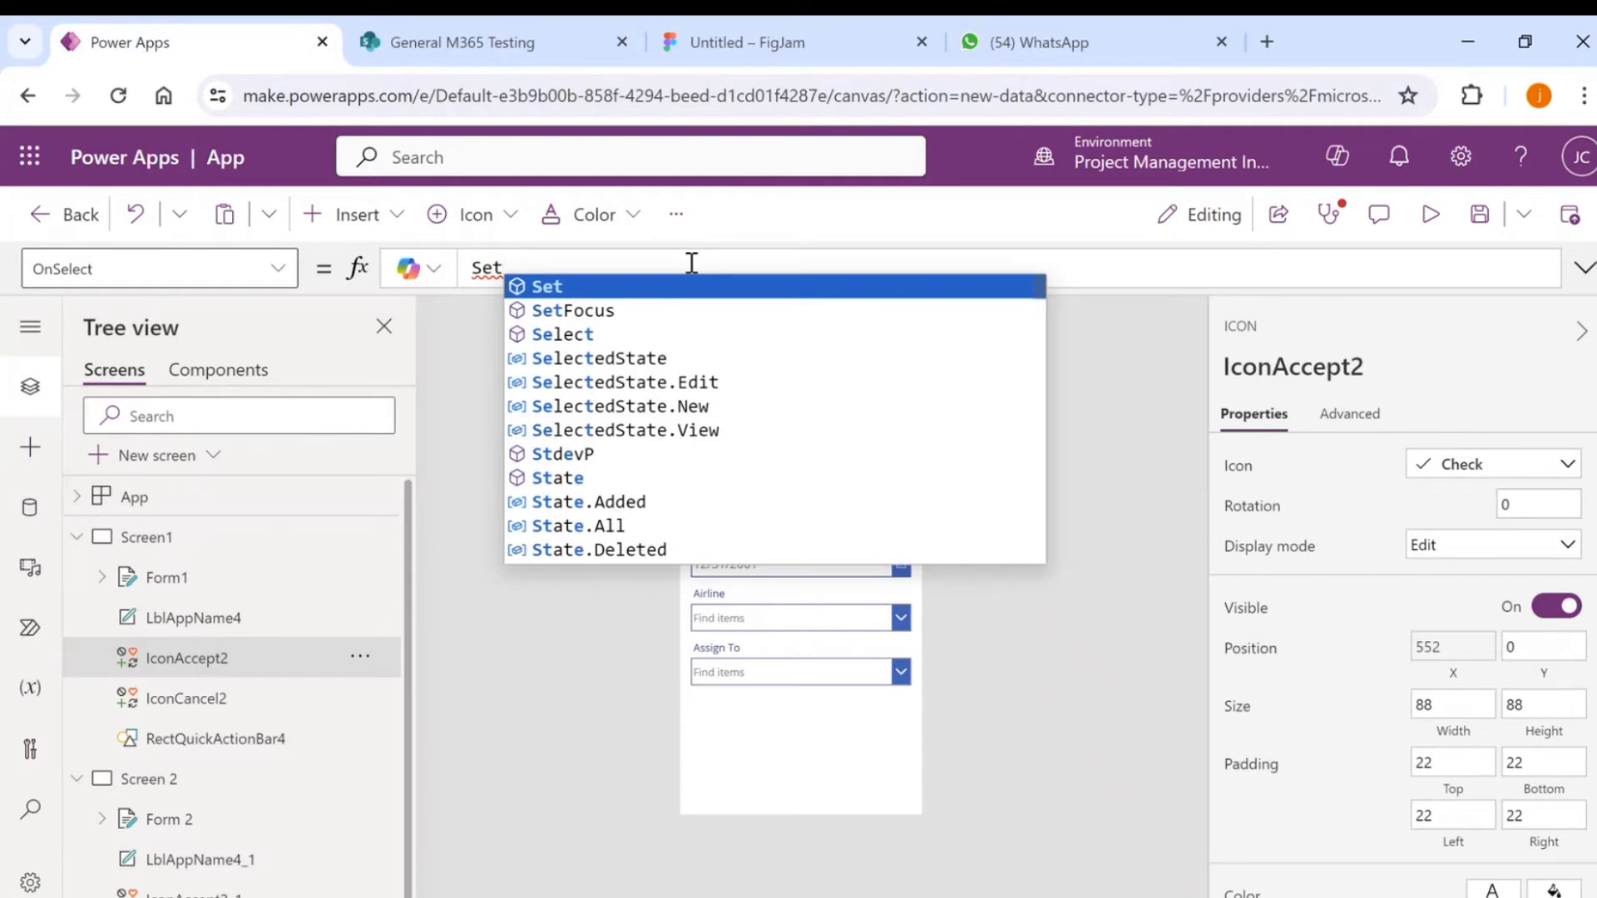
key(Escape)
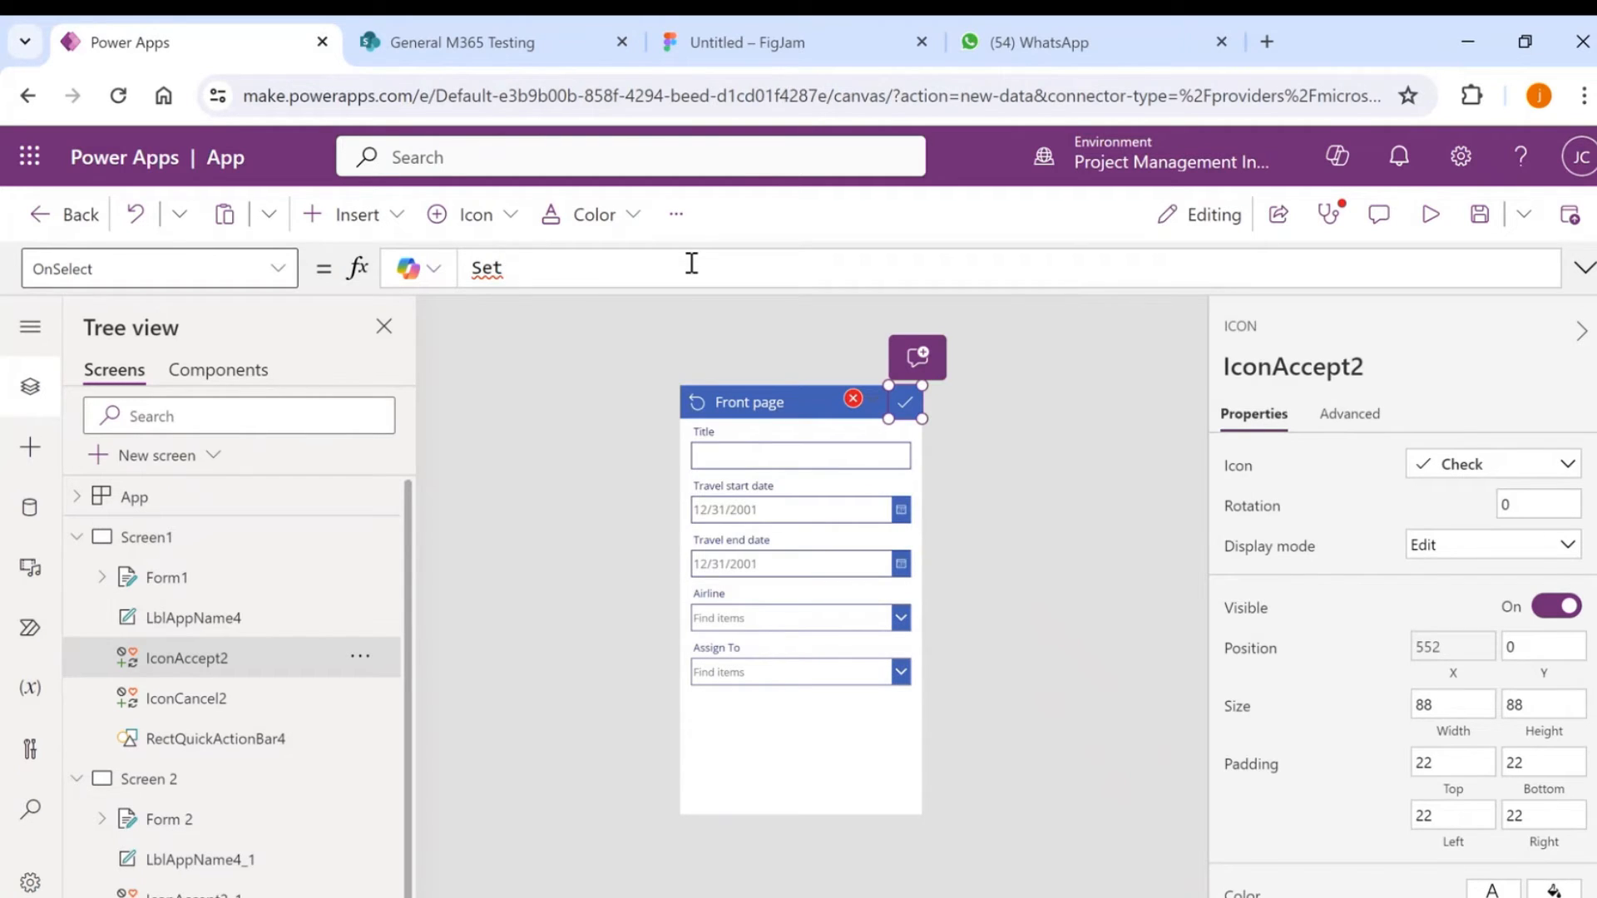
text(()
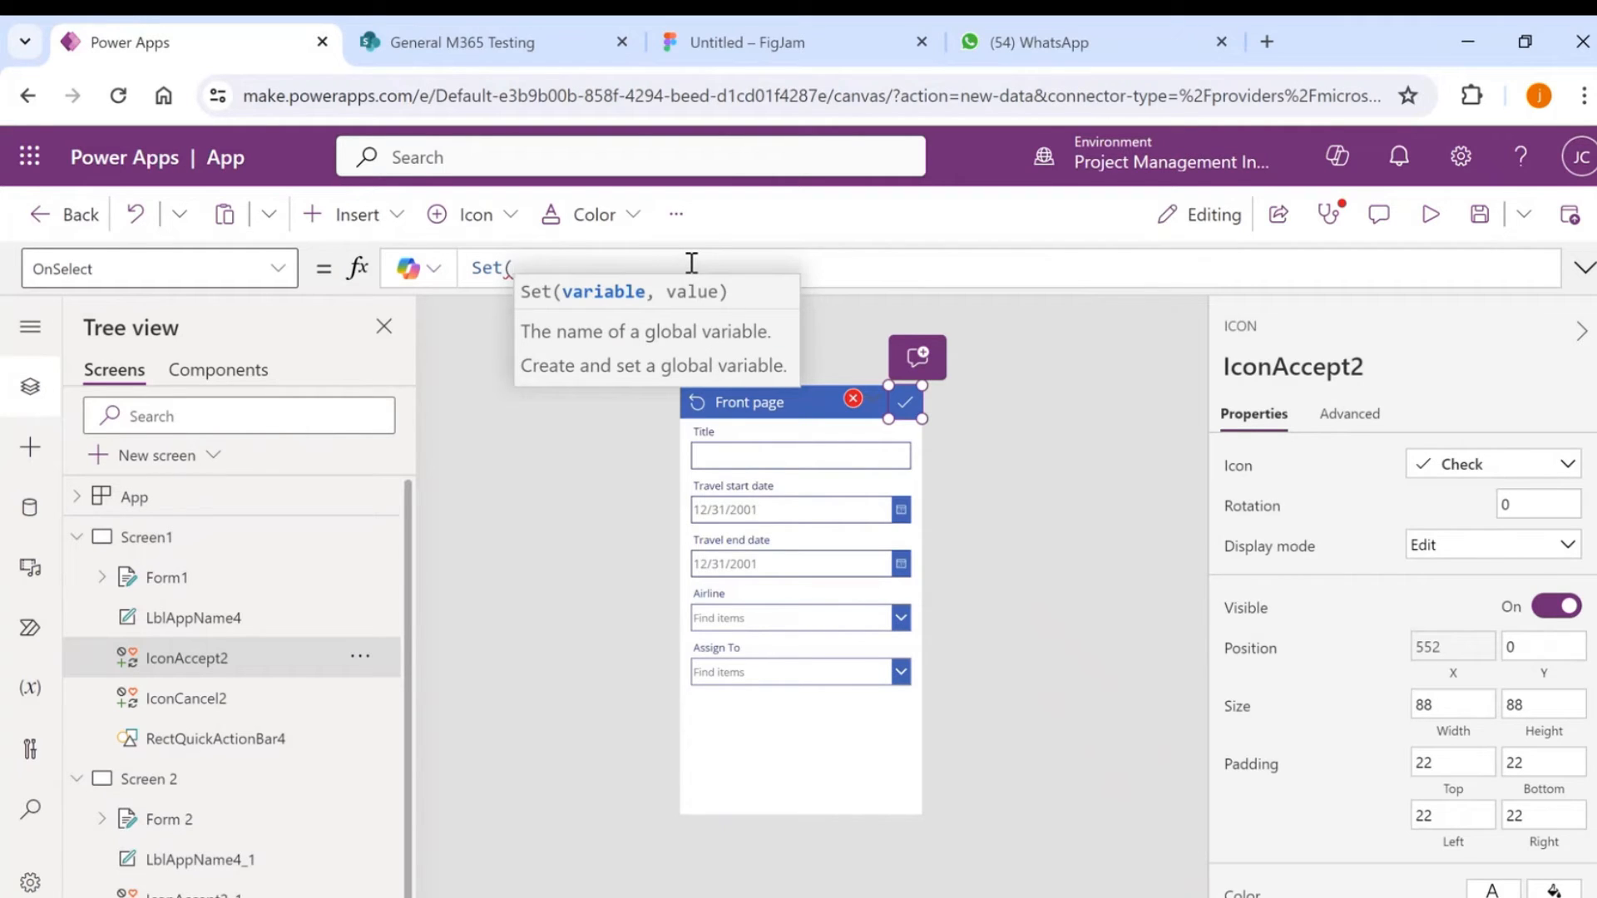
text(com)
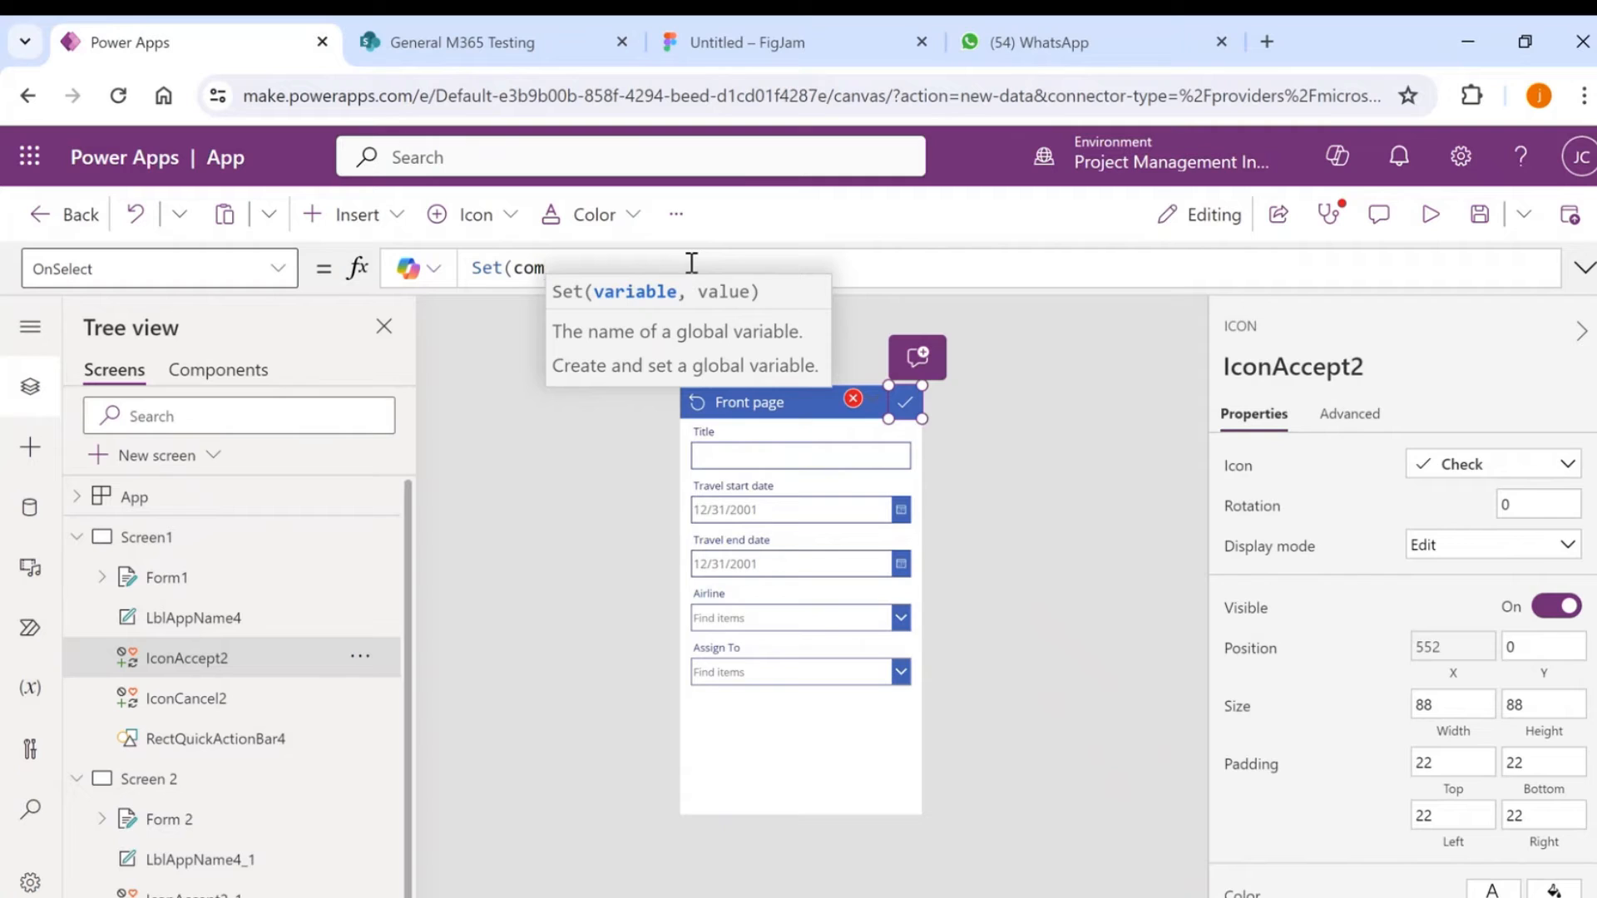
text(bineform)
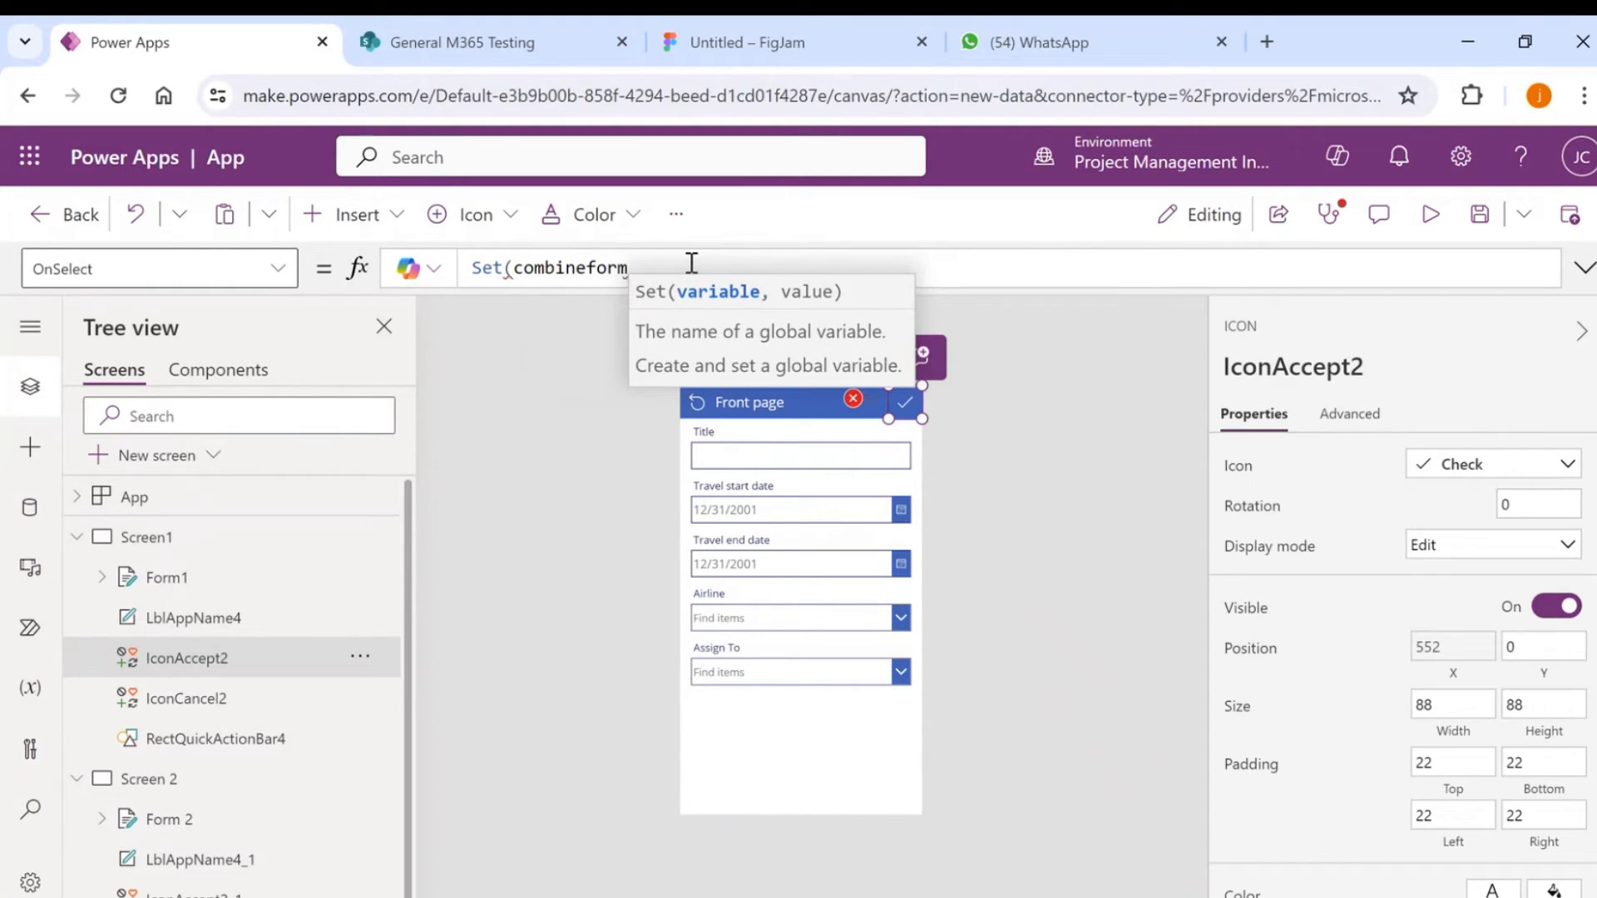
Try default('Travel requests with approvals') as the value of combineform, checking the list name in the app's data sources.
text(,defau)
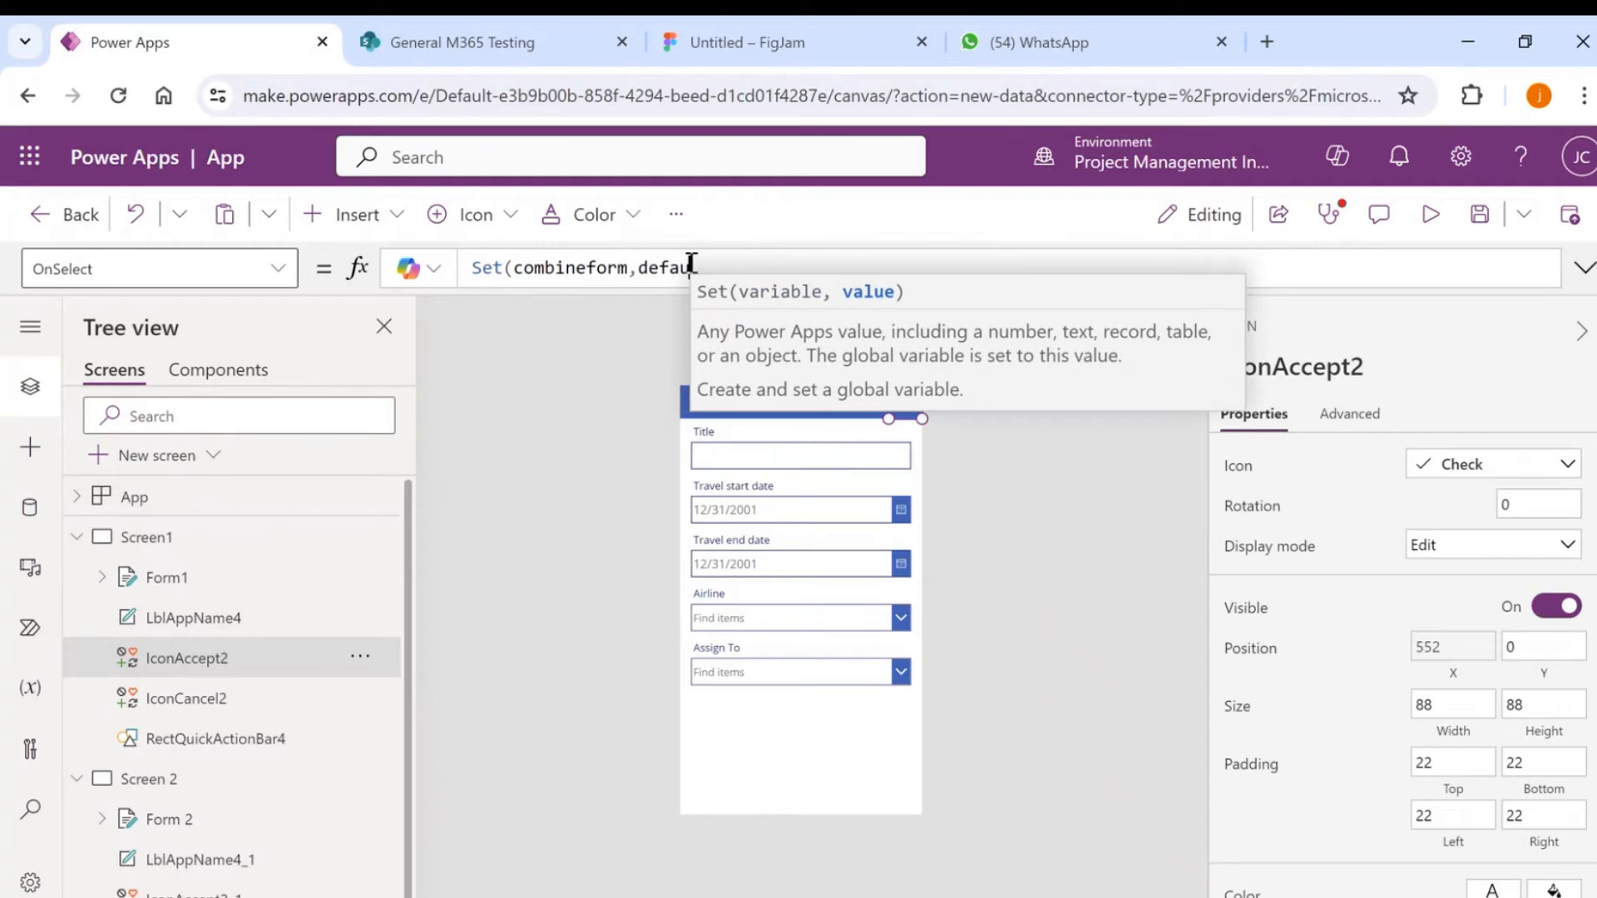
text(lt()
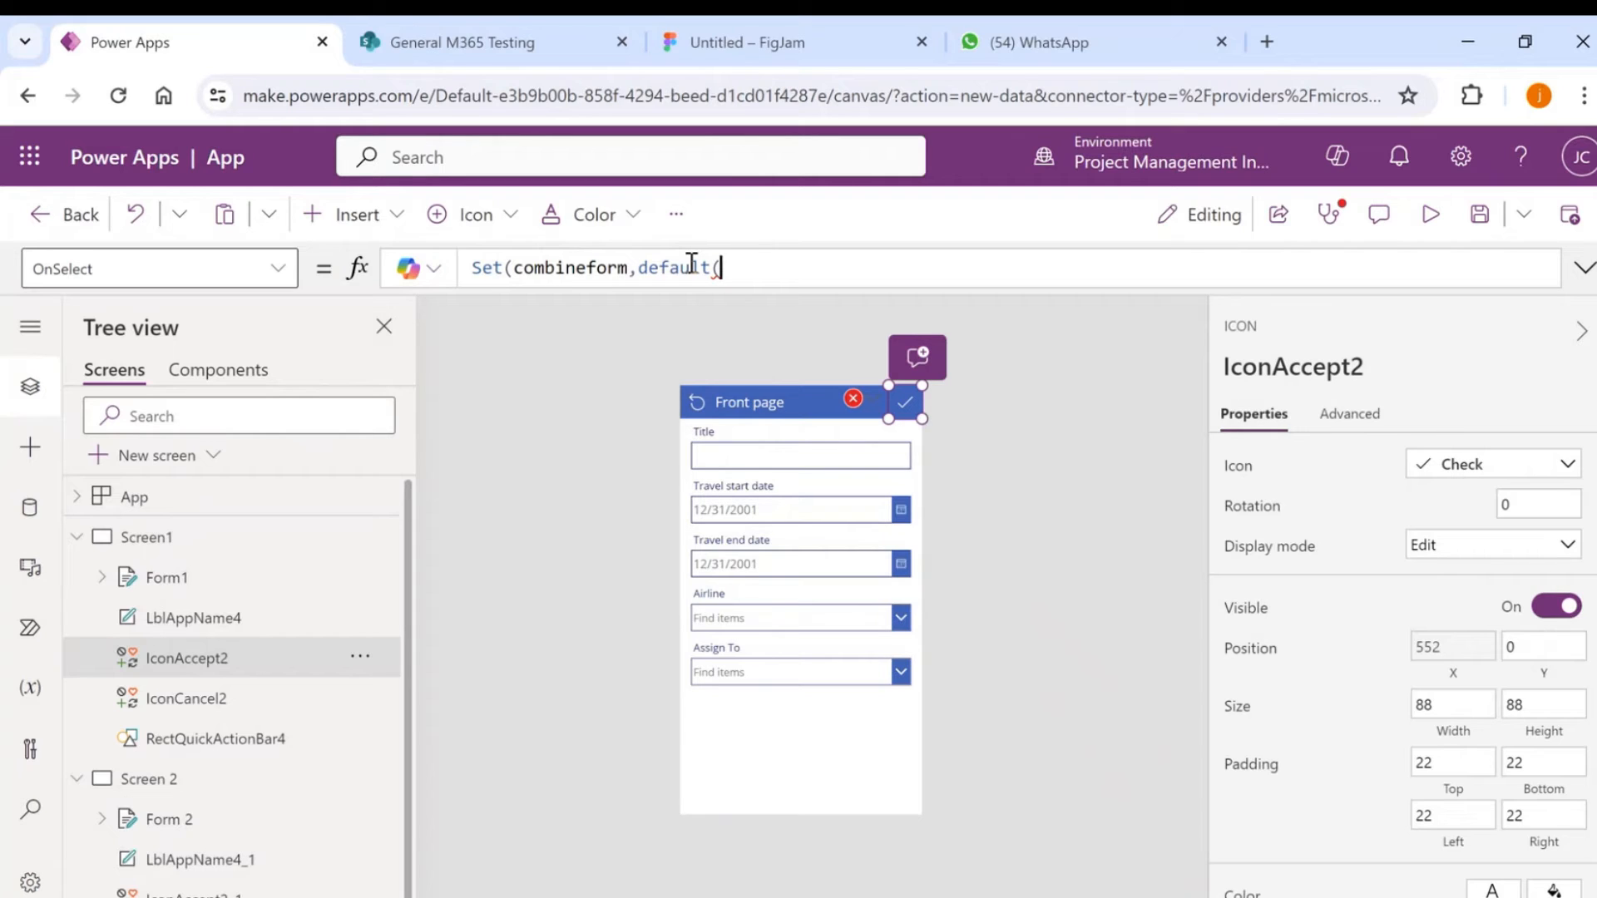
text(tra)
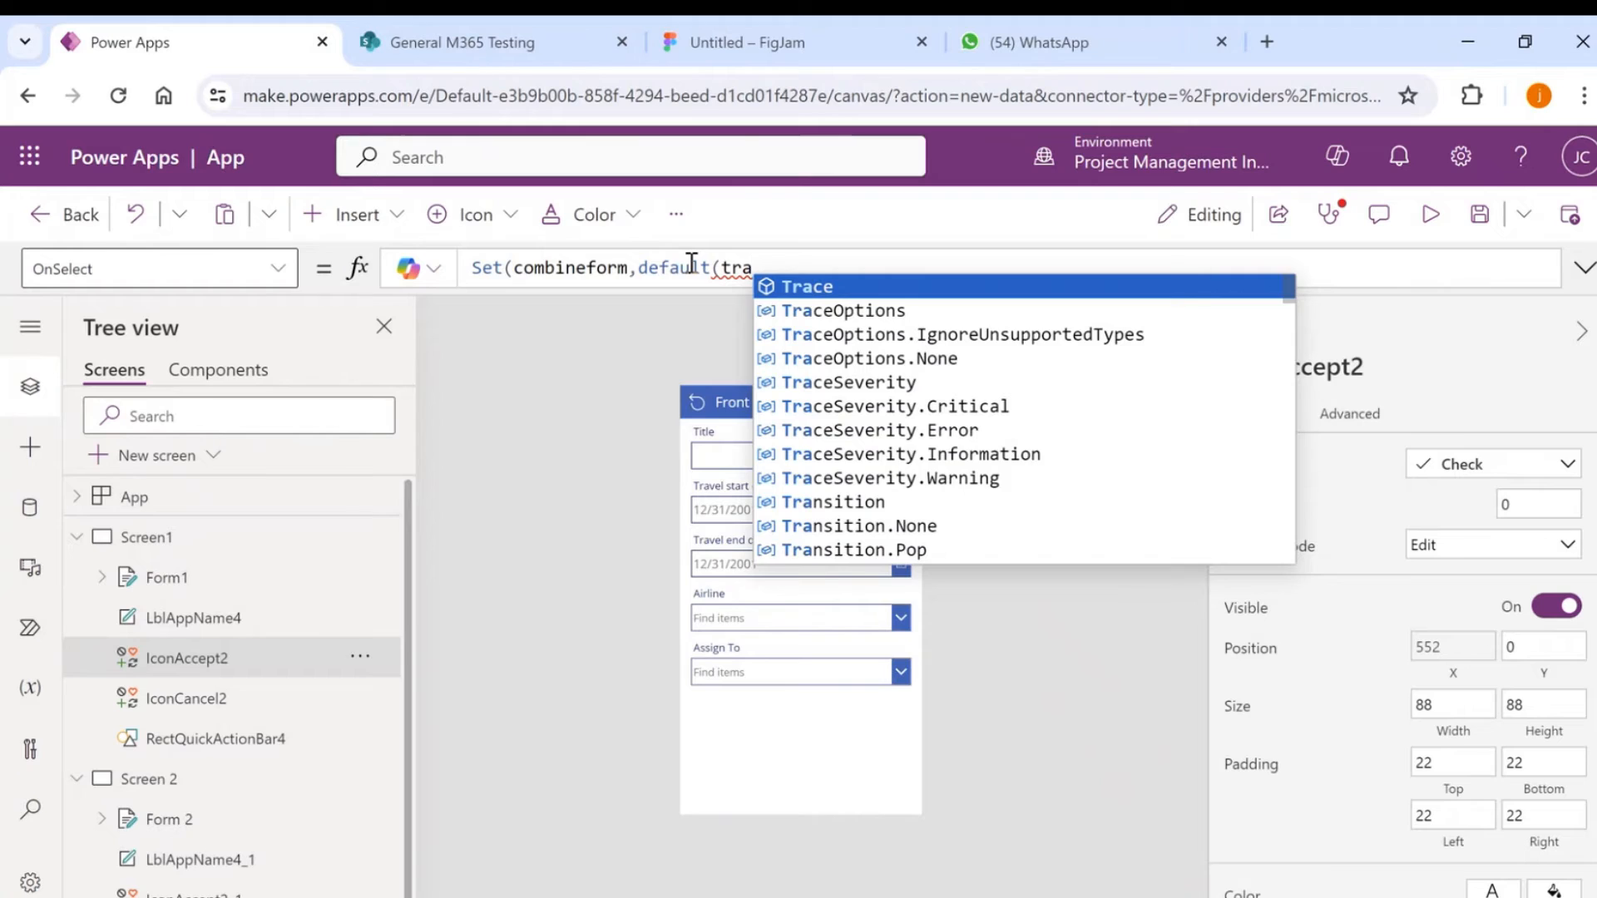
key(BackSpace)
key(BackSpace)
key(BackSpace)
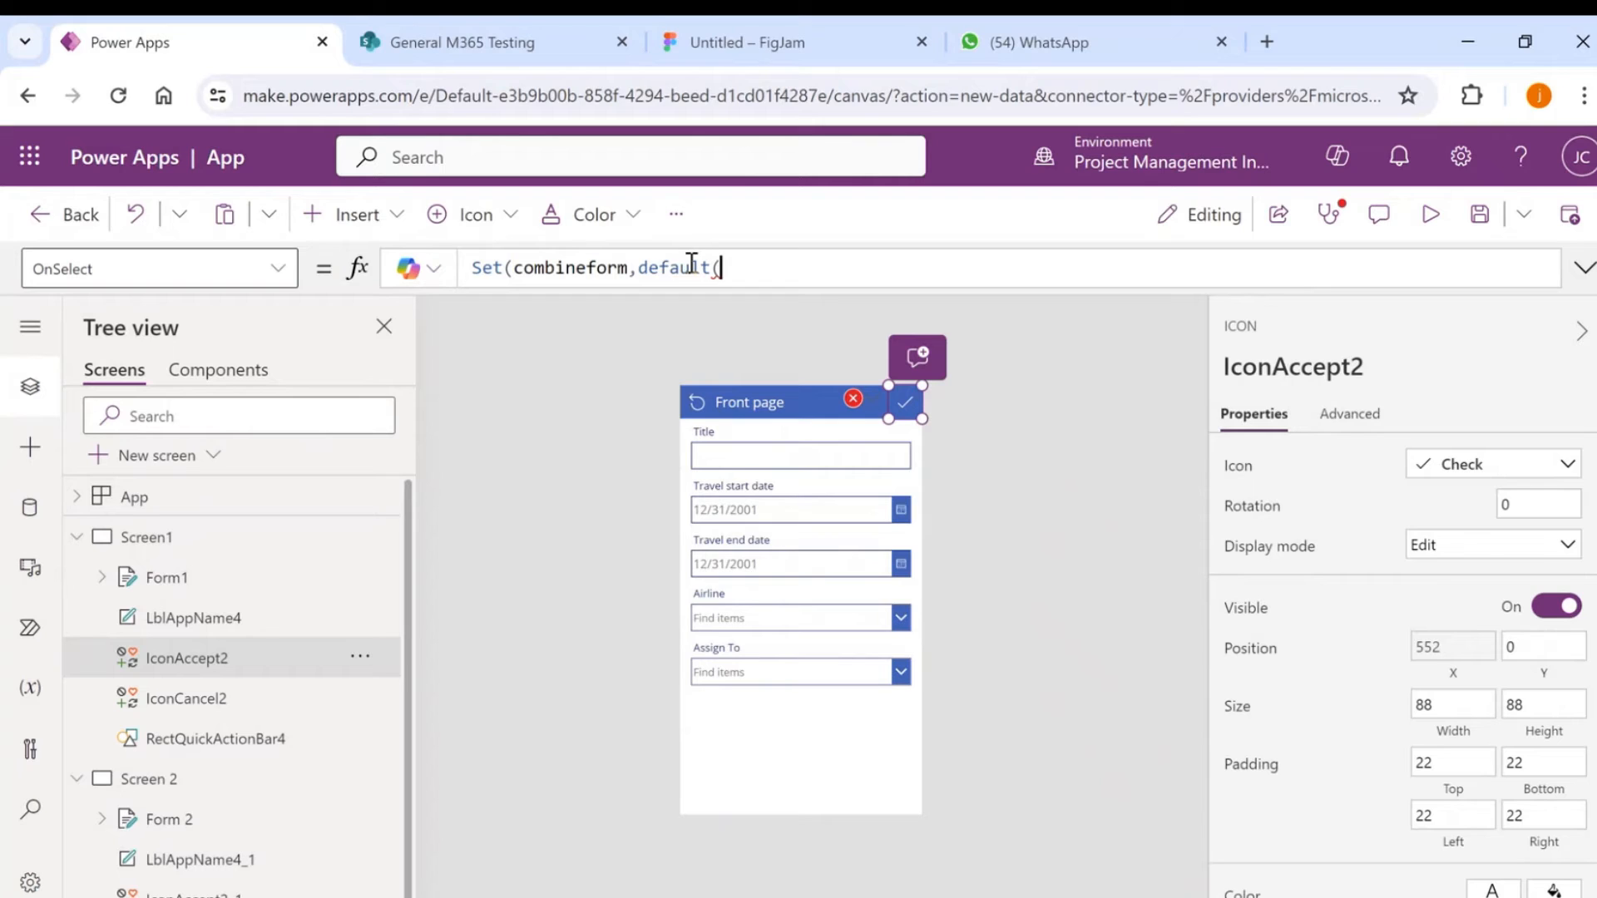
click(30, 518)
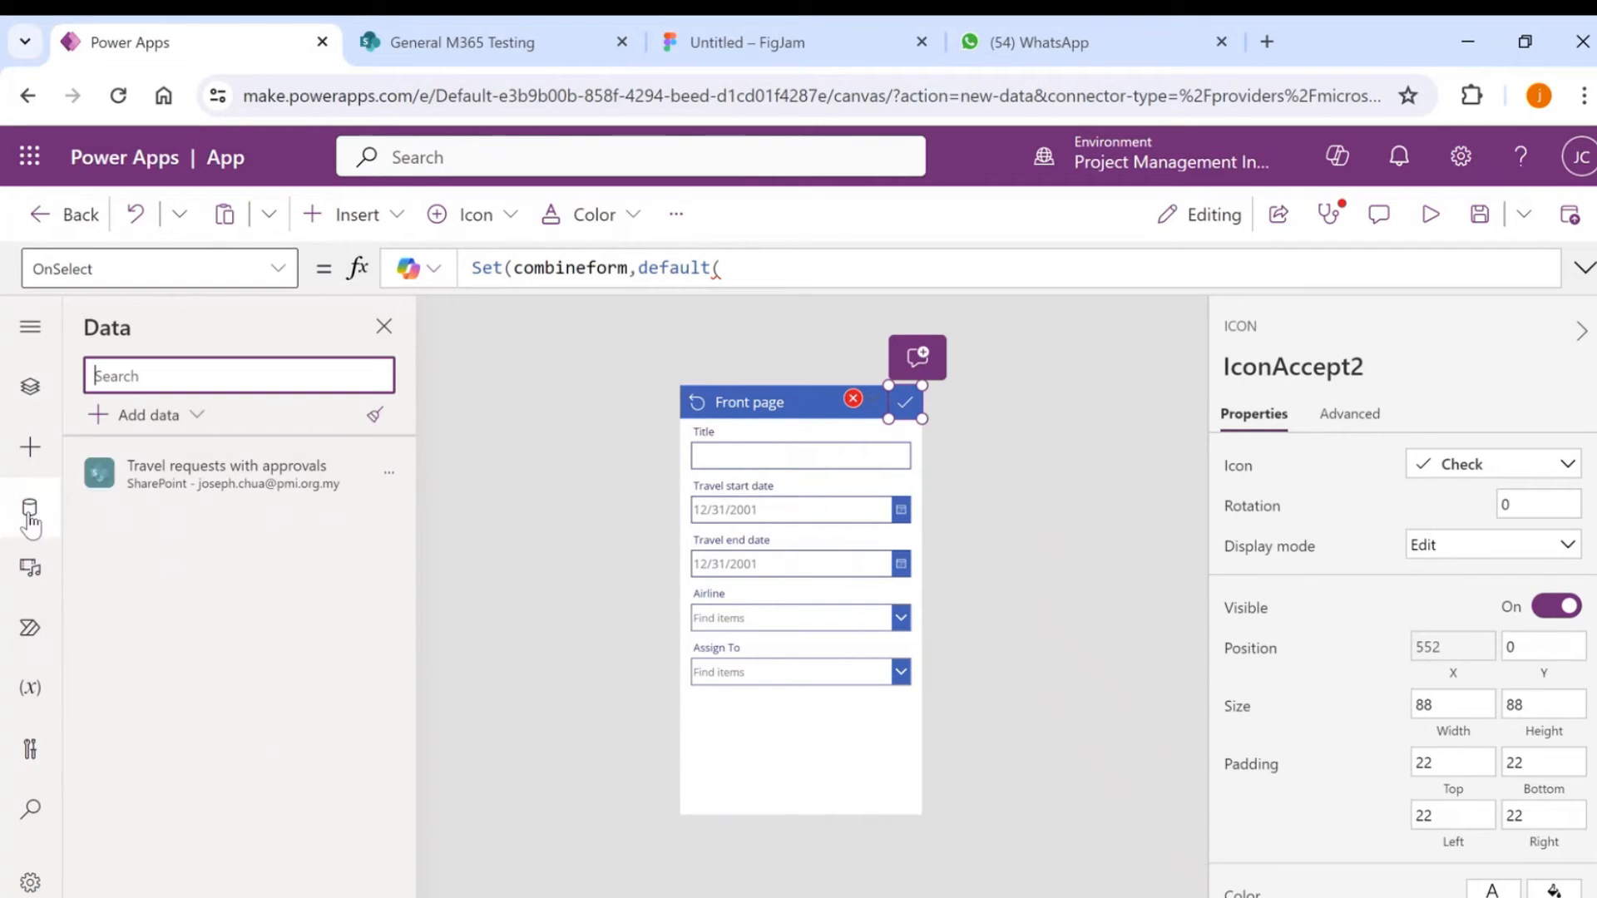
click(32, 385)
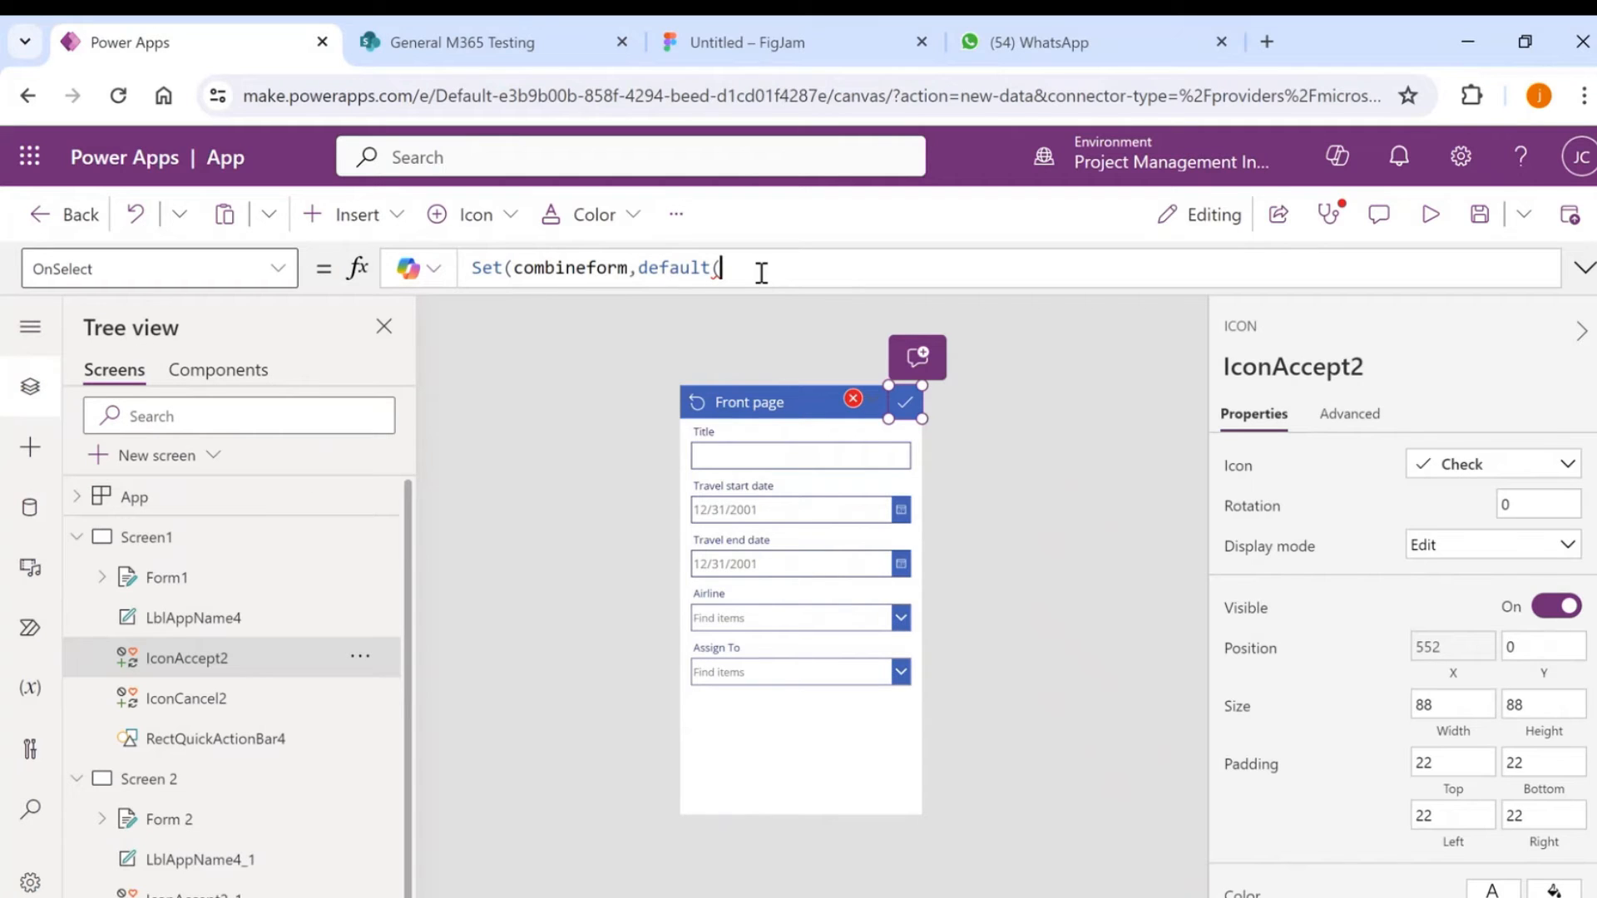
text(Travel Reques)
key(BackSpace)
key(BackSpace)
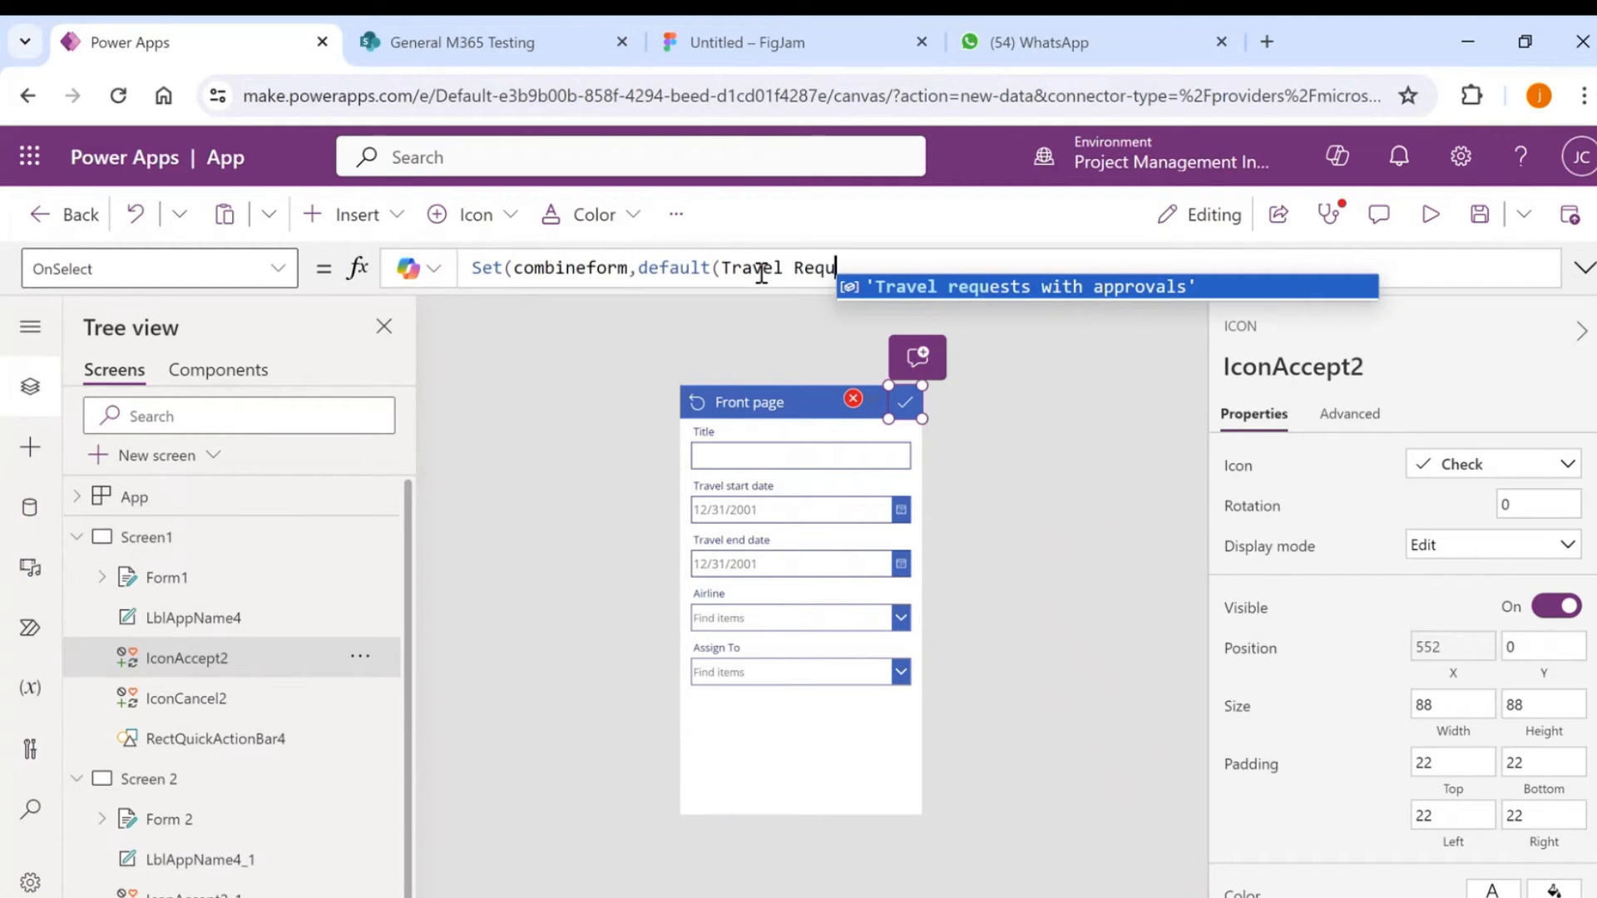
key(Tab)
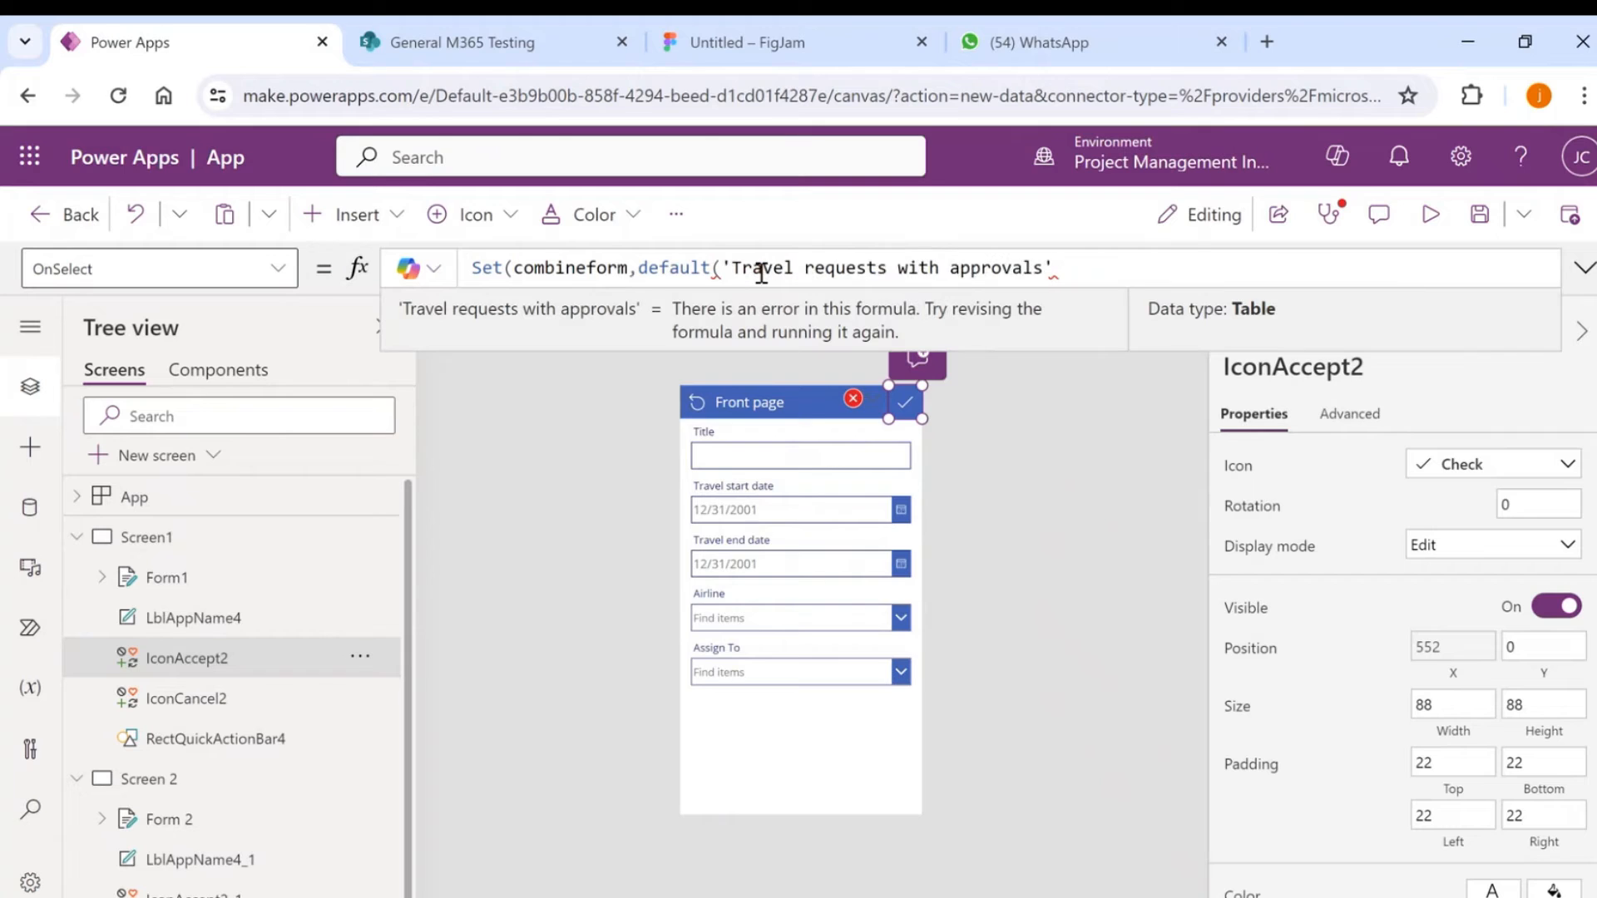
text())
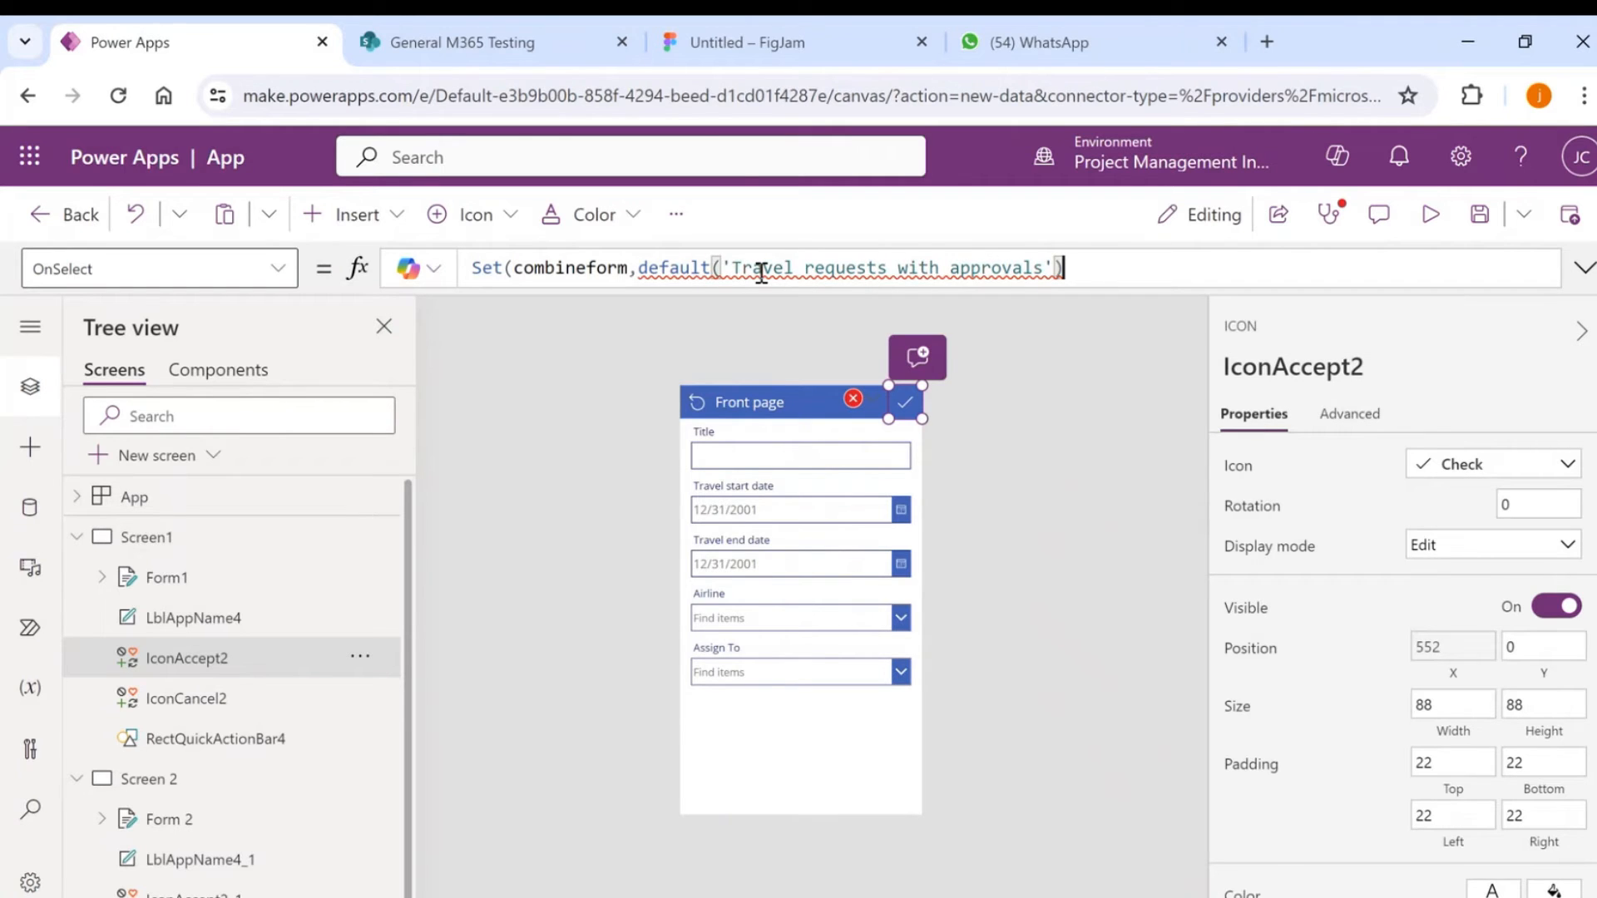
key(BackSpace)
key(BackSpace)
key(BackSpace)
key(BackSpace)
key(BackSpace)
key(BackSpace)
key(BackSpace)
key(BackSpace)
key(BackSpace)
key(BackSpace)
key(BackSpace)
key(BackSpace)
key(BackSpace)
key(BackSpace)
key(BackSpace)
key(BackSpace)
key(BackSpace)
key(BackSpace)
key(BackSpace)
key(BackSpace)
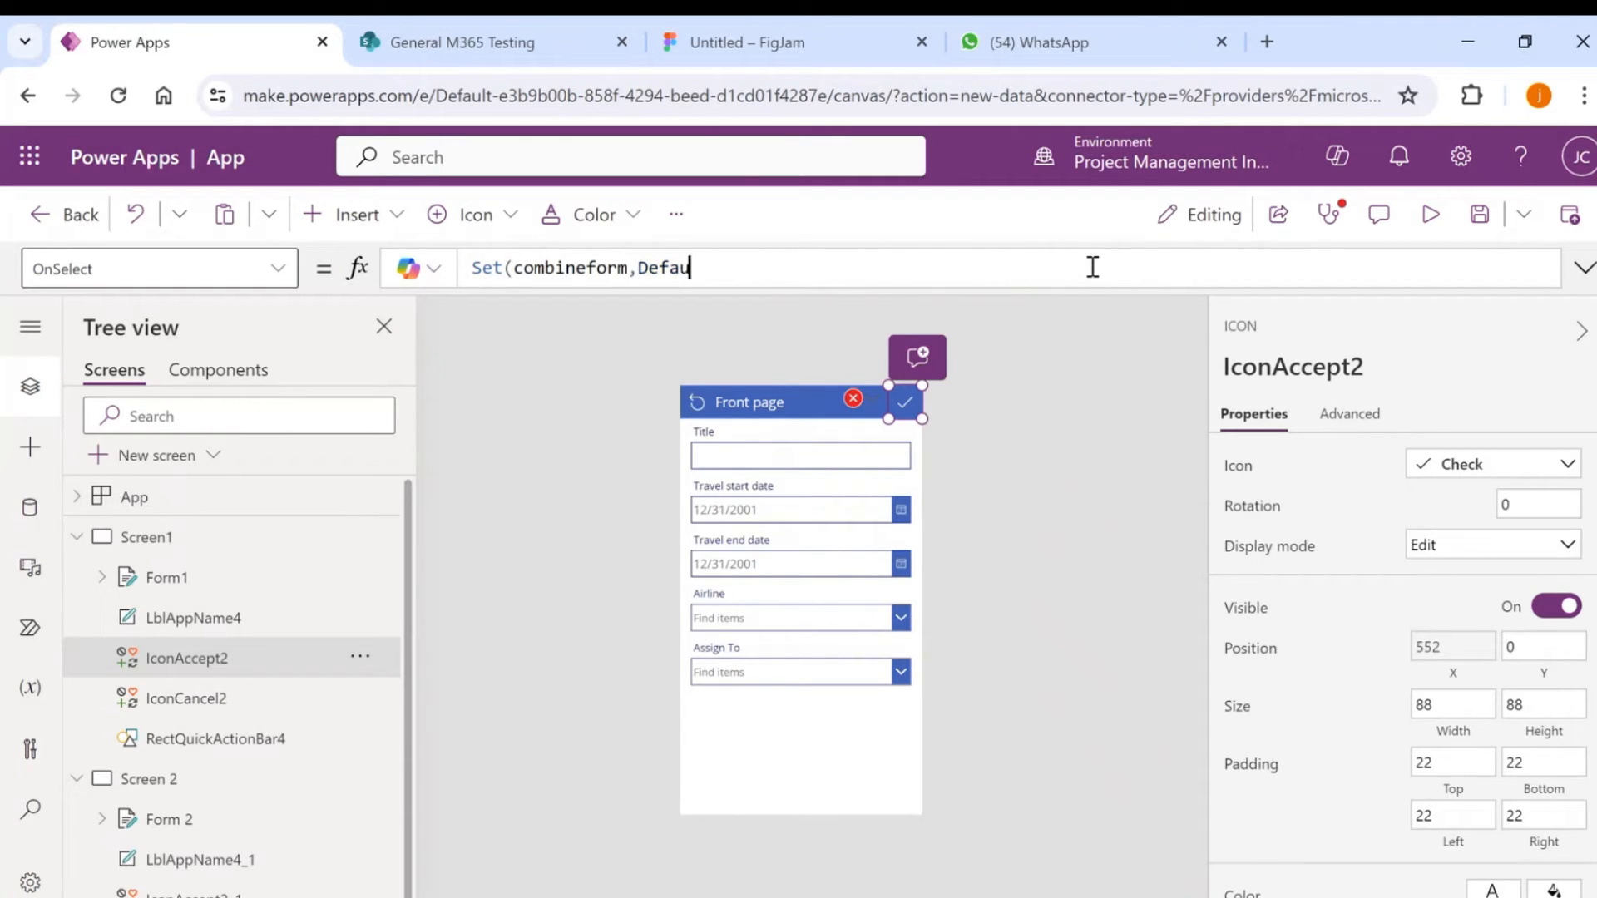
key(BackSpace)
key(BackSpace)
key(BackSpace)
key(BackSpace)
key(BackSpace)
Complete the Set formula with Defaults('Travel requests with approvals') as the value of combineform.
text(Defaults()
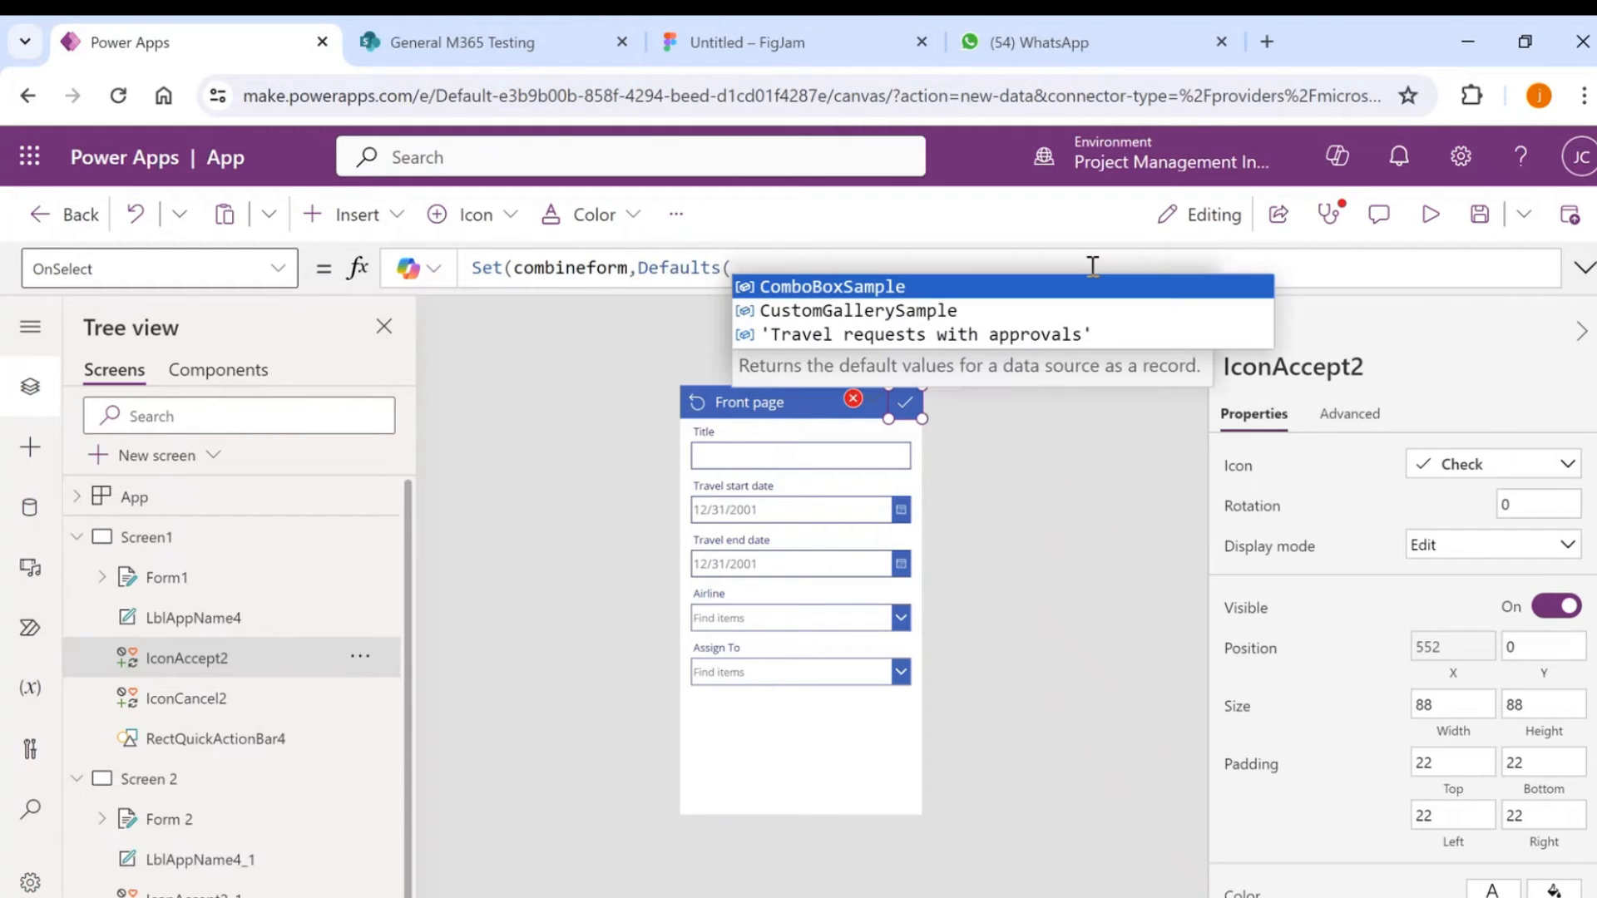
key(Down)
key(Down)
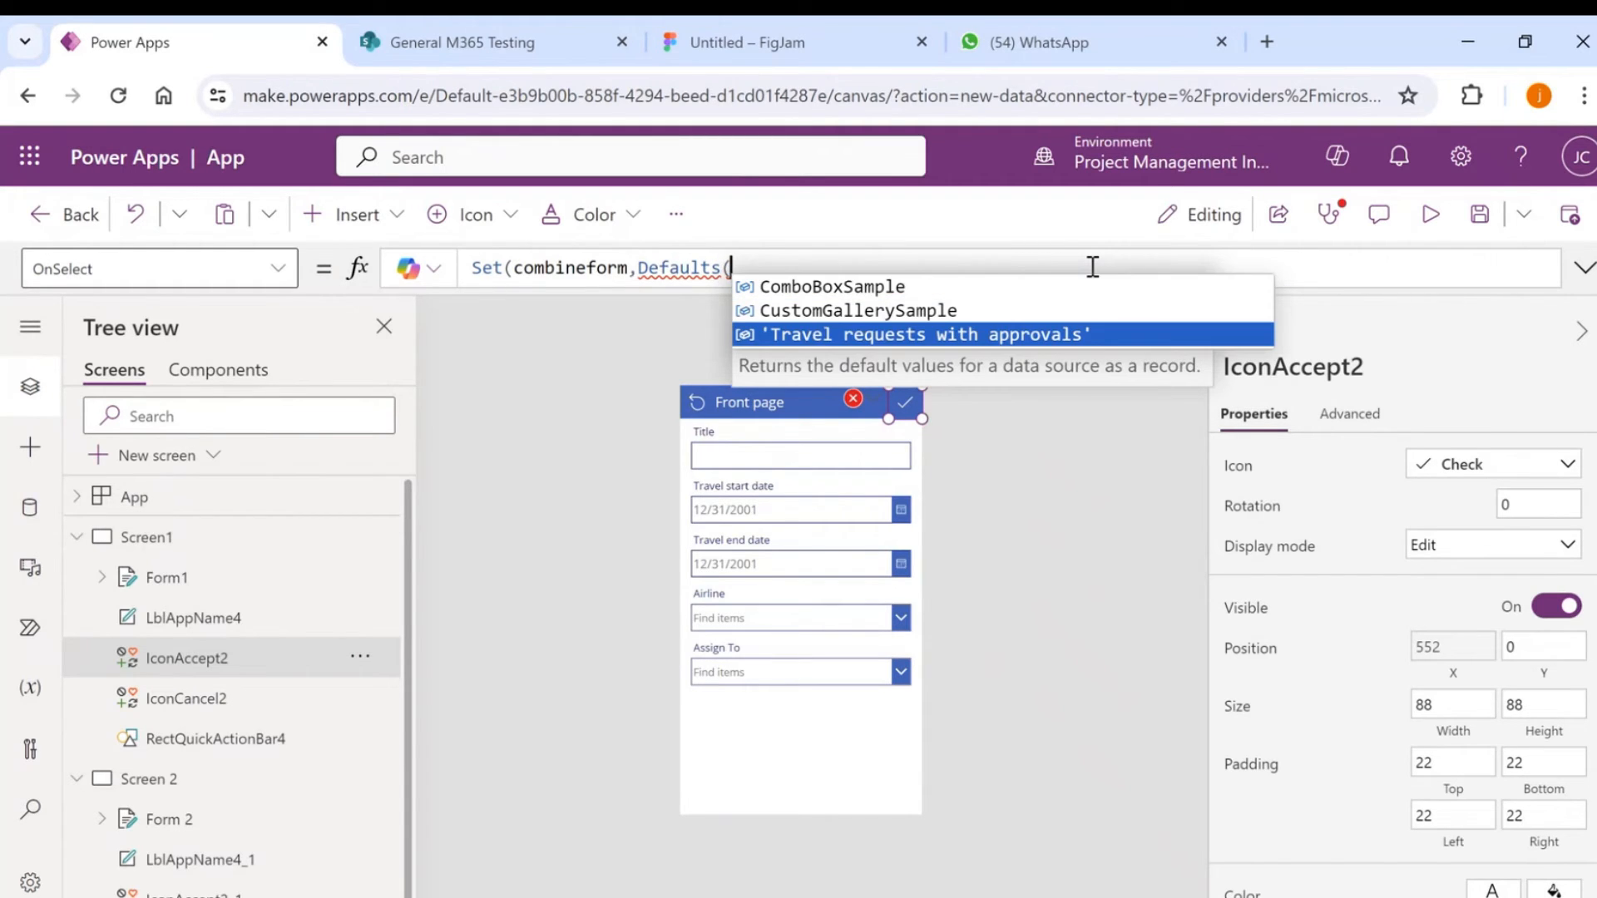
key(Tab)
text())
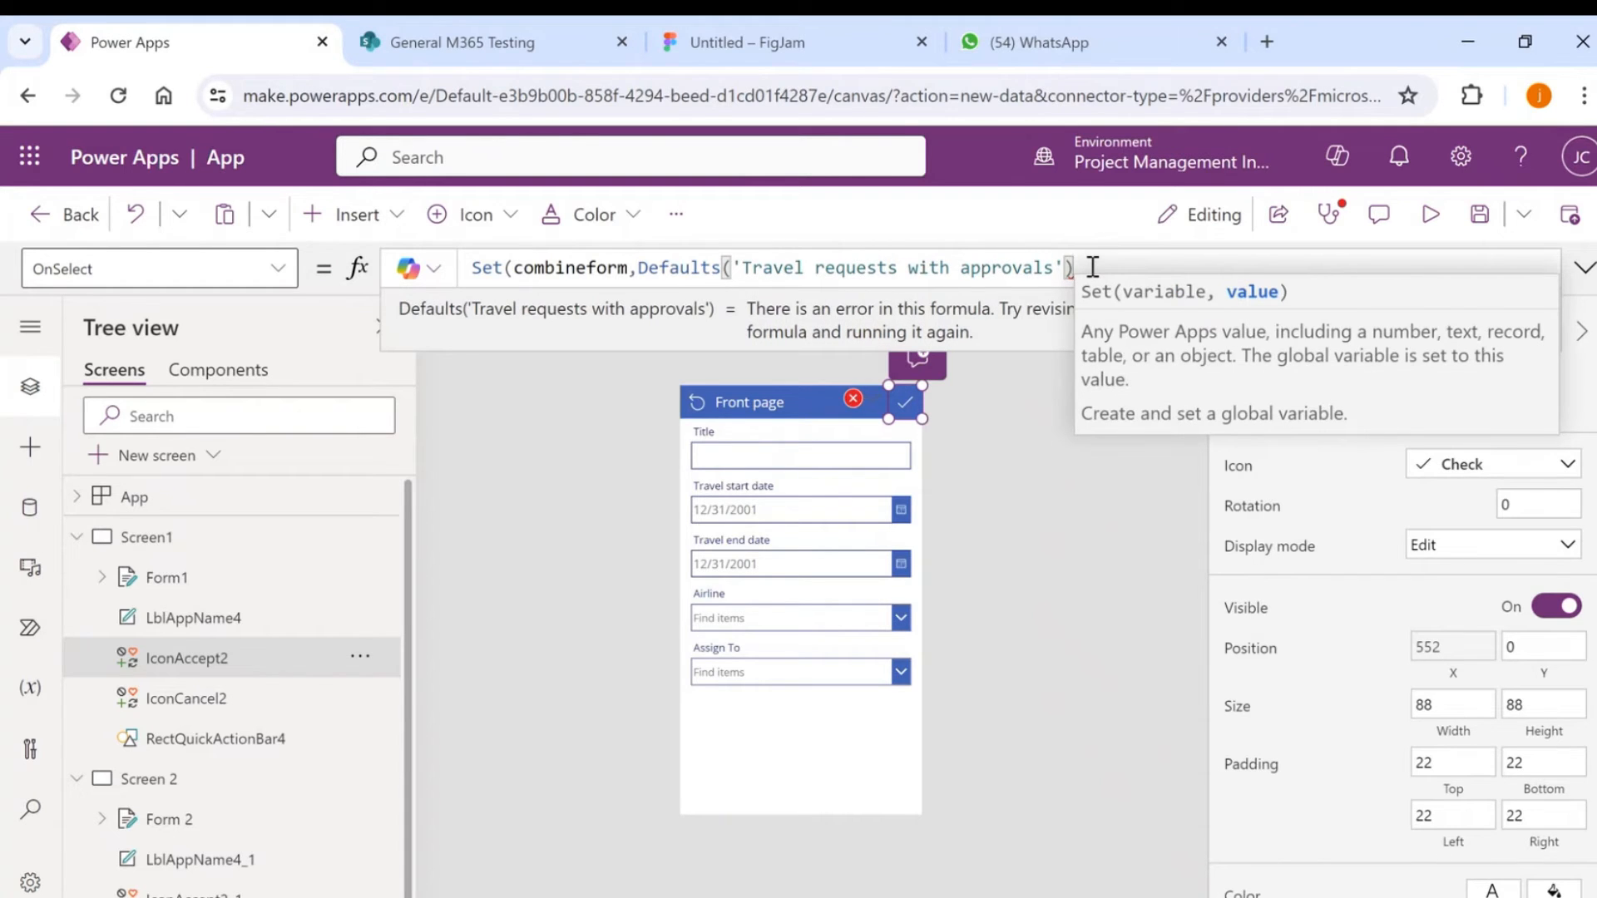
text())
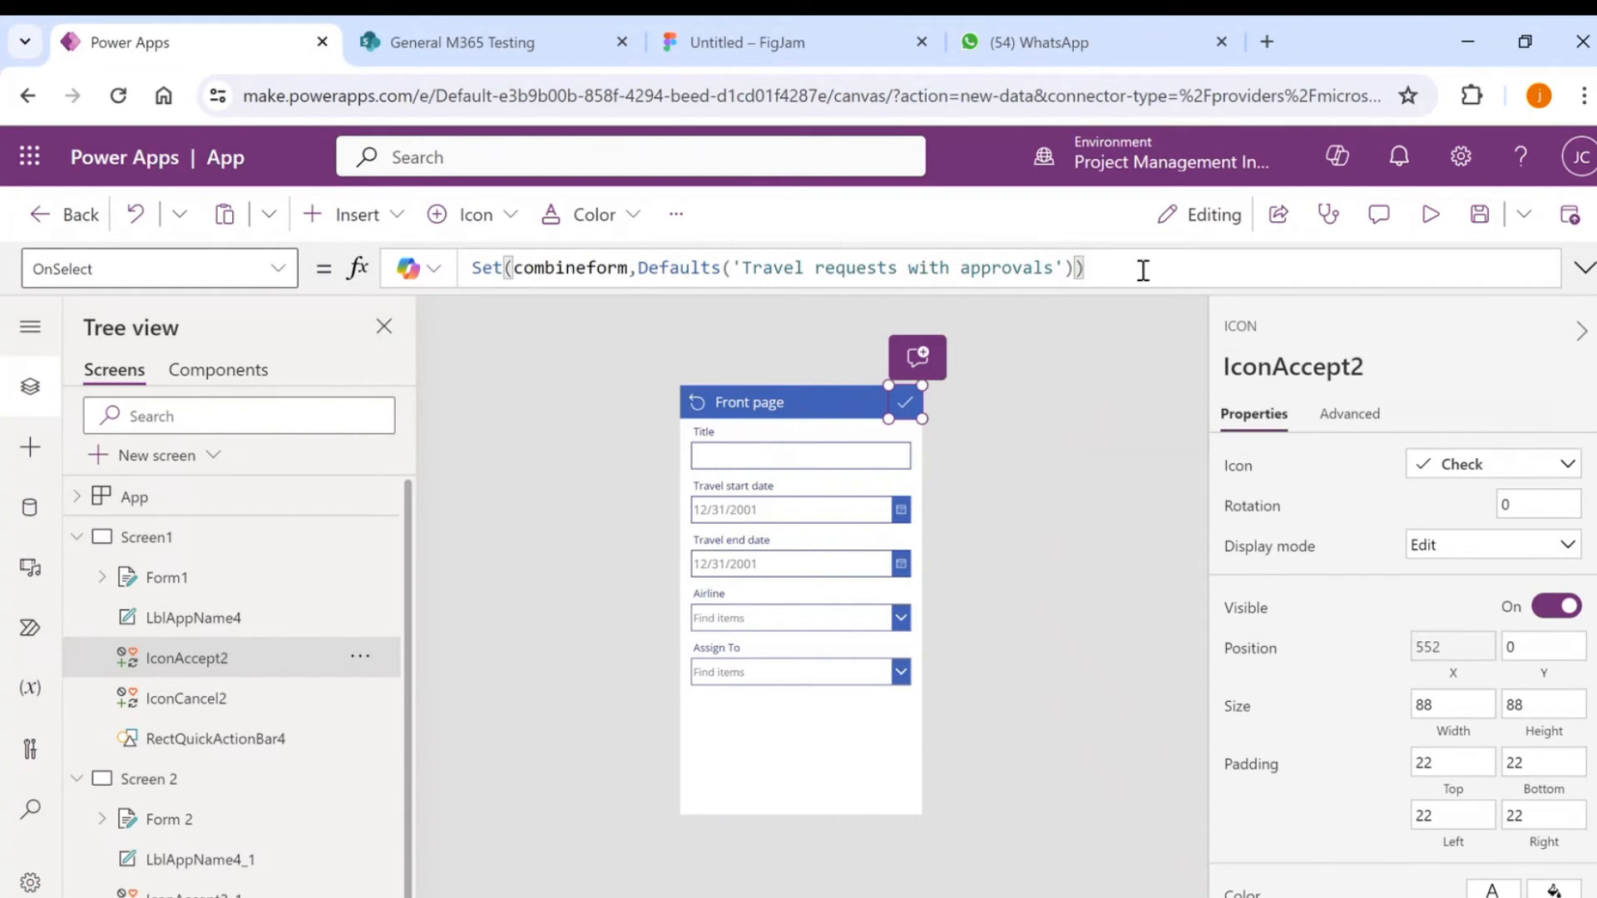
Format the Set formula over multiple lines and append ;Navigate('Screen 2',ScreenTransition.CoverRight) to it.
click(1584, 268)
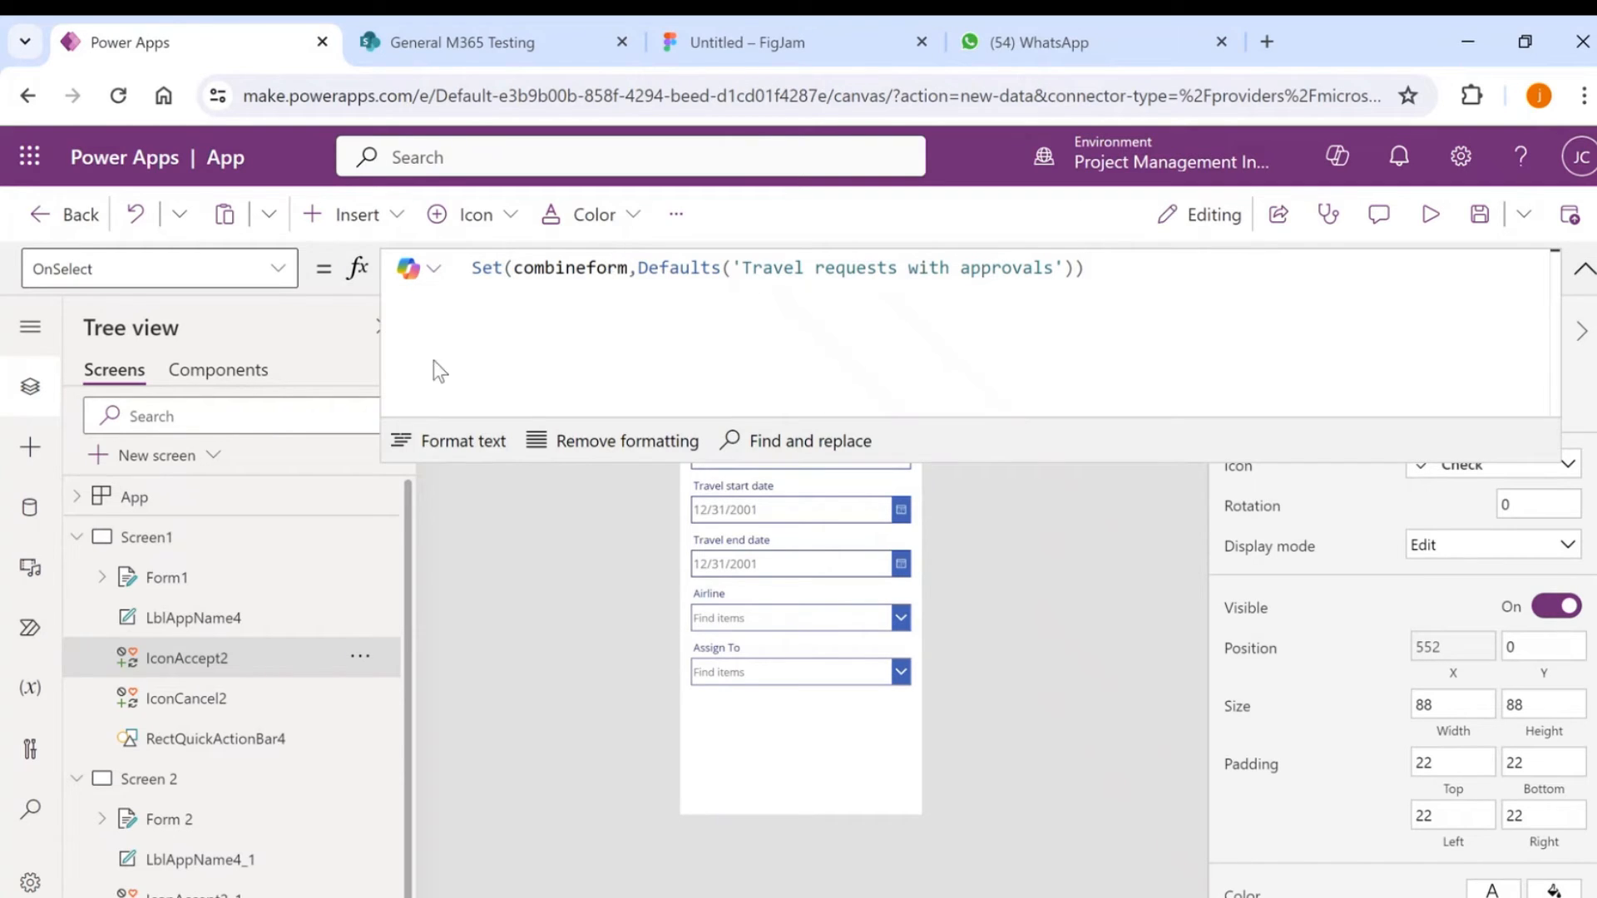
click(445, 453)
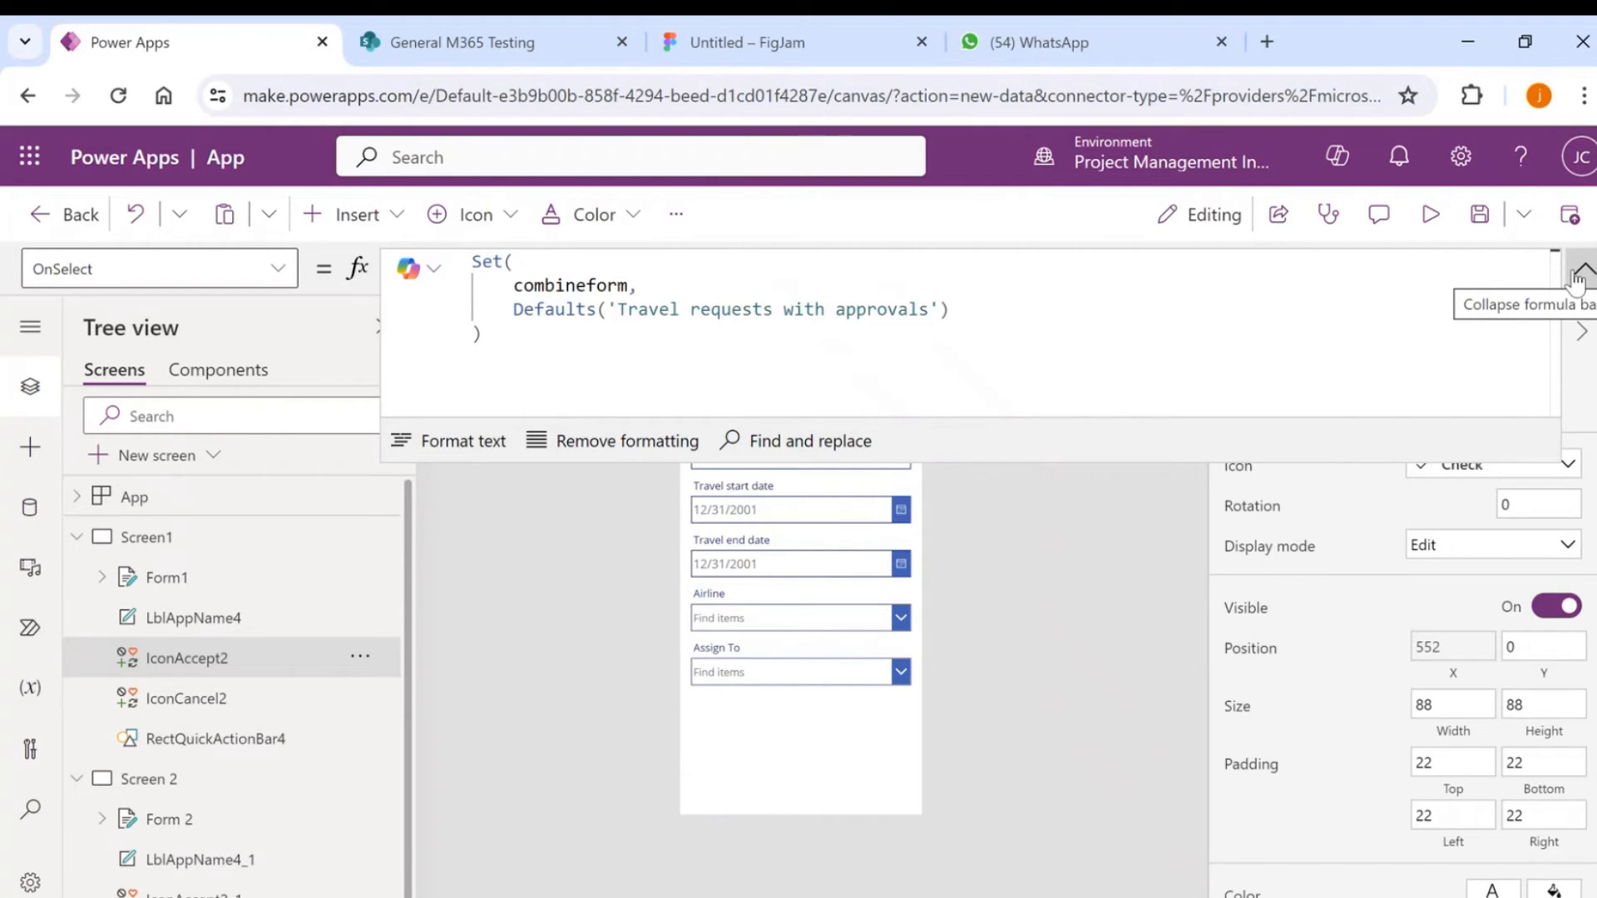
click(516, 333)
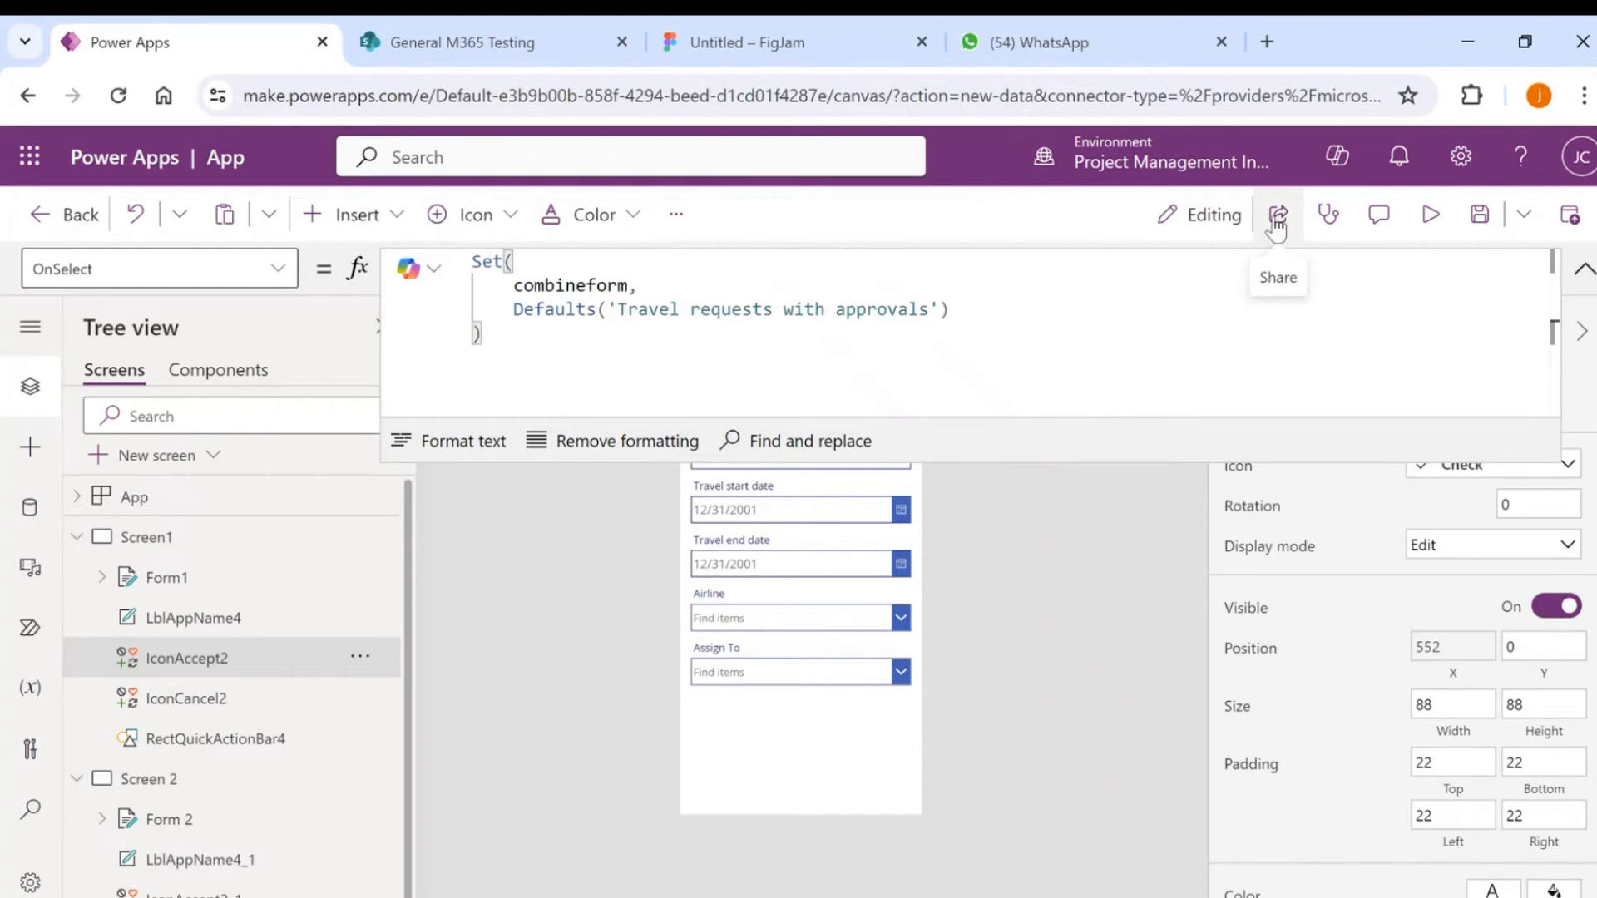
text(;)
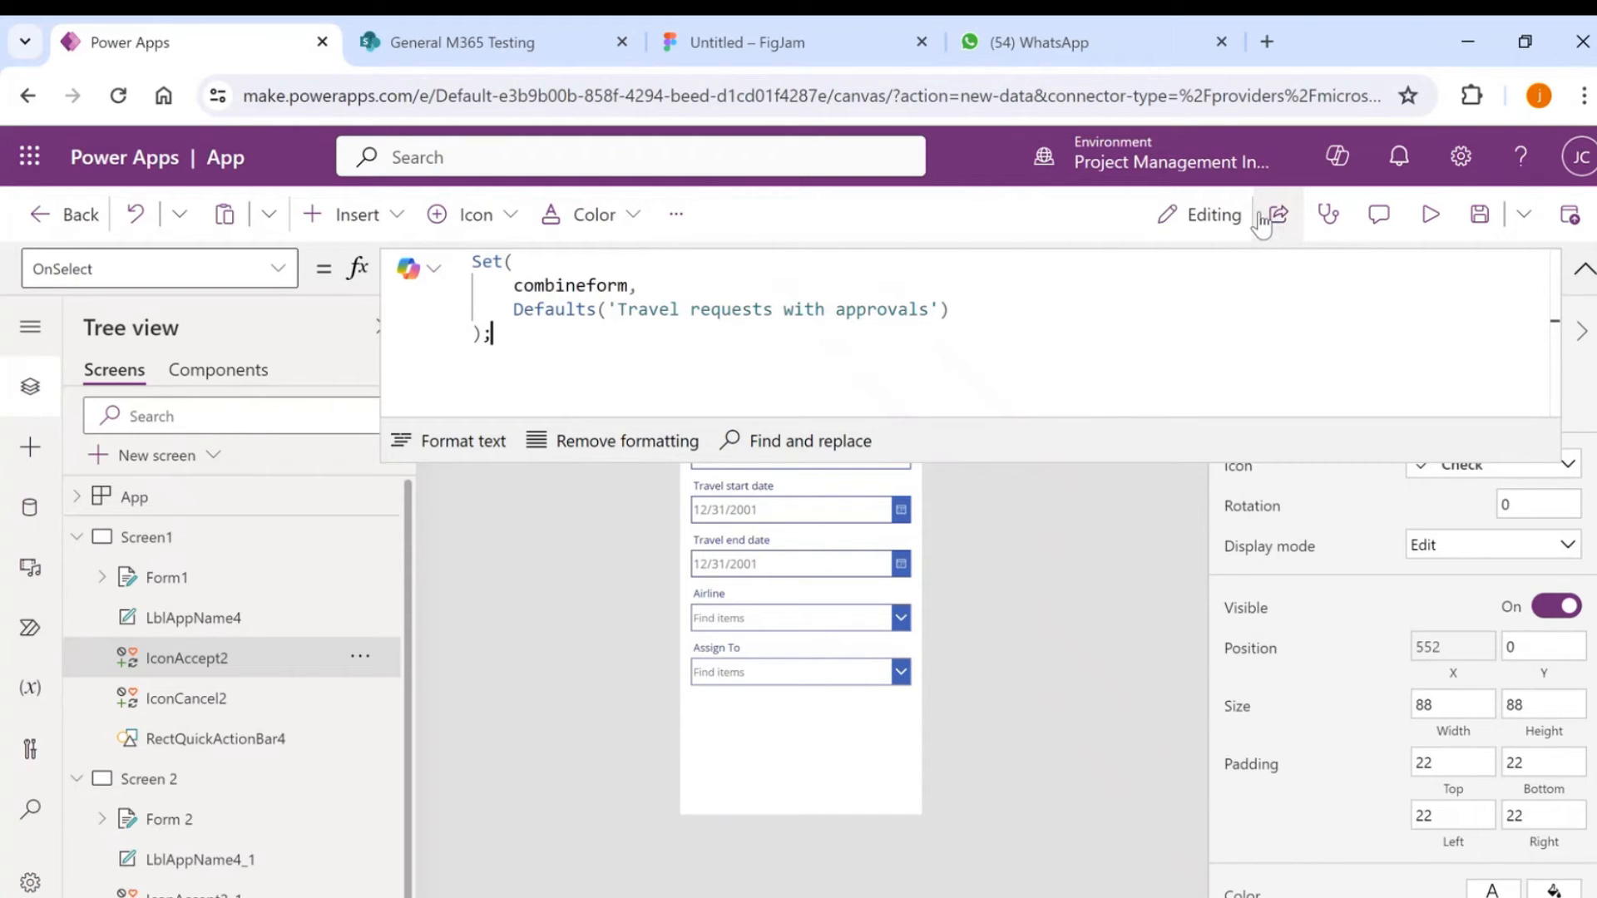
text(navigate(screen)
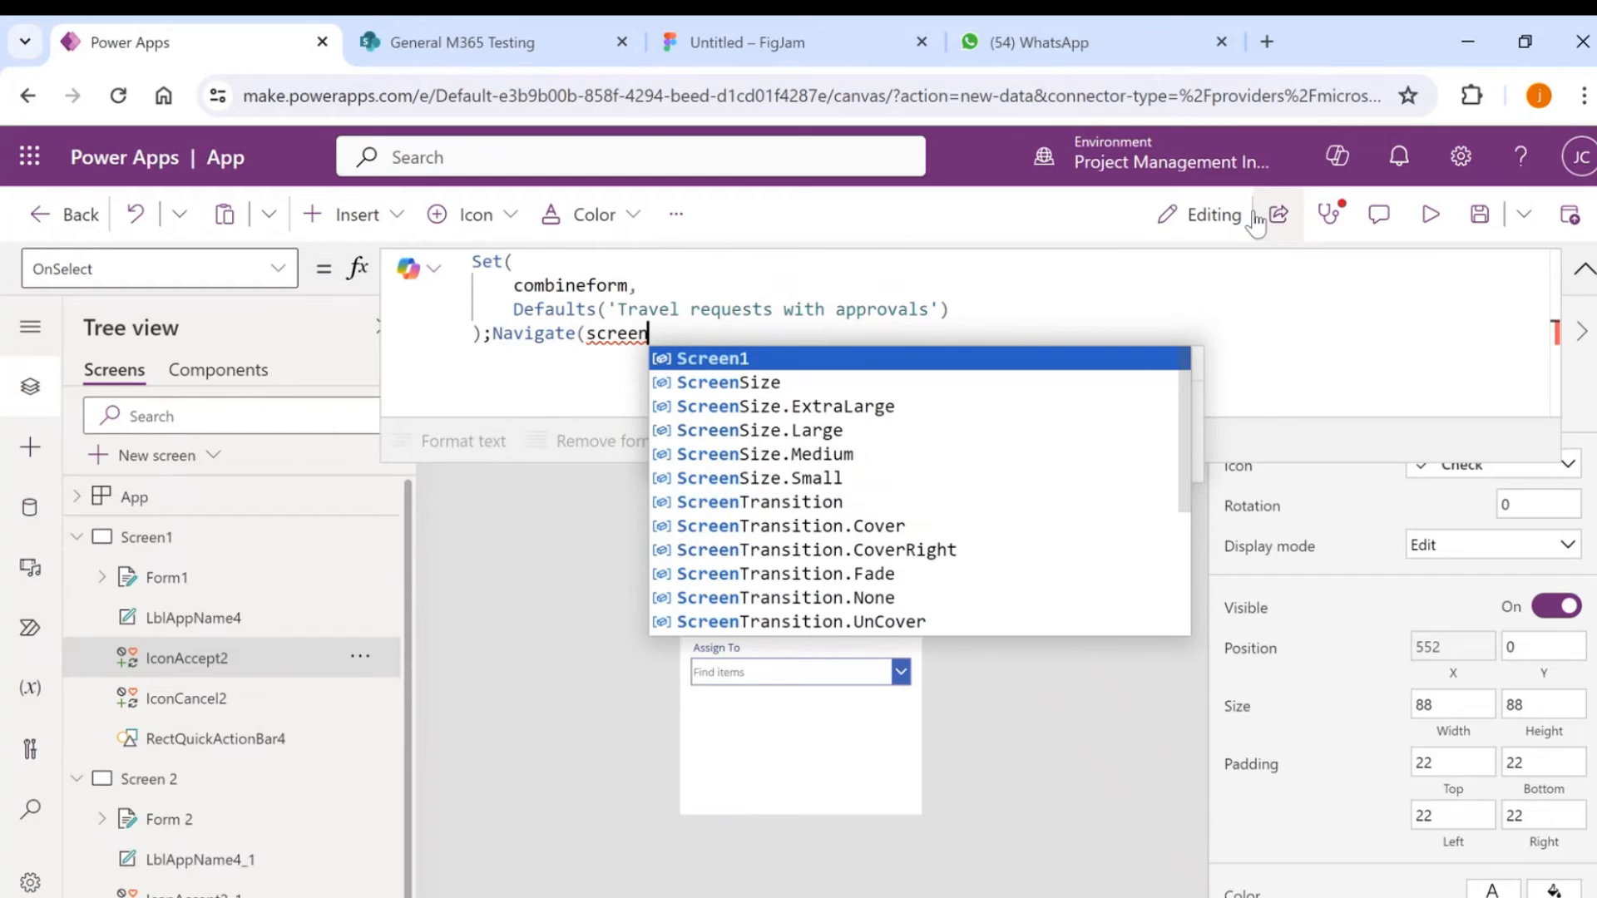
text(2)
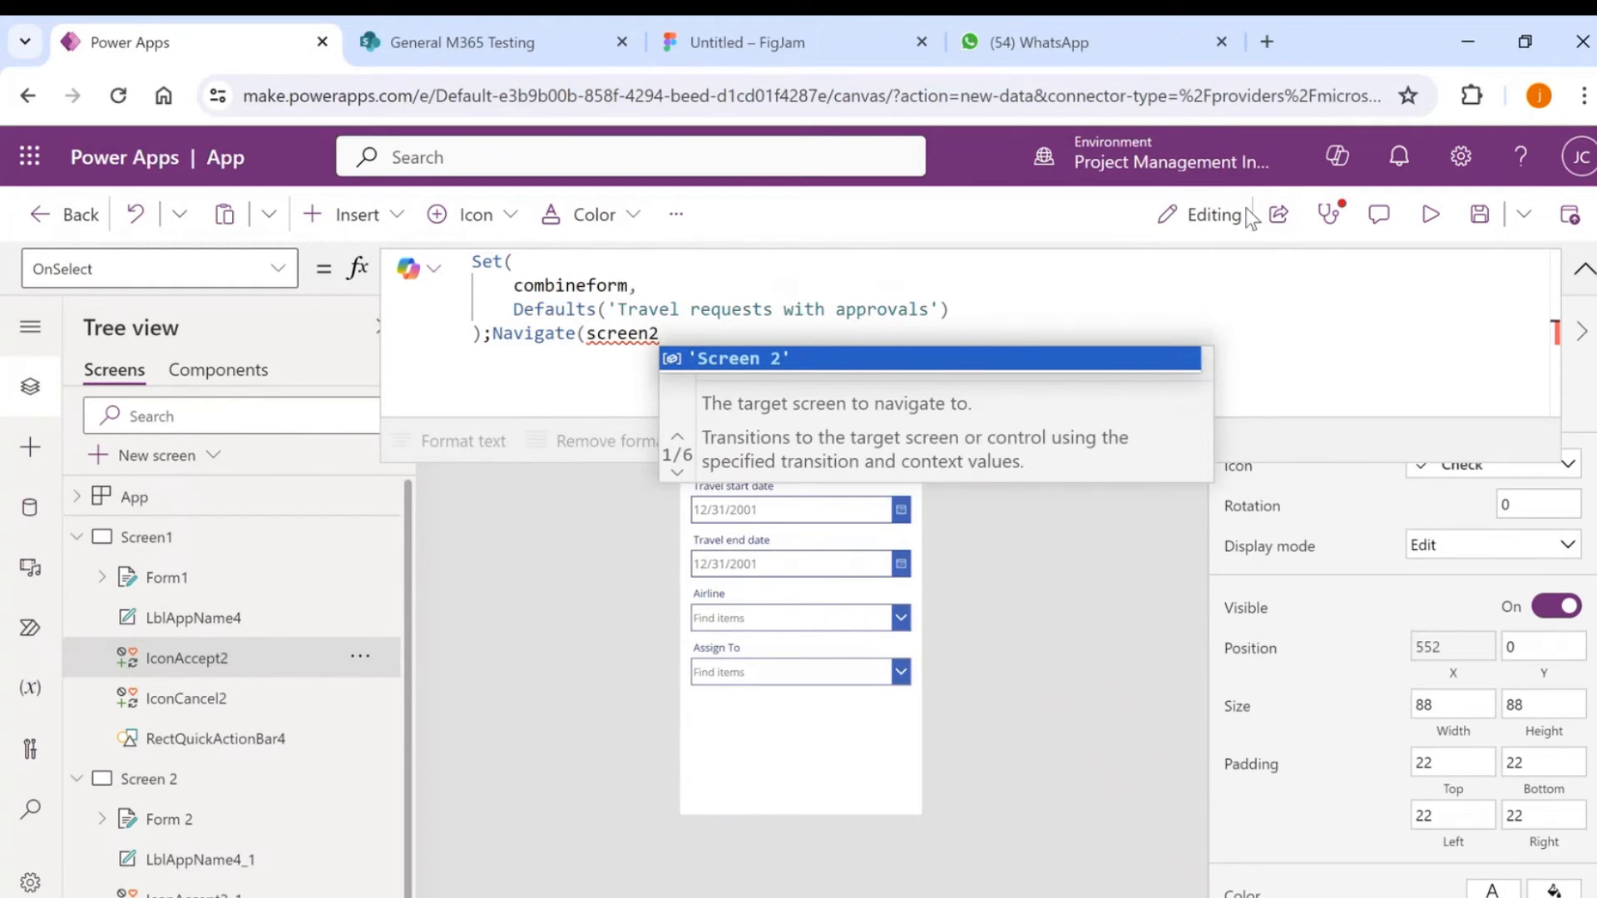
key(Tab)
text(,)
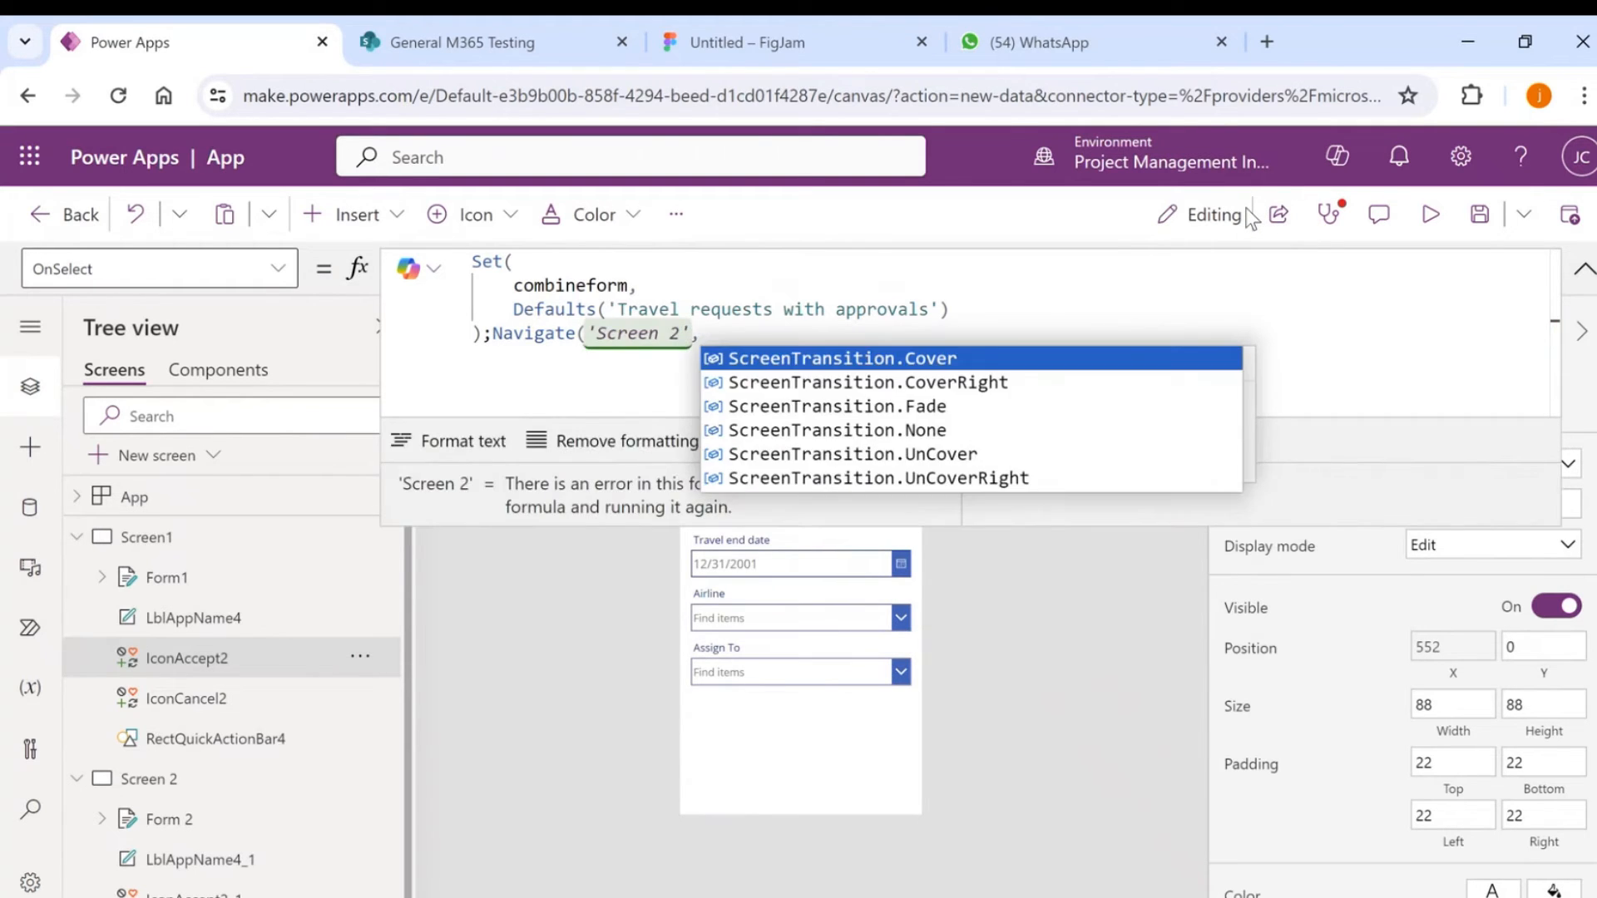
key(Down)
key(Tab)
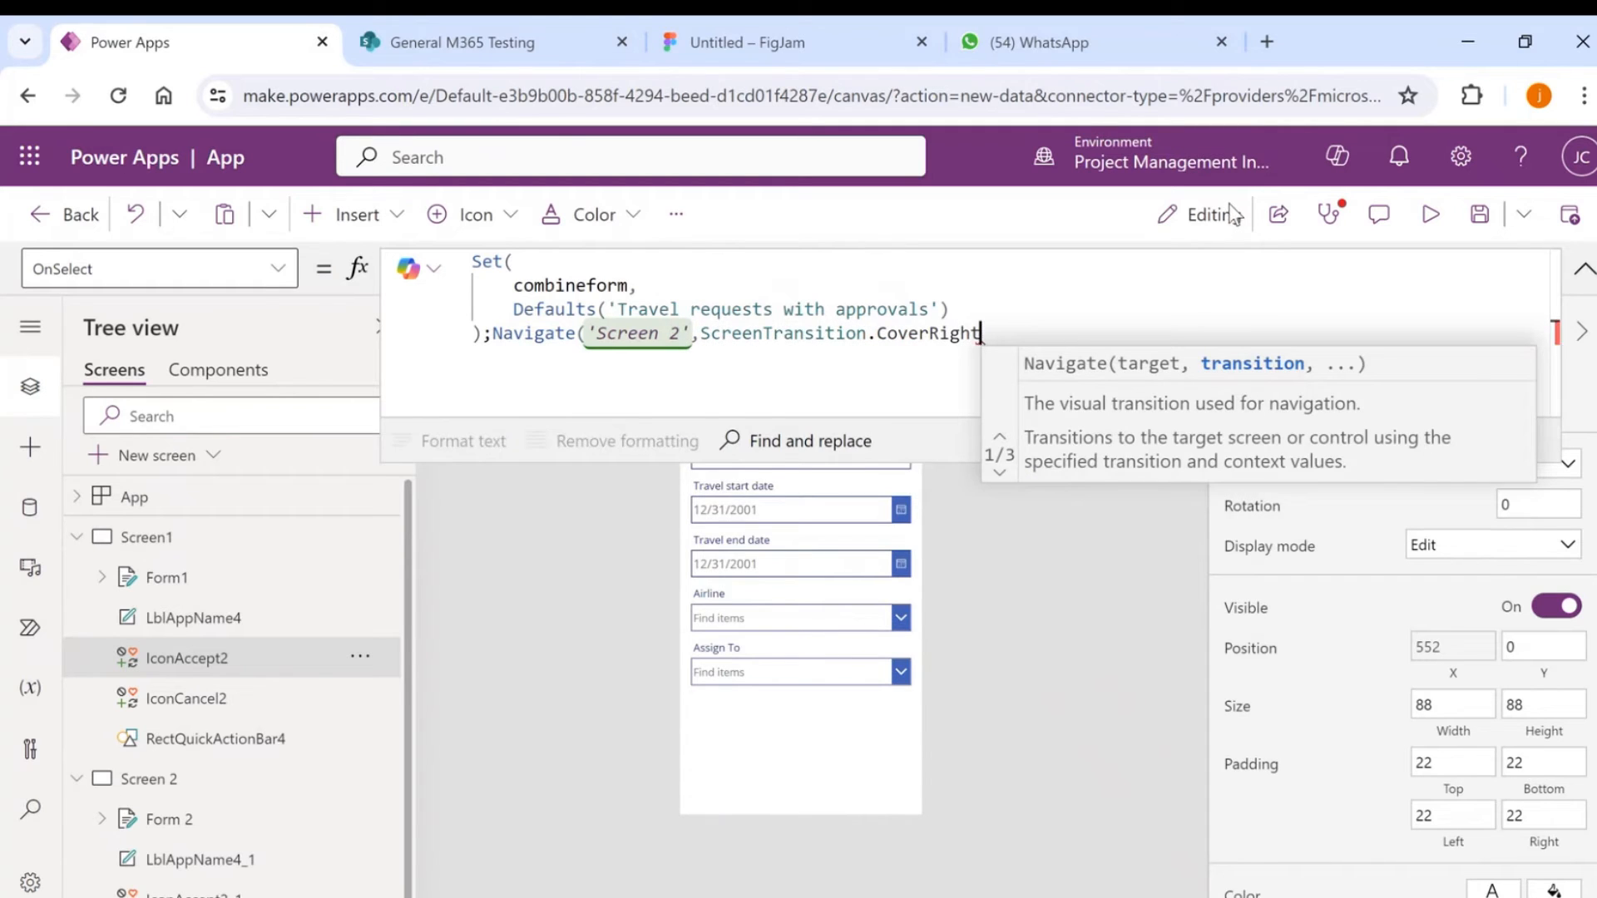
text())
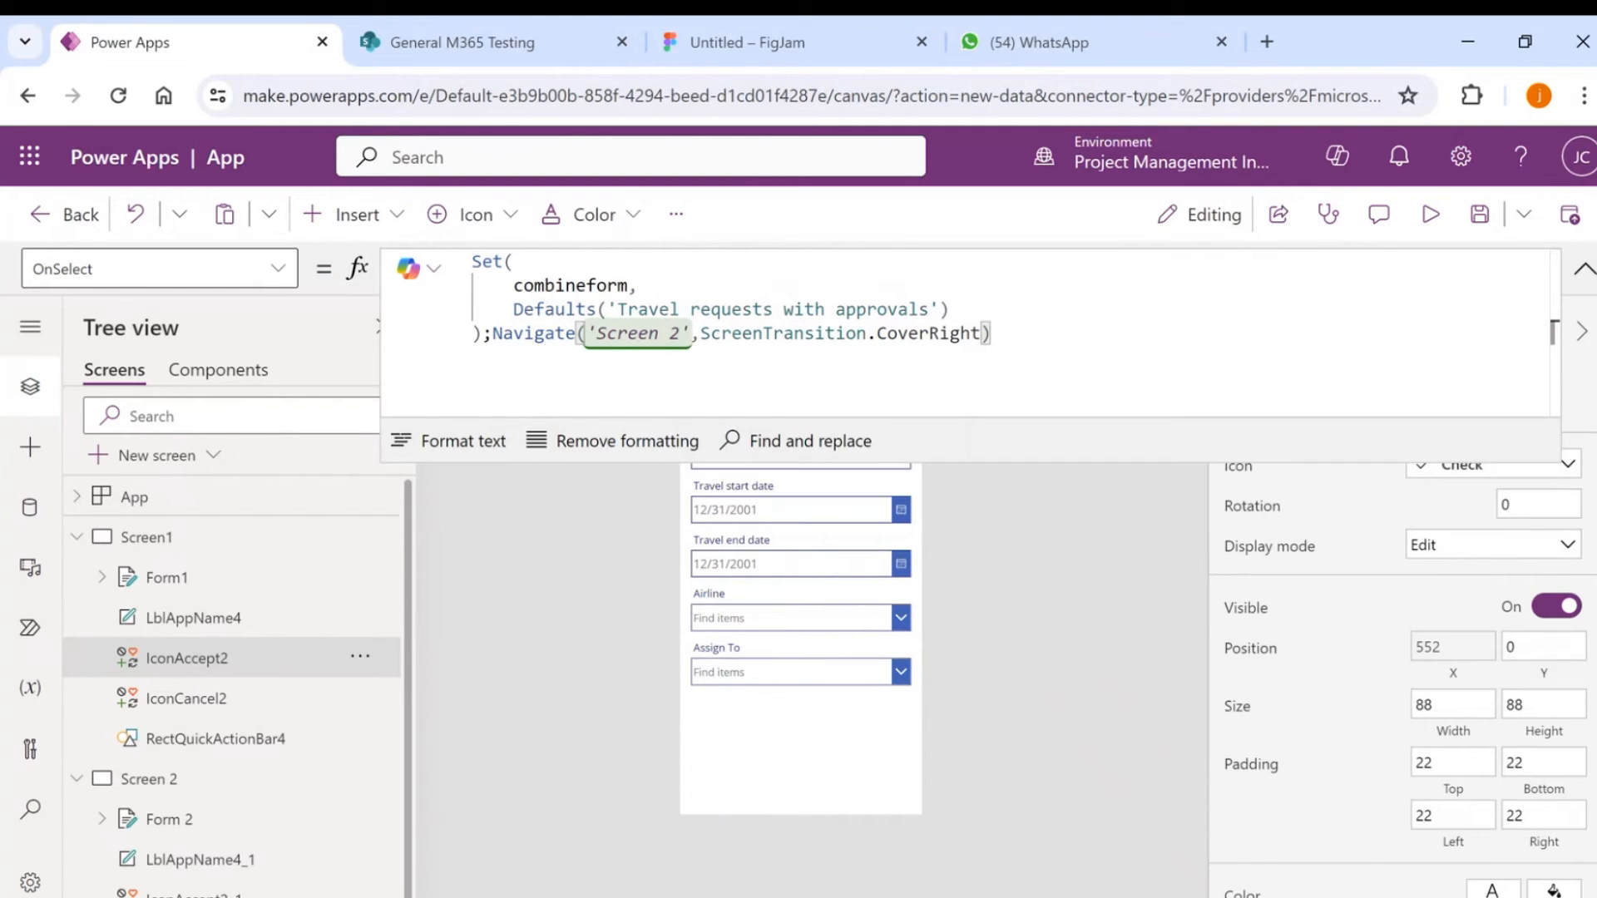
Format the check icon's complete OnSelect formula over multiple lines and collapse the expanded formula editor.
click(457, 460)
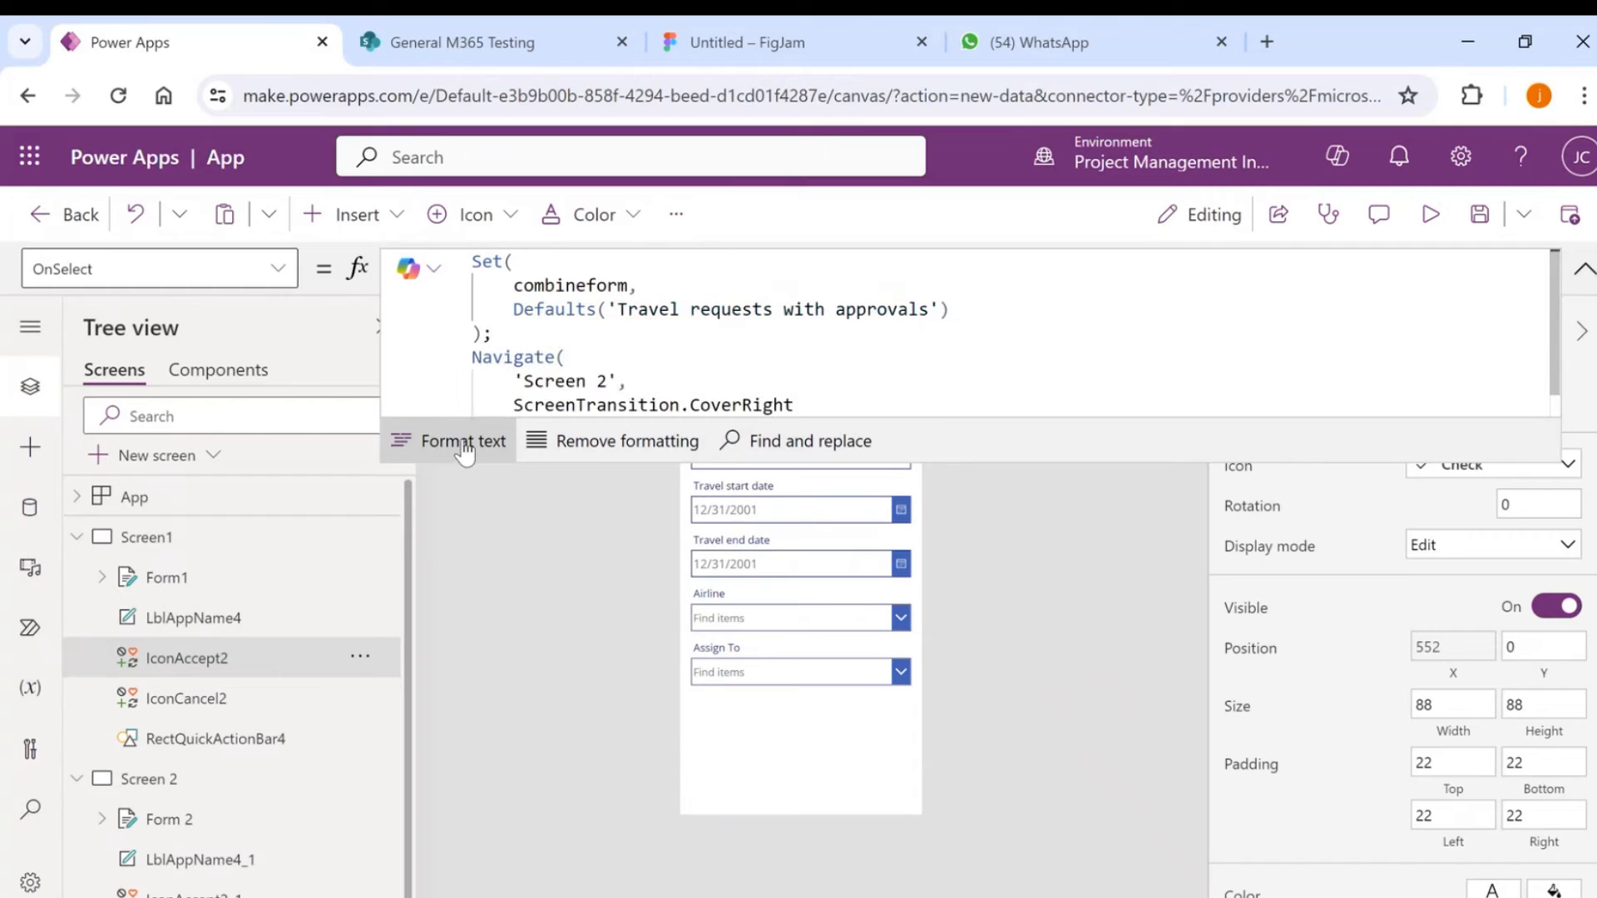
scroll(866, 365, down, 1)
scroll(893, 366, up, 1)
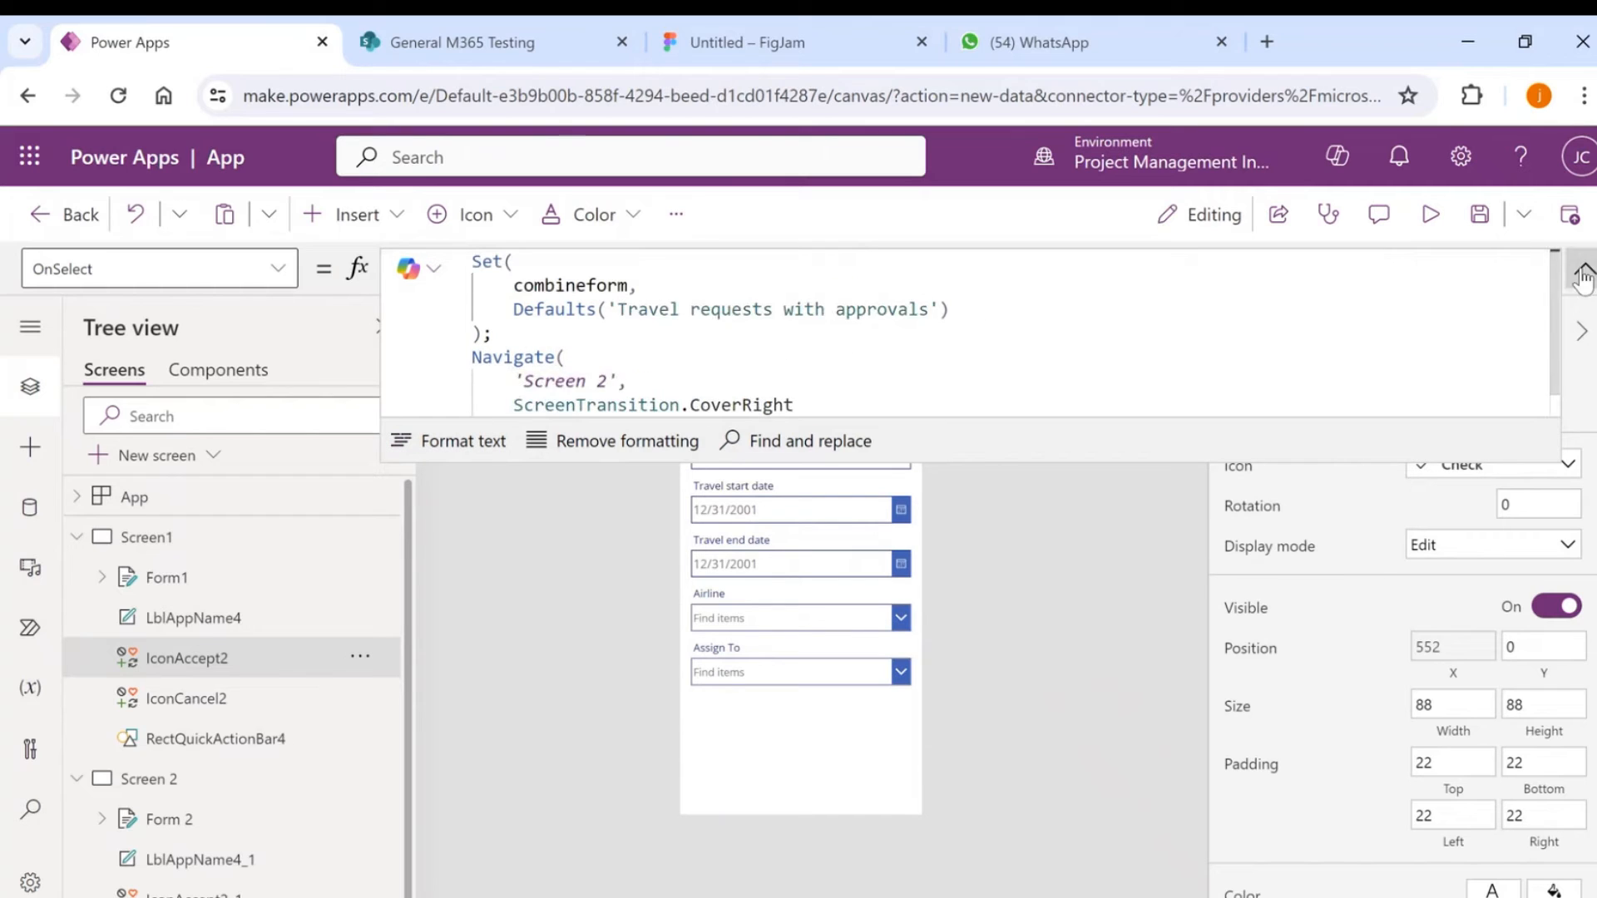
click(1585, 268)
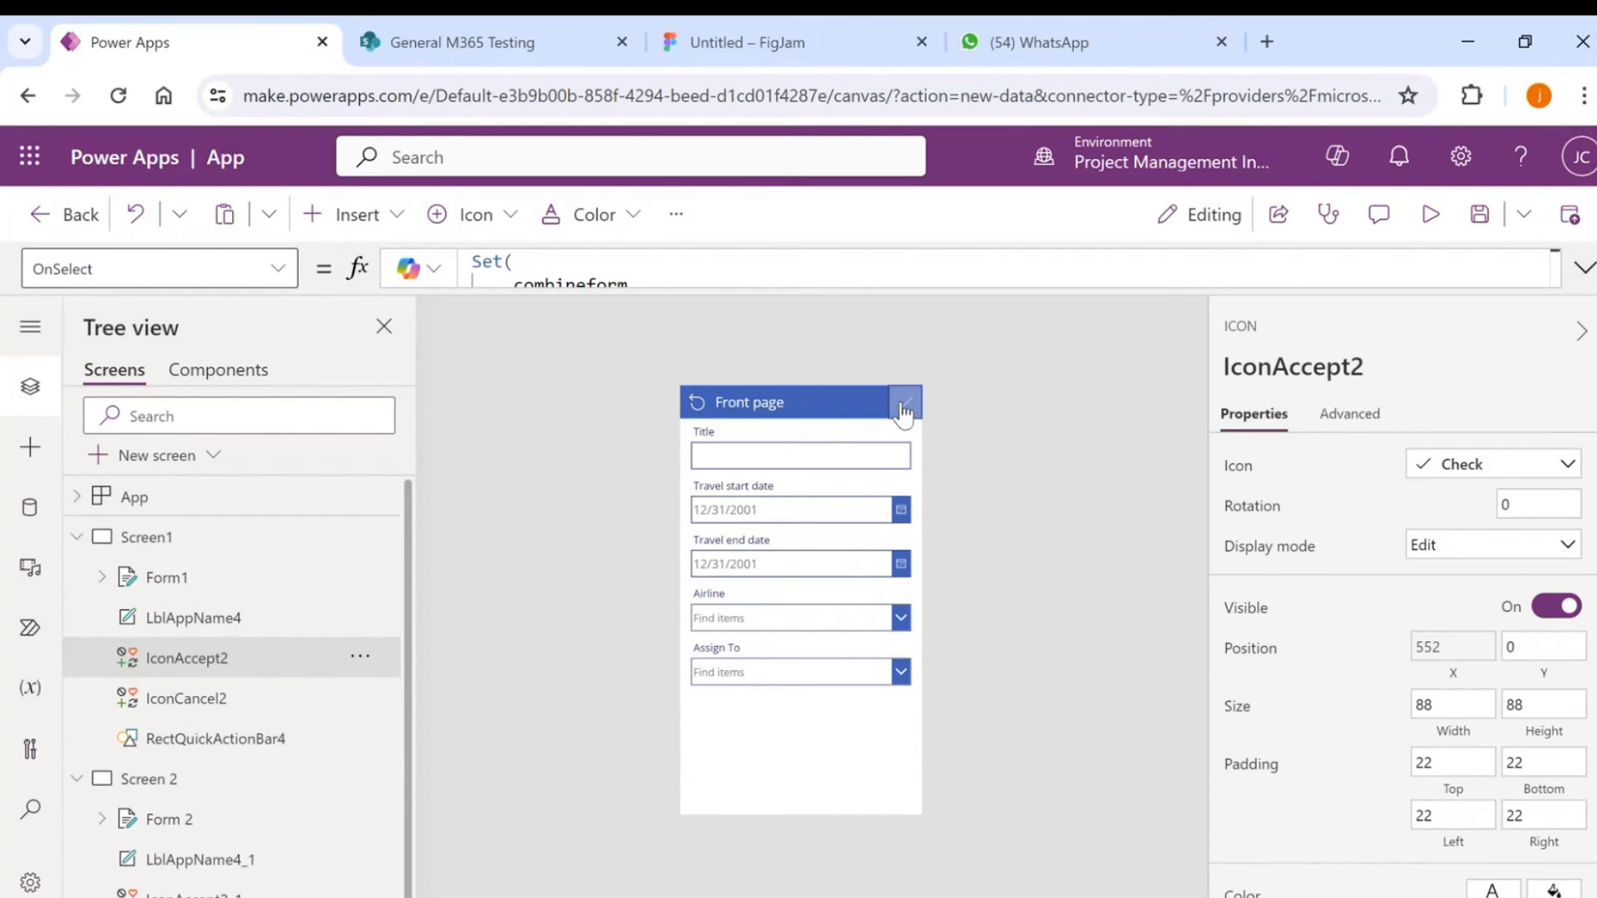
Test the navigation from the Front page to the Details Page, back again, and forward once more.
alt+click(905, 402)
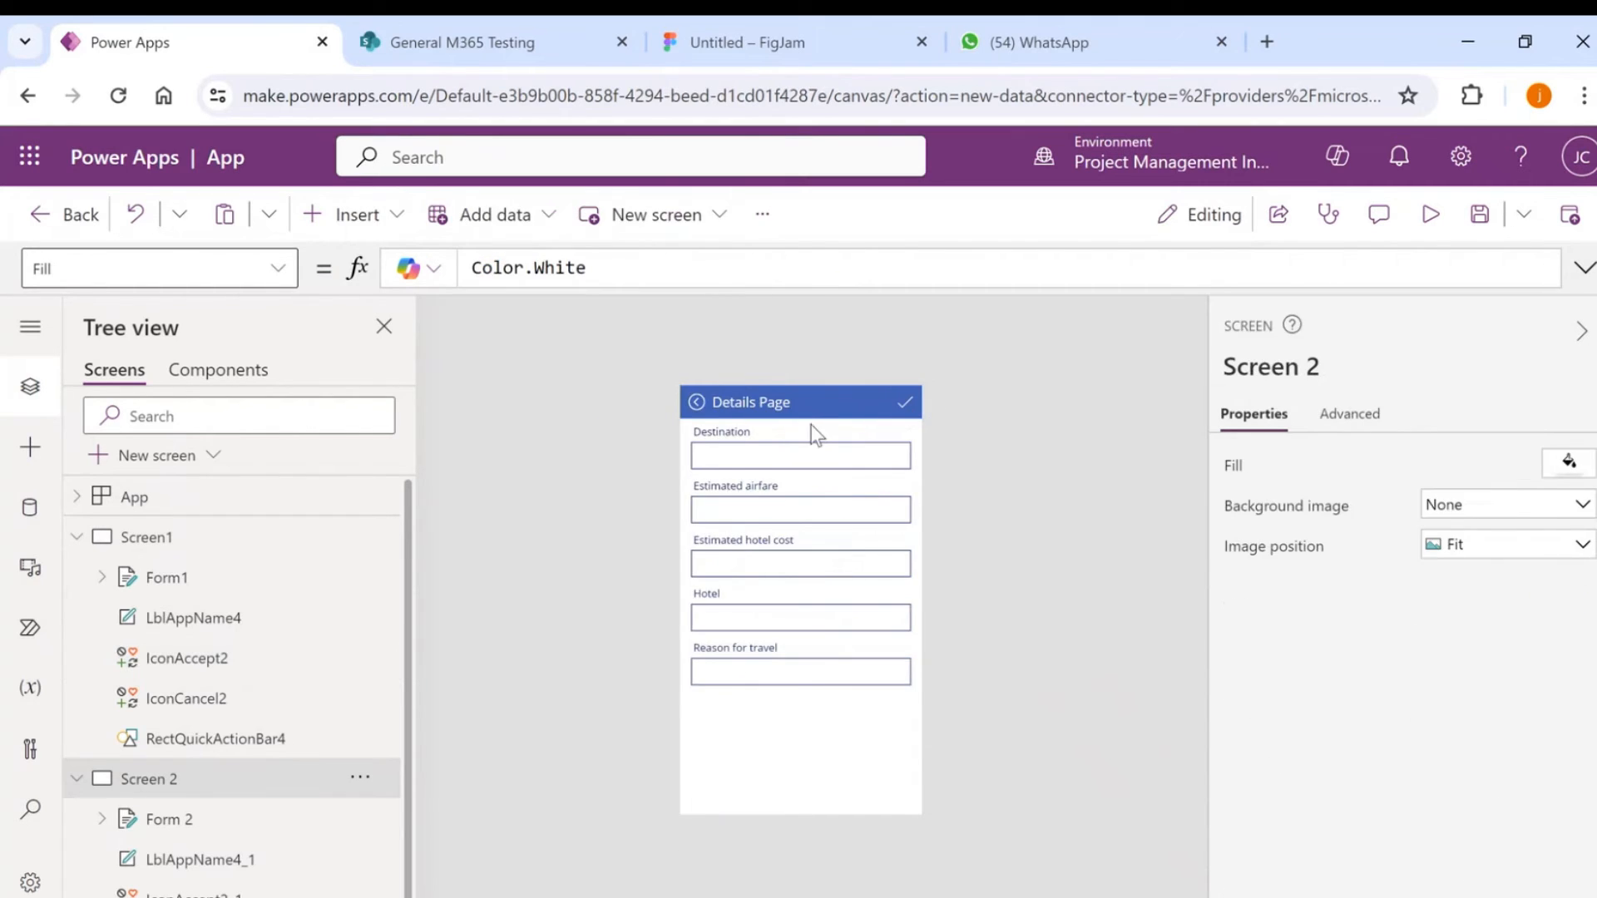
alt+click(696, 402)
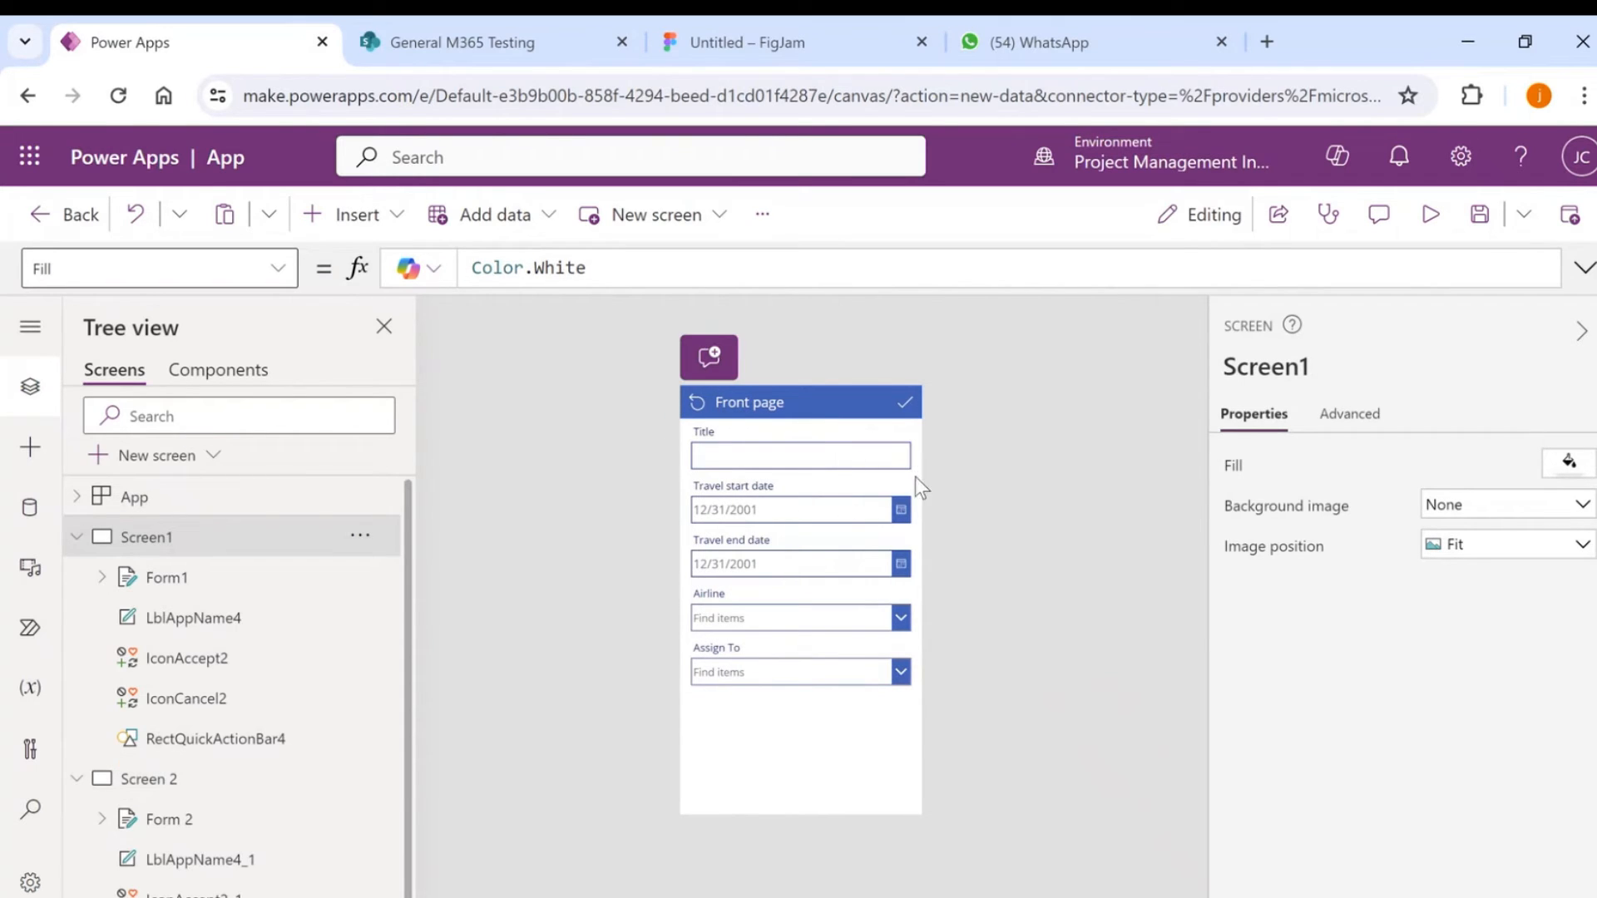
alt+click(907, 408)
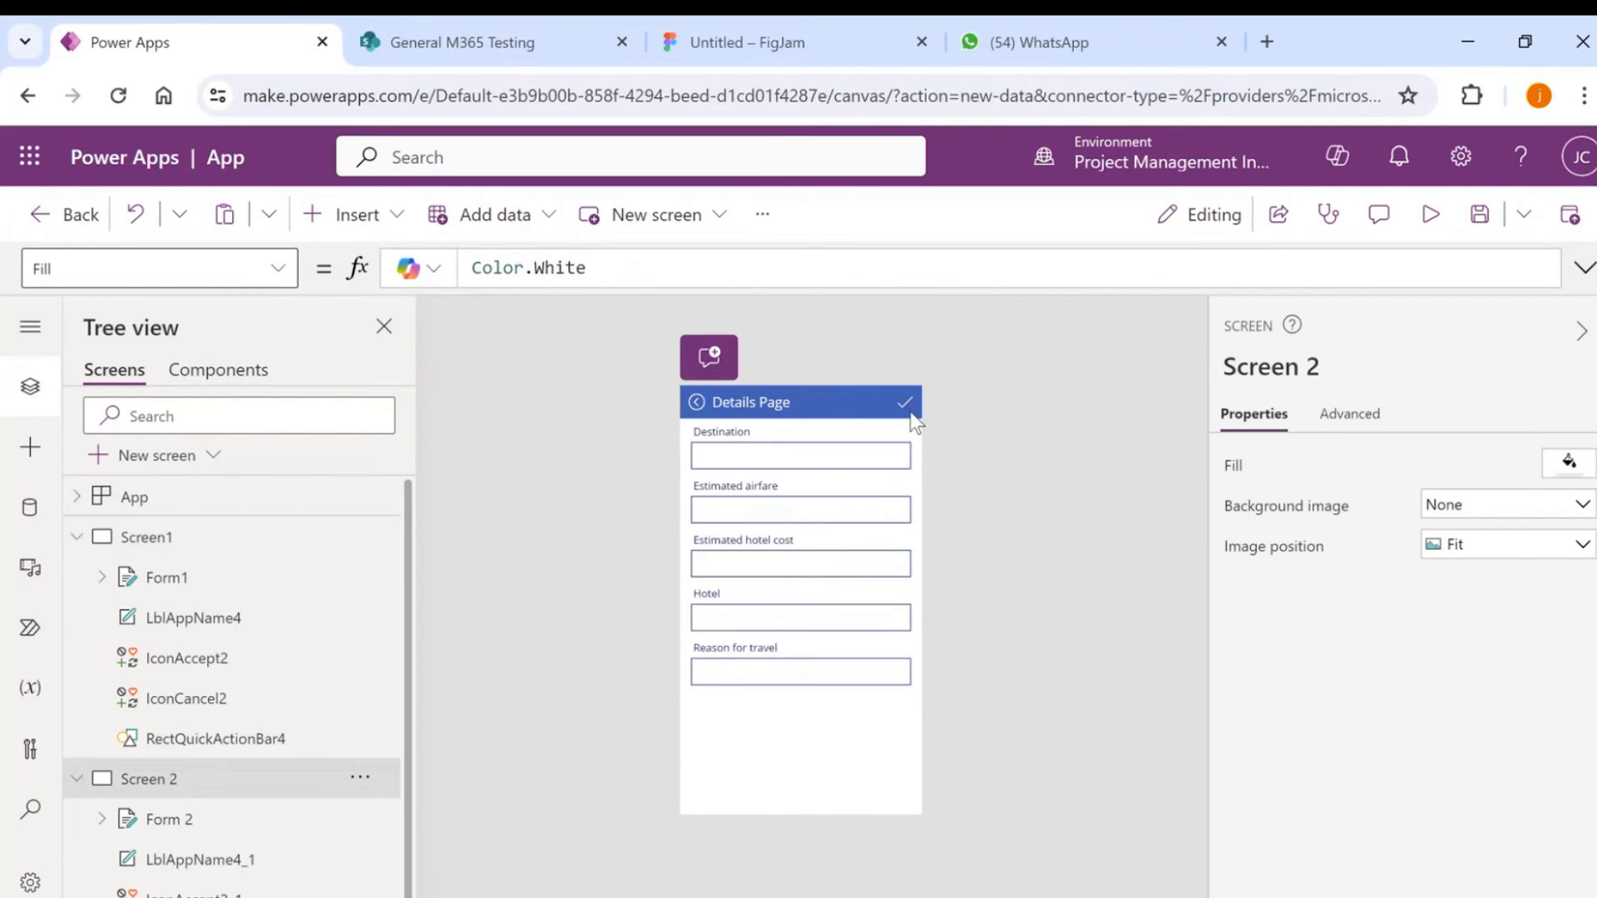
Begin the OnSelect formula of the Details Page's check icon with Patch('Travel requests with approvals', as the data source.
click(908, 408)
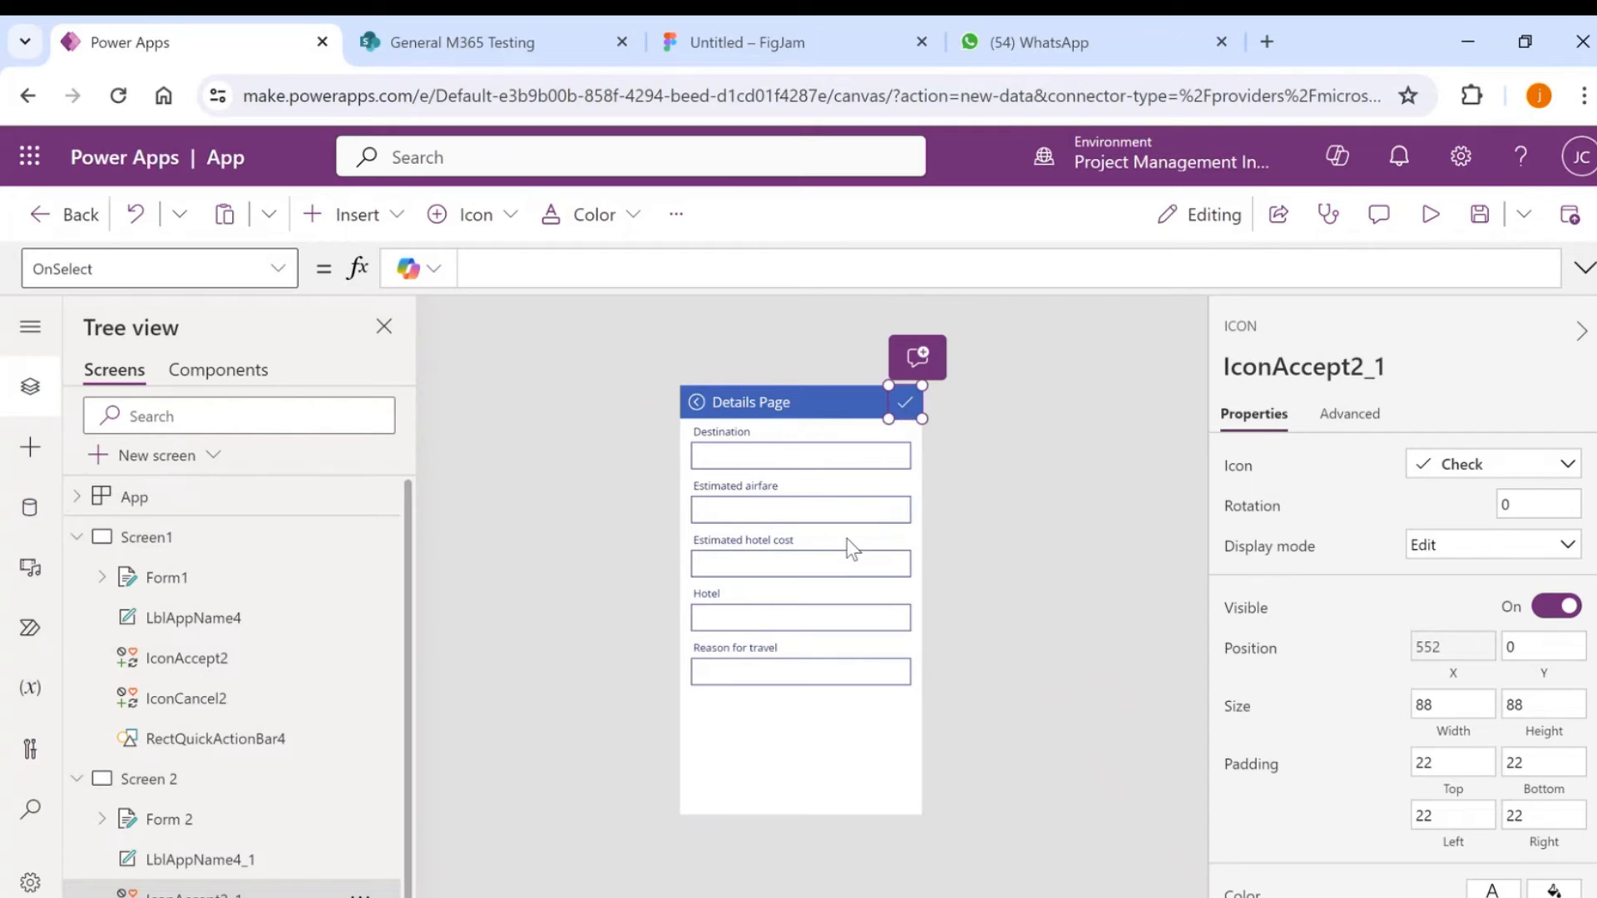
click(522, 268)
text(patch)
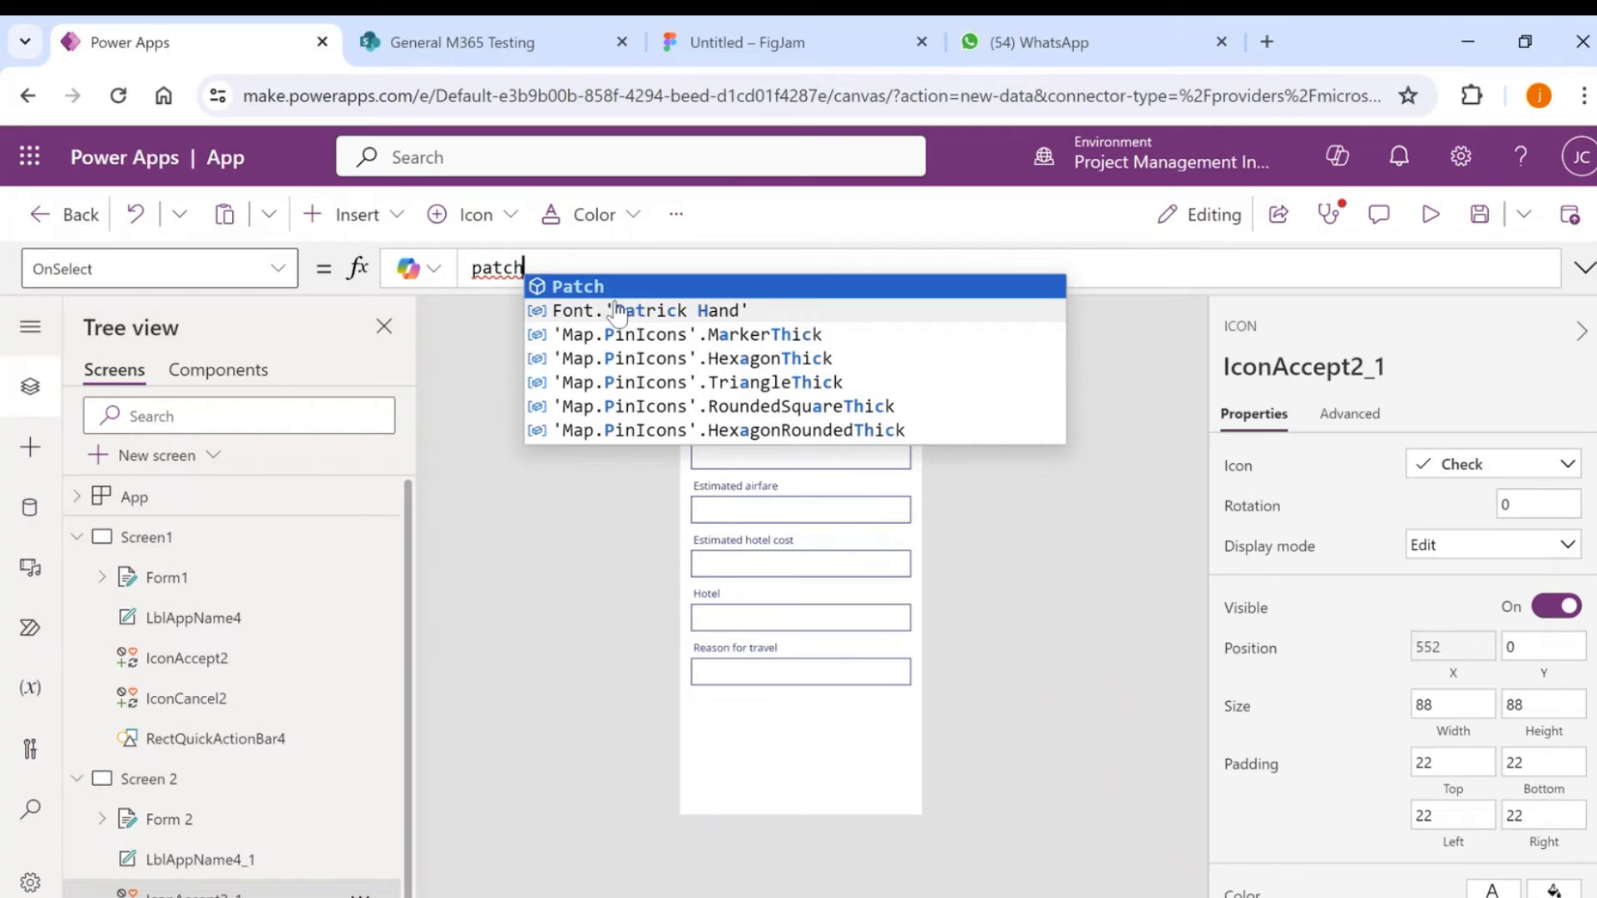
key(Tab)
text(()
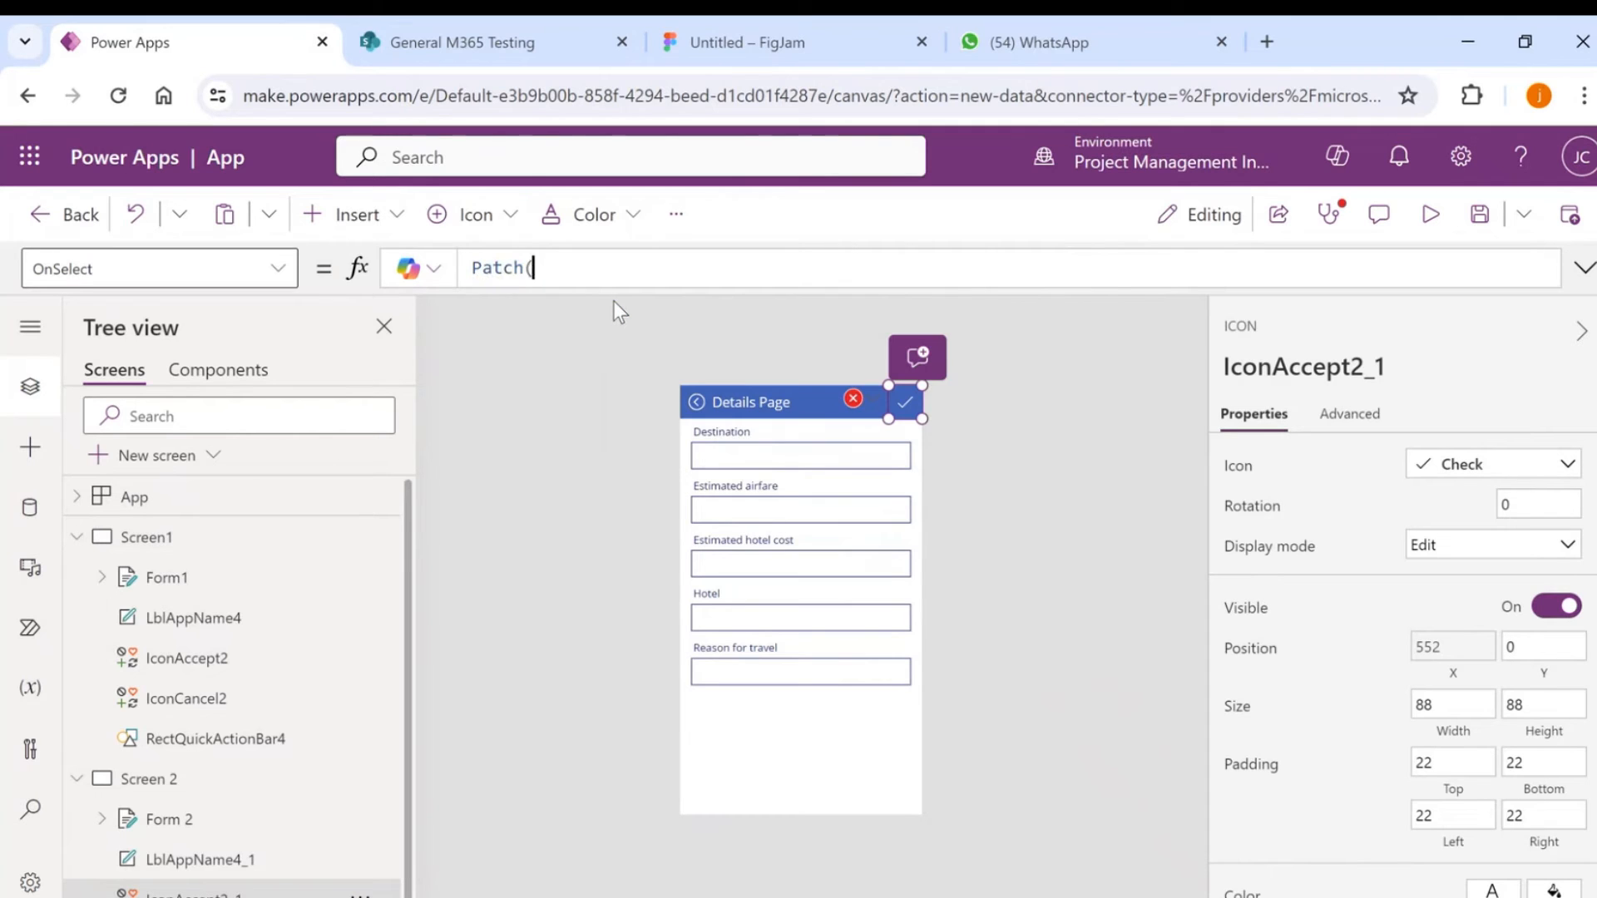
key(Tab)
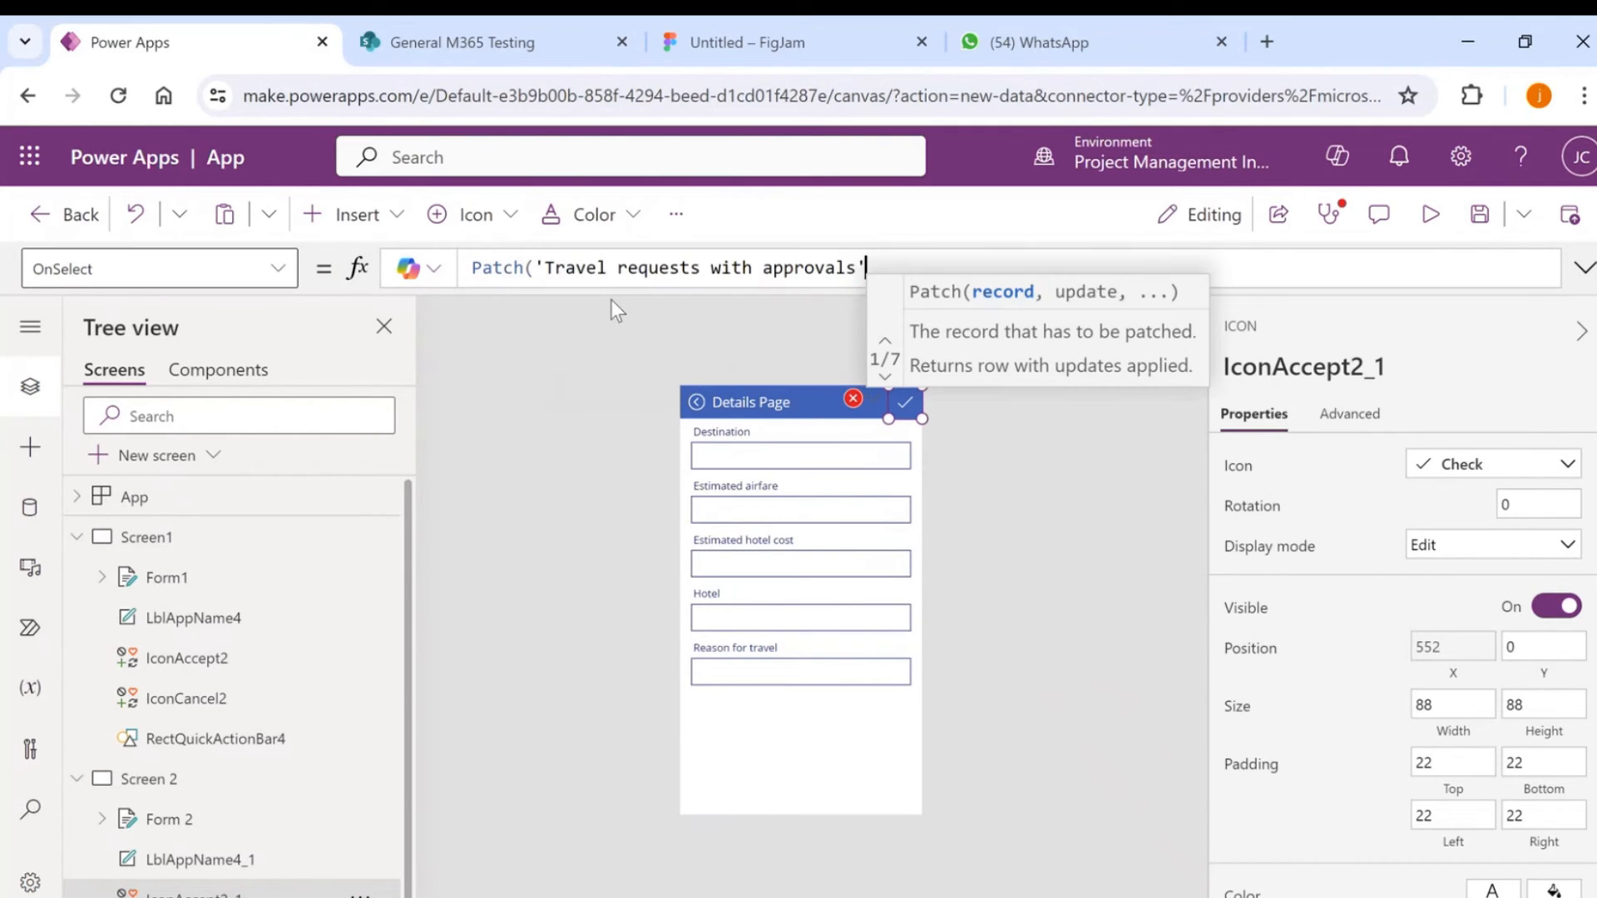
text(,)
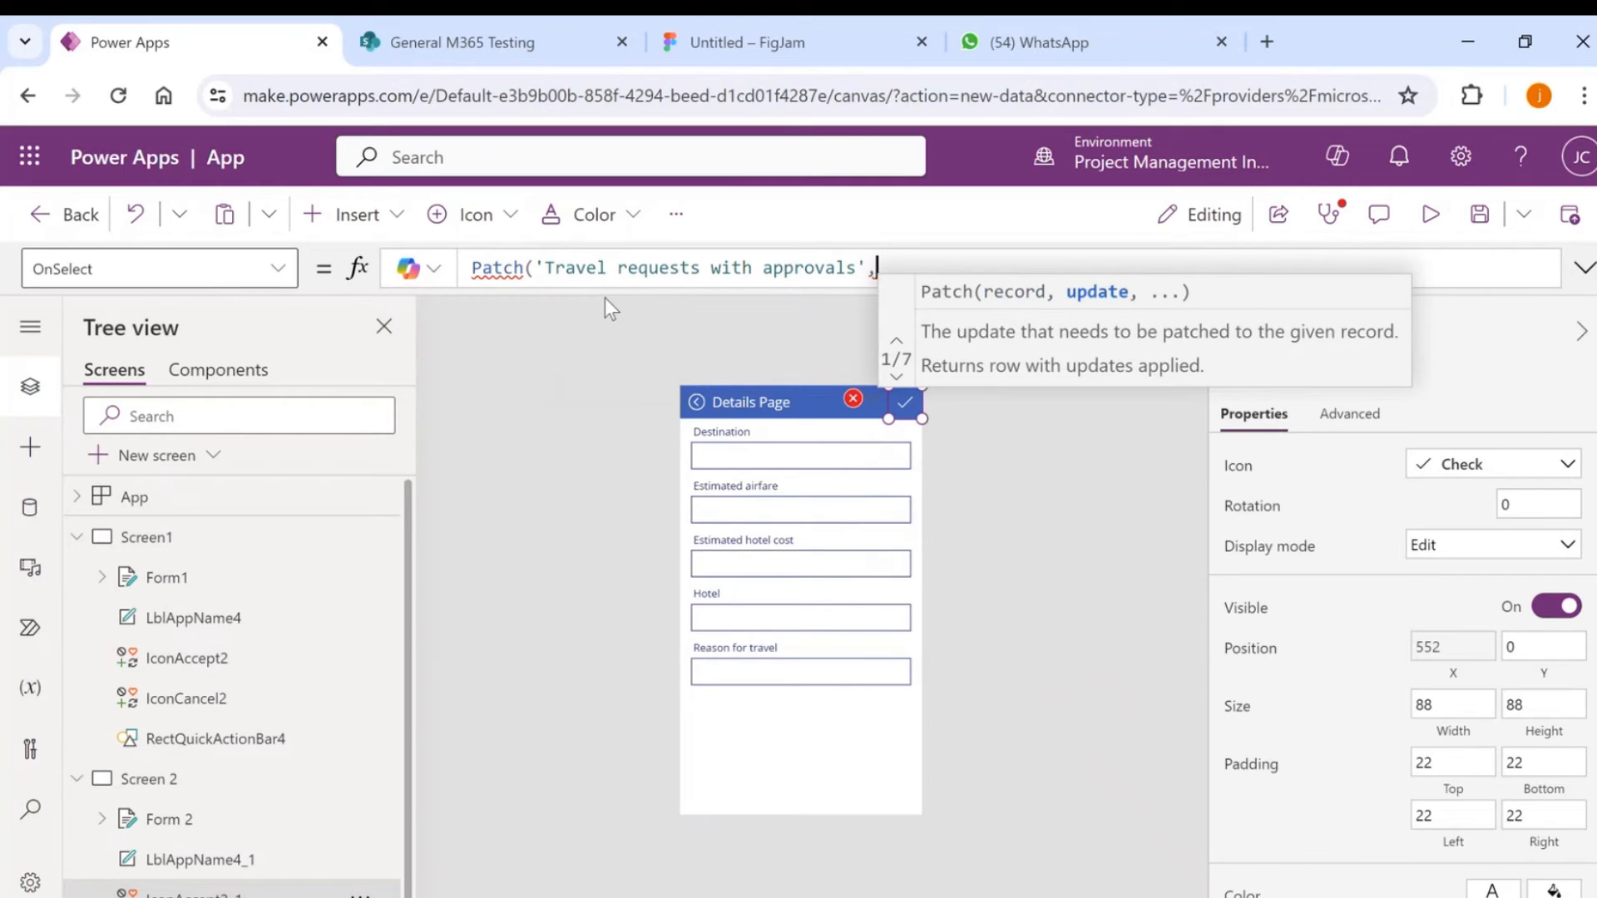
Add combineform as the Patch formula's record and Form1.Updates as its first update.
text(combine)
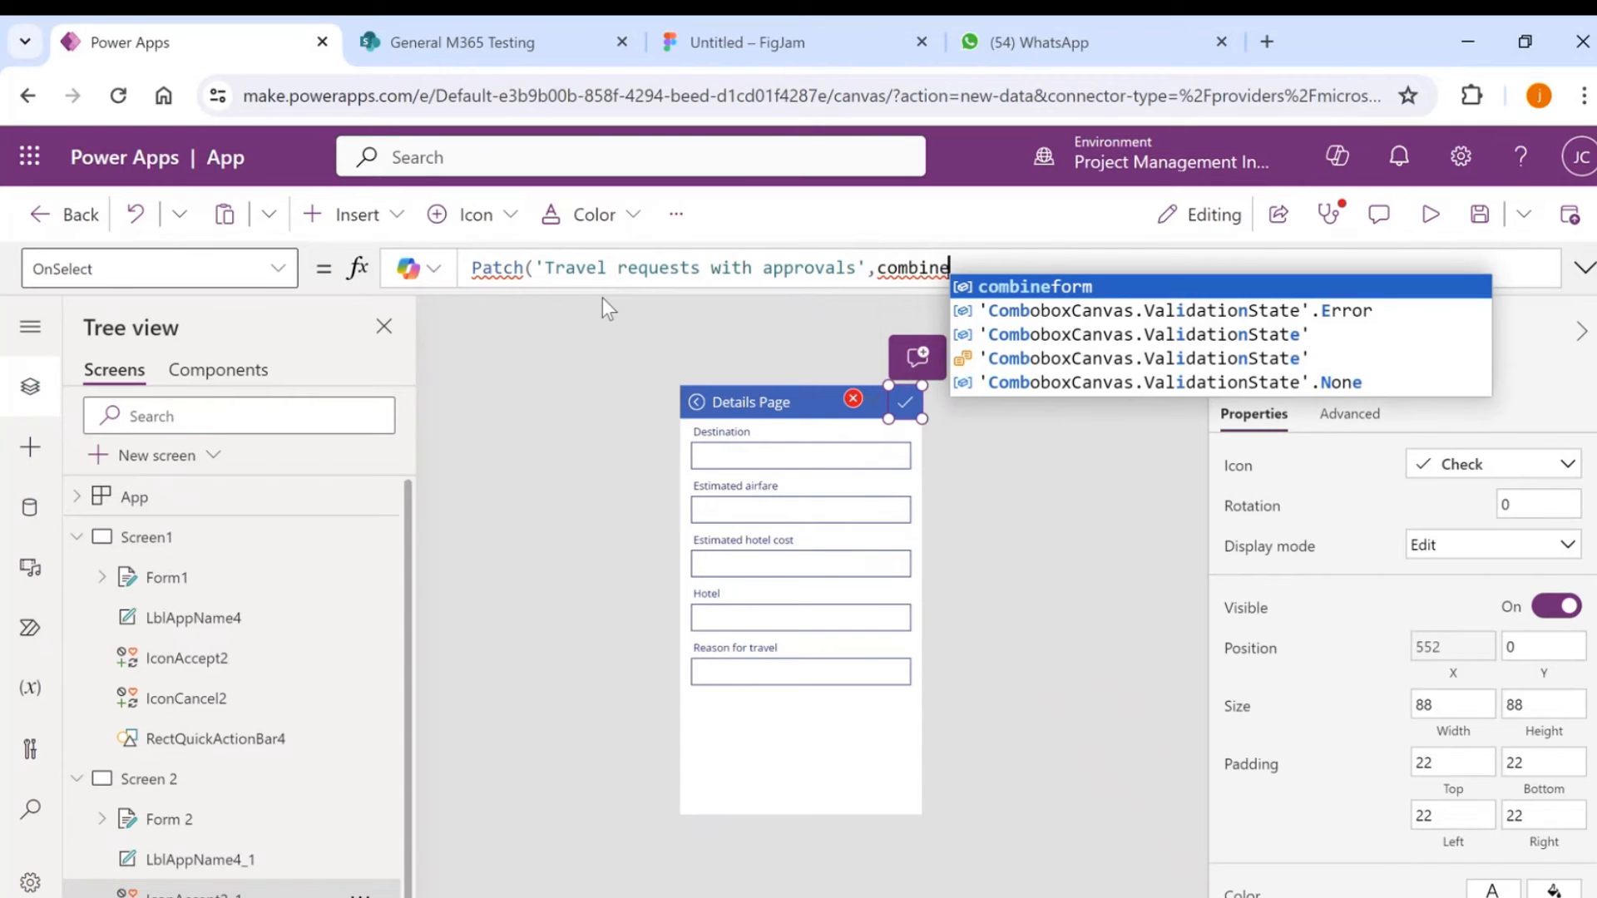
key(Tab)
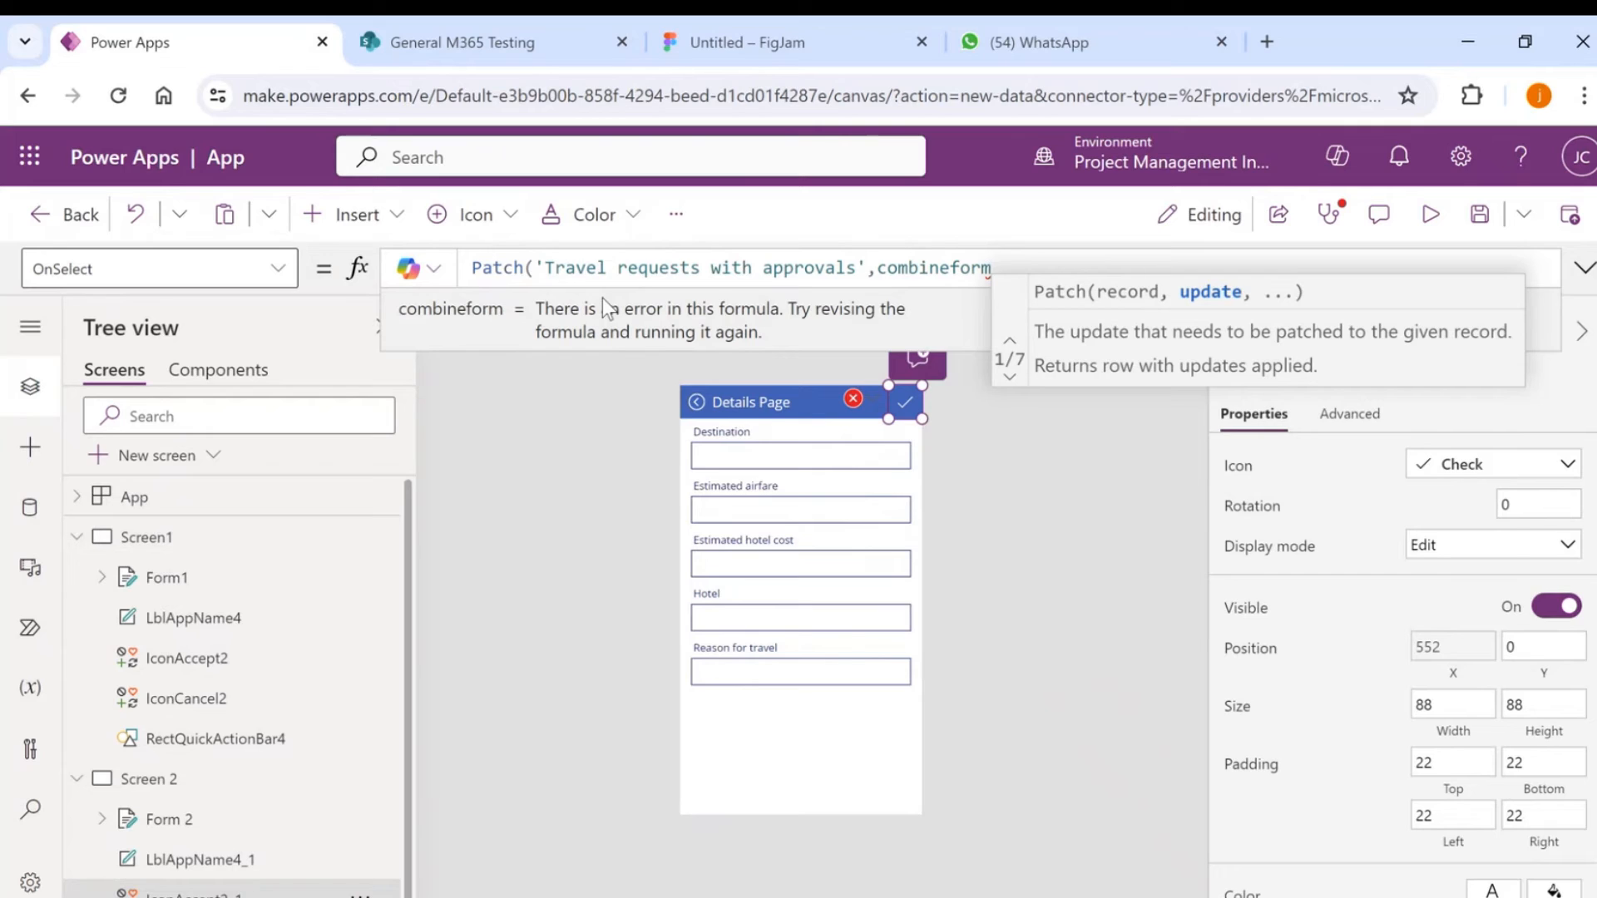
text(,)
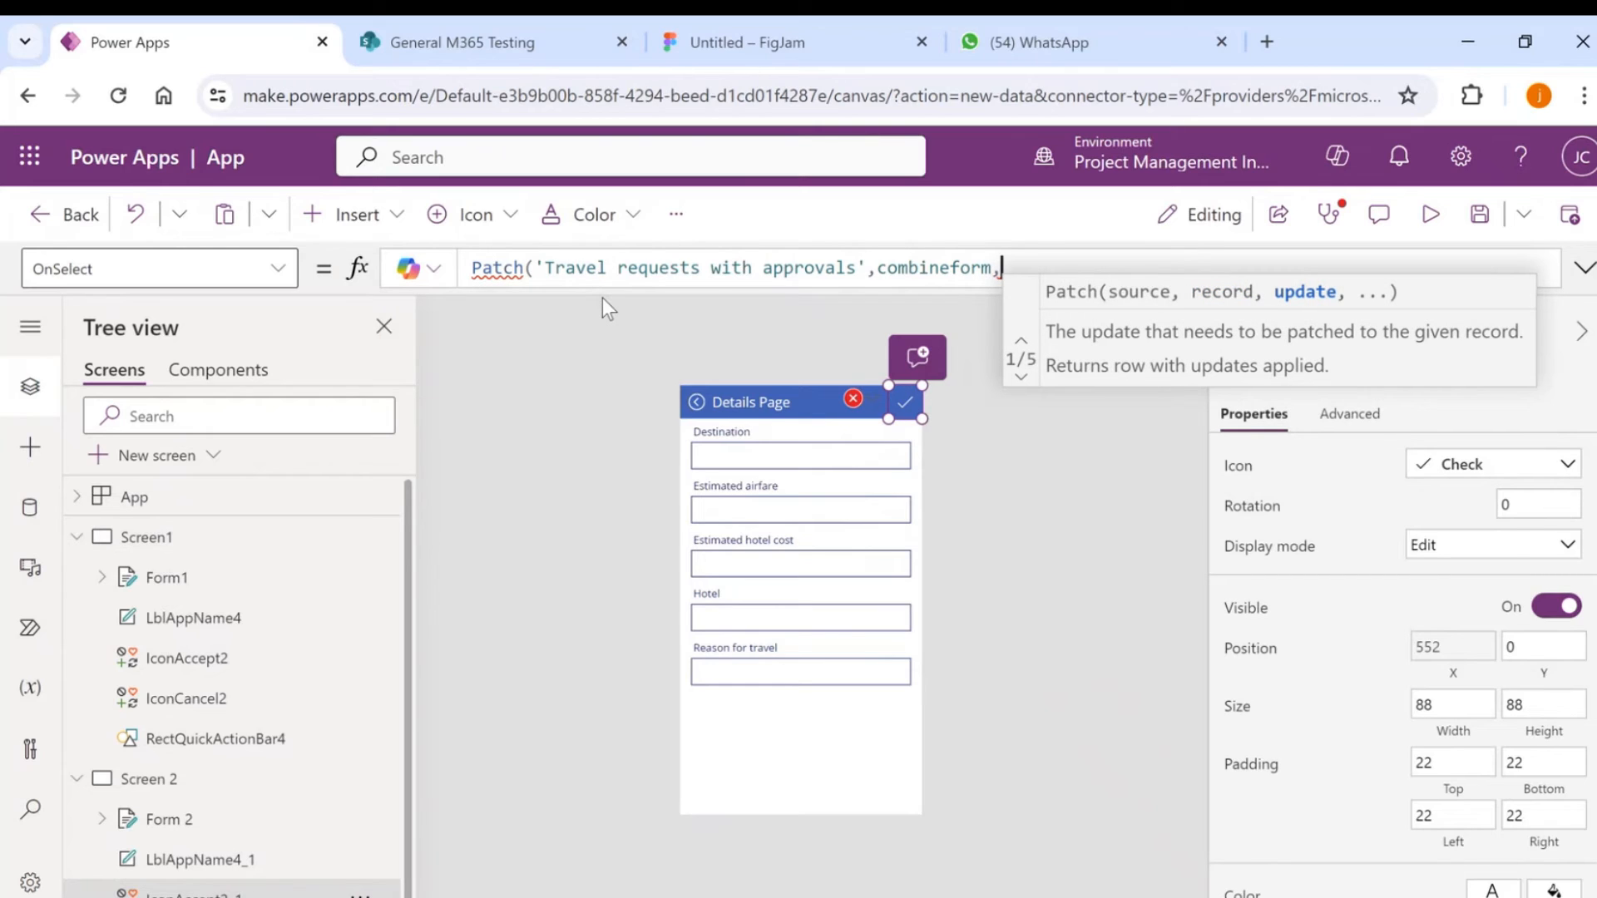
text(form)
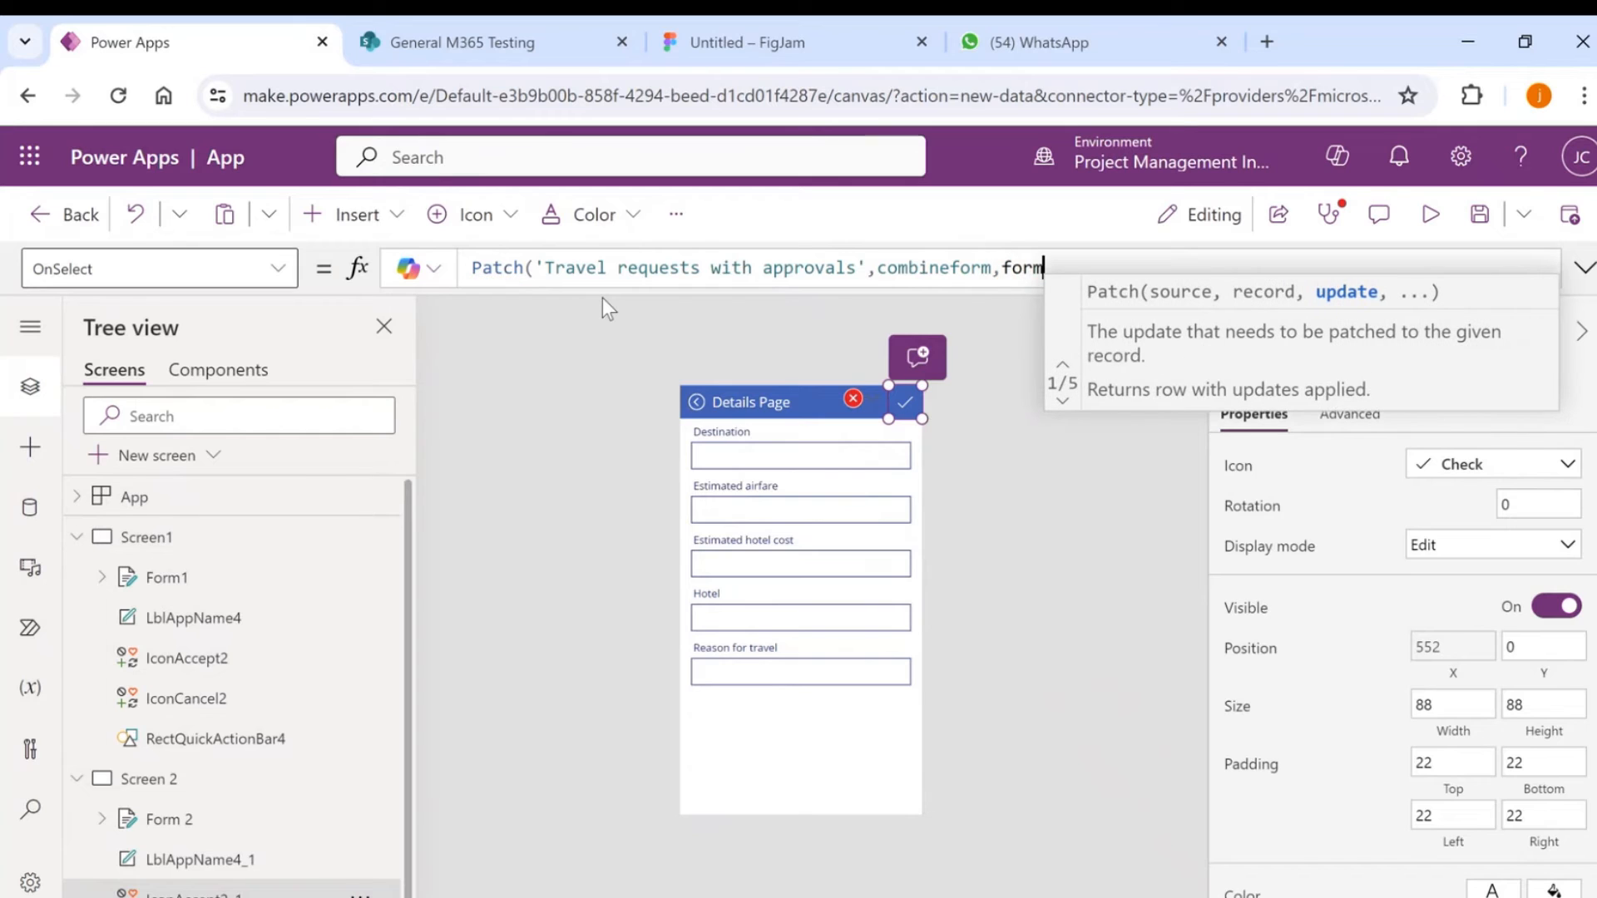
text(1)
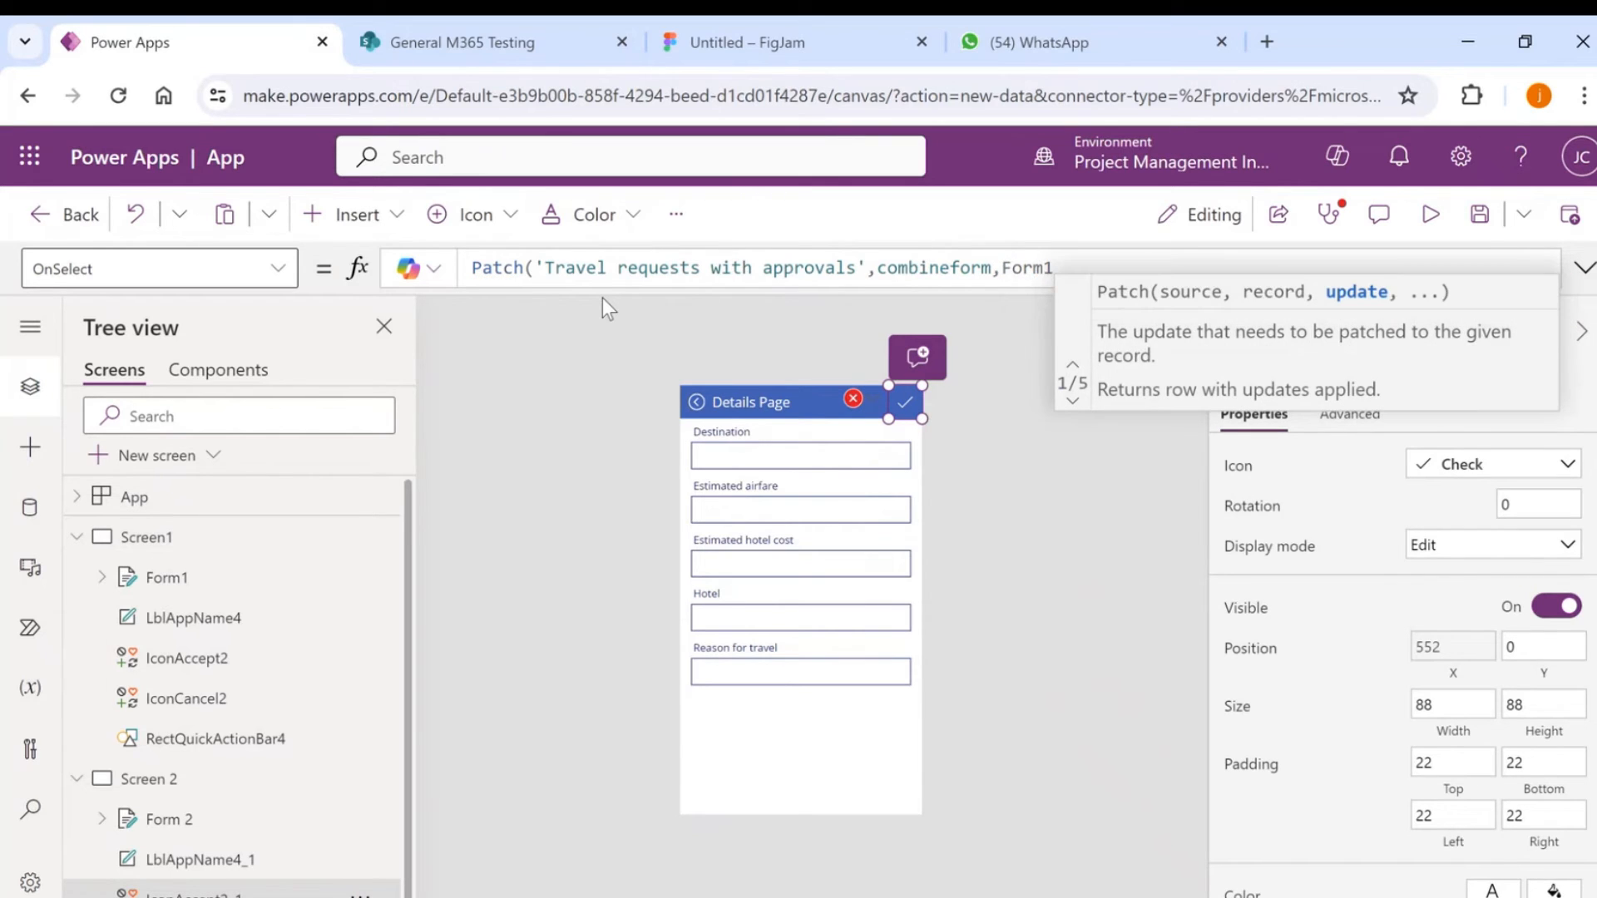
text(.updates)
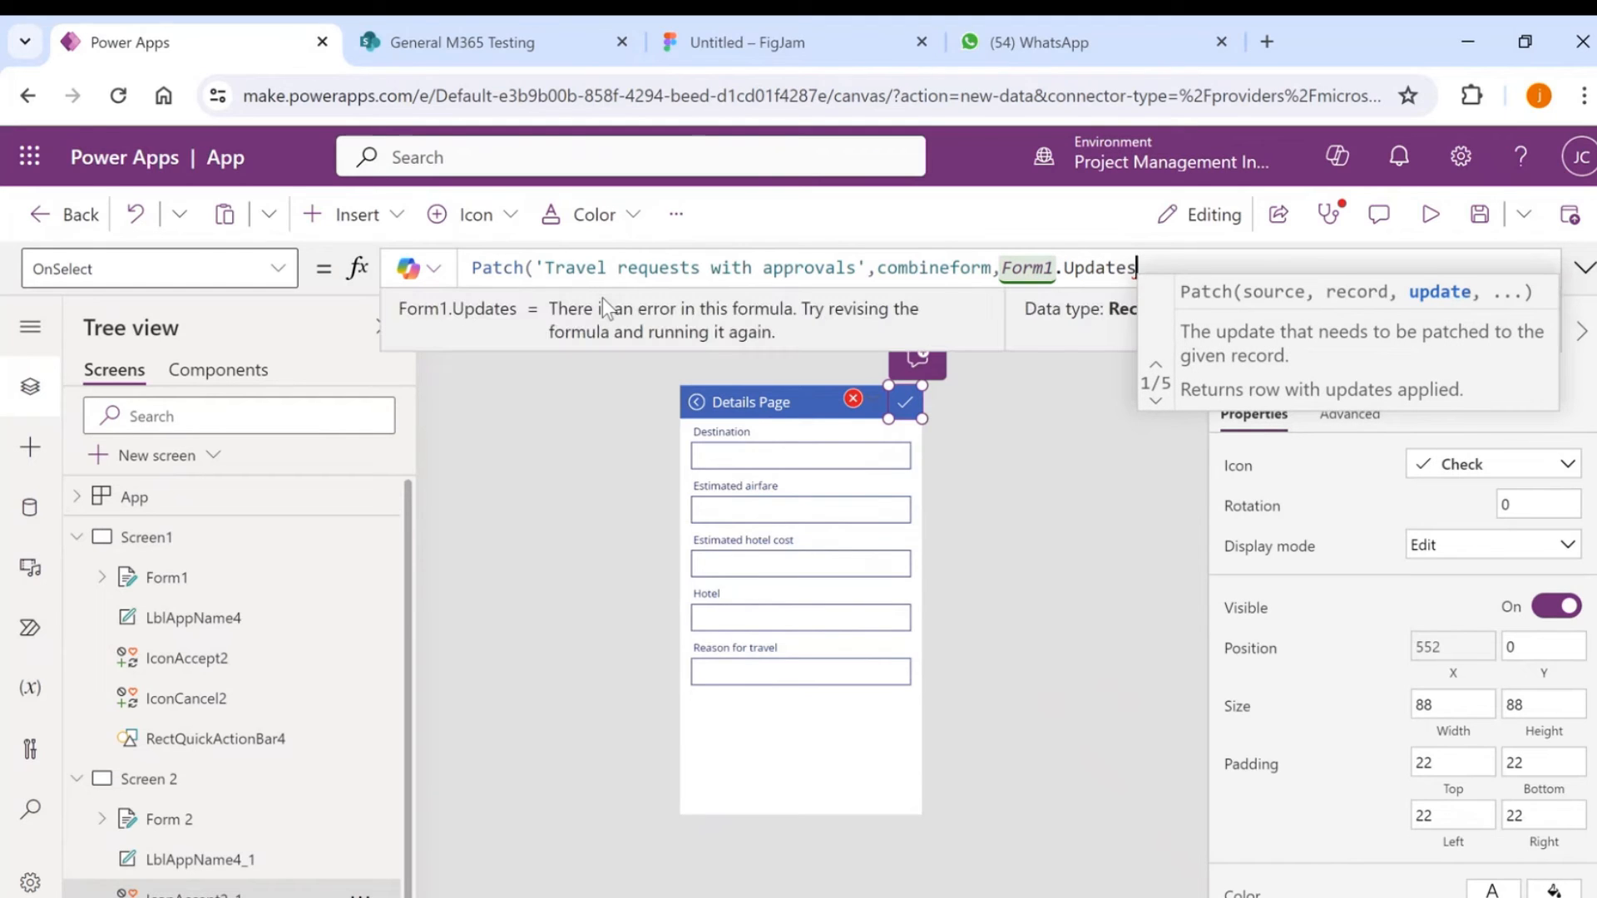
Try form2.updates as the second update in the Patch formula, then clear the mistaken form reference.
text(,form2)
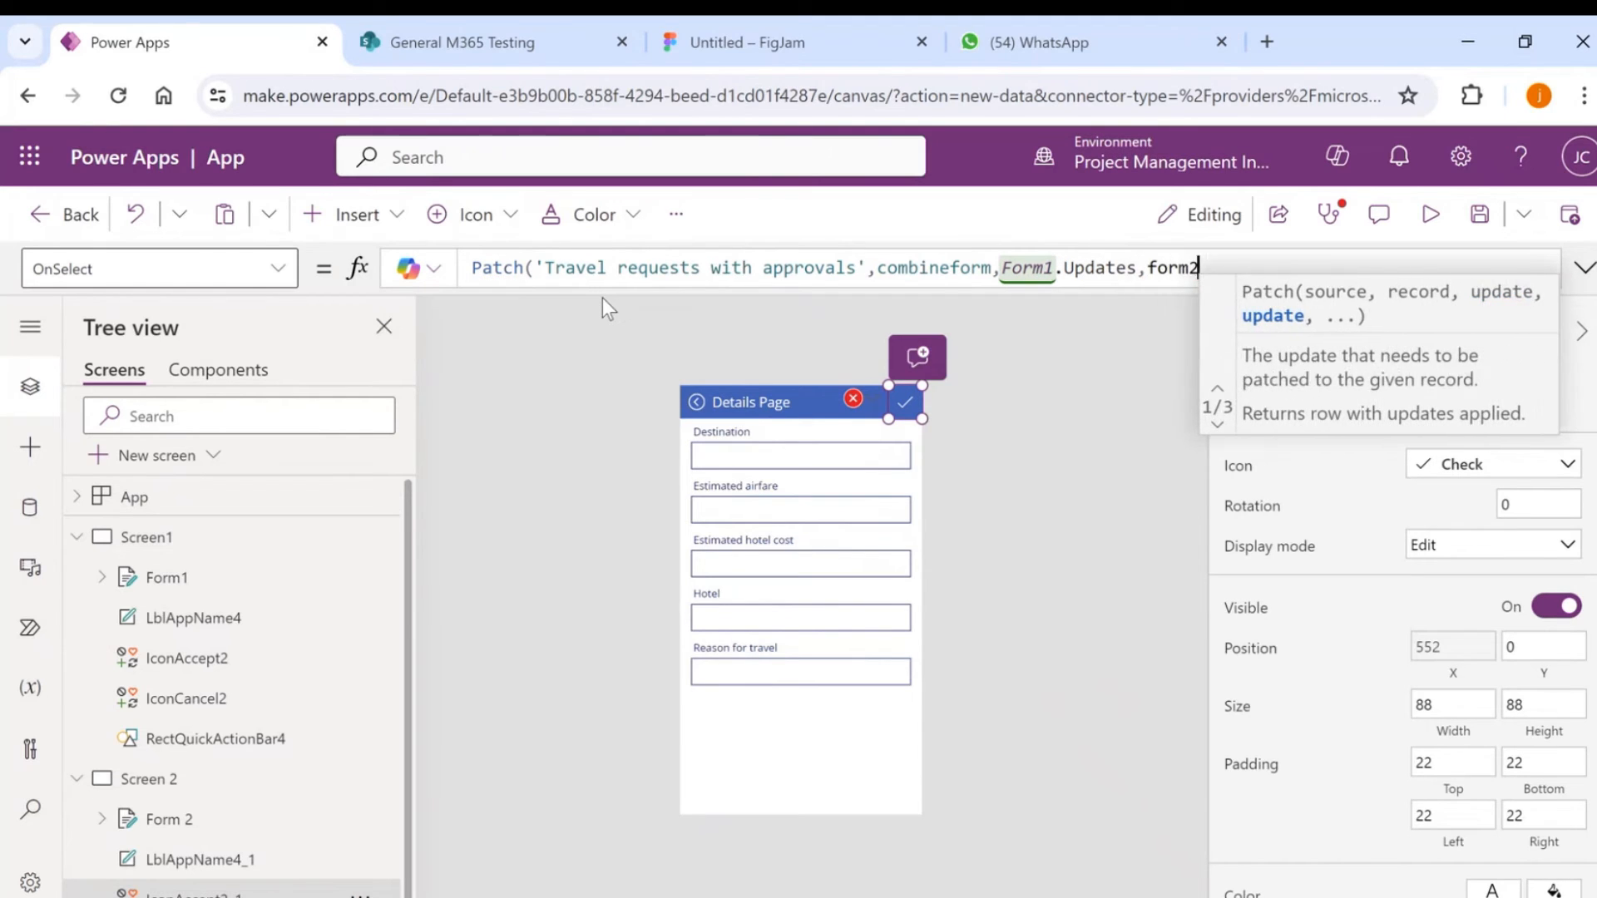
text(.updat)
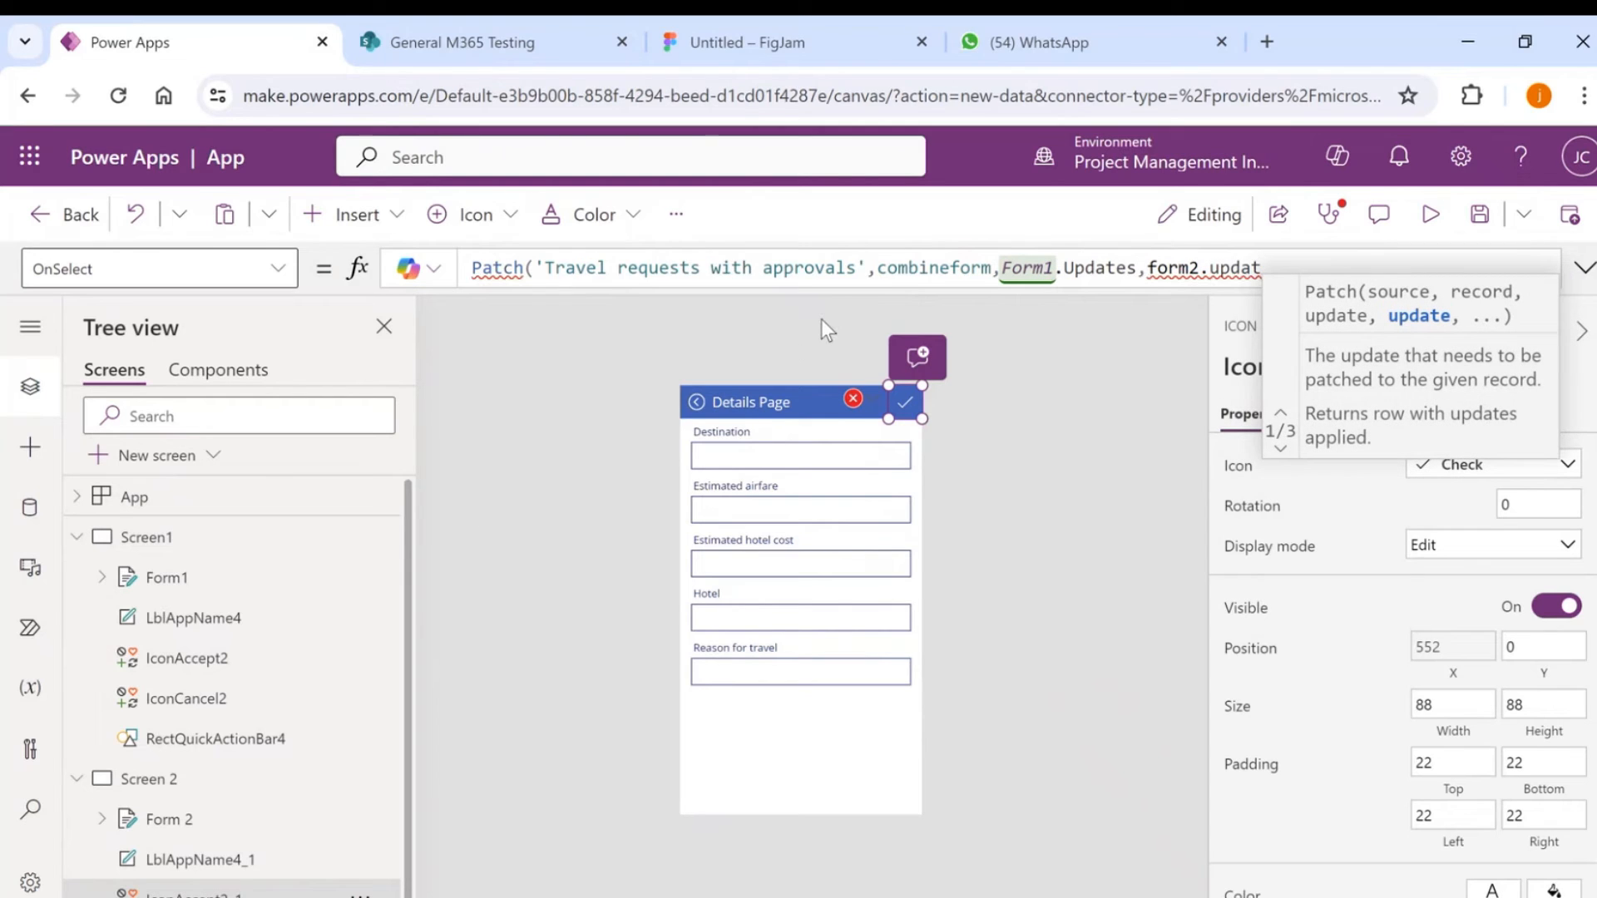
text(es)
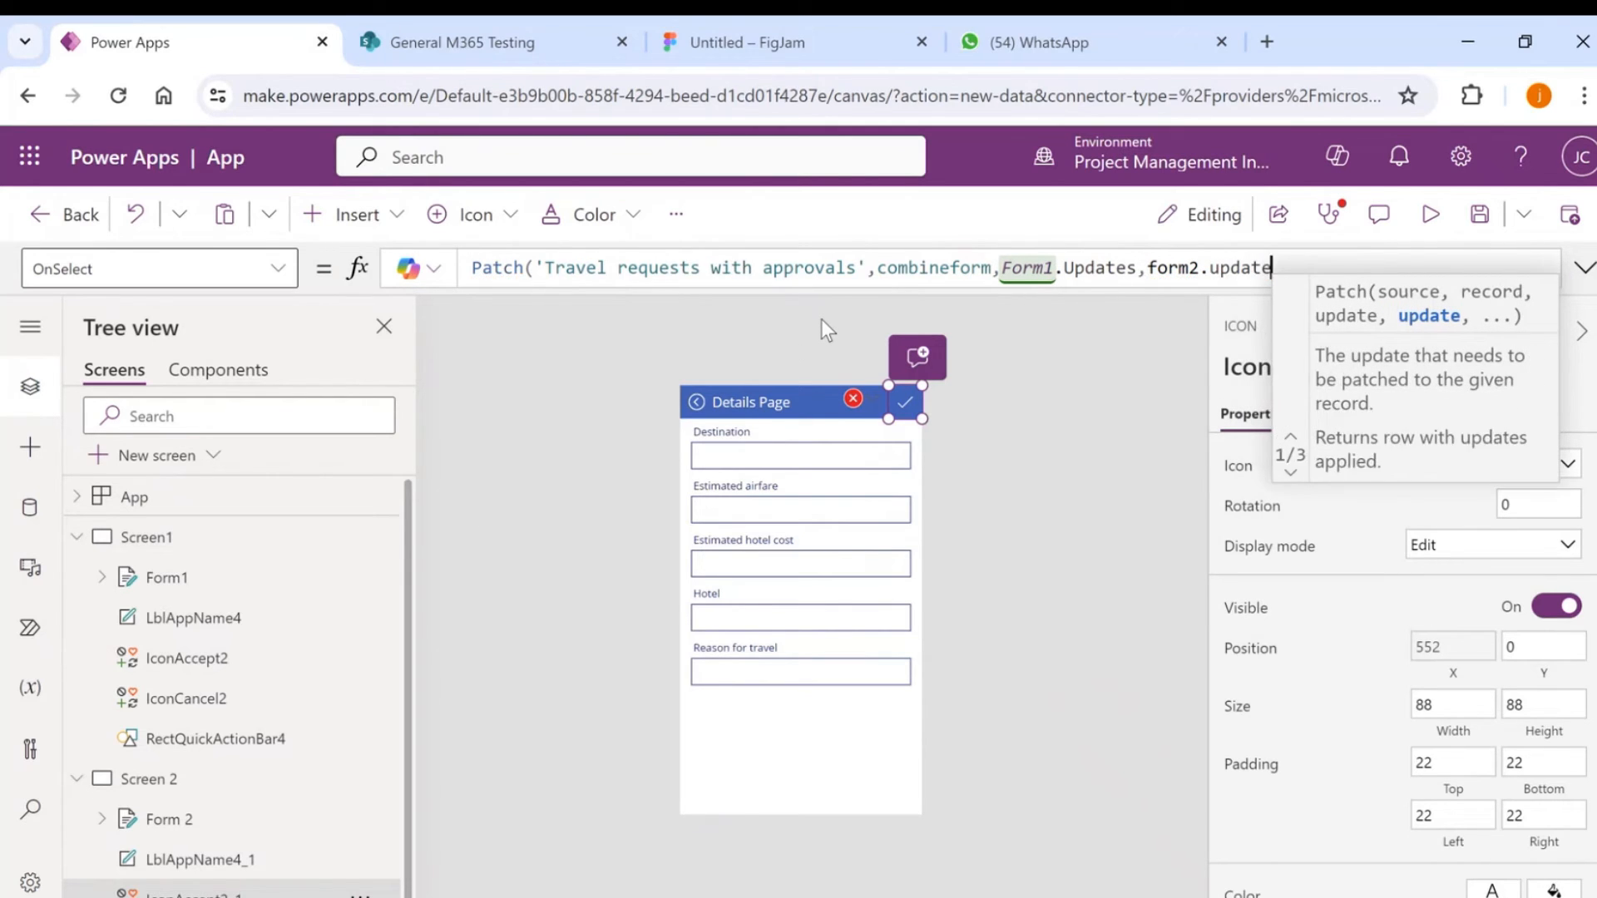
key(BackSpace)
key(BackSpace)
key(BackSpace)
key(BackSpace)
key(BackSpace)
key(BackSpace)
key(BackSpace)
key(BackSpace)
key(BackSpace)
key(BackSpace)
key(BackSpace)
key(BackSpace)
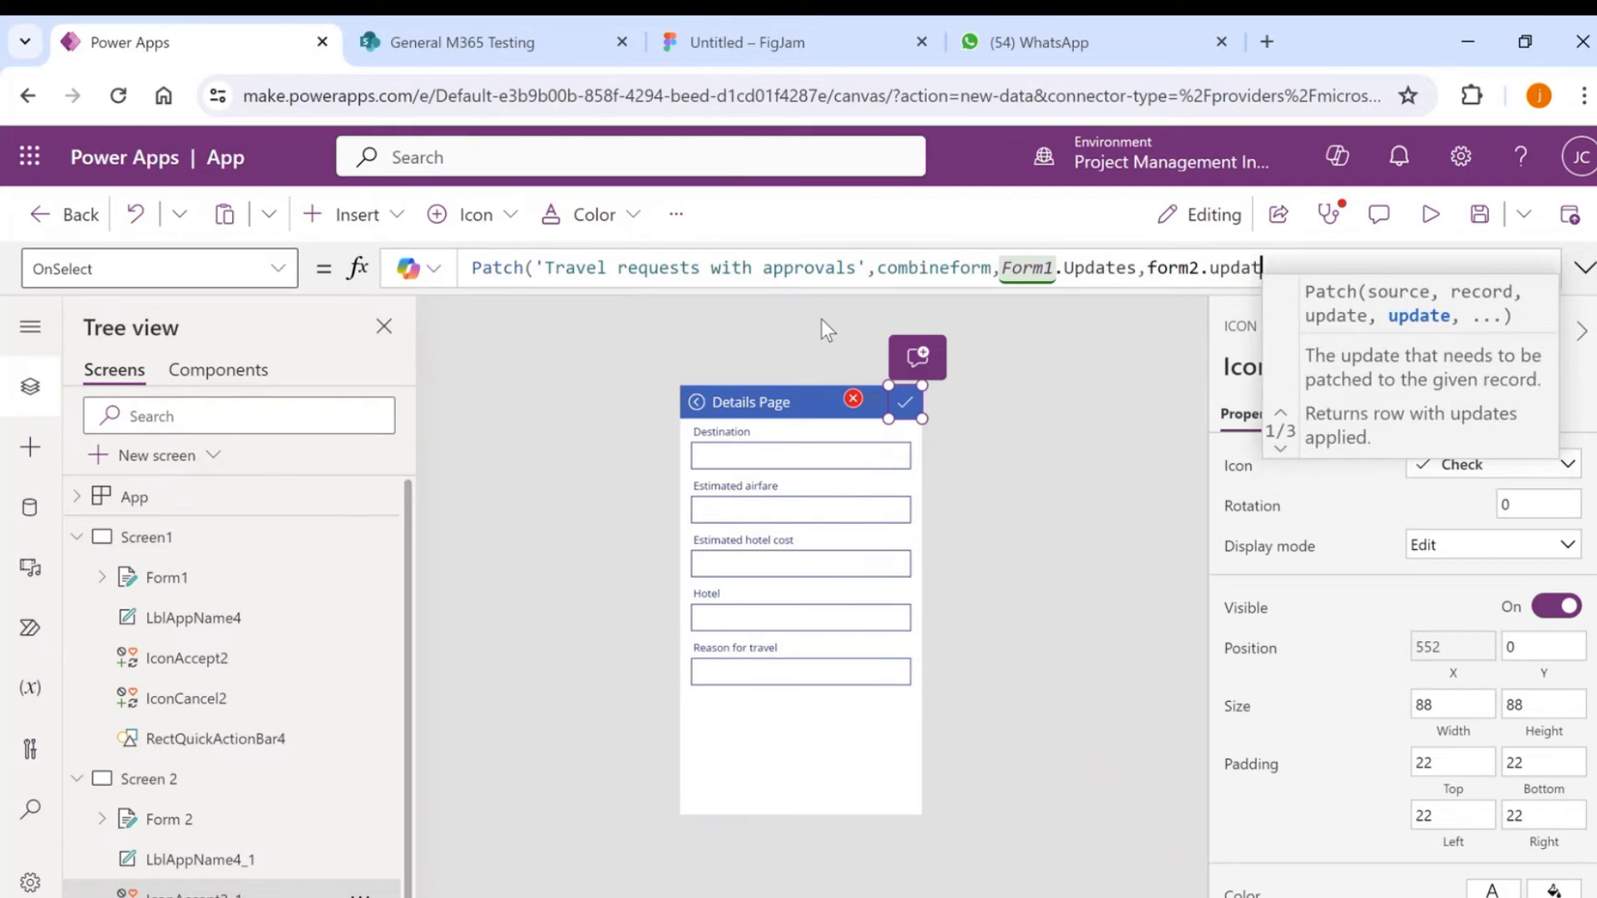
Add 'Form 2'.Updates as the second update and close the Patch formula.
text(orm)
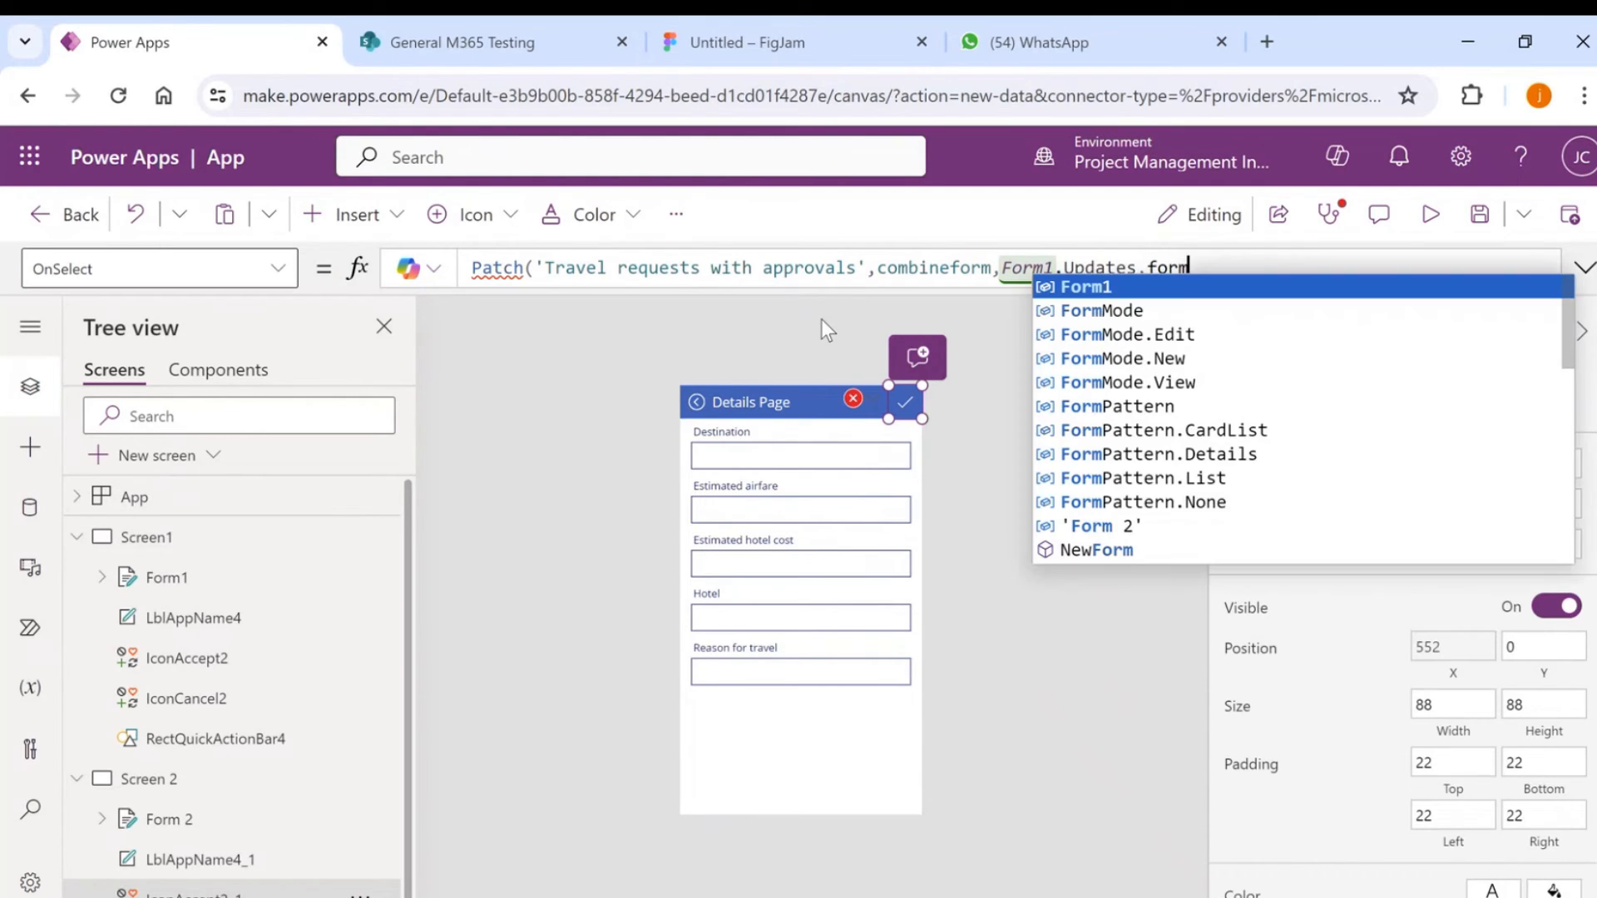
key(Down)
key(Down)
key(Down)
key(Down)
key(Down)
key(Down)
key(Down)
key(Down)
key(Down)
key(Down)
key(Tab)
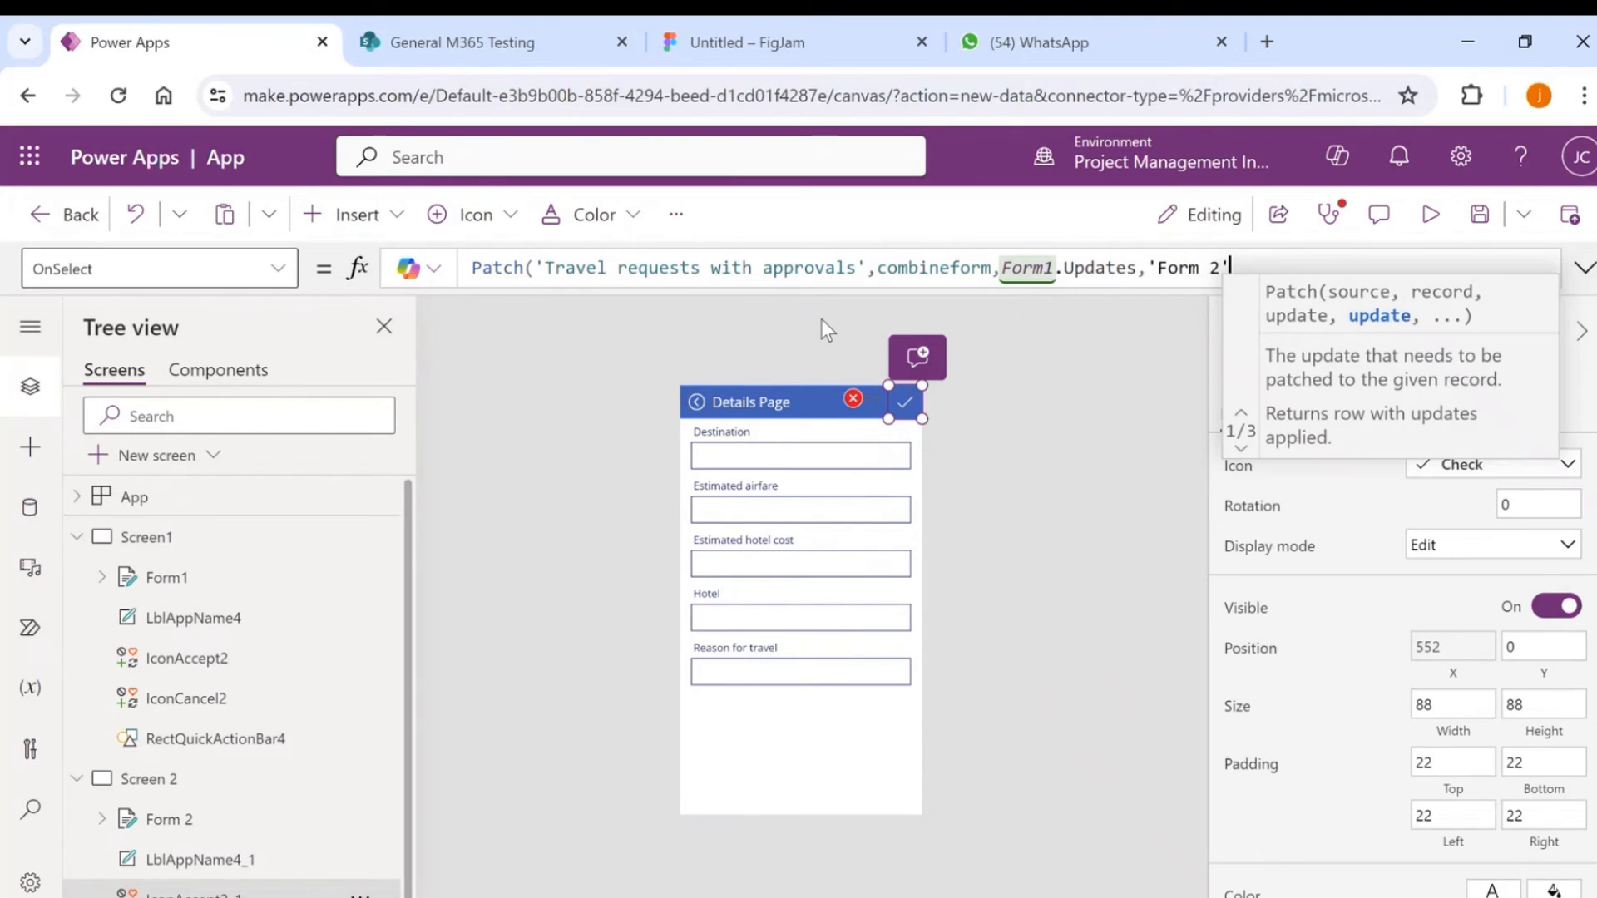
text(.updates)
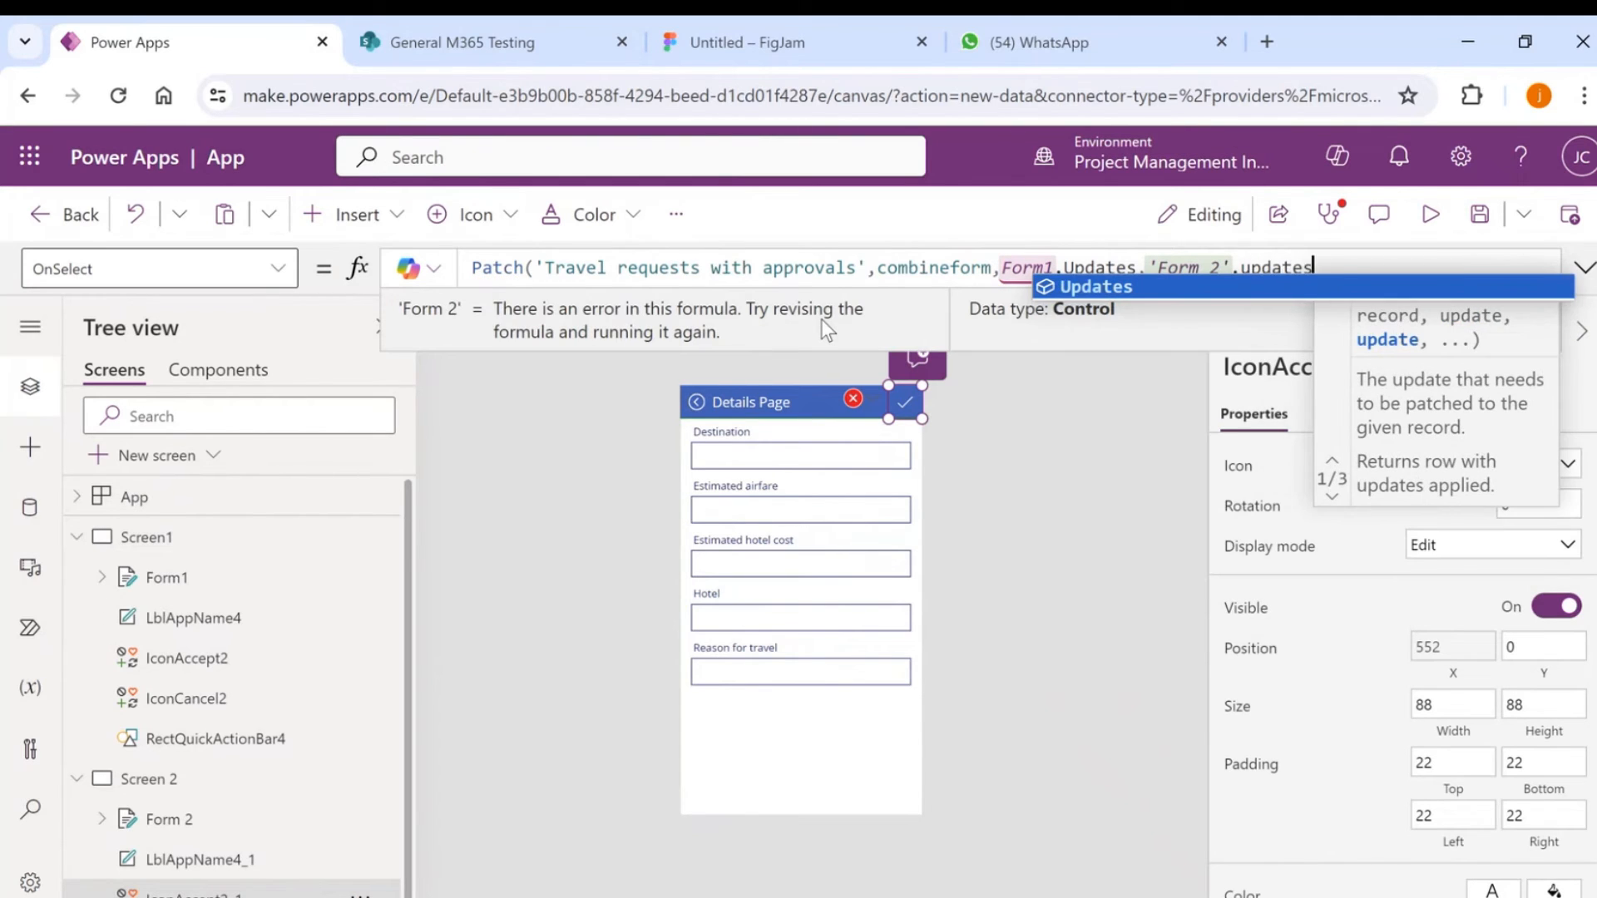
key(Tab)
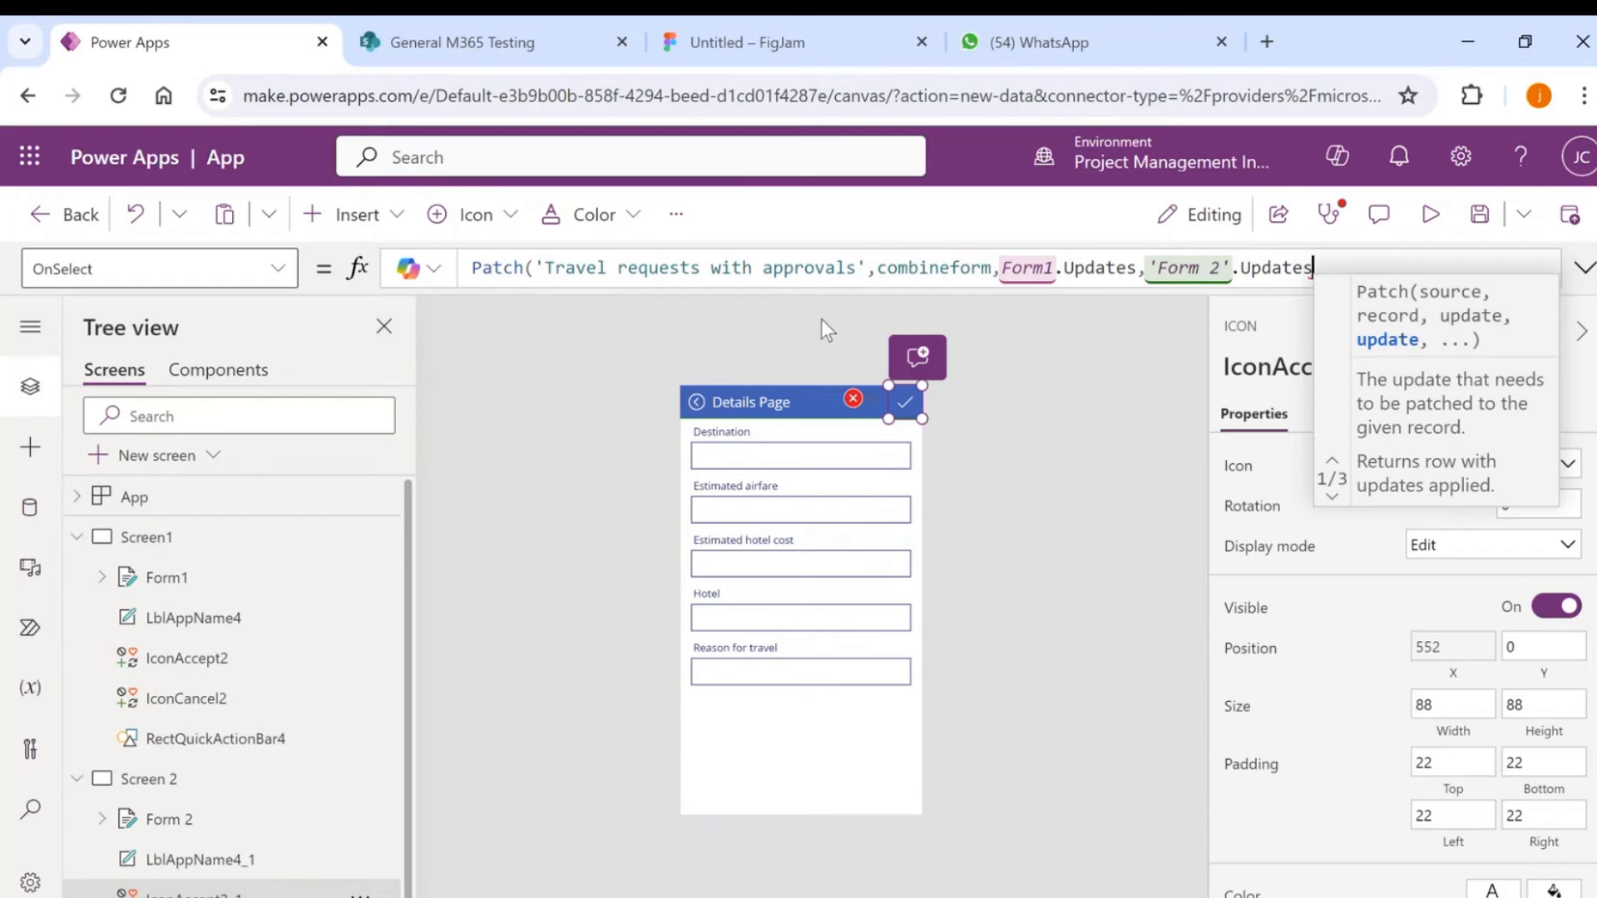
text())
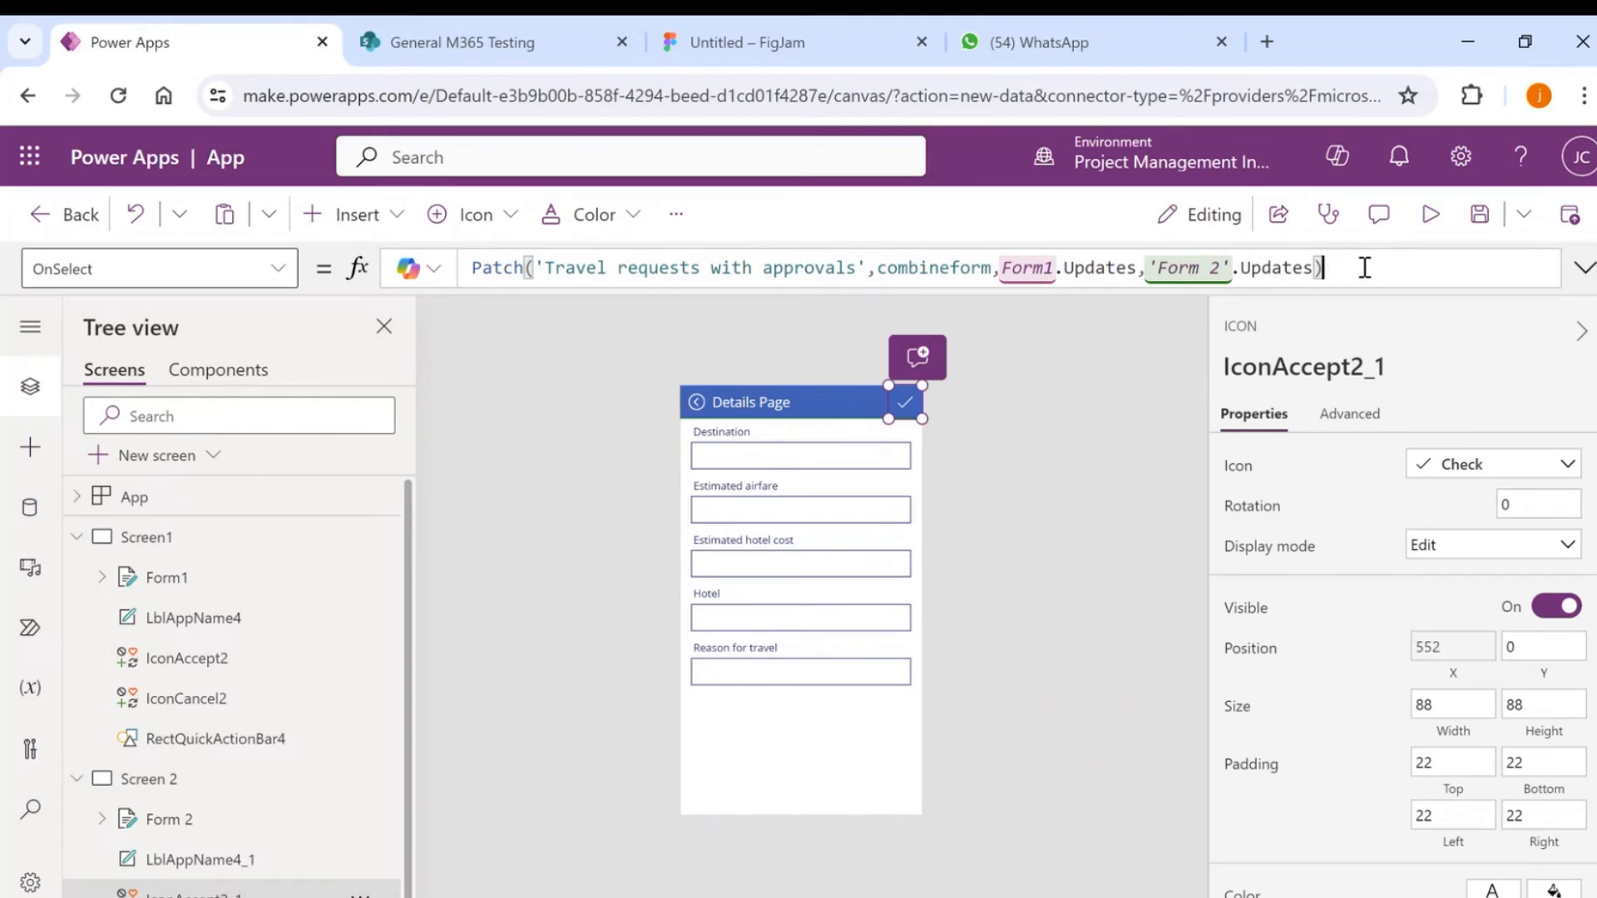
Append ;Notify( after the Patch formula with the message "Submission is successful".
text(;notify()
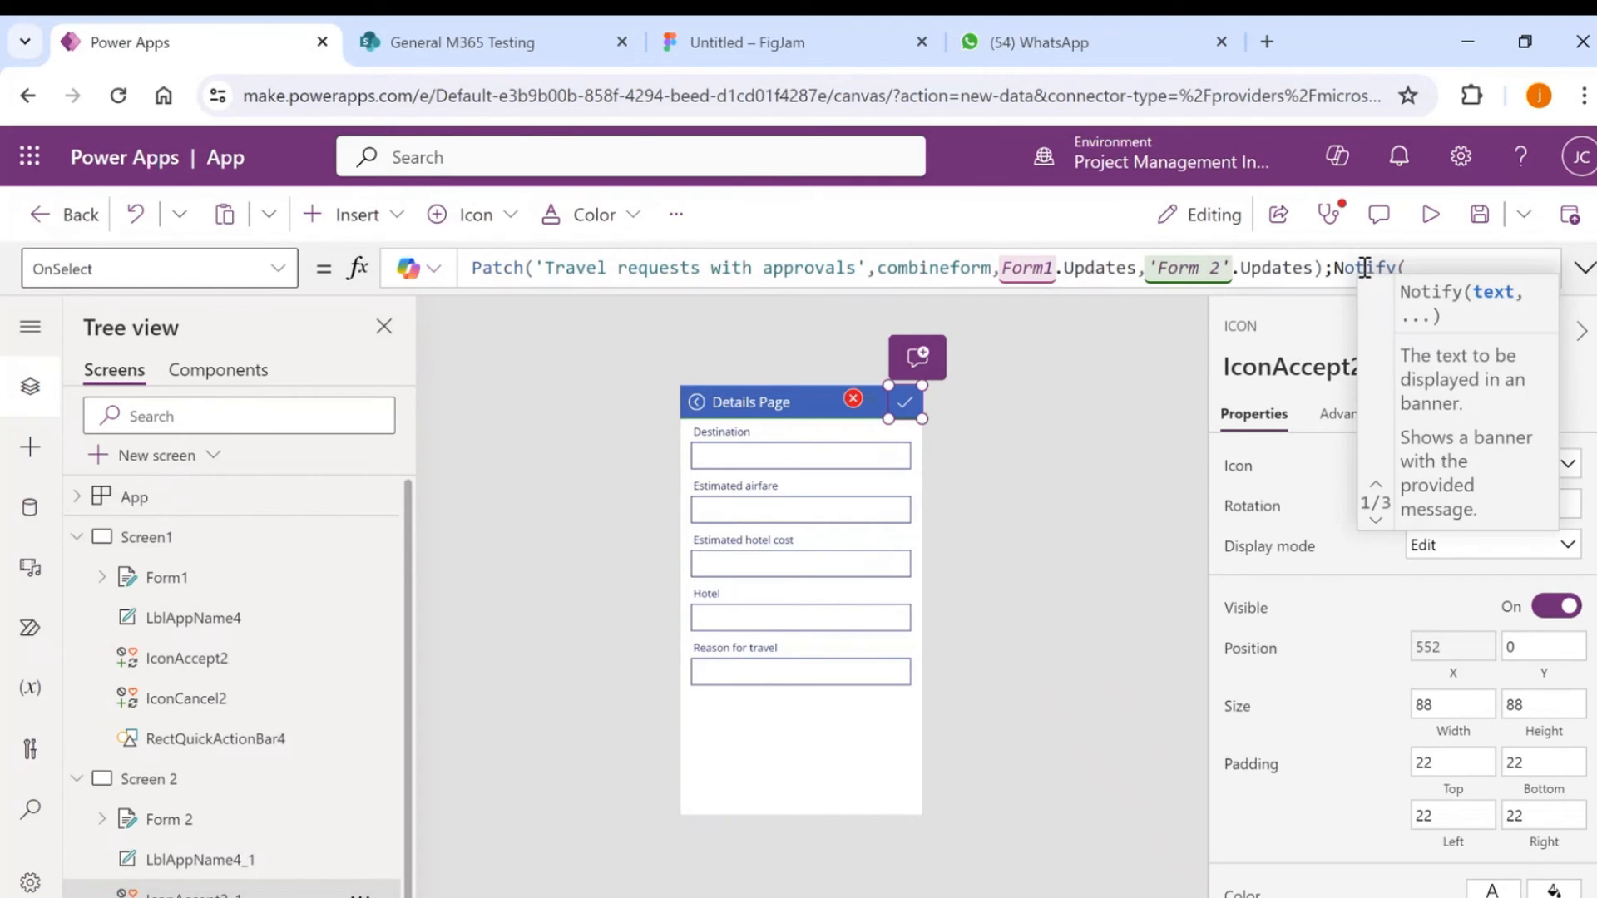
text(")
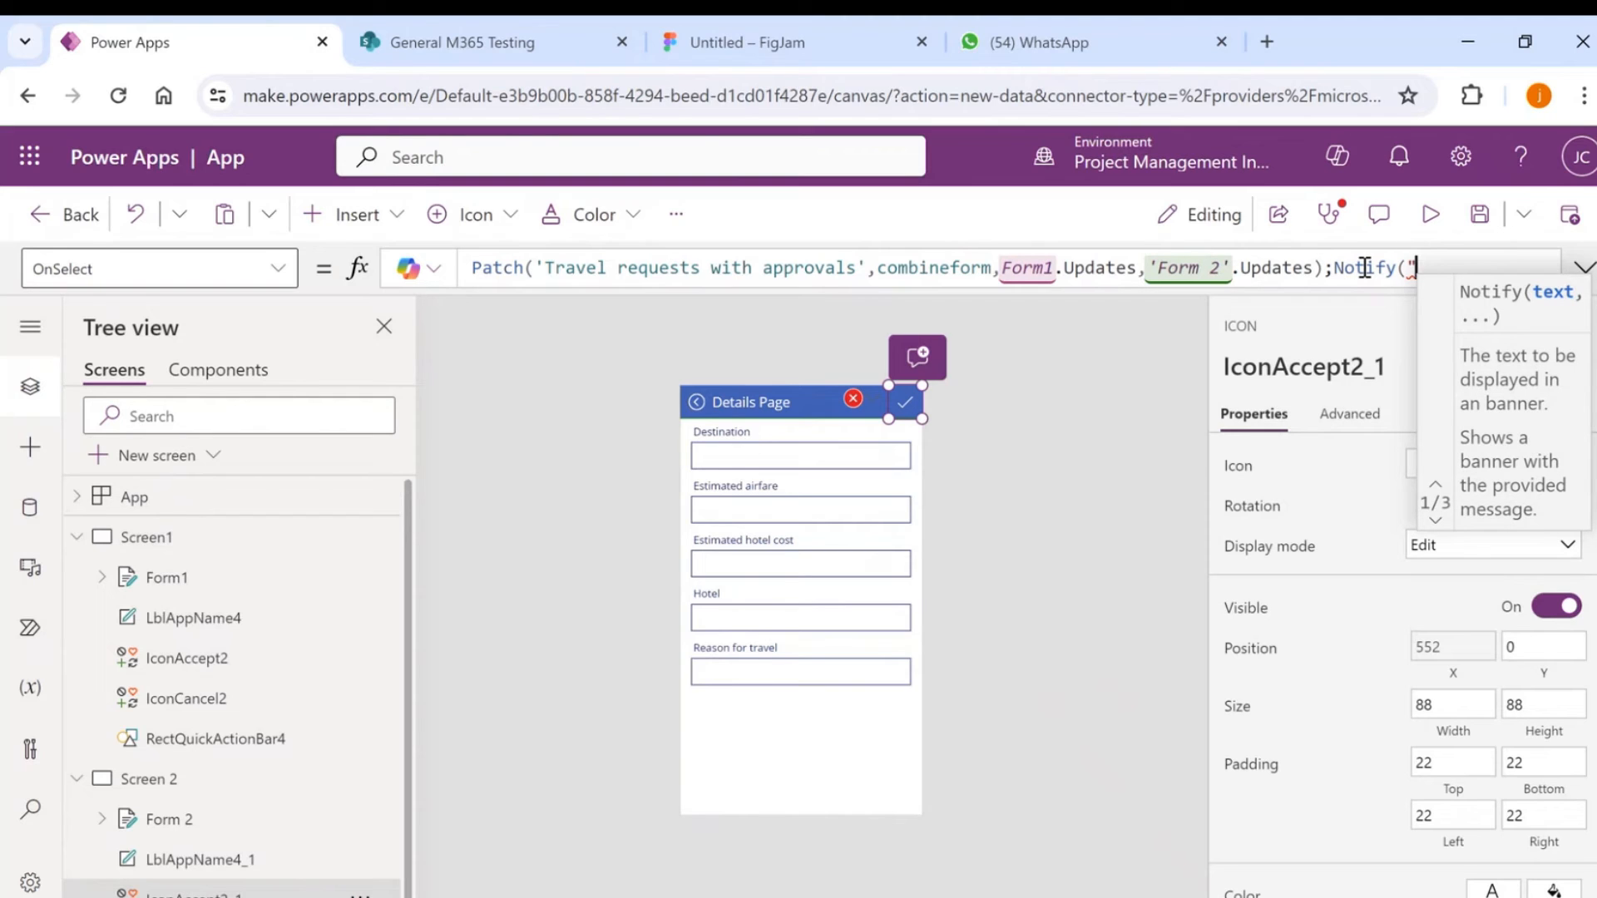
text(Submission)
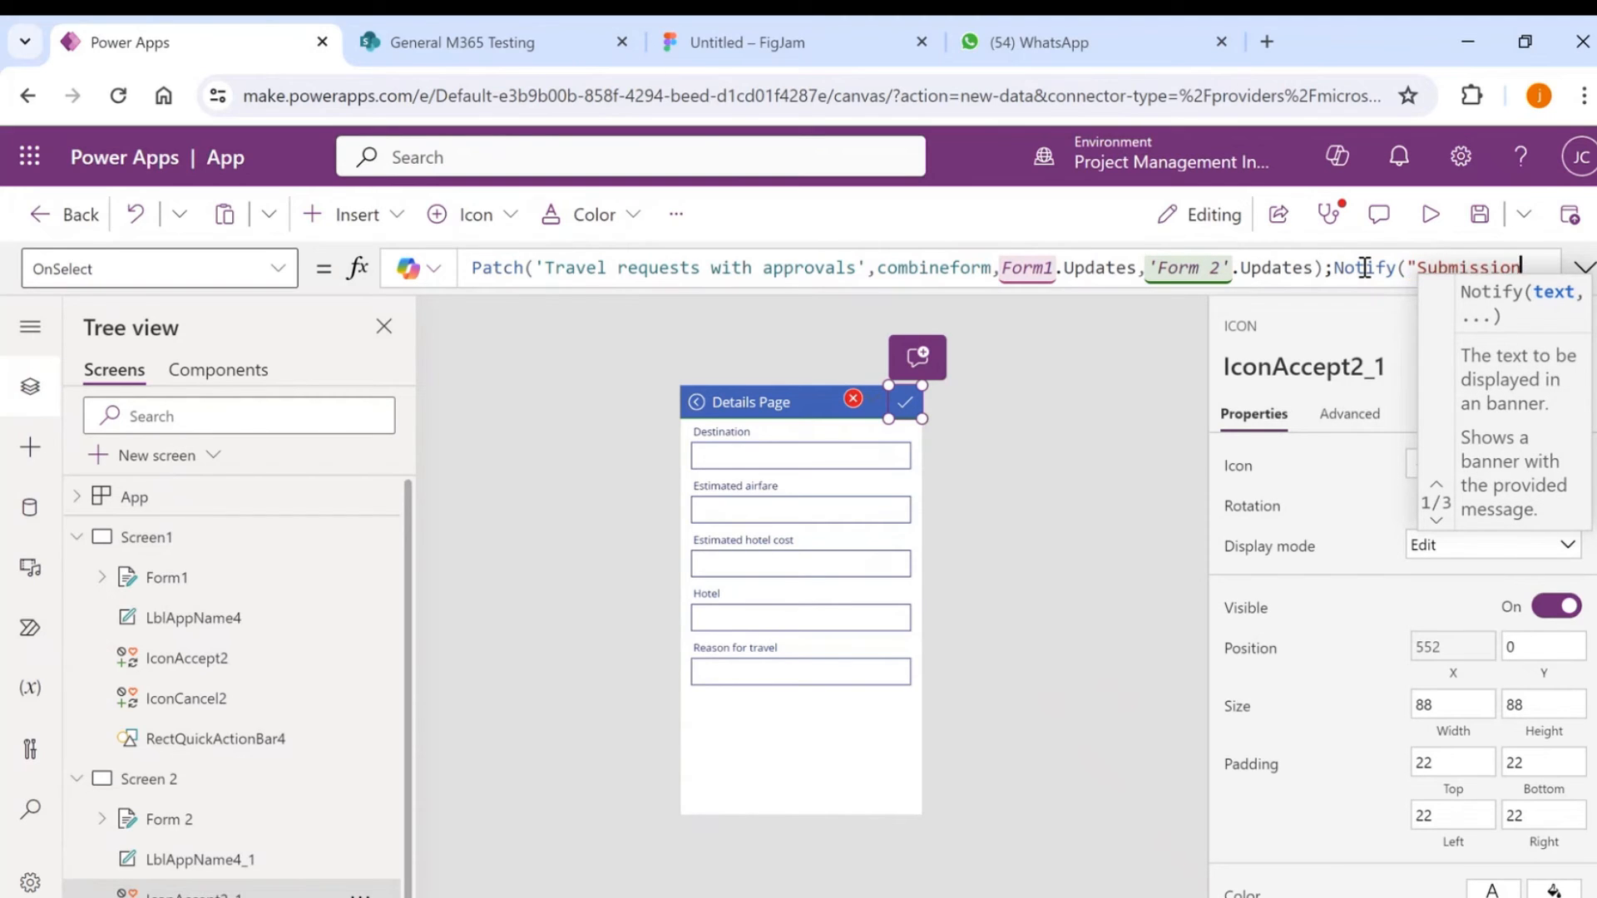
text( is su)
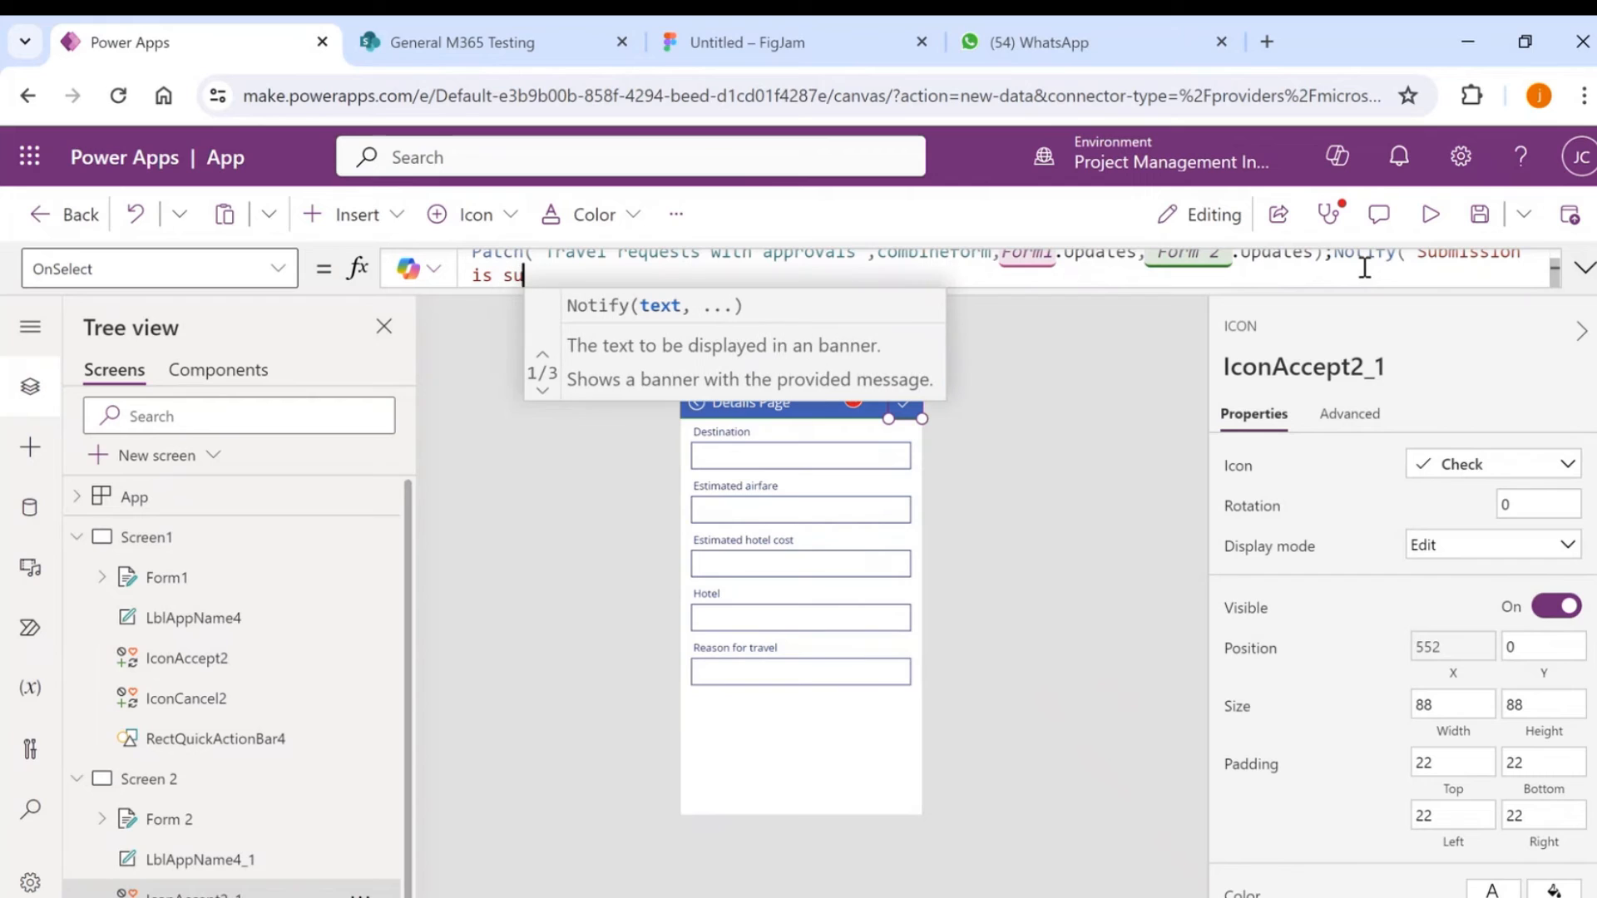
text(ccessf)
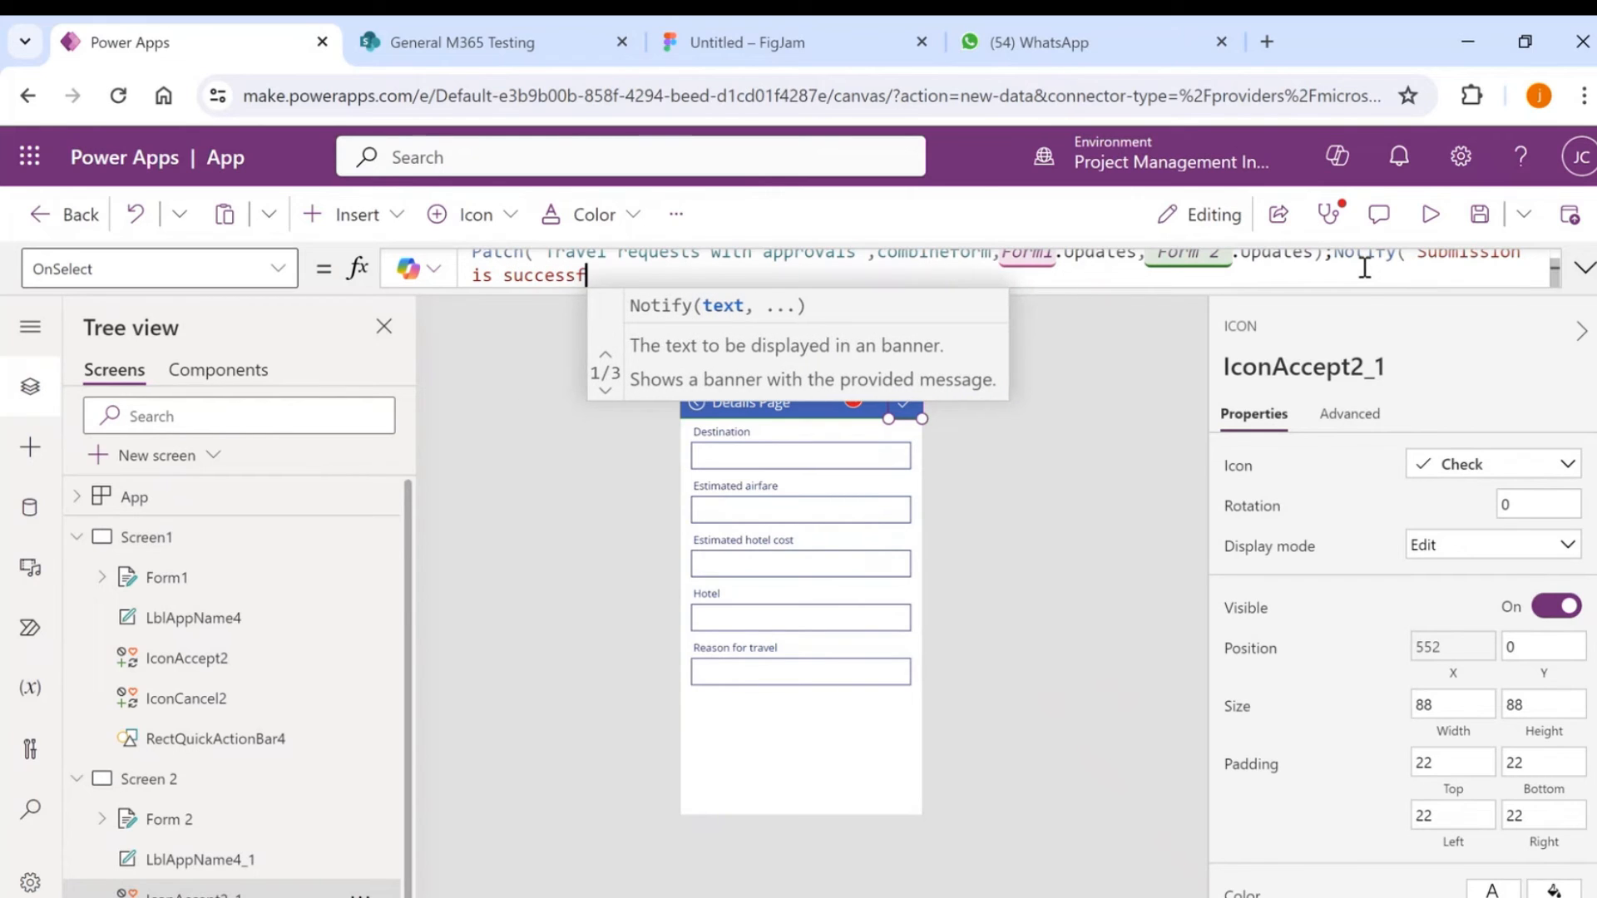
text(ul",)
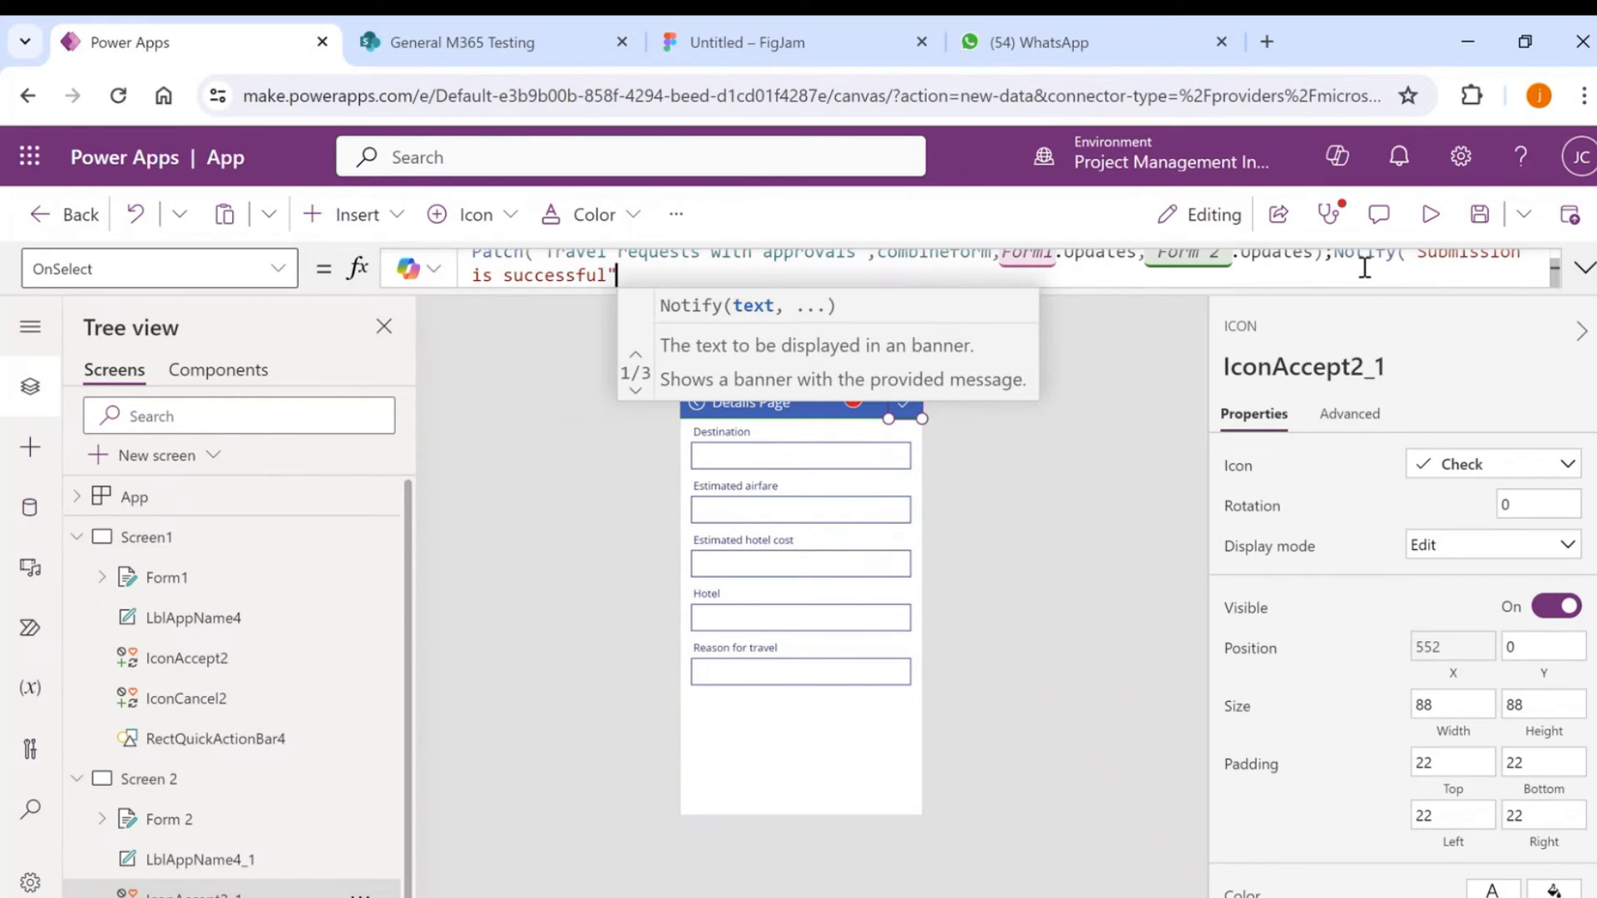
Complete the Notify formula with NotificationType.Success as the notification type.
key(Down)
key(Down)
key(Down)
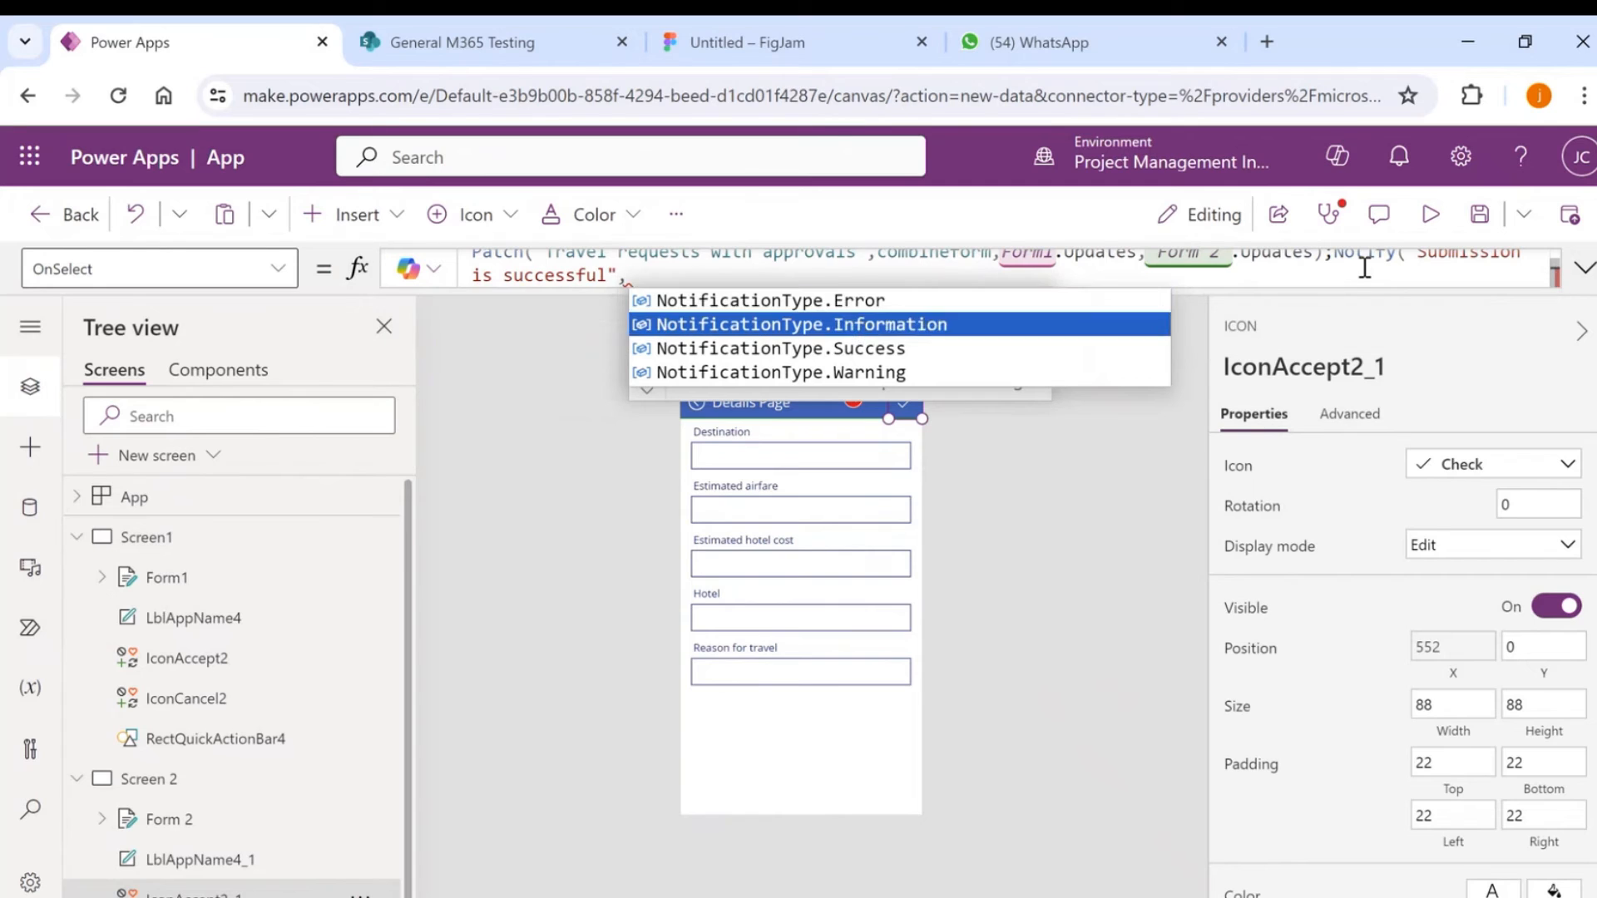
key(Up)
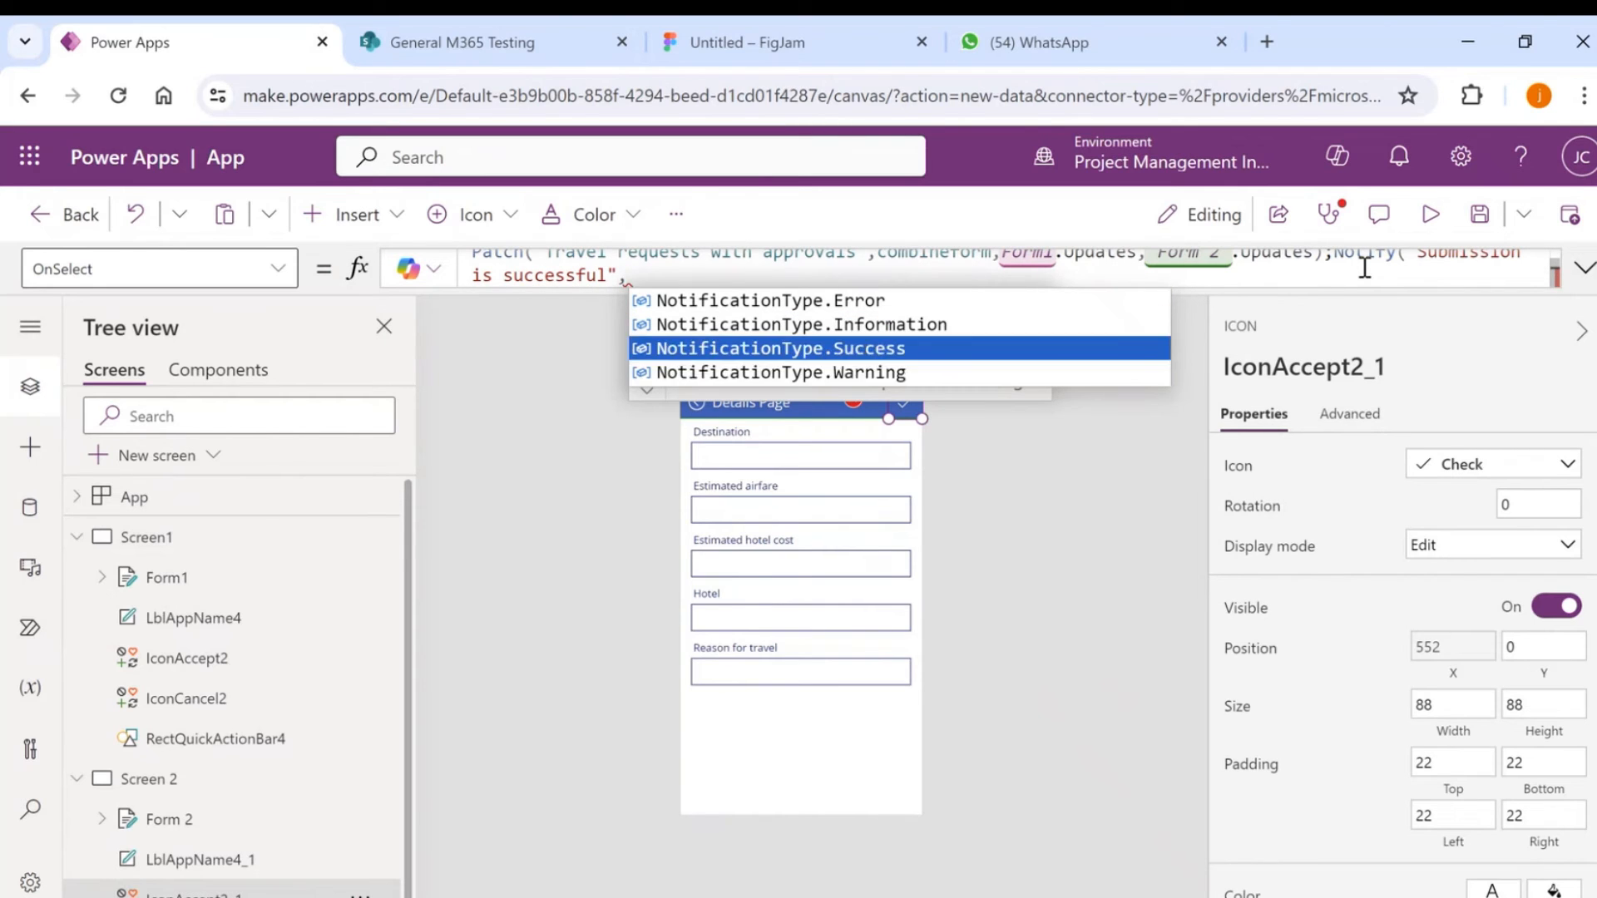
key(Tab)
text())
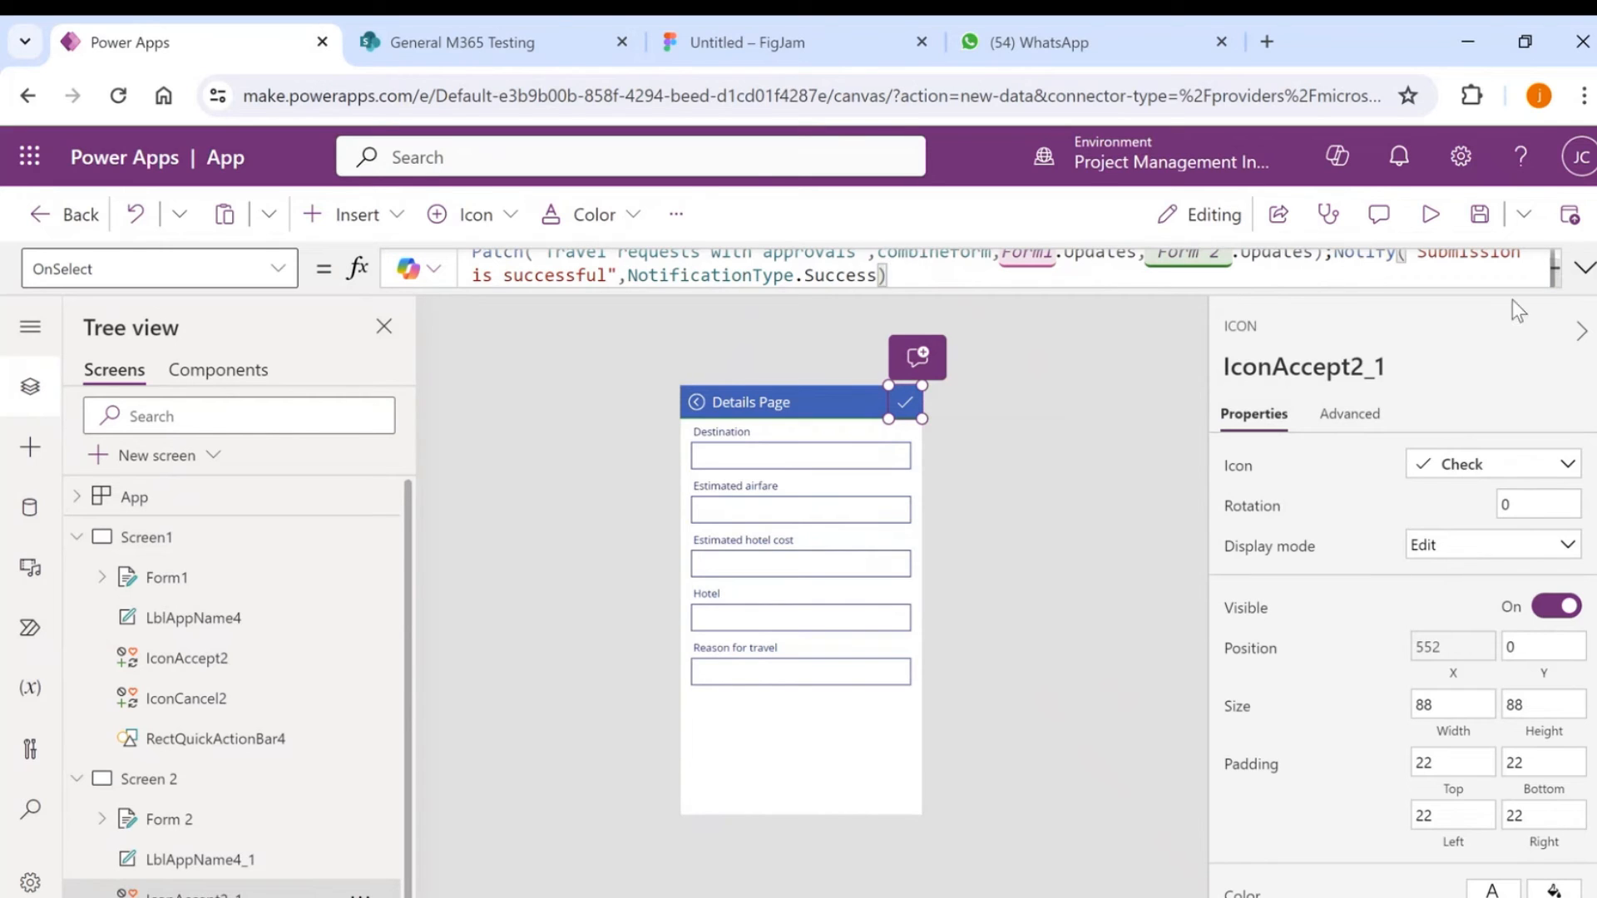
Format the Details Page check icon's OnSelect formula across multiple indented lines.
click(1585, 268)
click(458, 441)
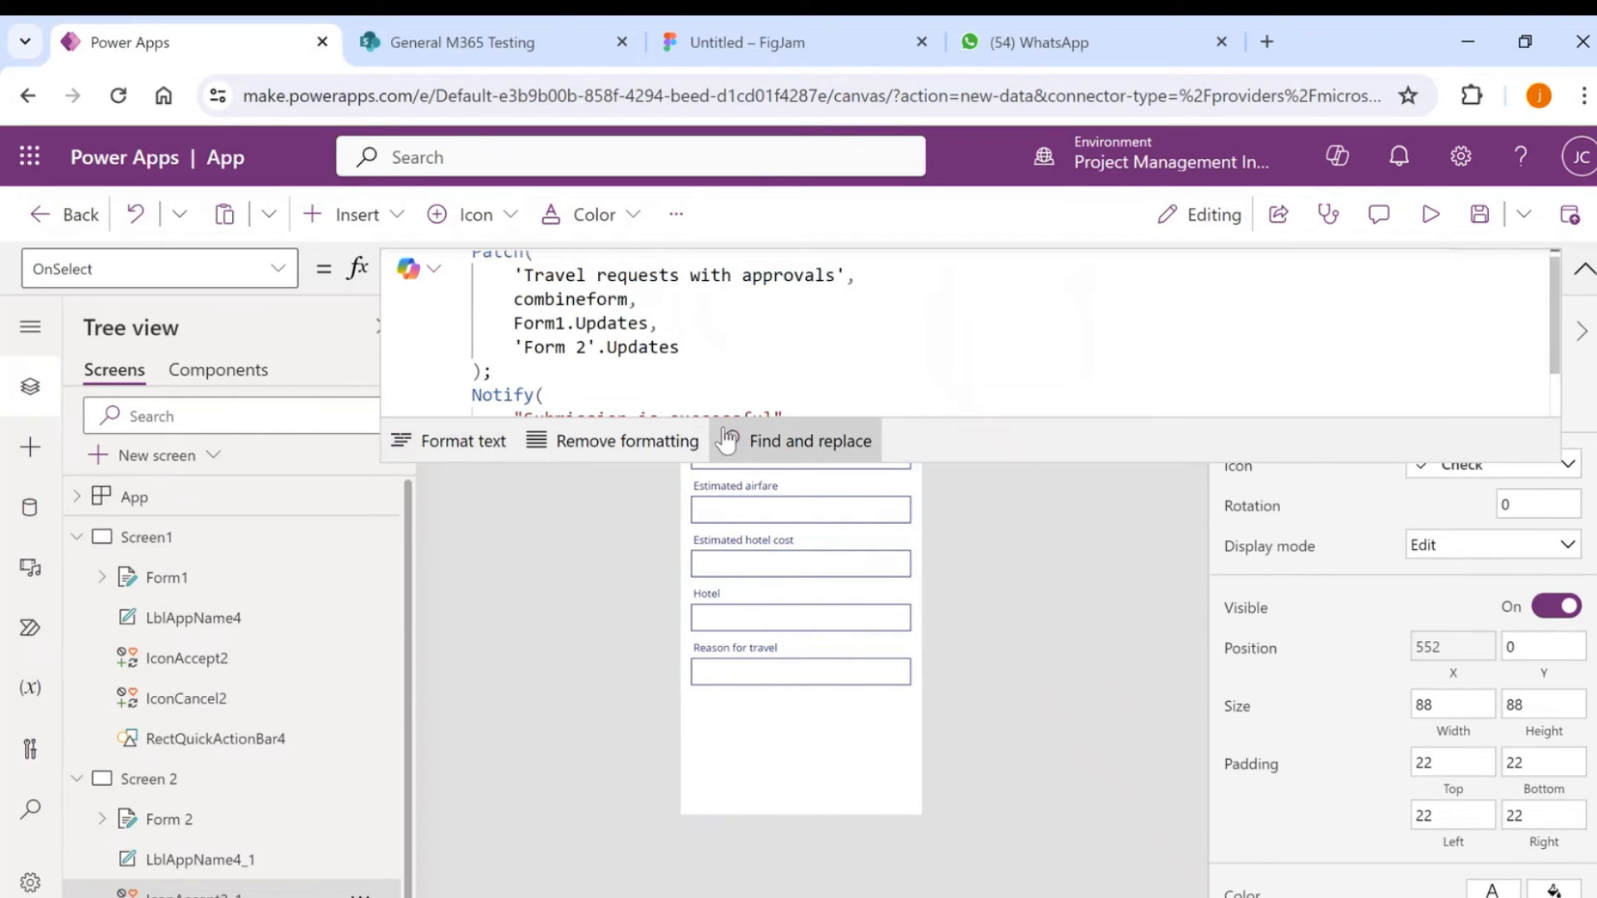
click(1585, 268)
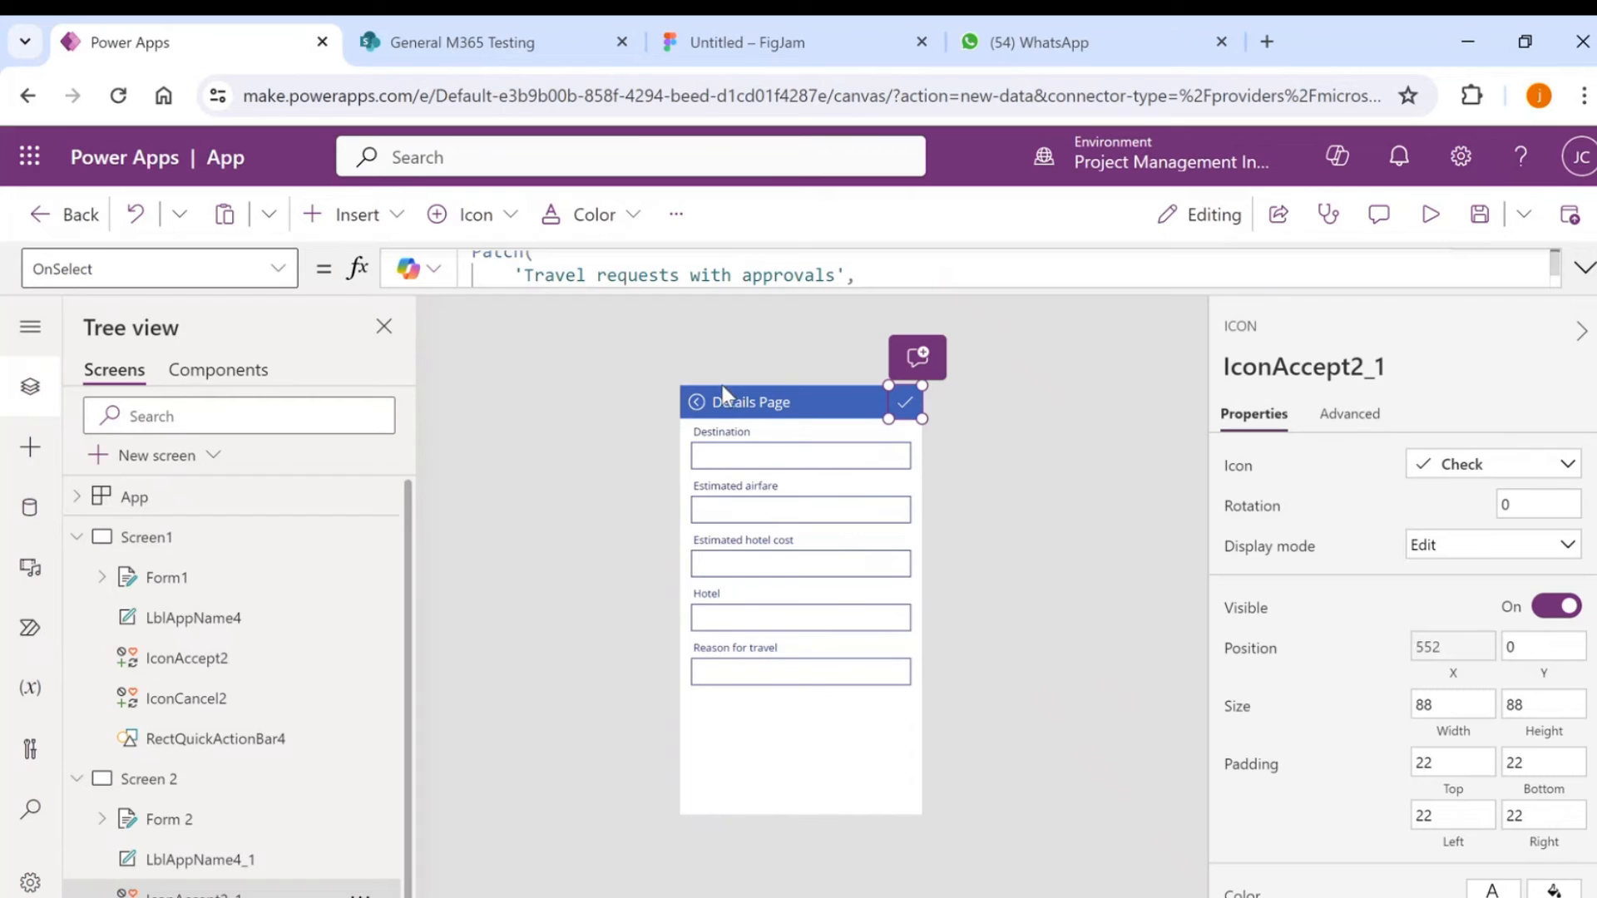
Return to the Front page, preview the app and enter Business Trip as the title.
alt+click(701, 408)
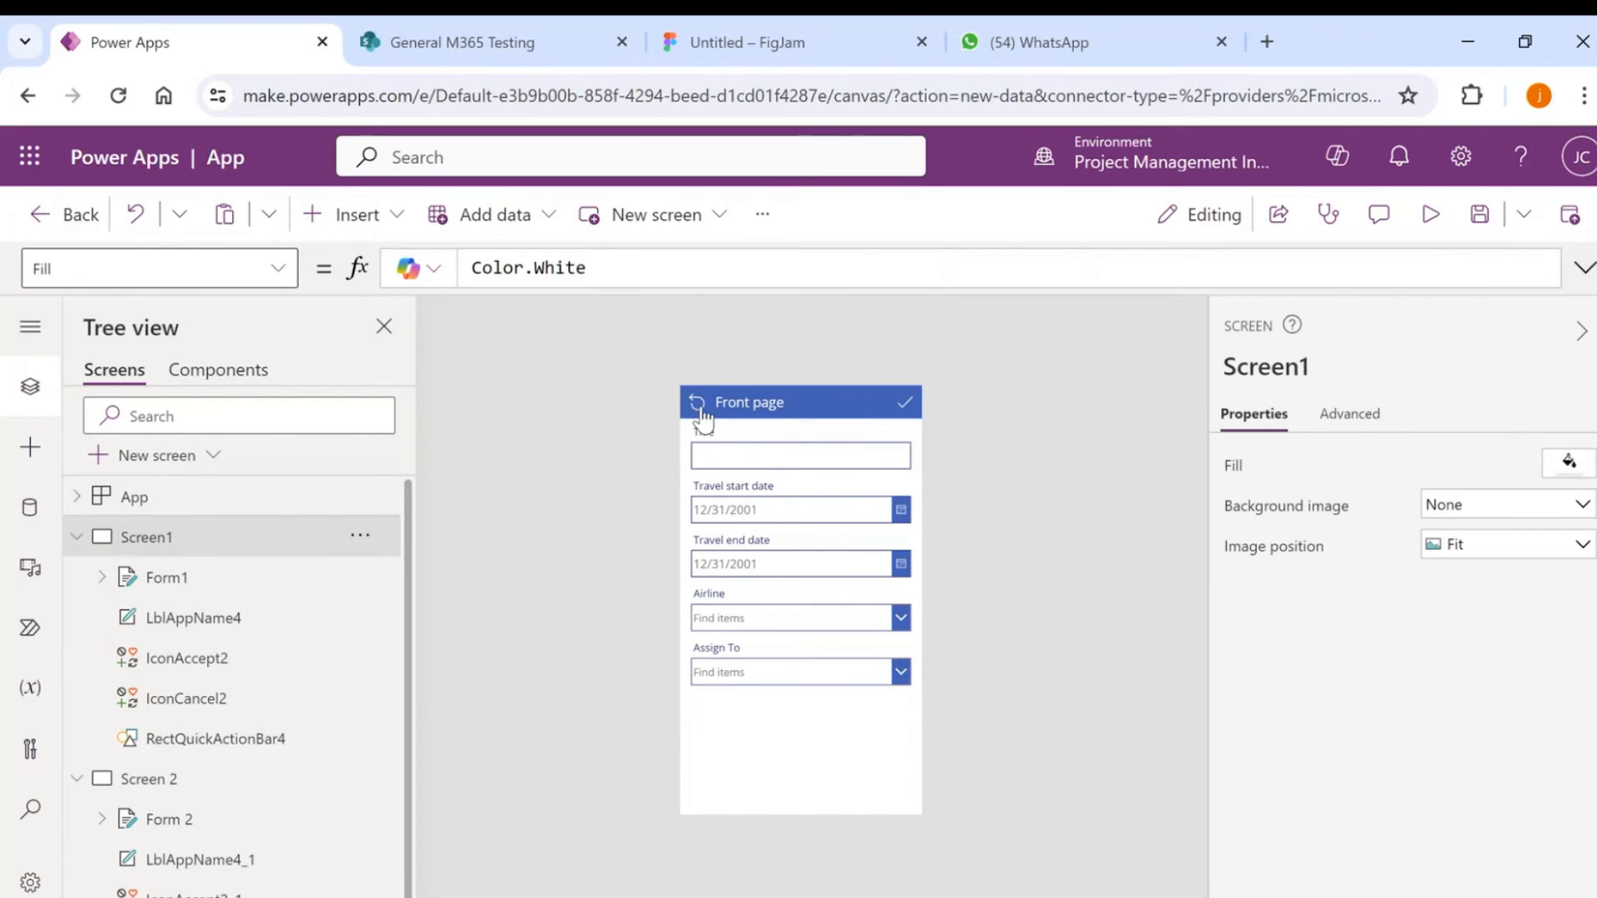
click(1429, 223)
click(702, 368)
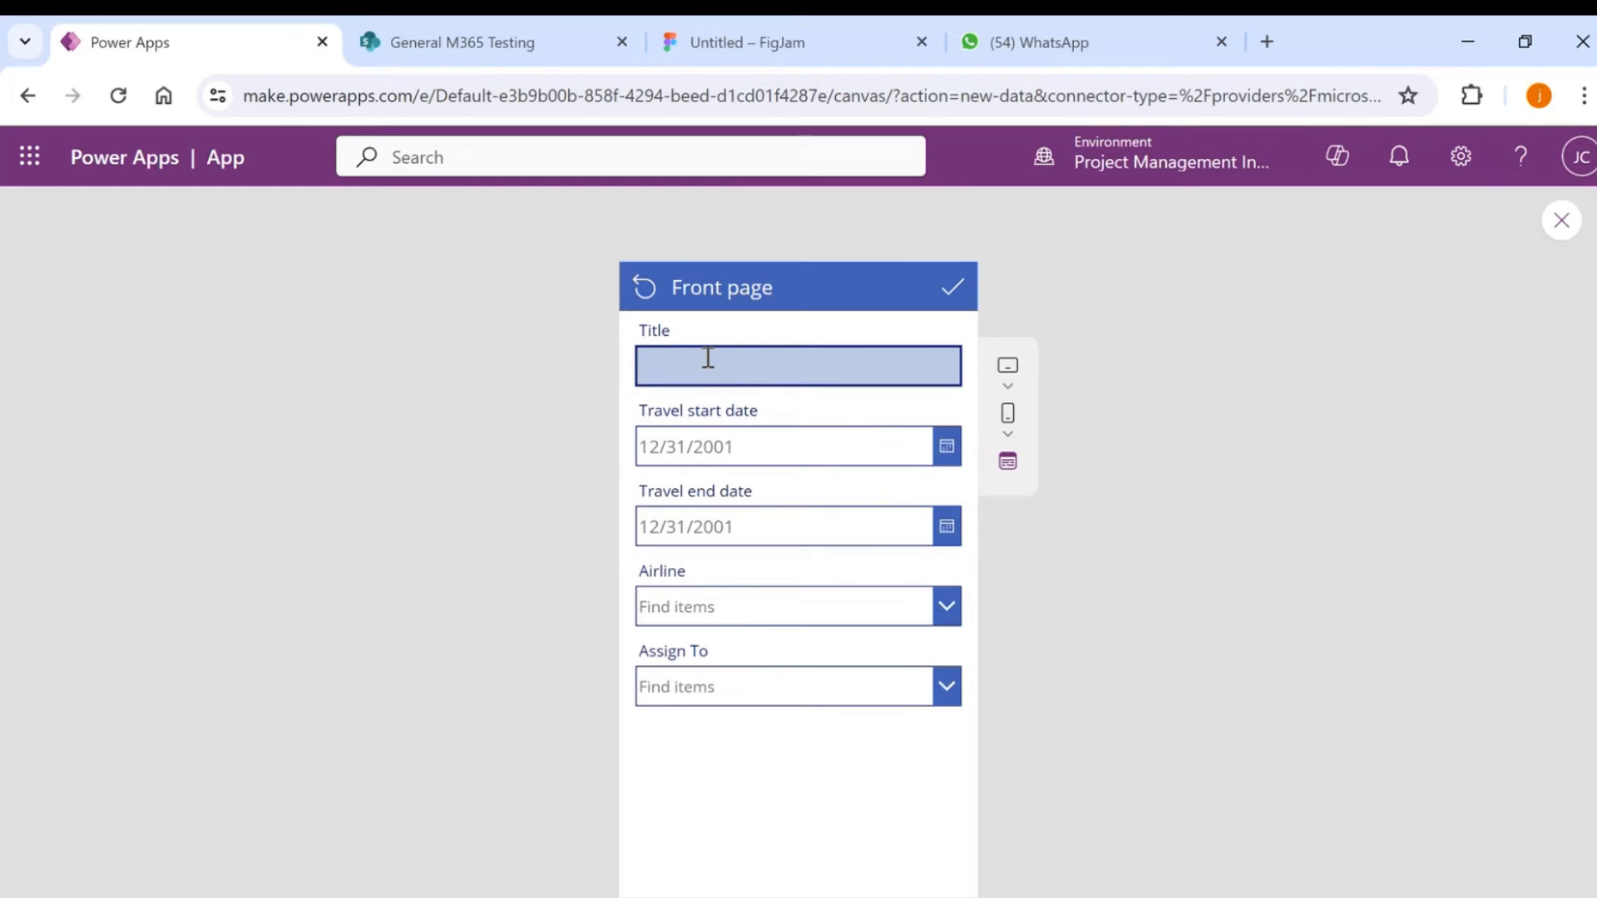
text(Bui)
text(siness)
text( Trip)
Set the travel start date to 5/9/2024 and the travel end date to 5/11/2024.
click(947, 454)
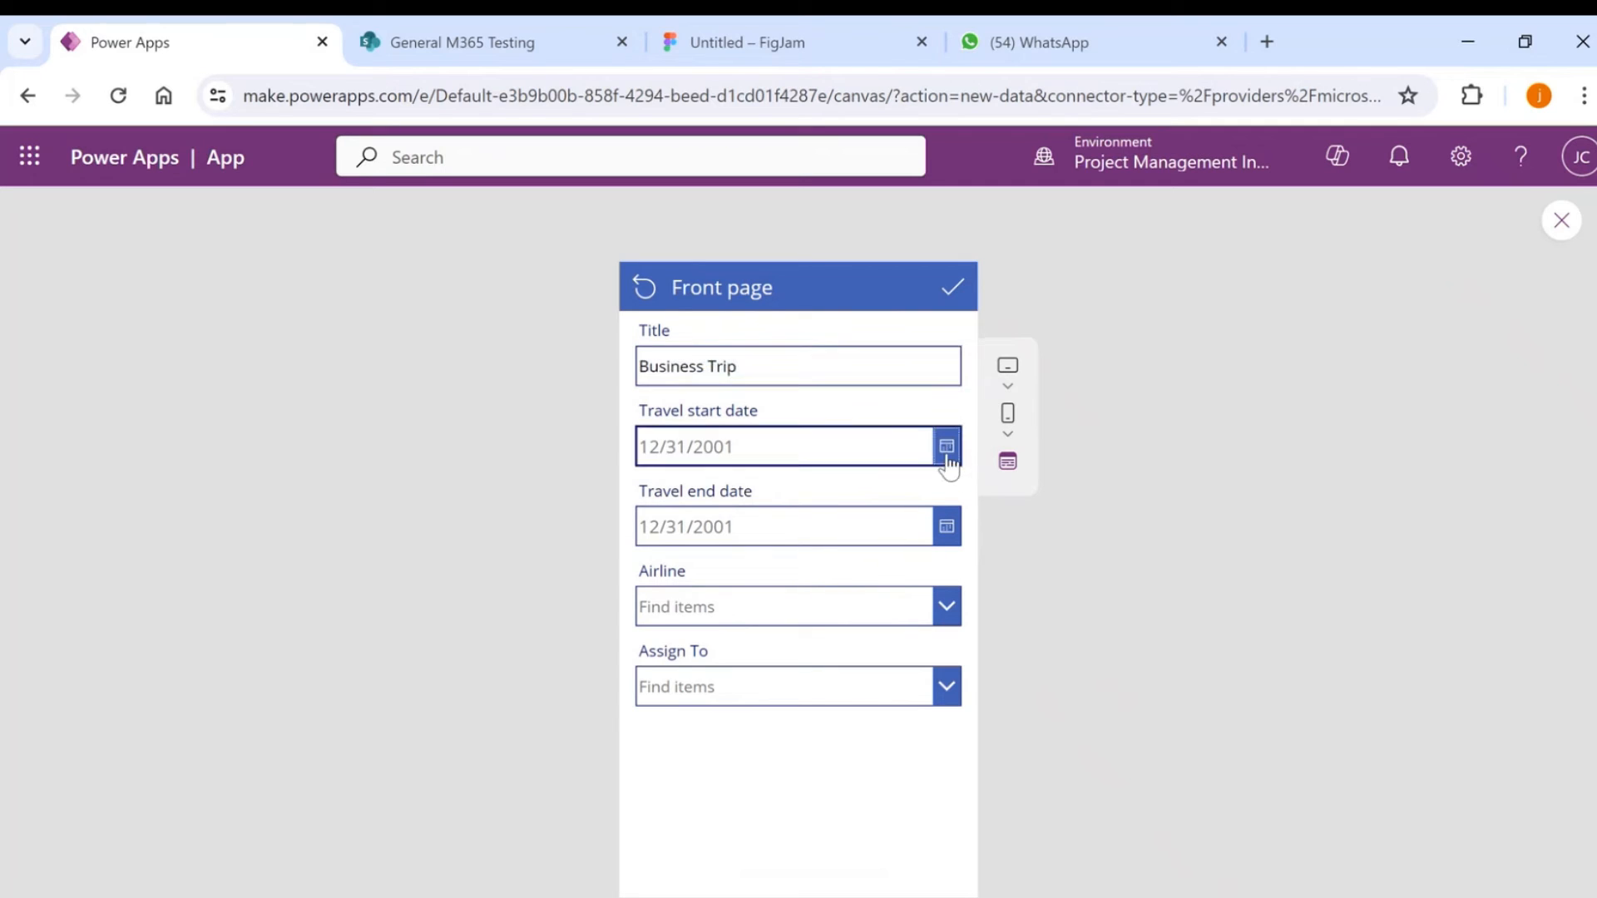
click(817, 645)
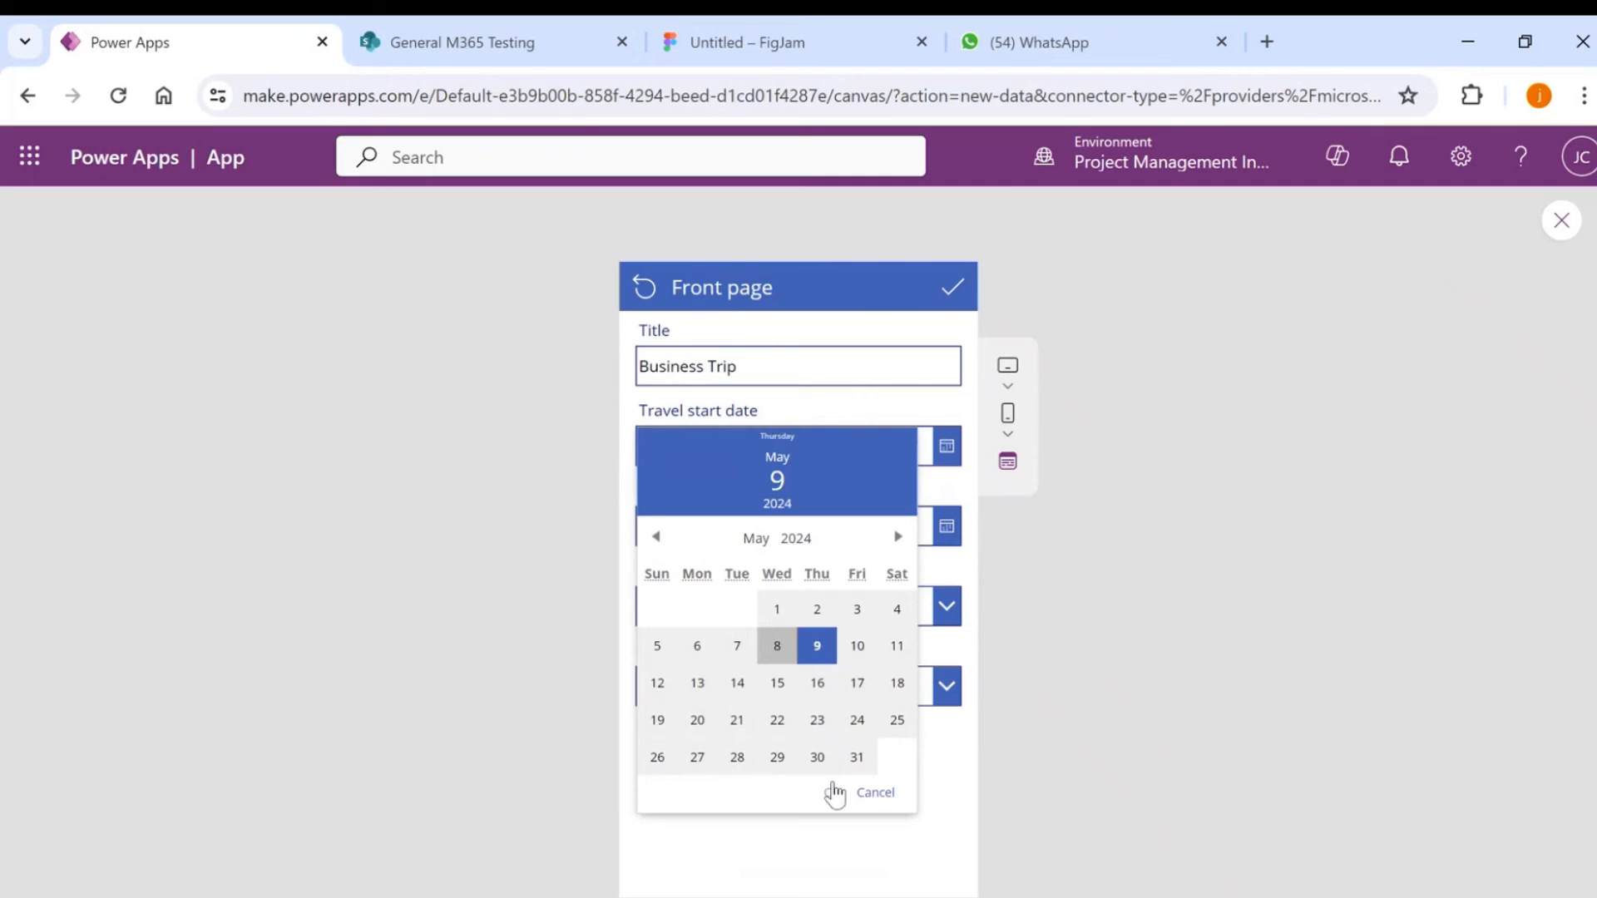
click(831, 792)
click(946, 527)
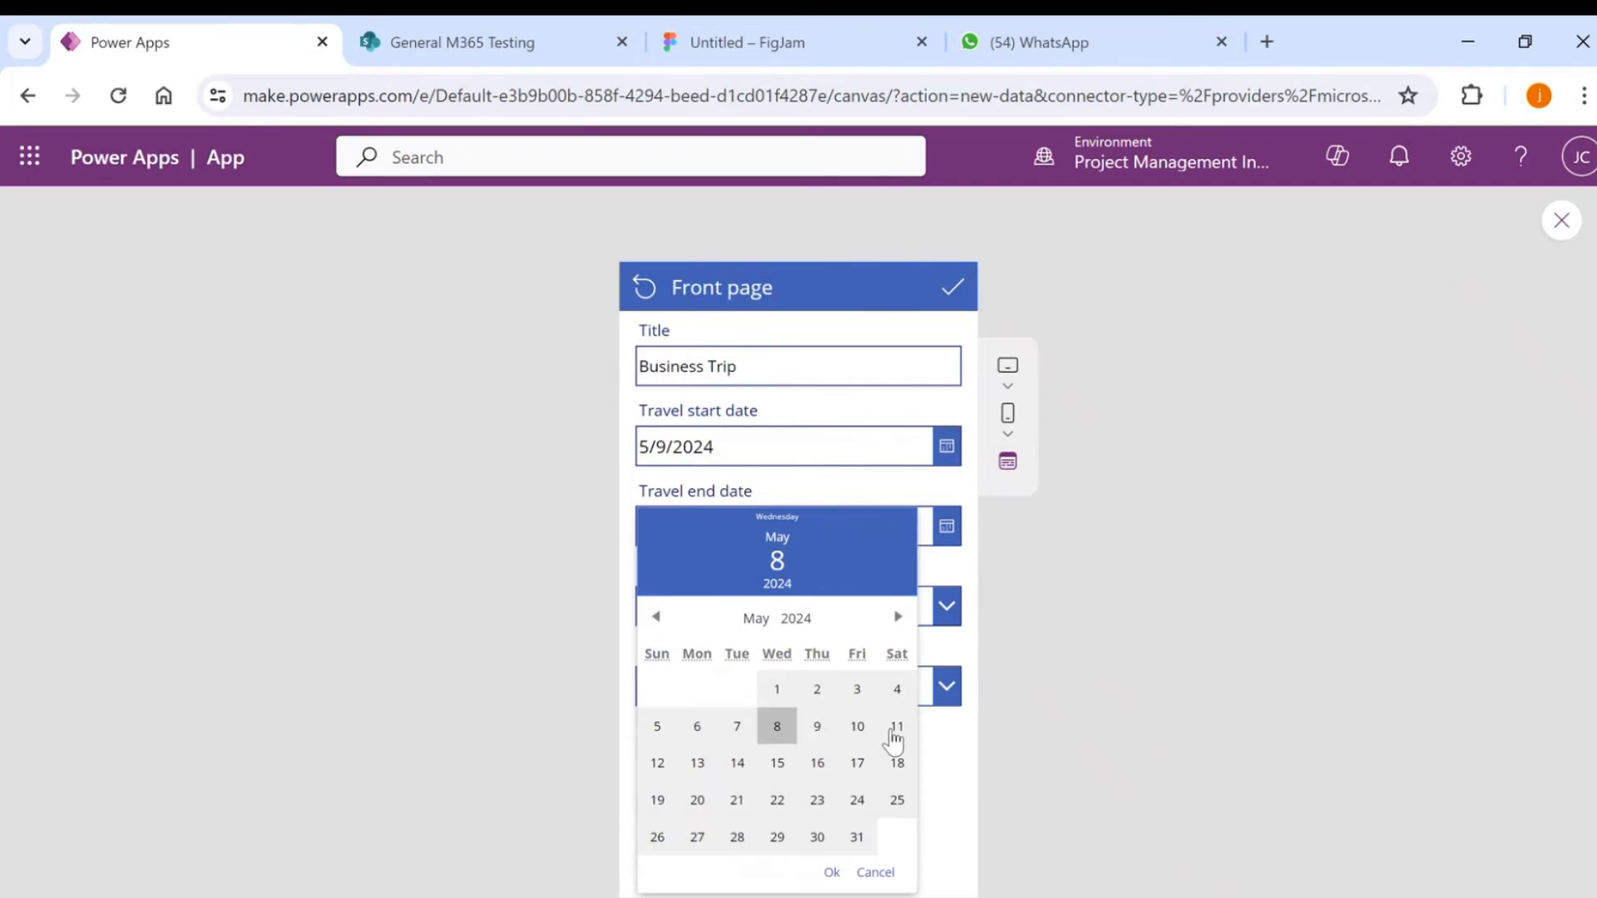
click(896, 728)
click(832, 873)
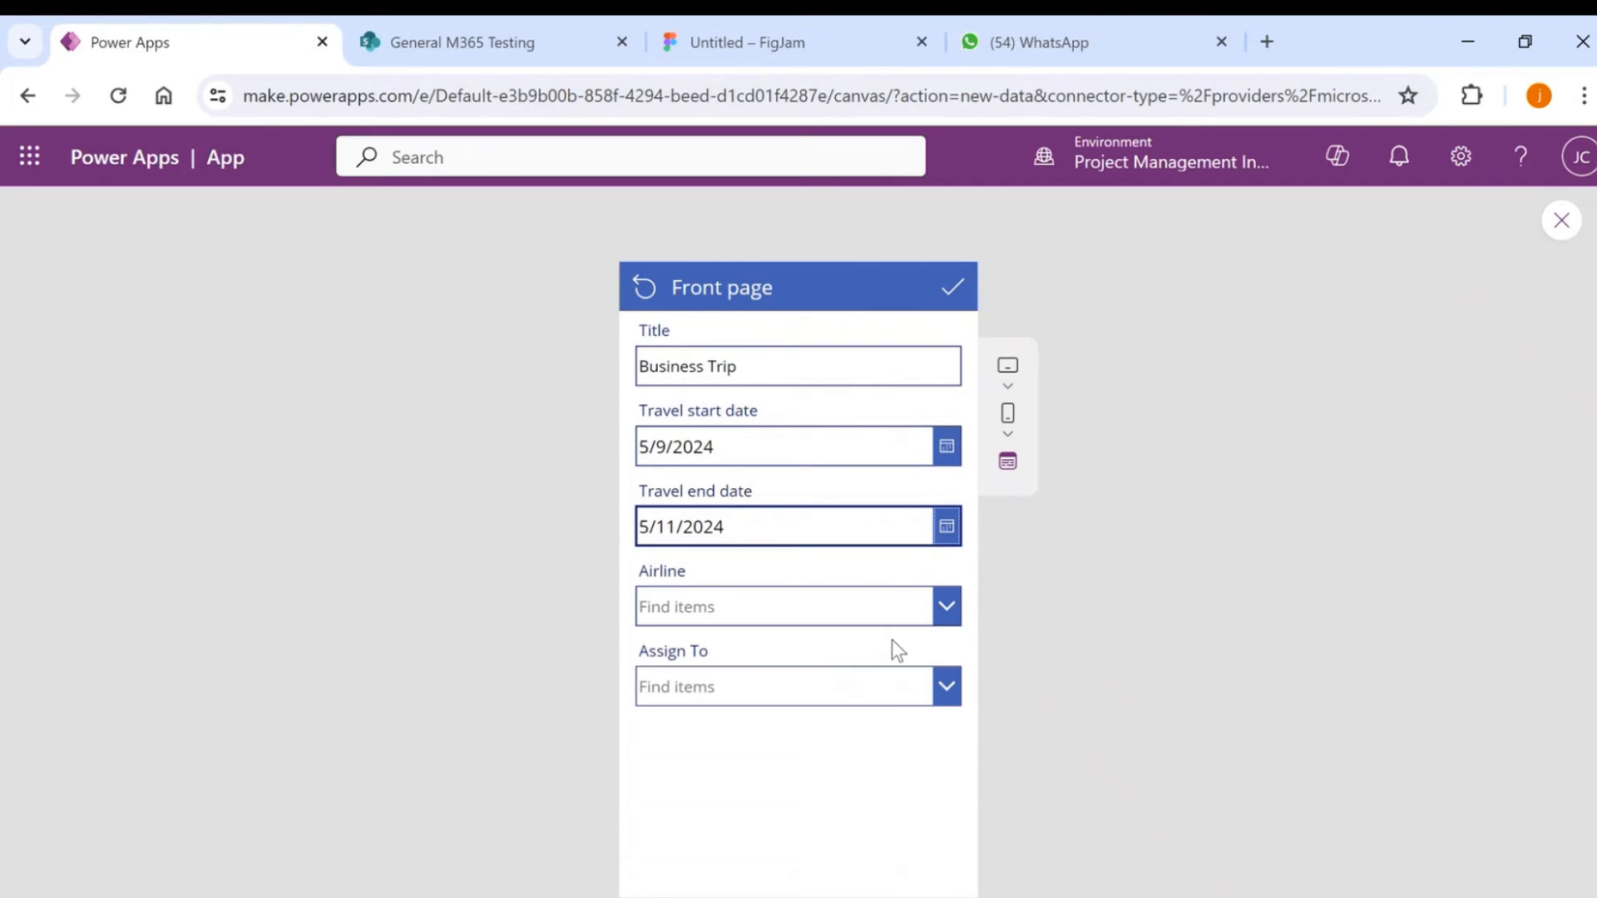
Choose Southwest as the airline and search for and select the assignee in the Assign To field.
click(943, 611)
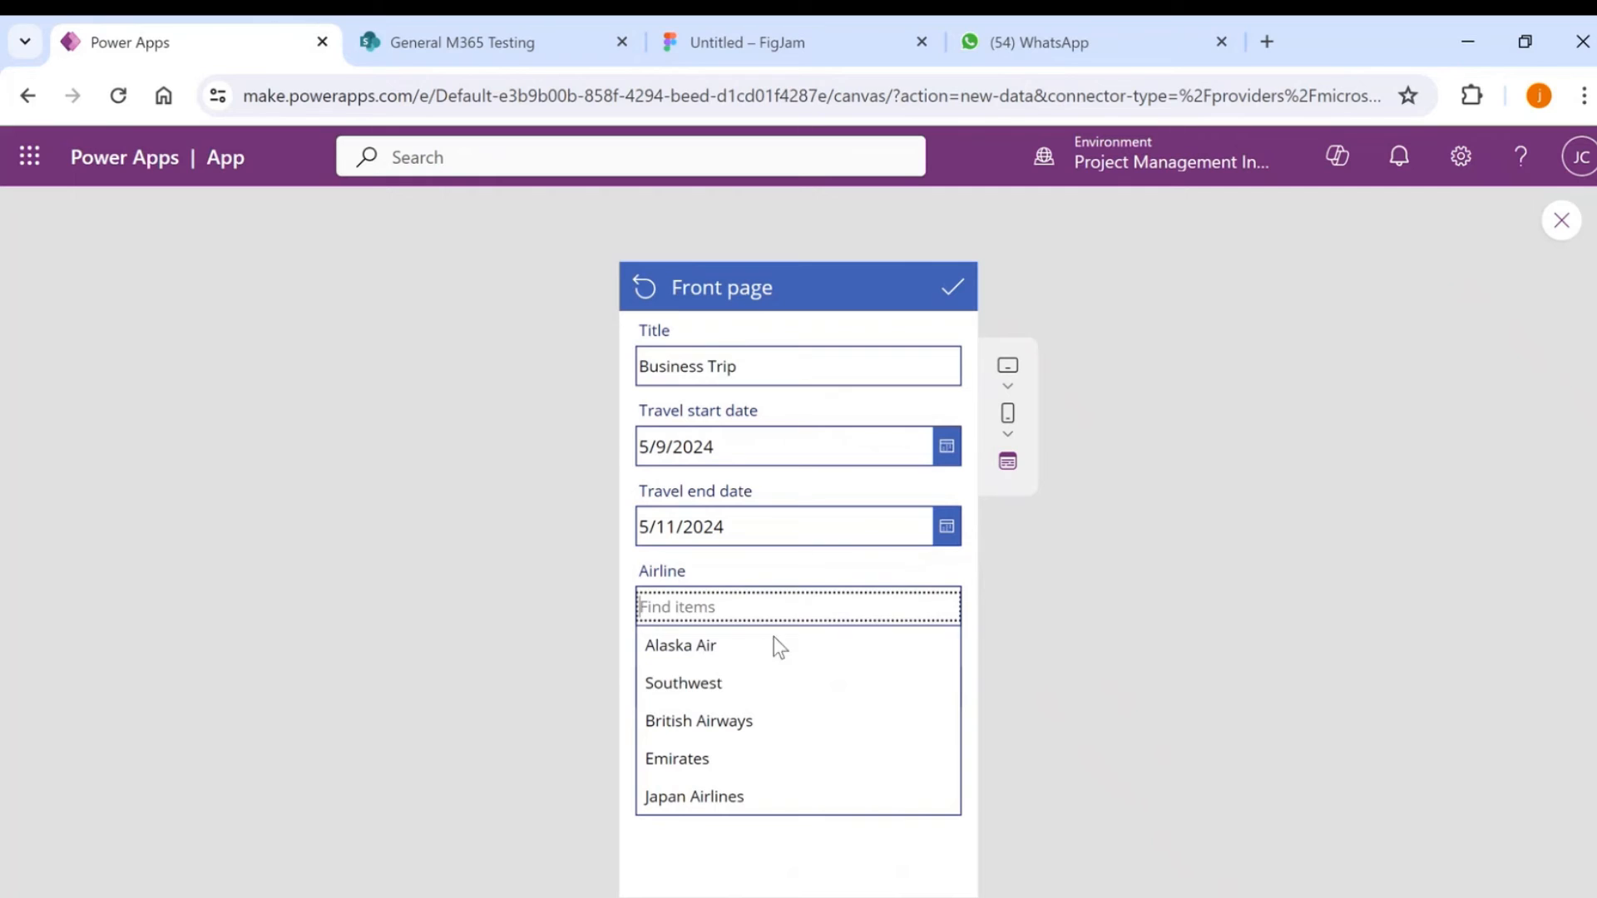
click(732, 673)
click(878, 678)
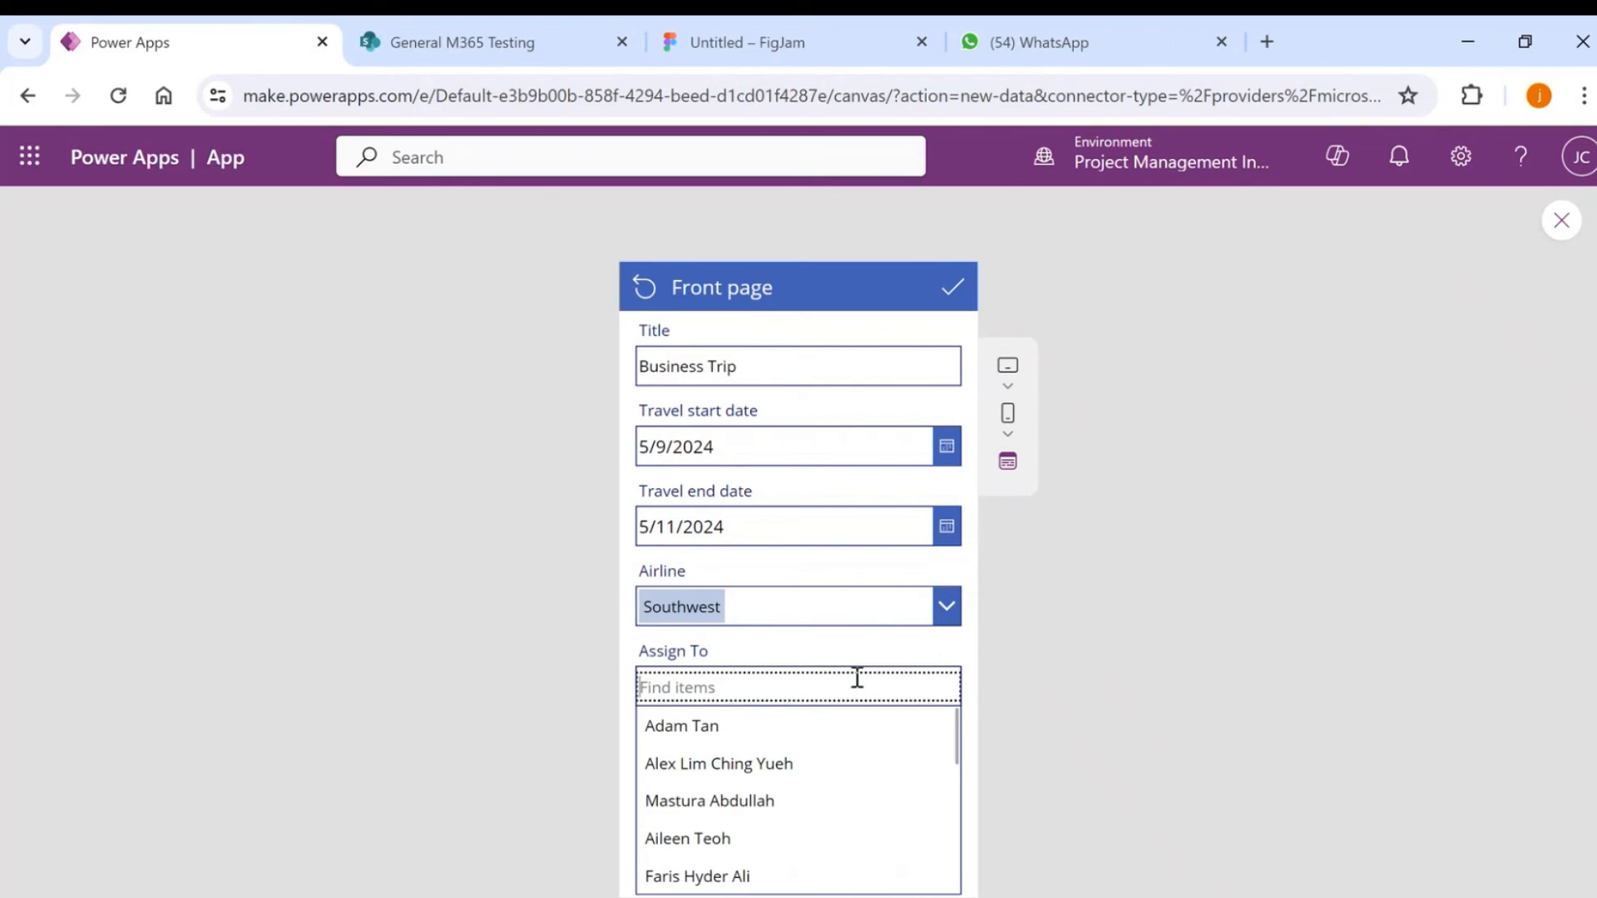
text(joseph)
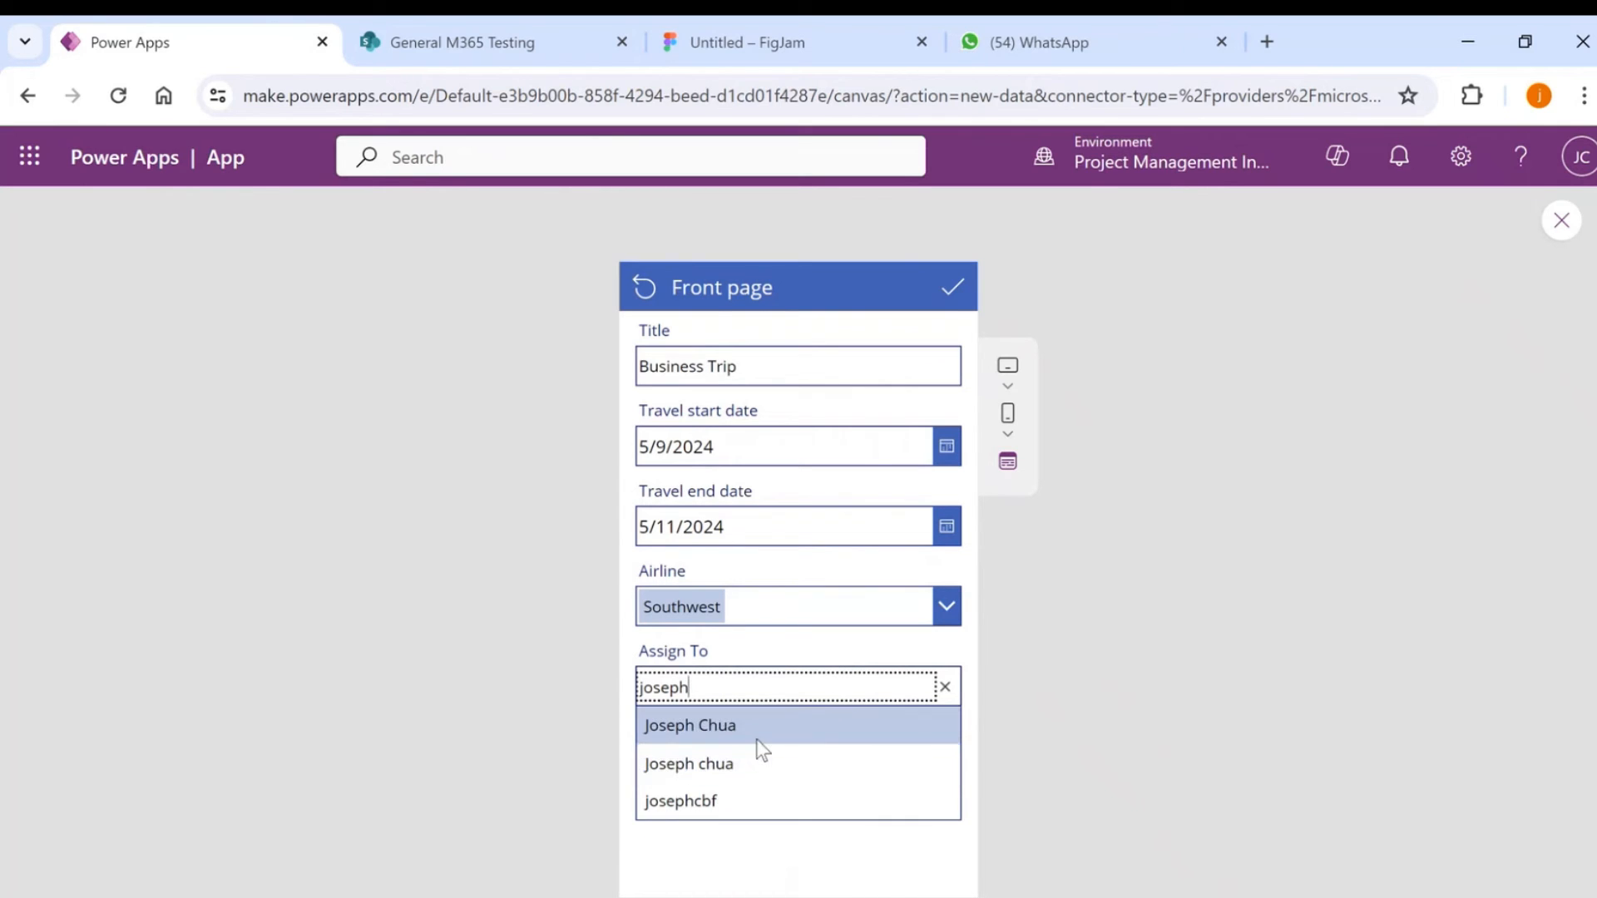
click(756, 737)
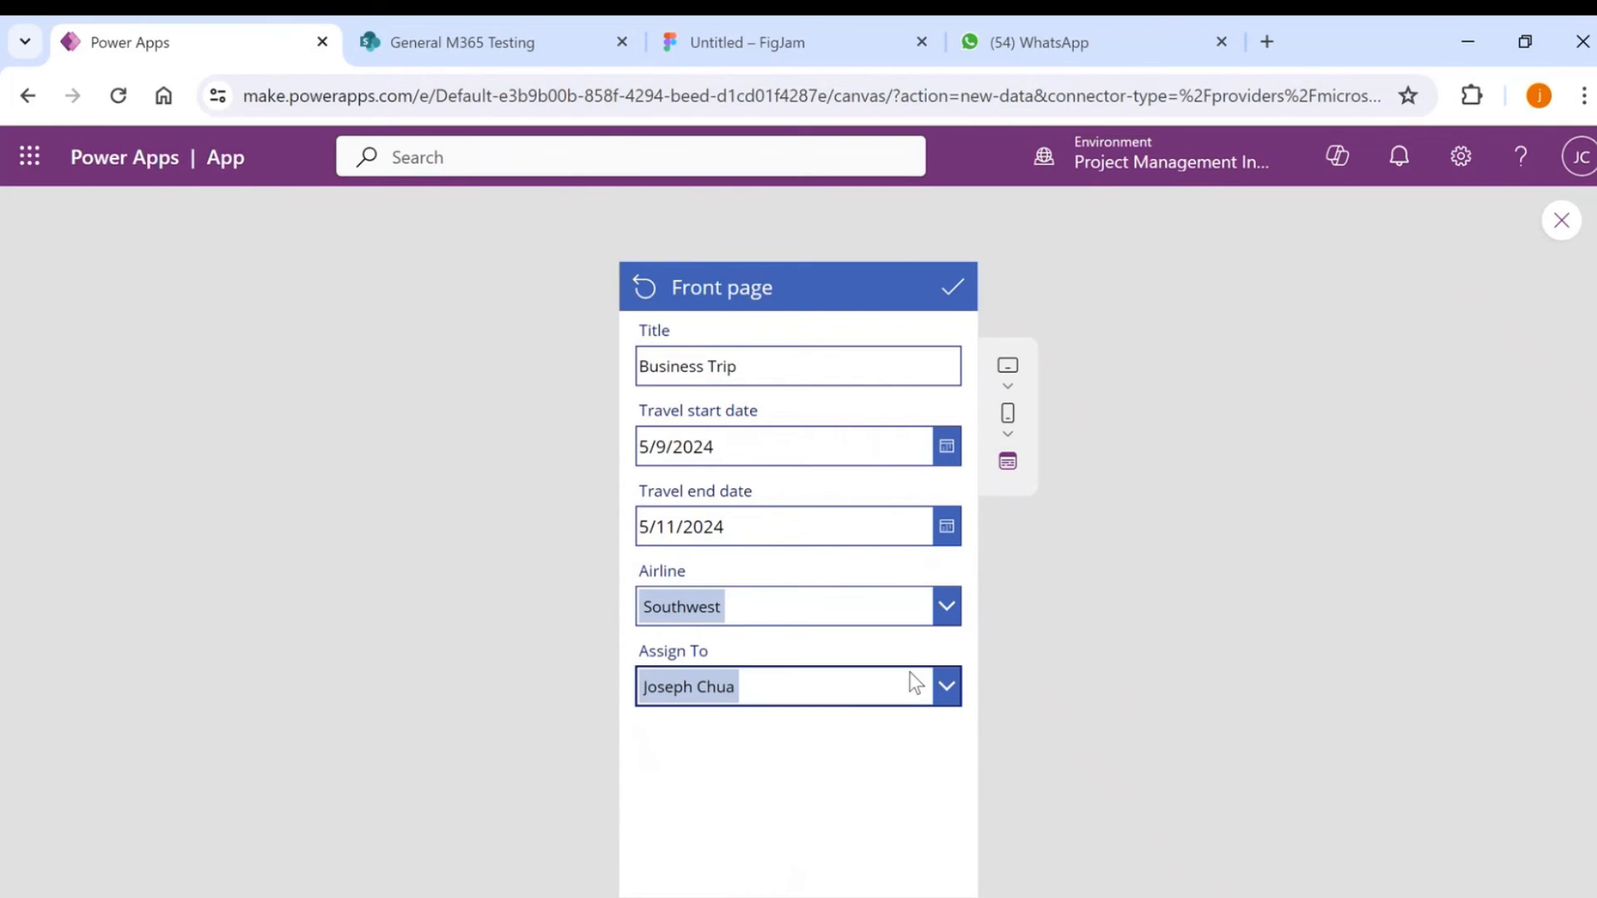
Continue to the Details Page and enter Manila as the destination with an estimated airfare of 340.
click(954, 288)
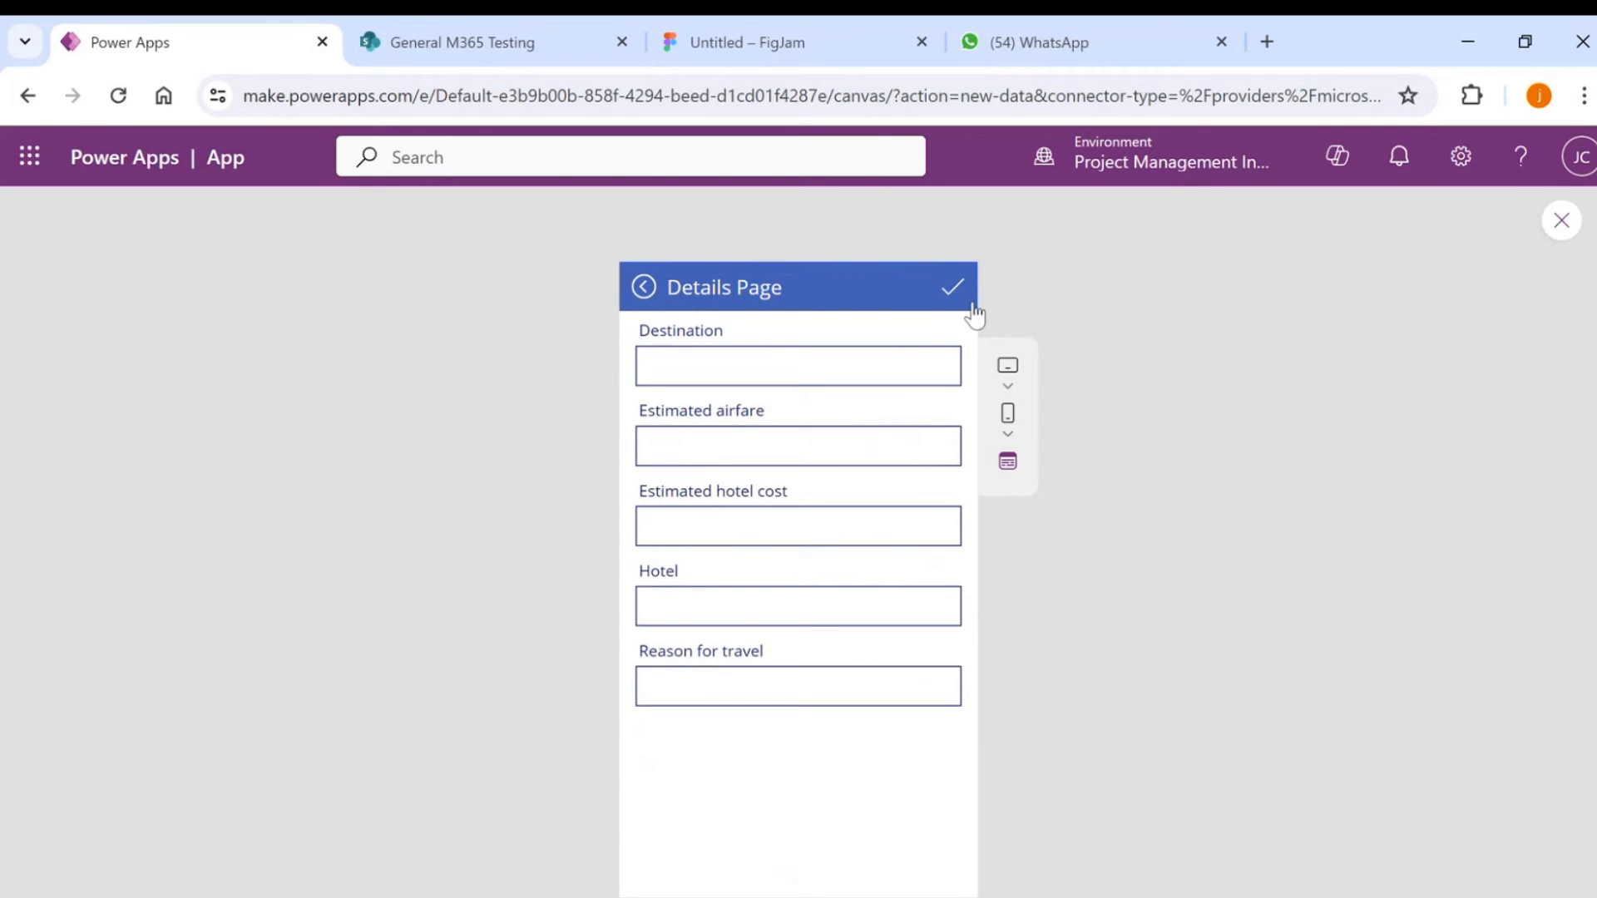
click(754, 368)
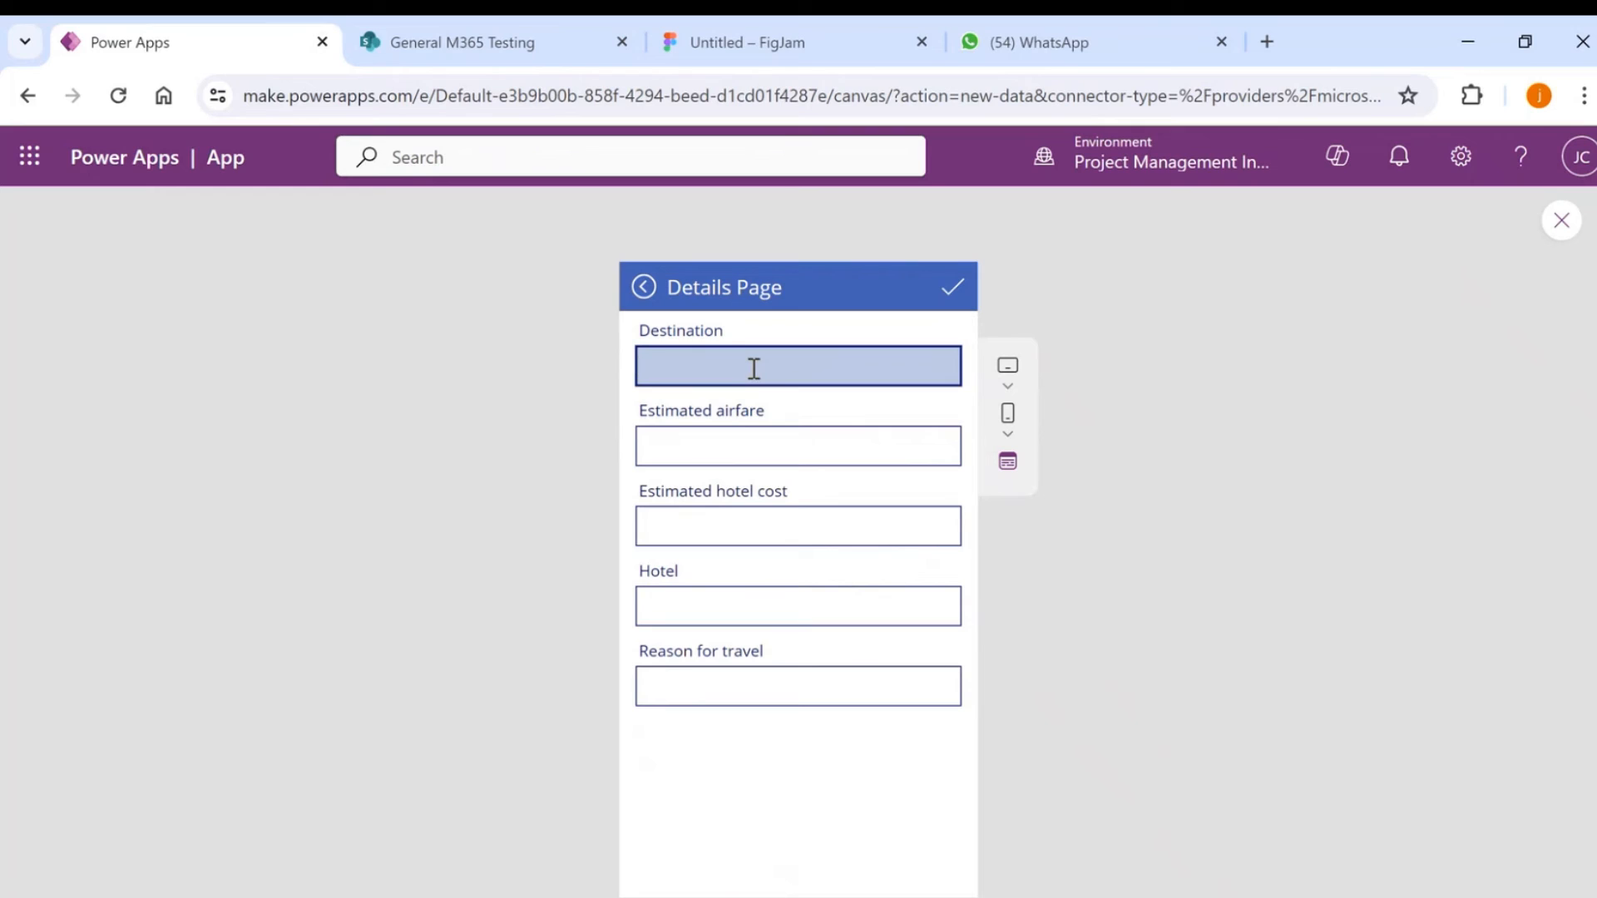
text(Manila)
key(Tab)
text(340)
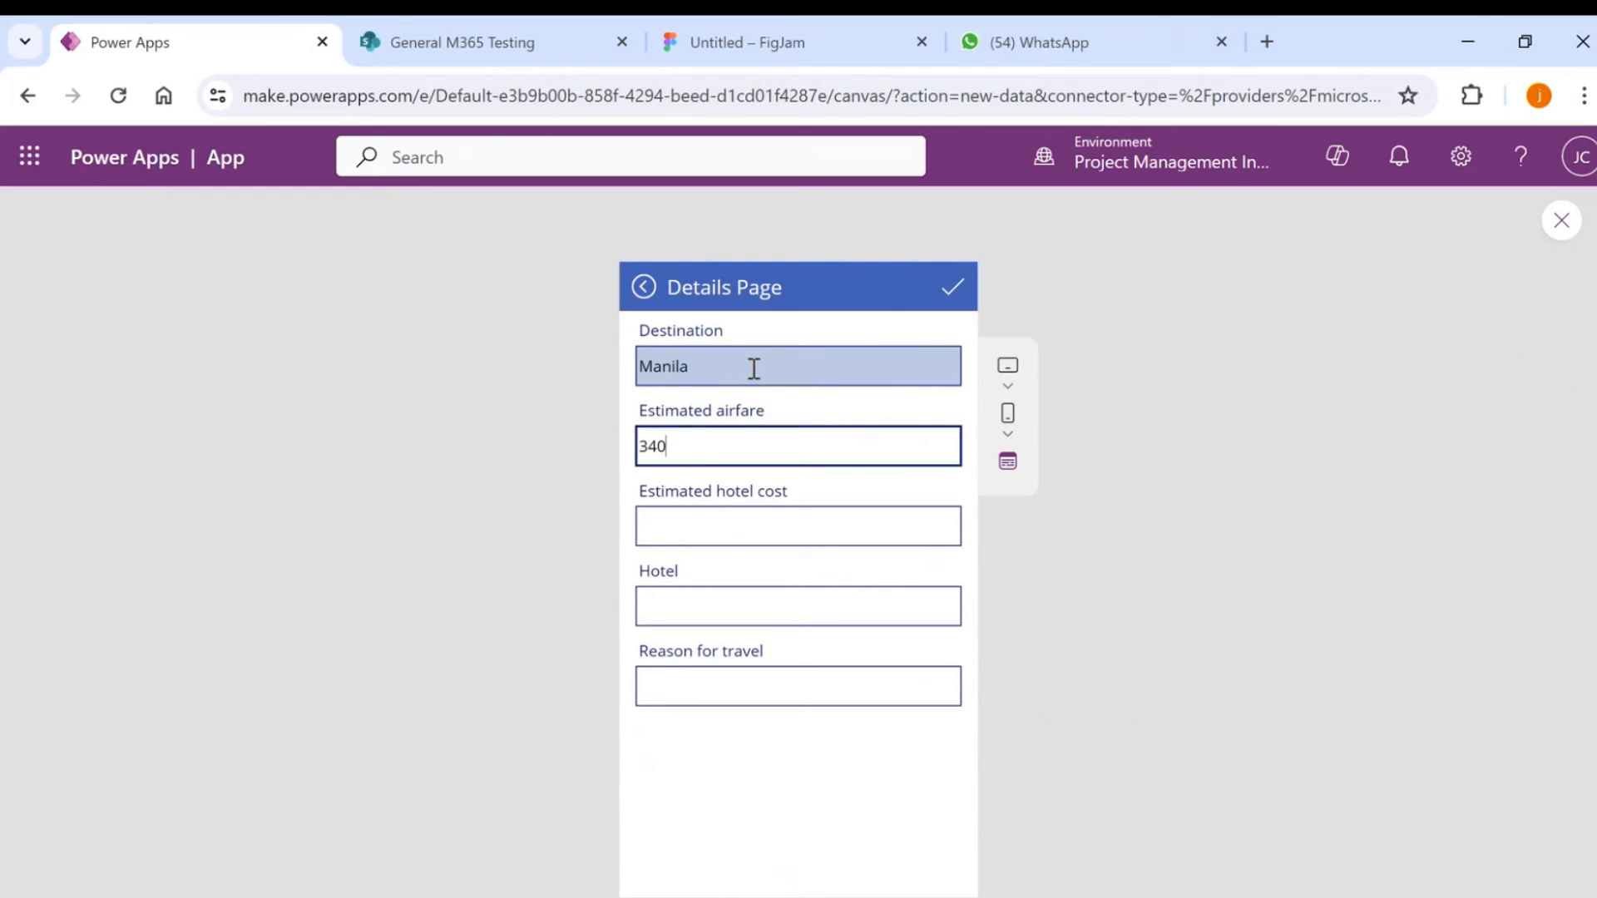
Set the estimated hotel cost to 100 and the hotel to Grand Hyatt.
key(Tab)
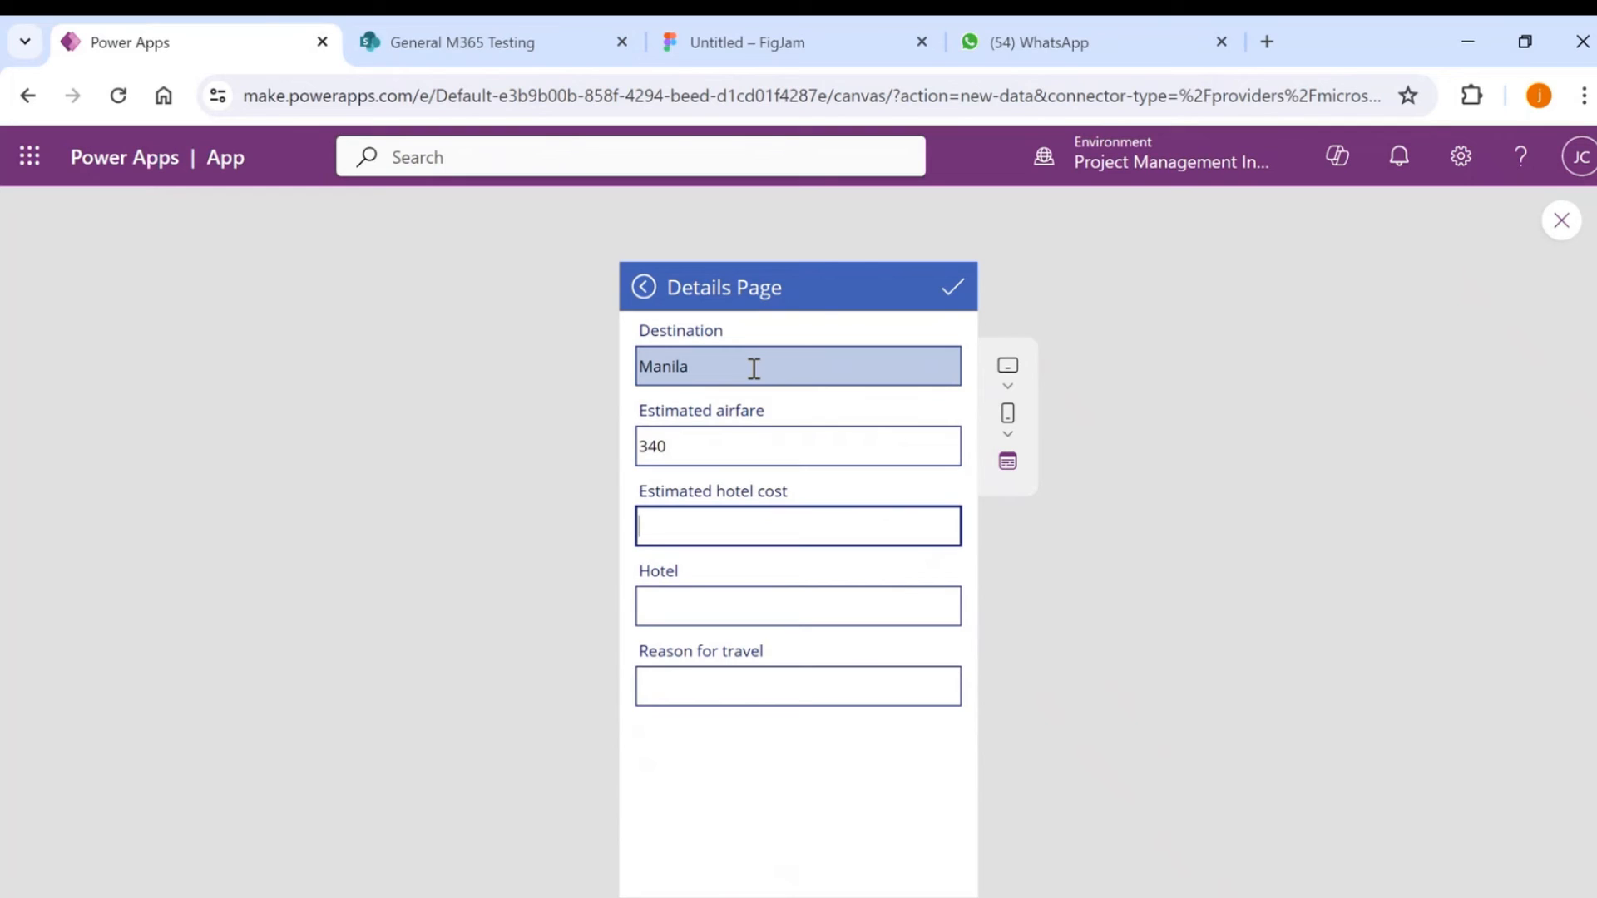
text(1000)
key(BackSpace)
key(BackSpace)
text(0)
key(Tab)
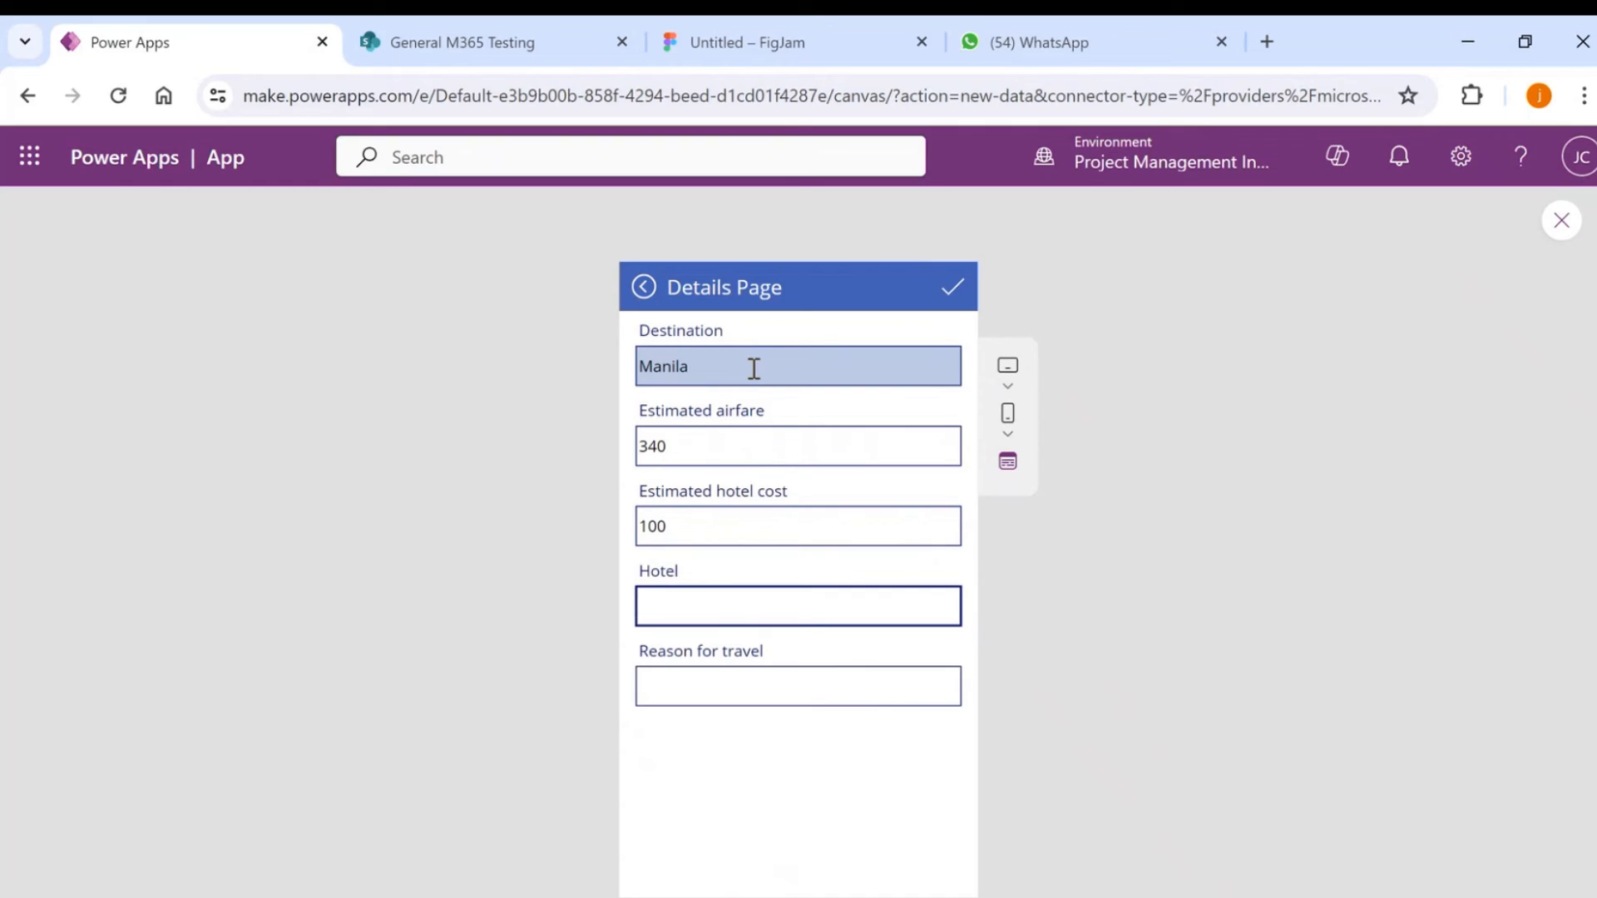
text(Grand Hyatt)
key(Tab)
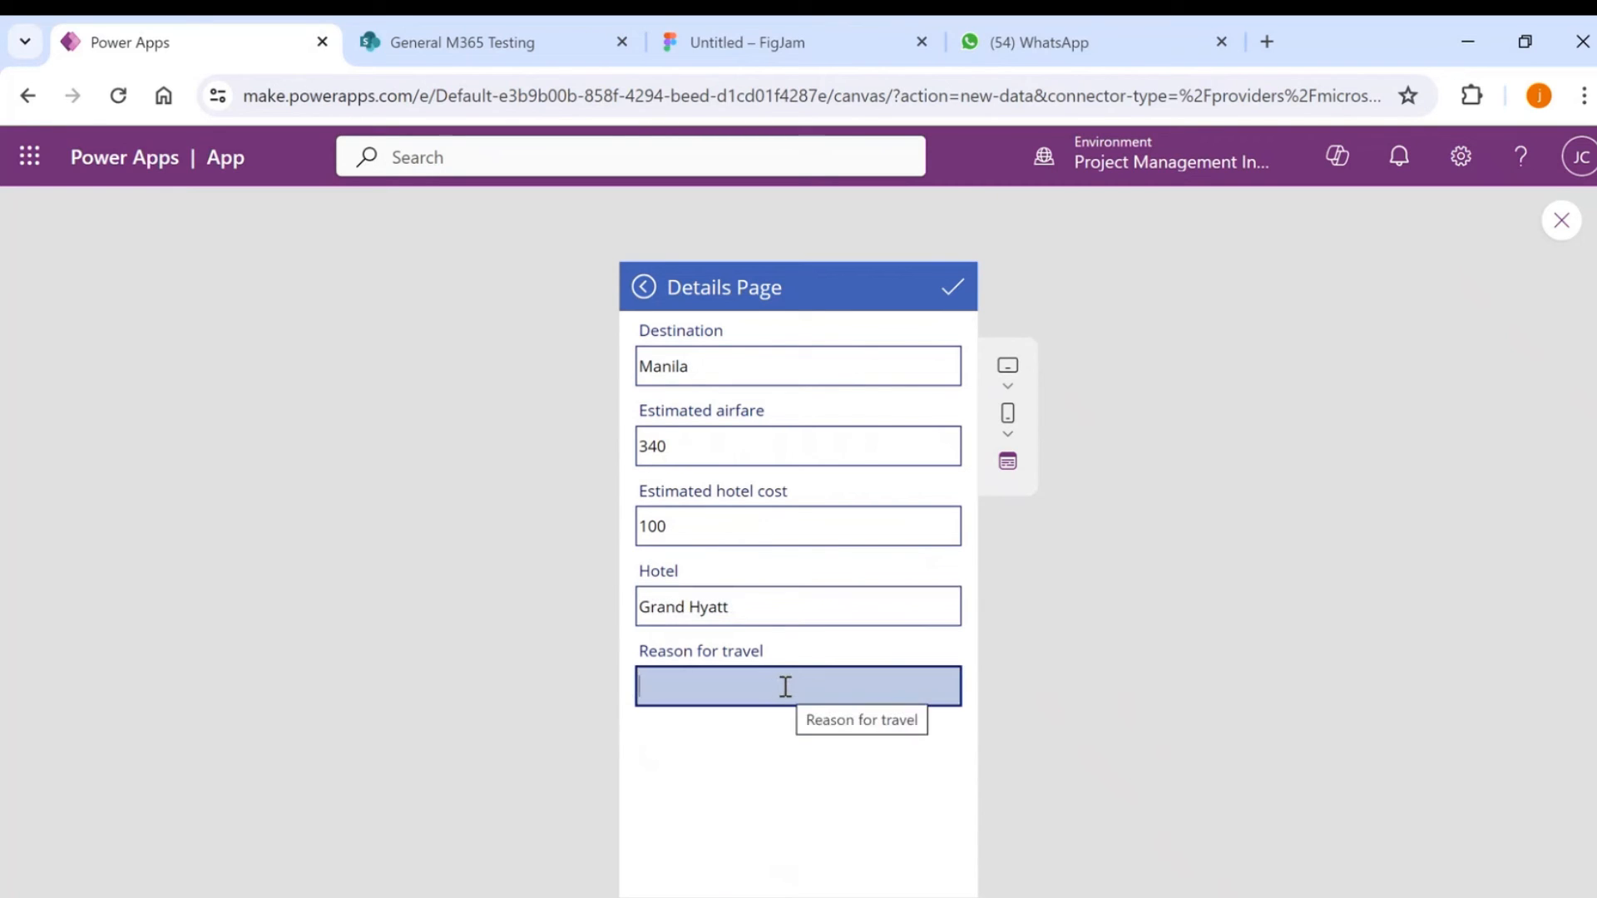
Enter Site Visit as the reason for travel and submit the combined request.
text(Site )
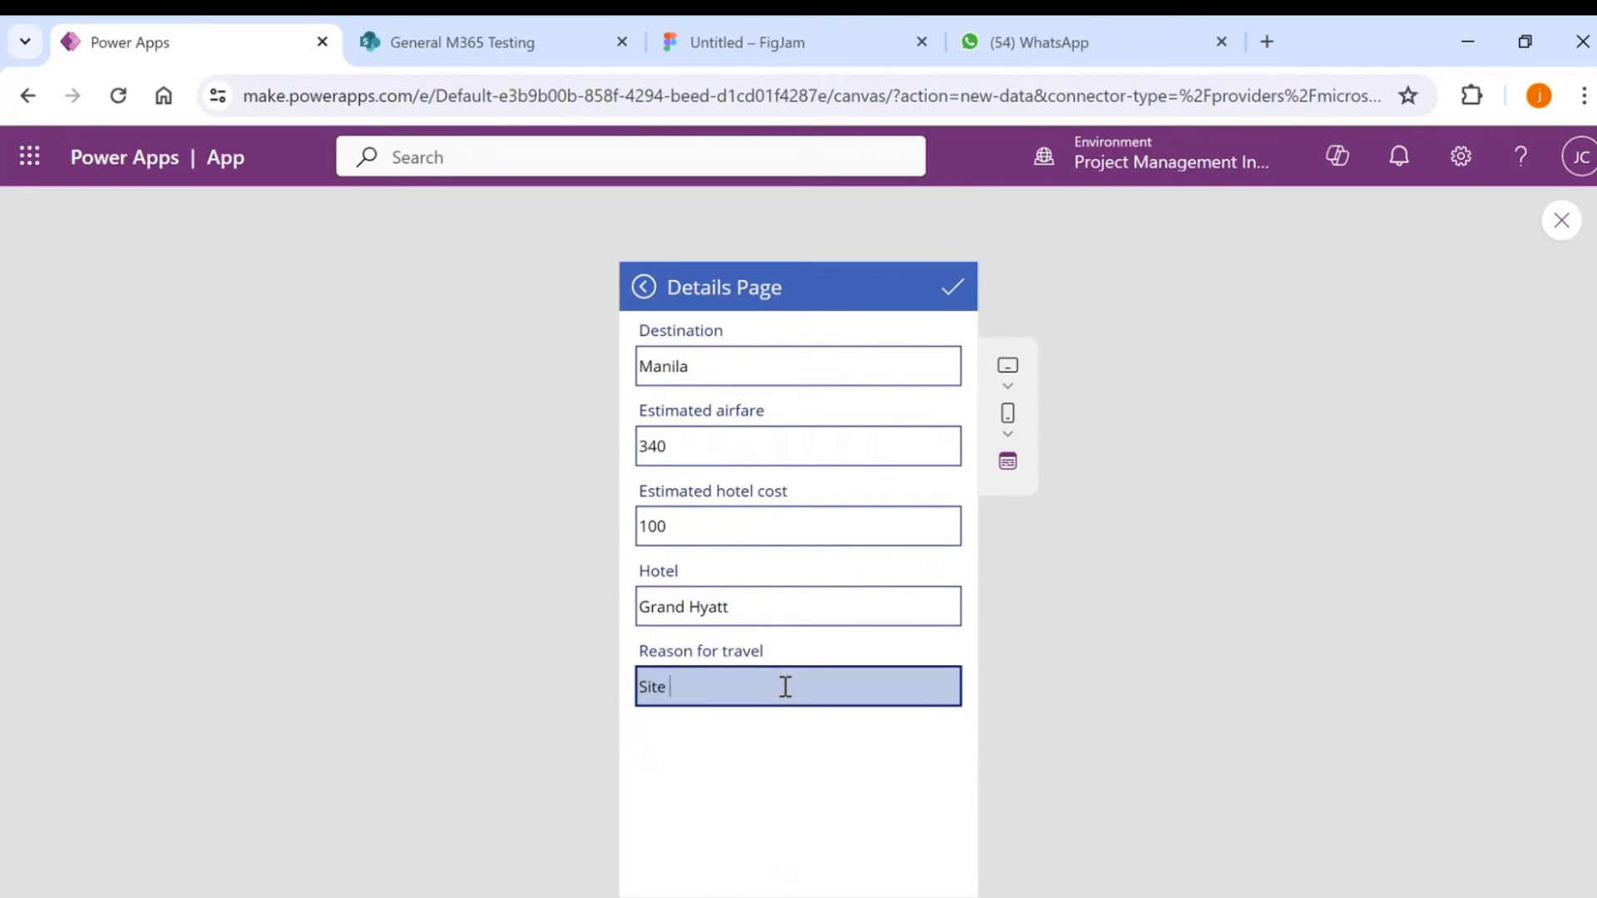
text(Visit)
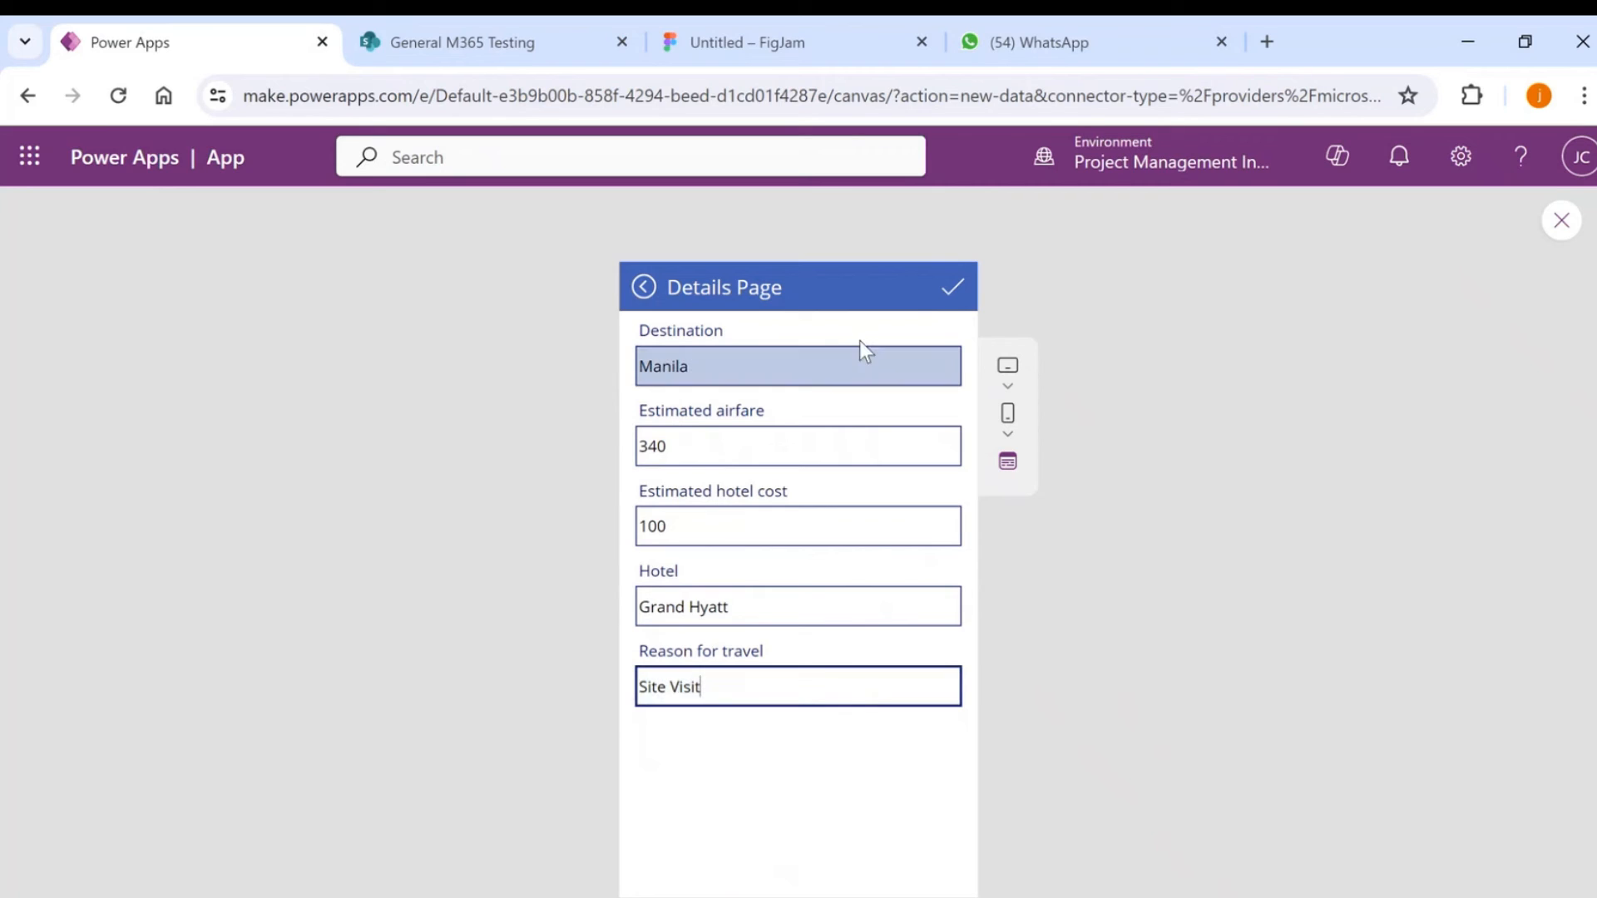
click(963, 293)
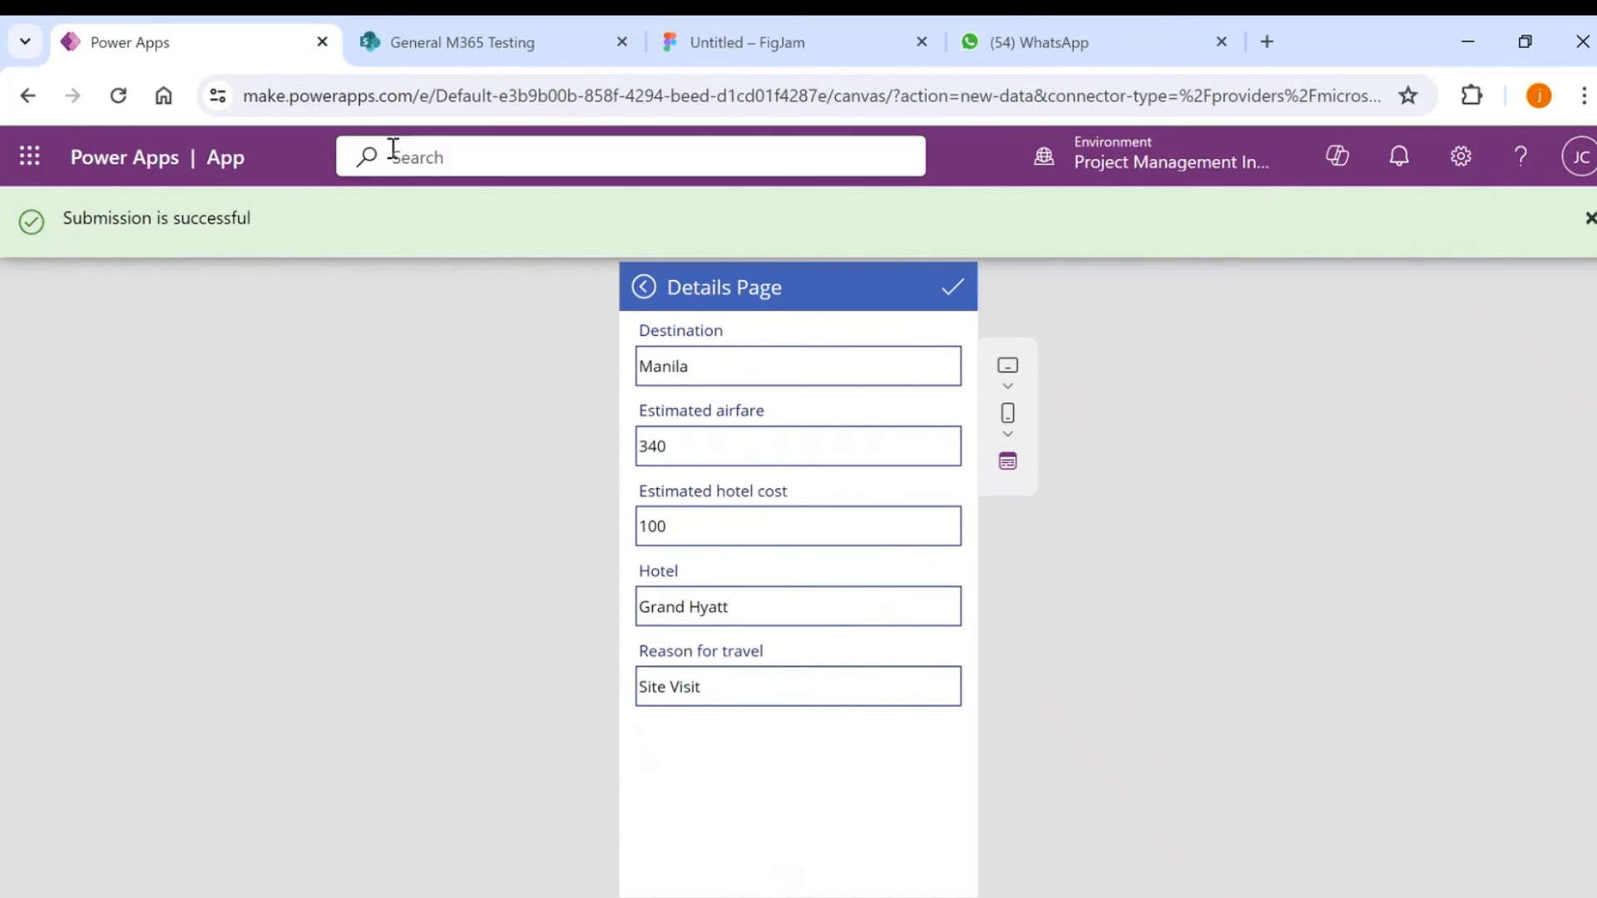
Switch to the SharePoint list Travel requests with approvals, reload it and check the columns of the newly submitted request.
click(488, 38)
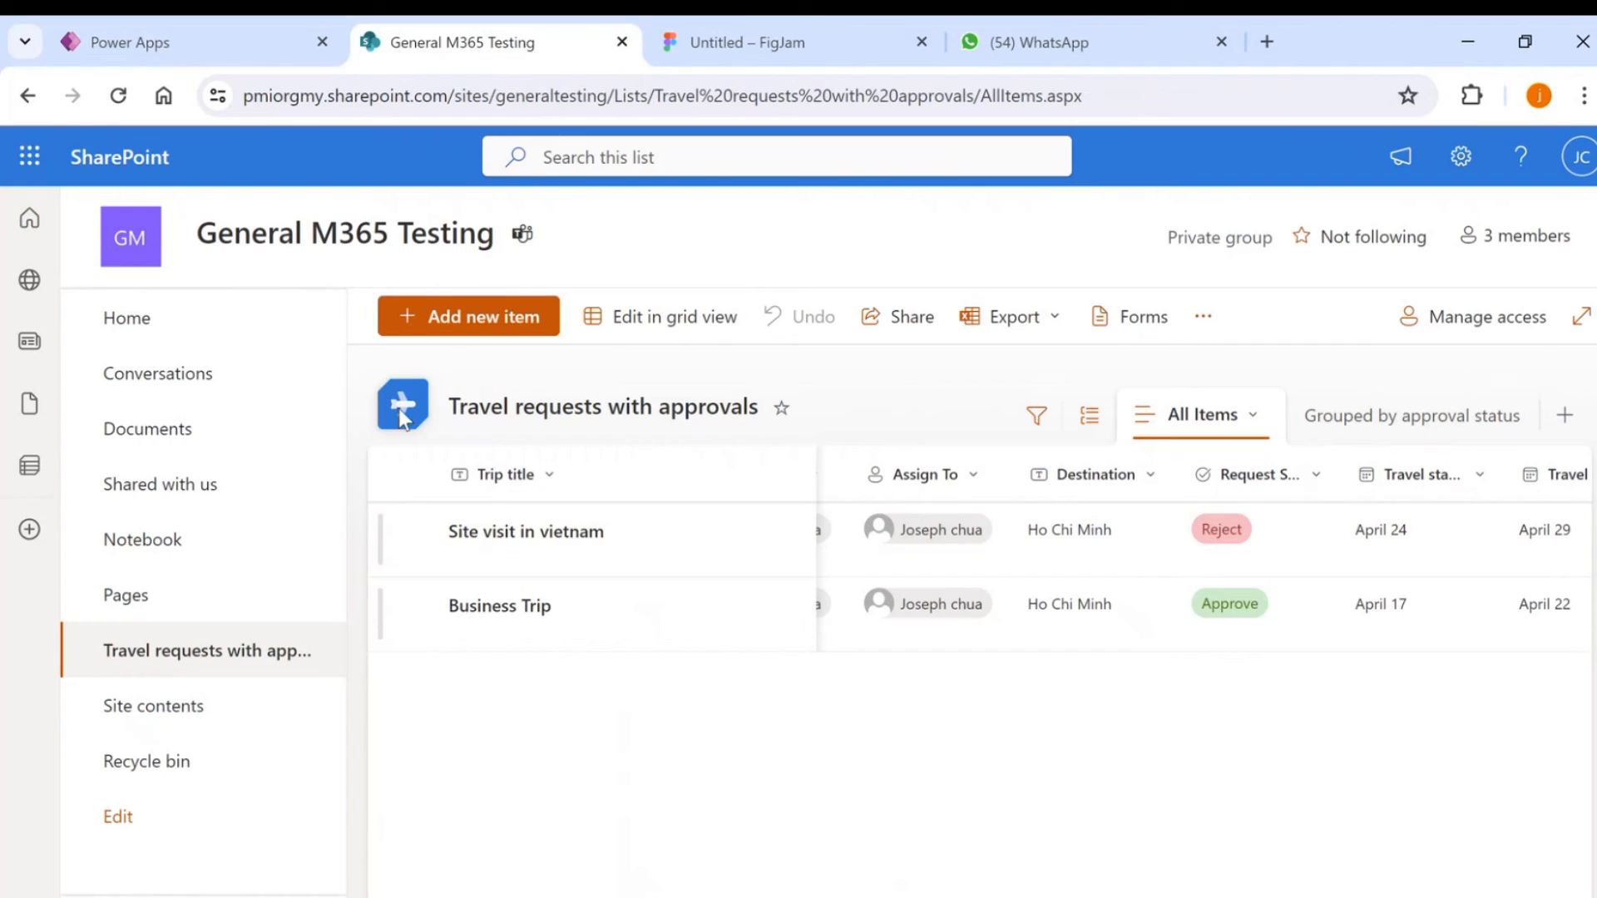
click(123, 96)
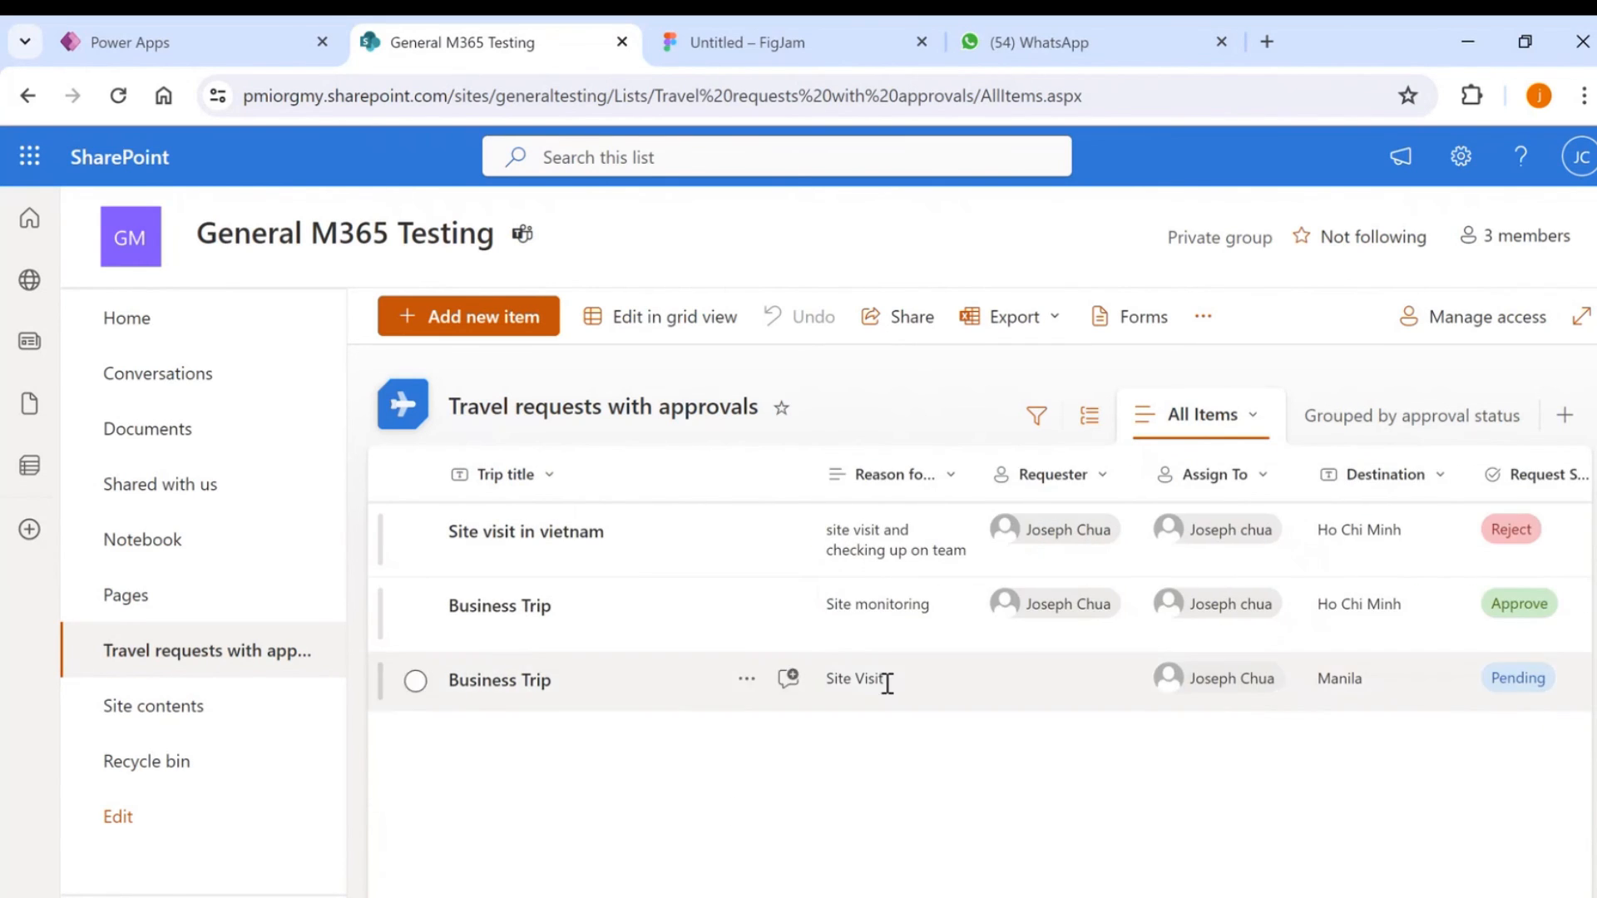
scroll(976, 866, right, 5)
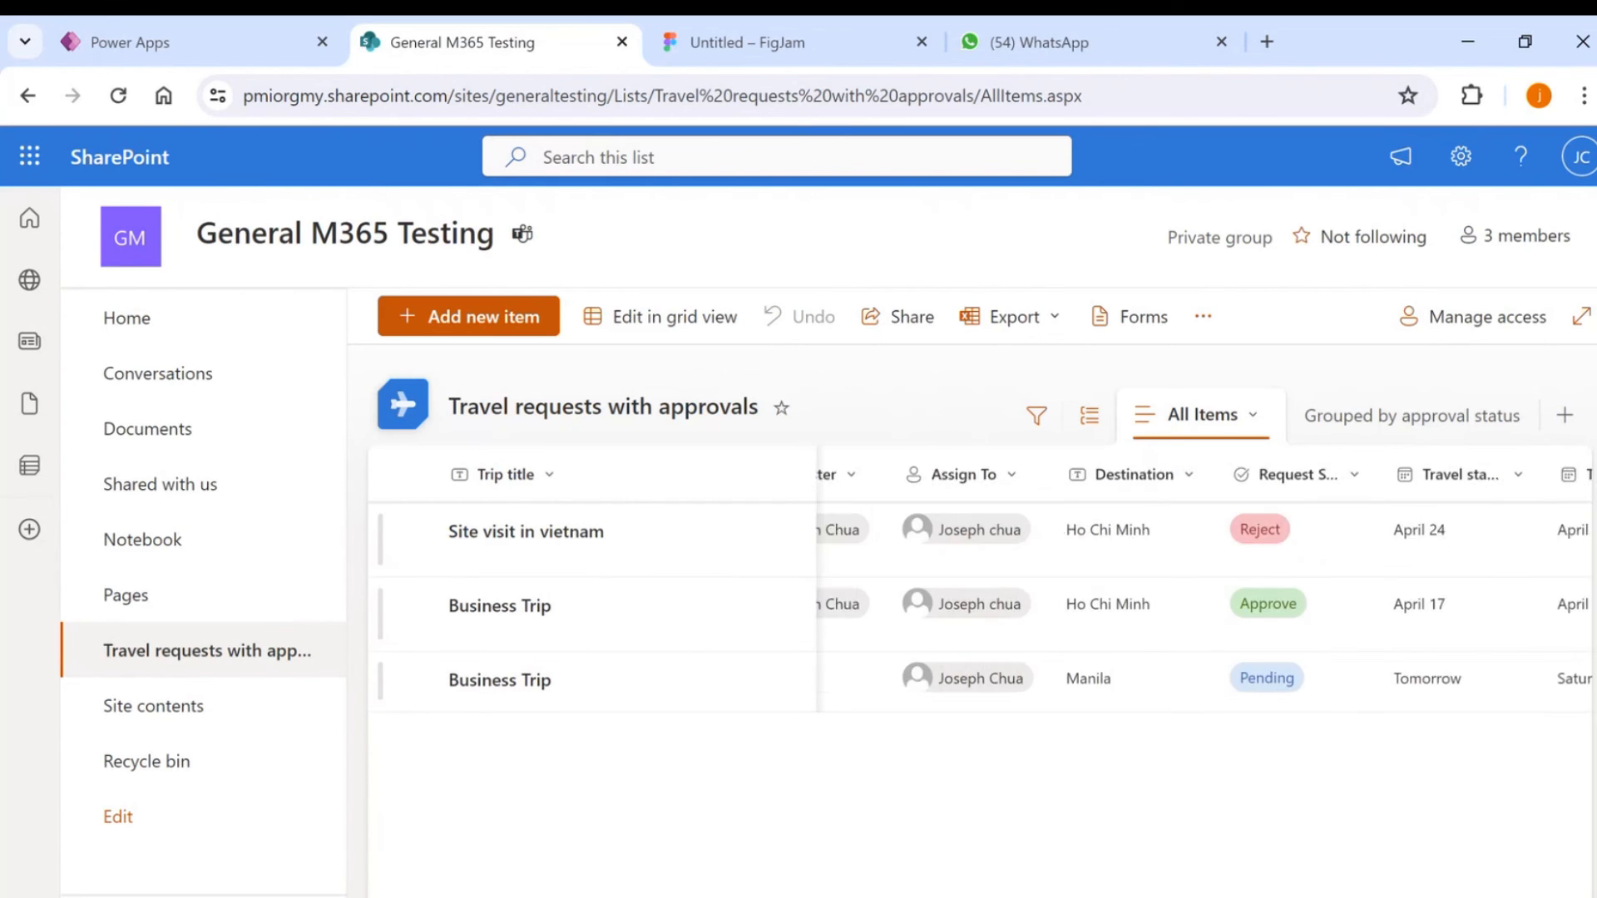
scroll(1205, 582, left, 4)
scroll(1204, 582, right, 3)
scroll(1204, 582, left, 4)
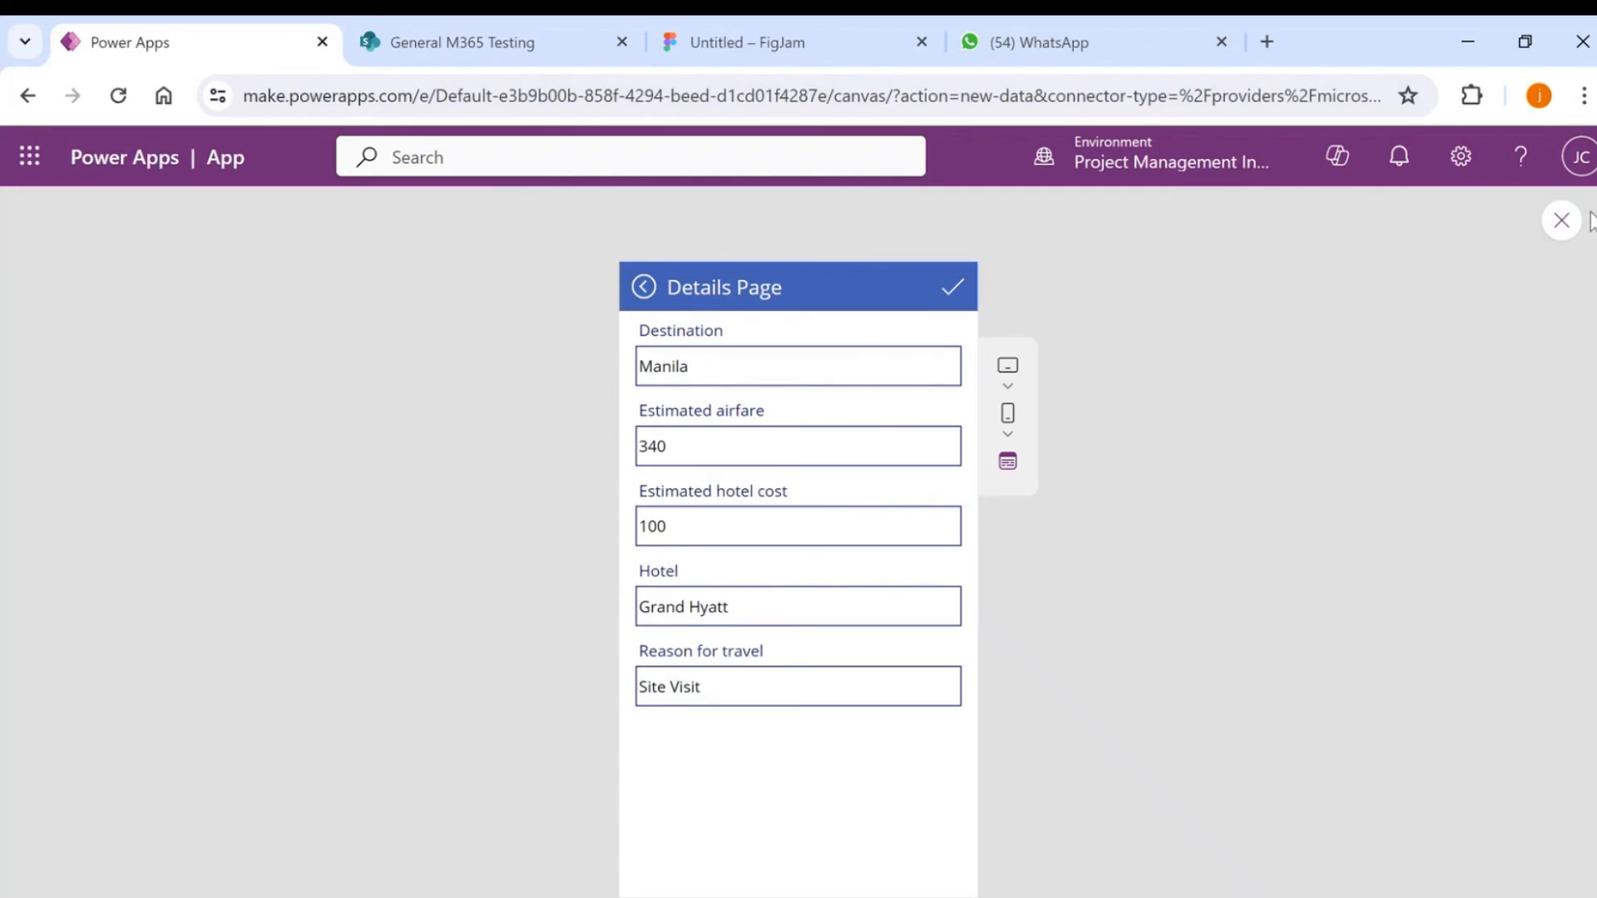
Close the Power Apps preview and go back from the Details Page to the Front page on the canvas.
click(1562, 220)
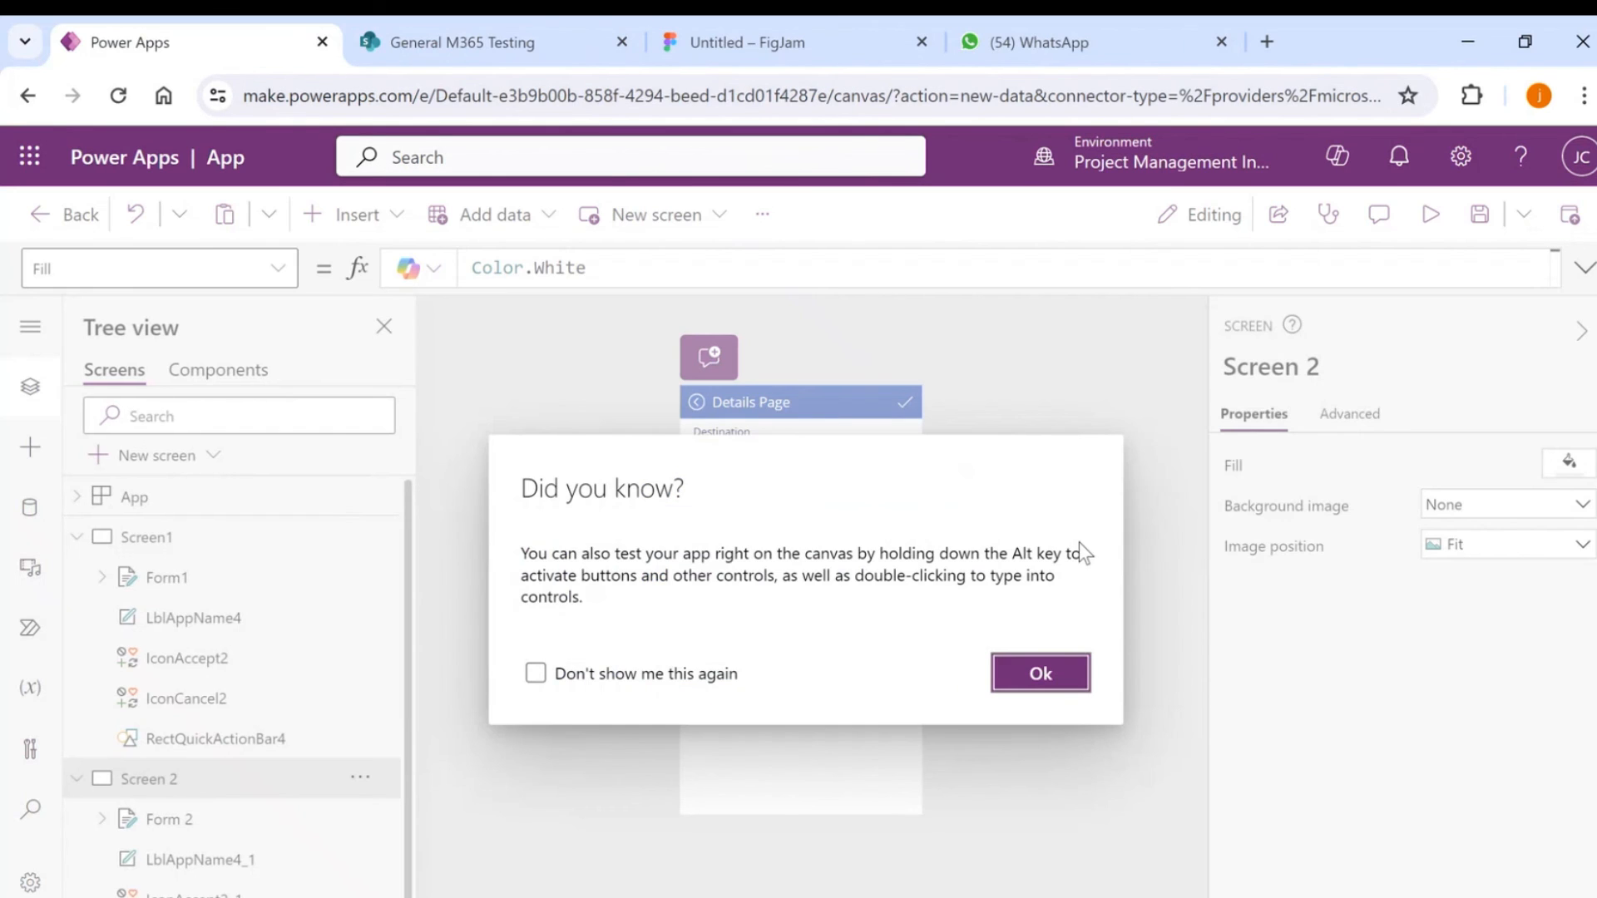
click(1040, 674)
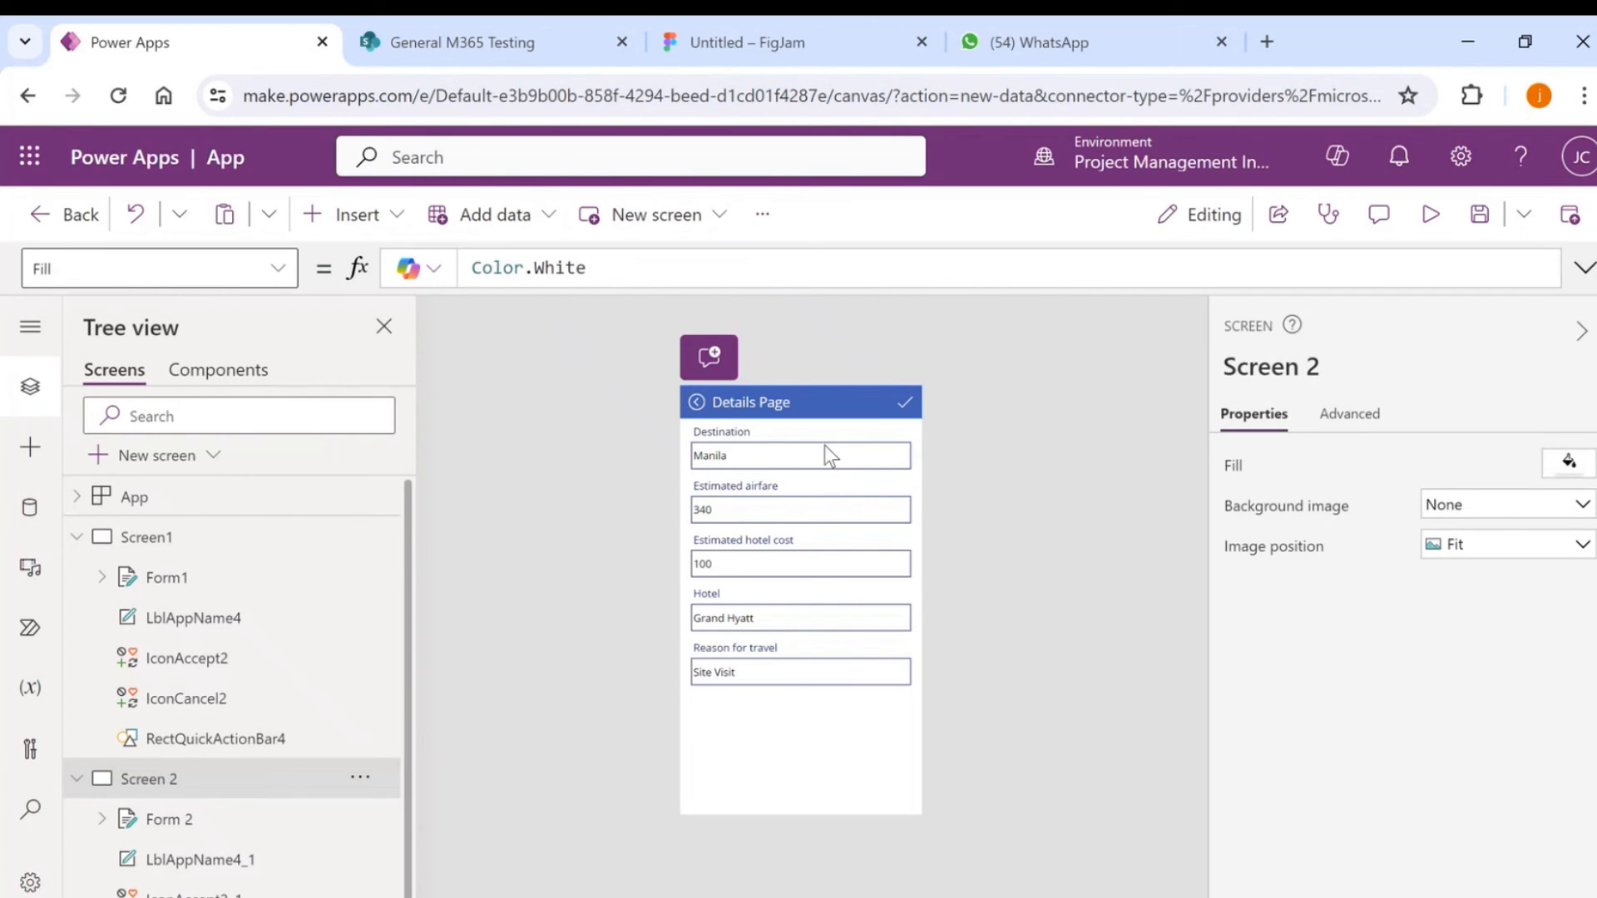
alt+click(696, 405)
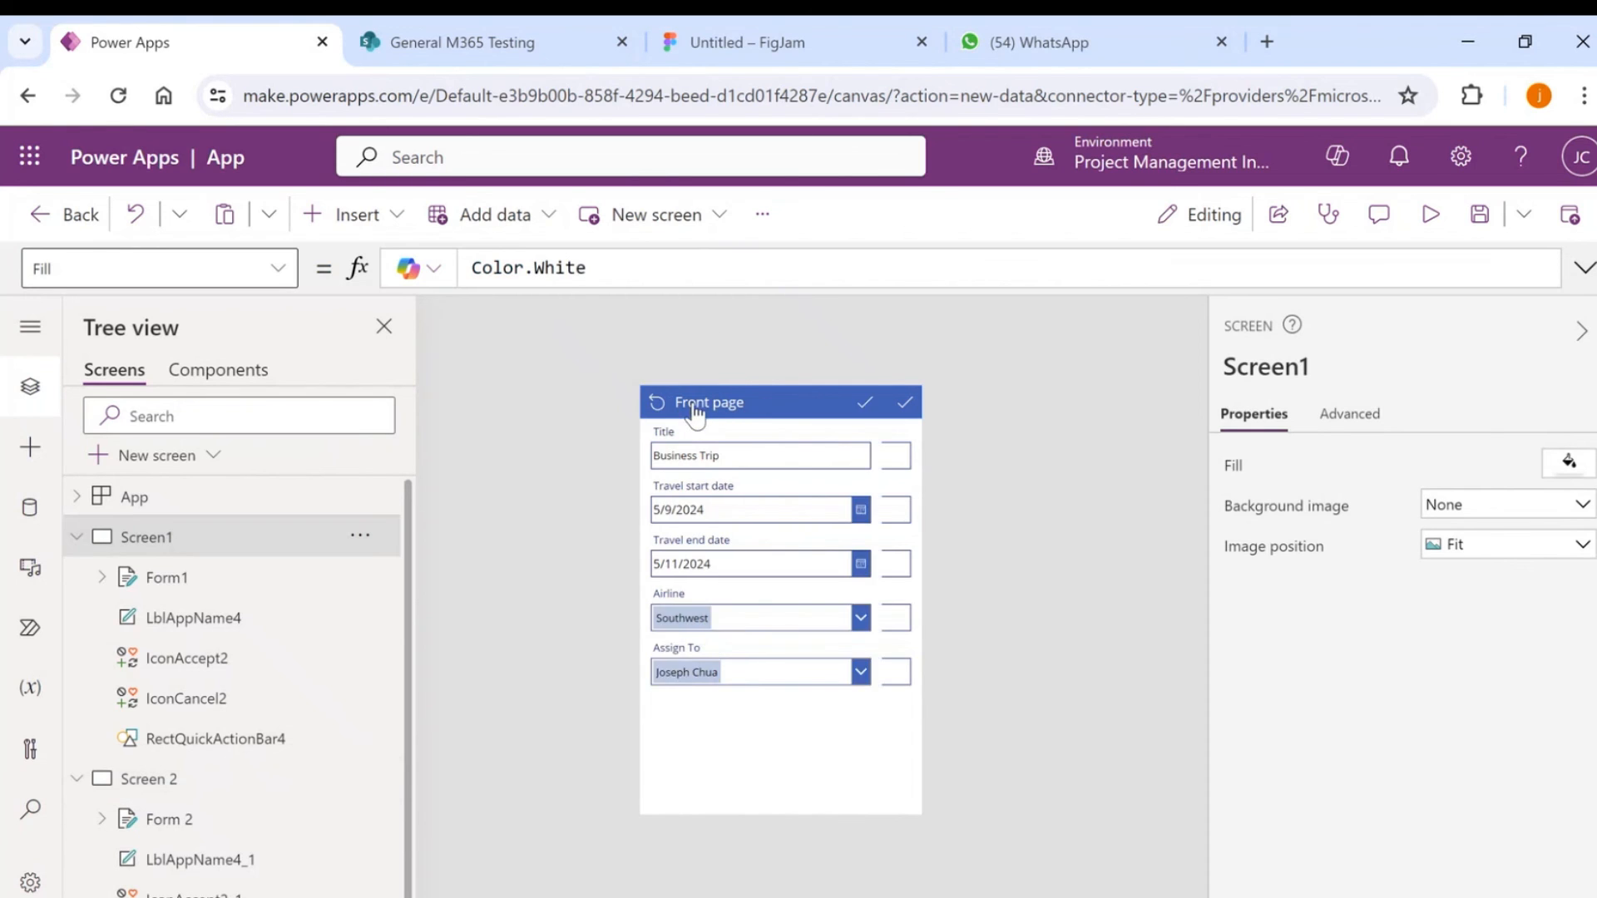
Inspect the advanced properties of the Travel start date card on the Front page, including its Required setting.
click(790, 451)
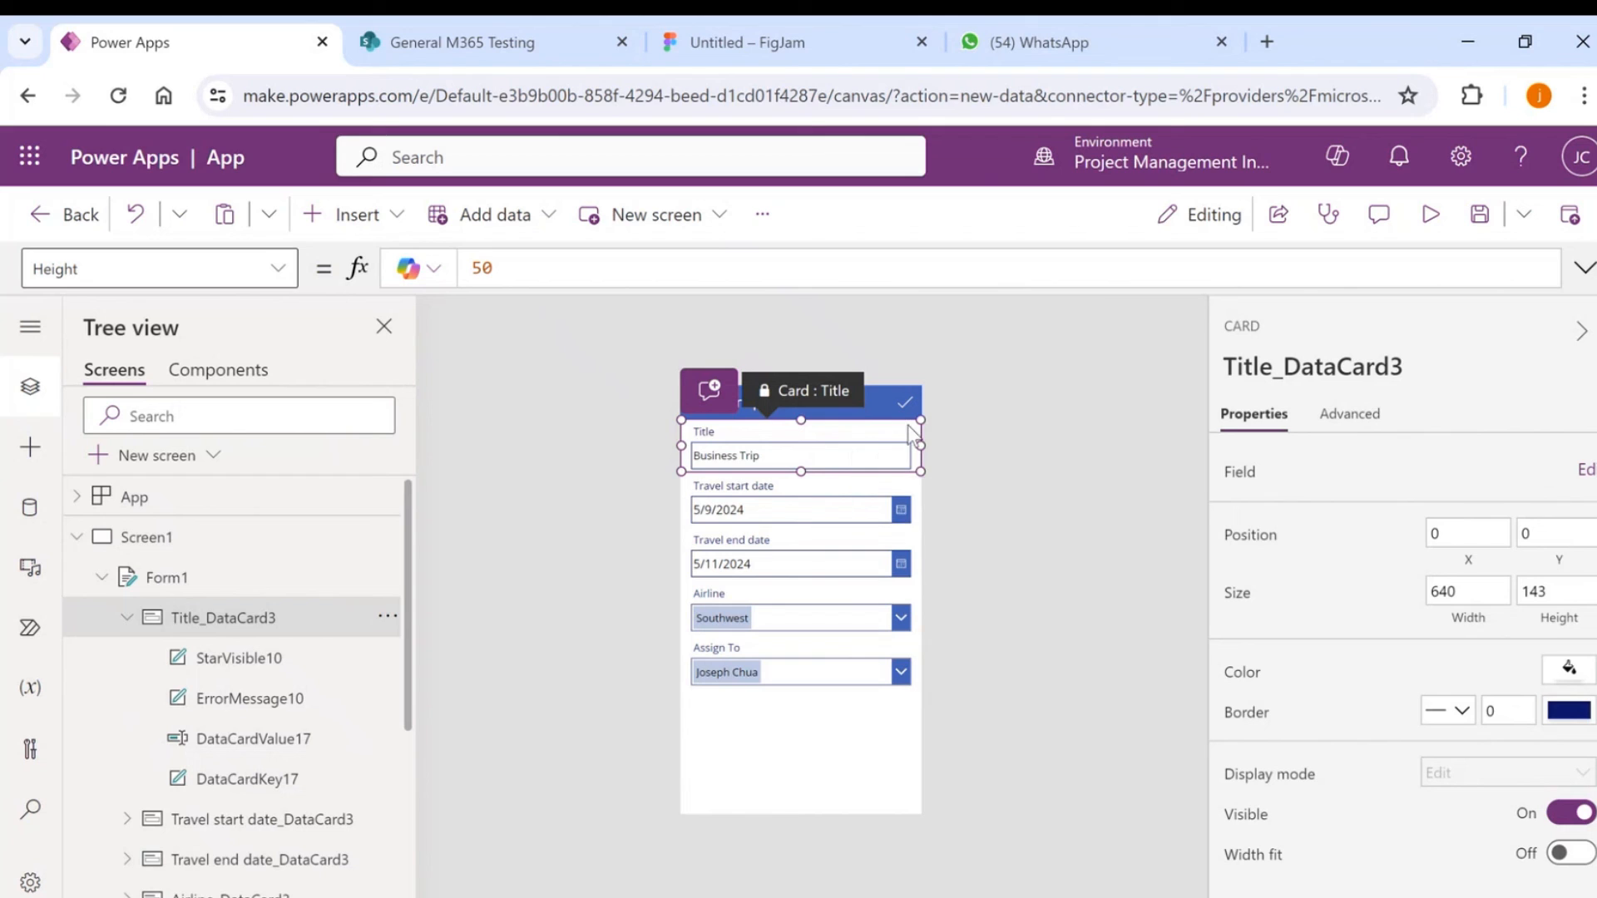
click(880, 496)
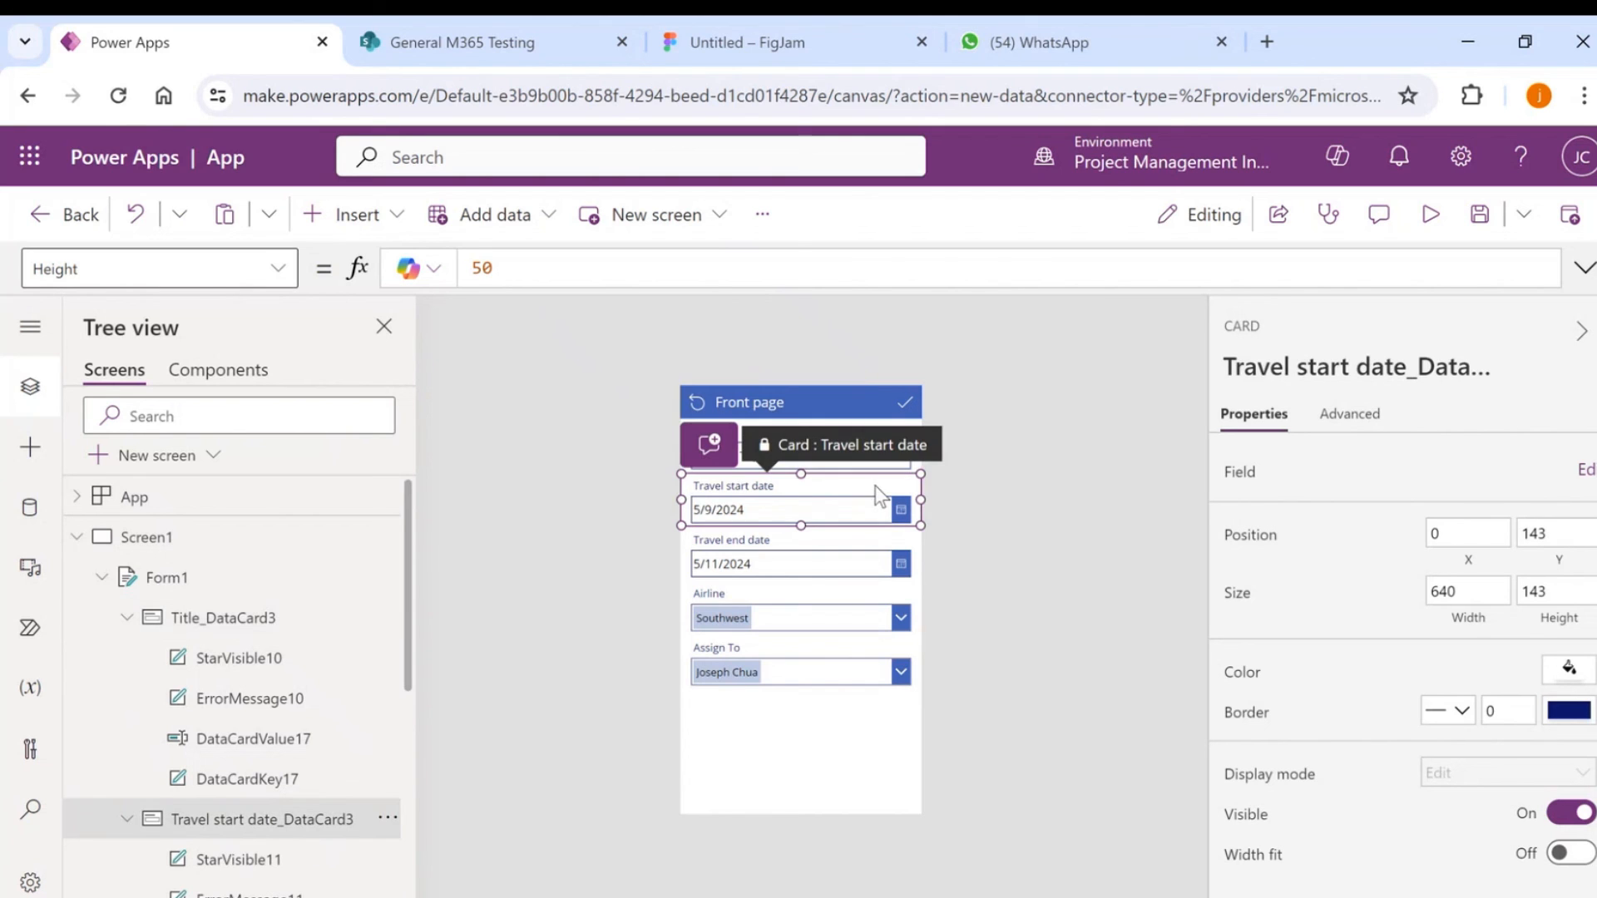
click(1370, 416)
scroll(1398, 691, down, 3)
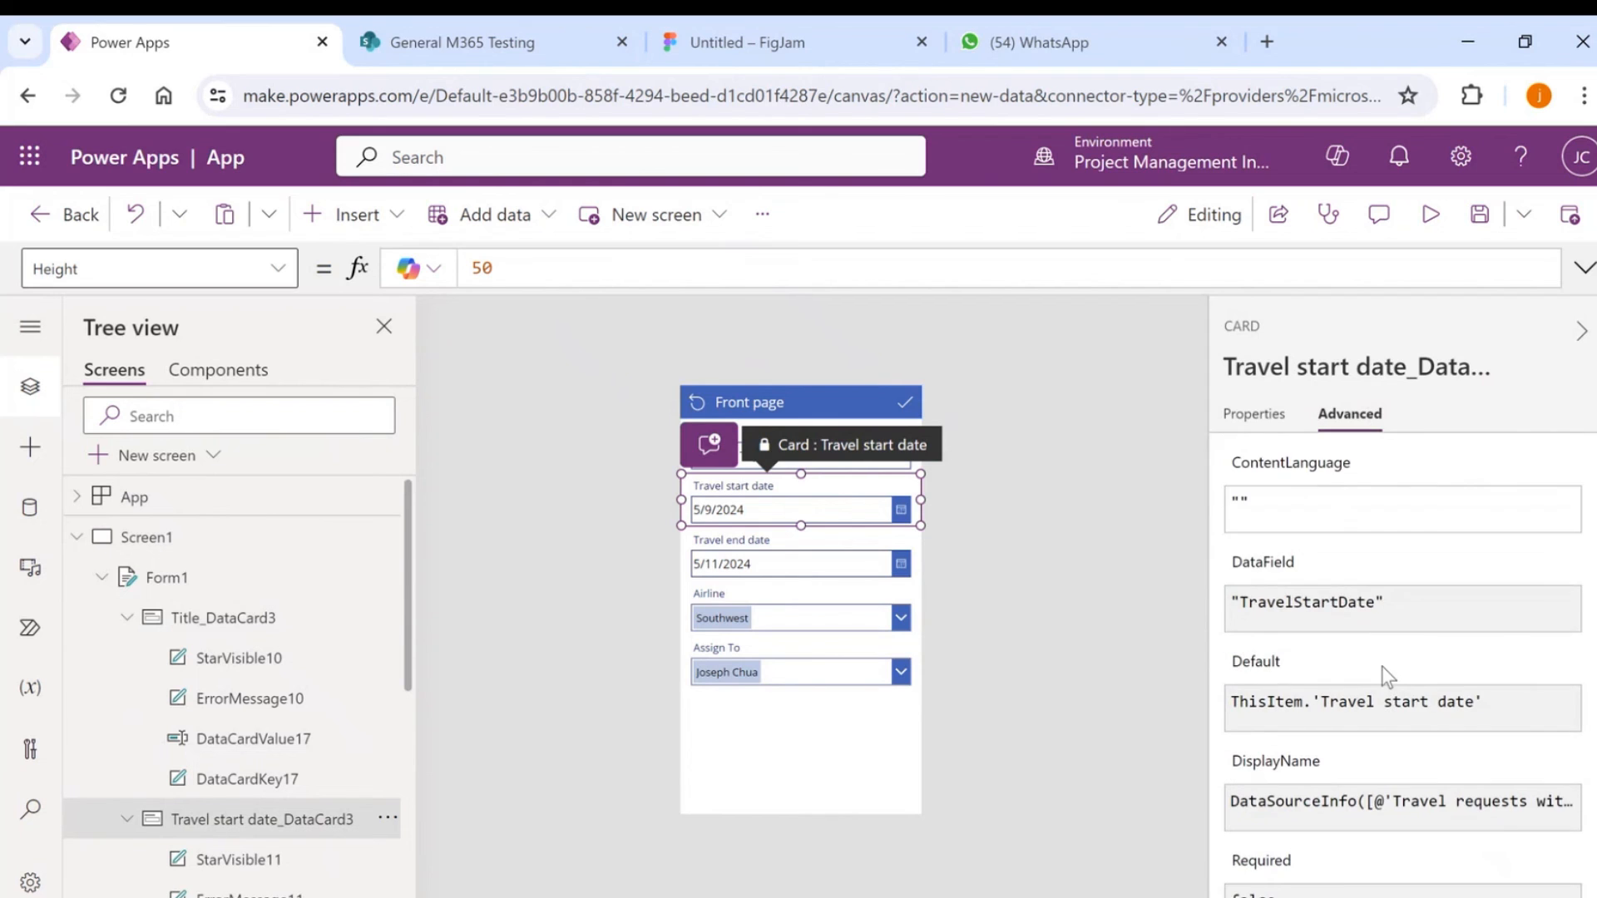
scroll(1339, 551, up, 2)
scroll(1354, 557, down, 4)
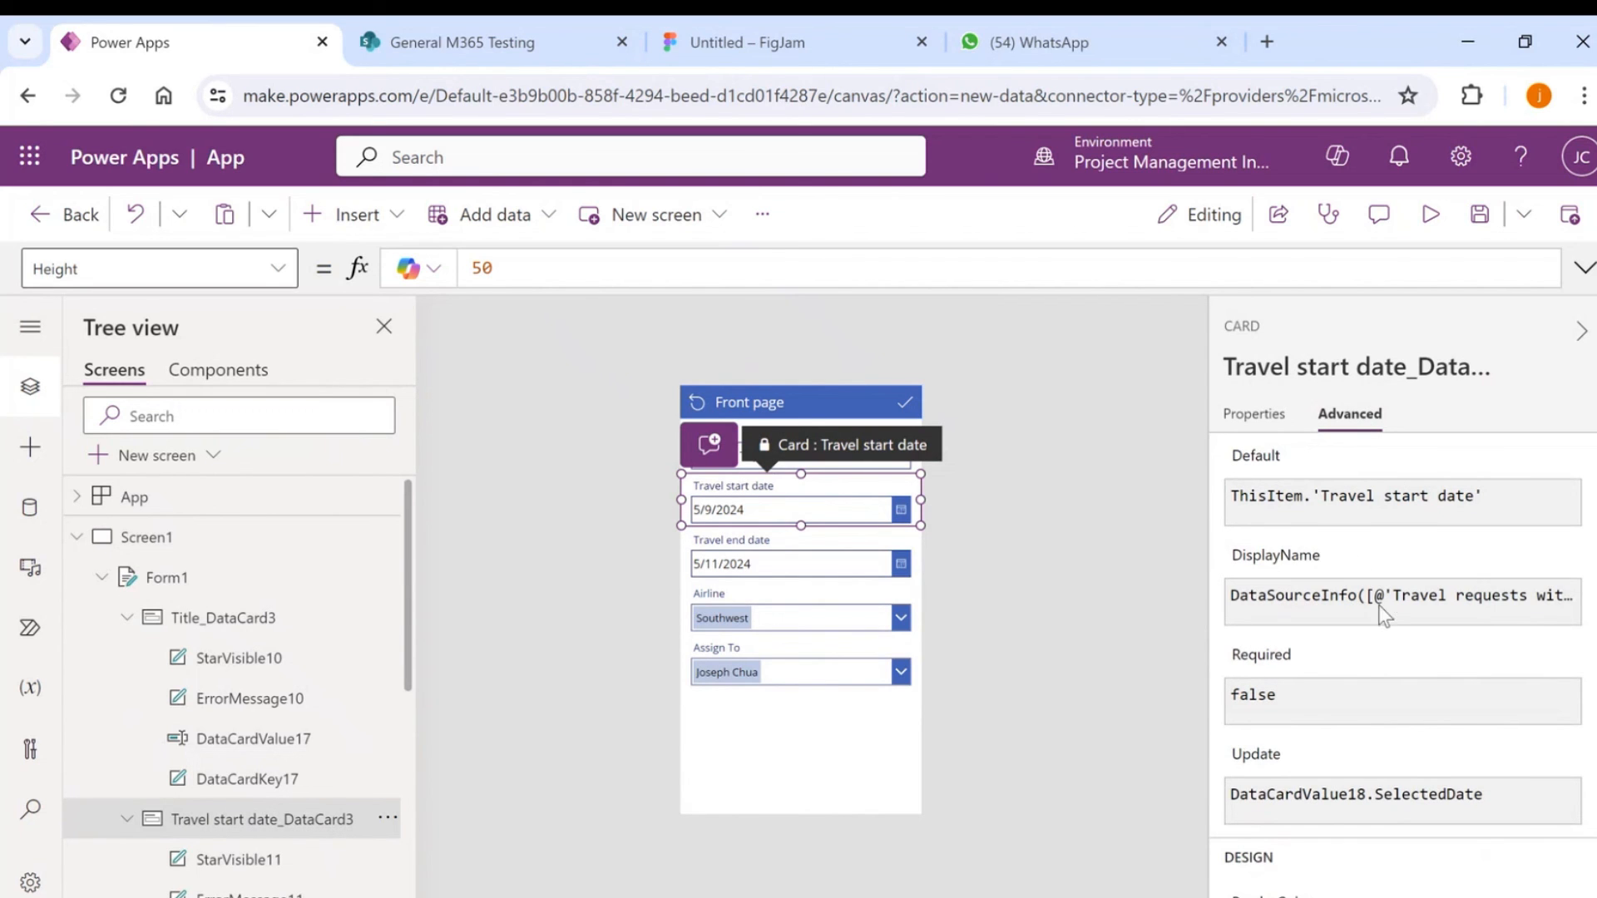
mouse_move(1269, 672)
Review the SharePoint travel requests list again, then return to Power Apps and select Screen1.
click(444, 38)
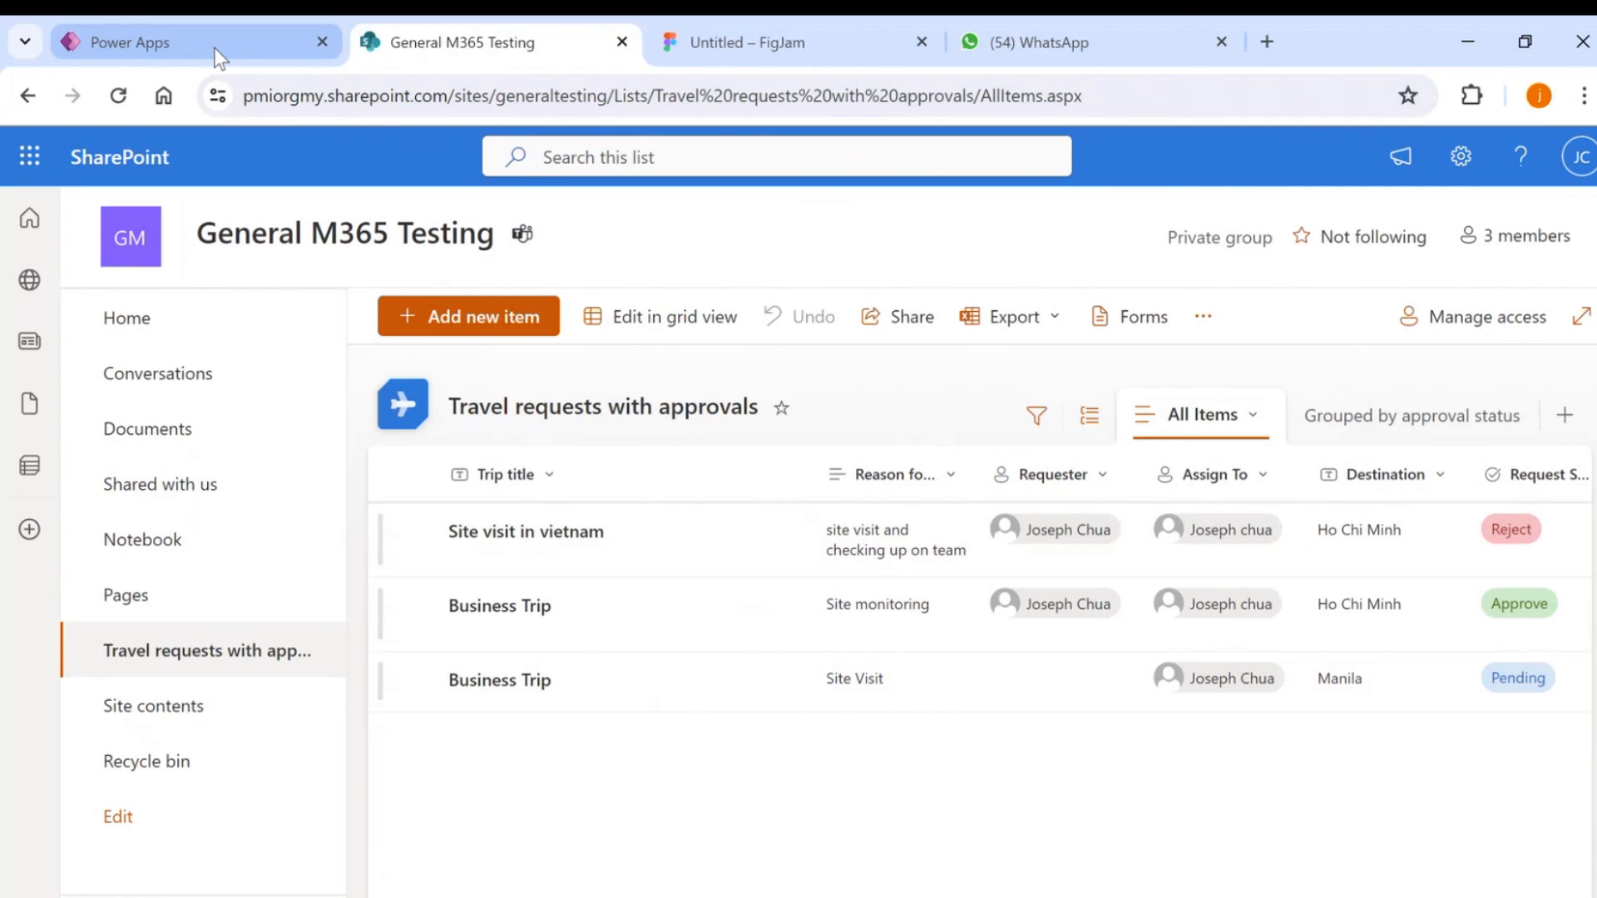
click(213, 47)
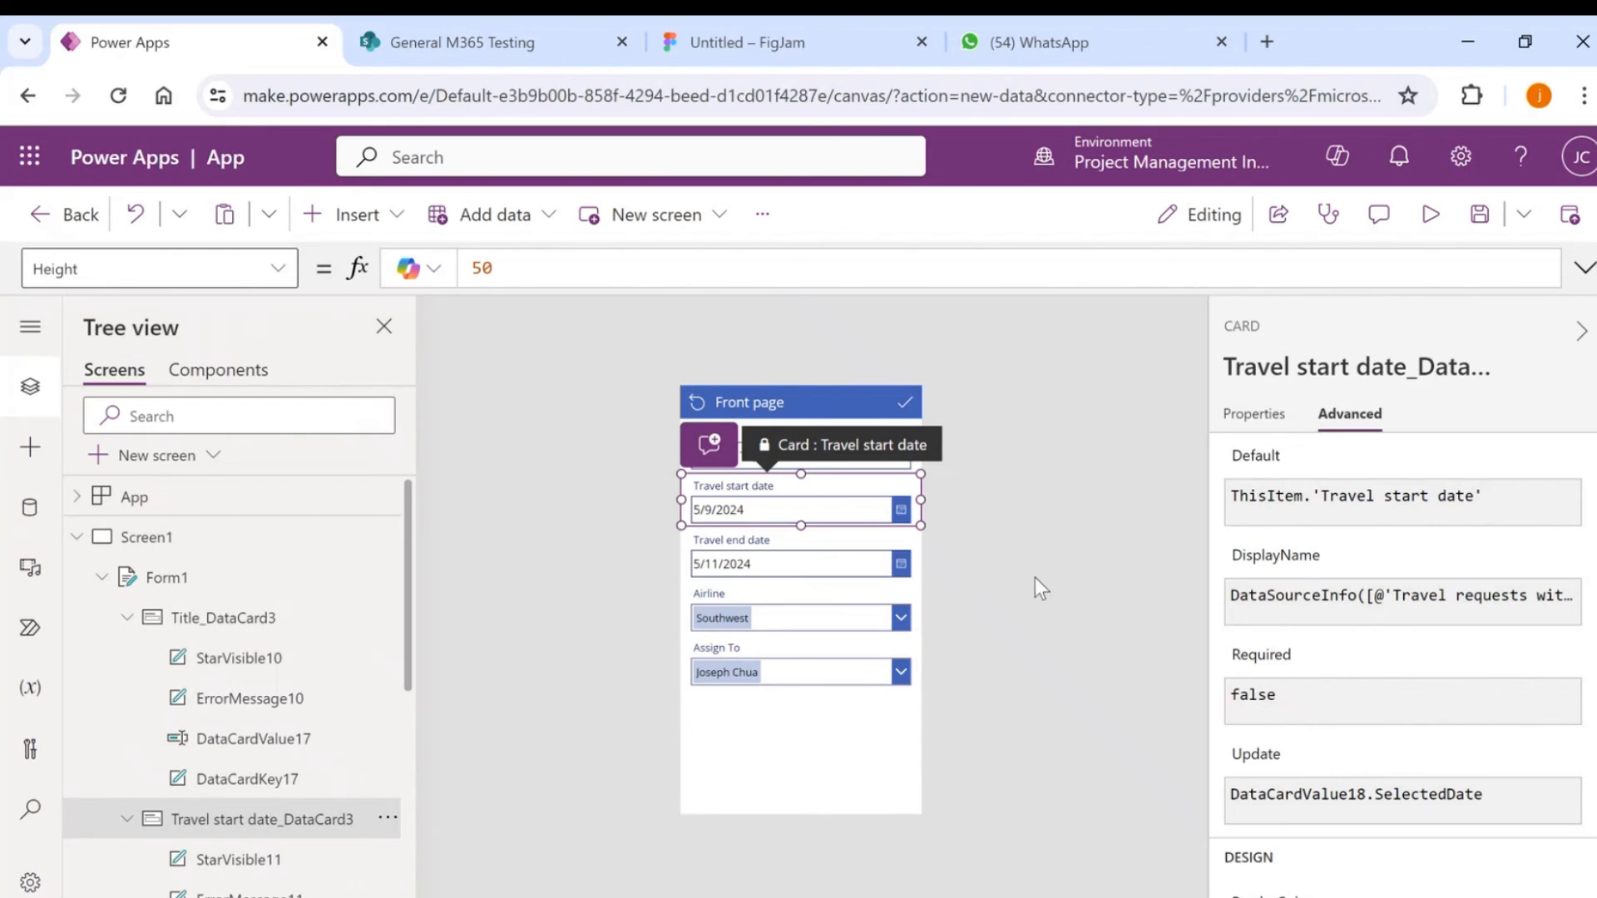
click(1024, 546)
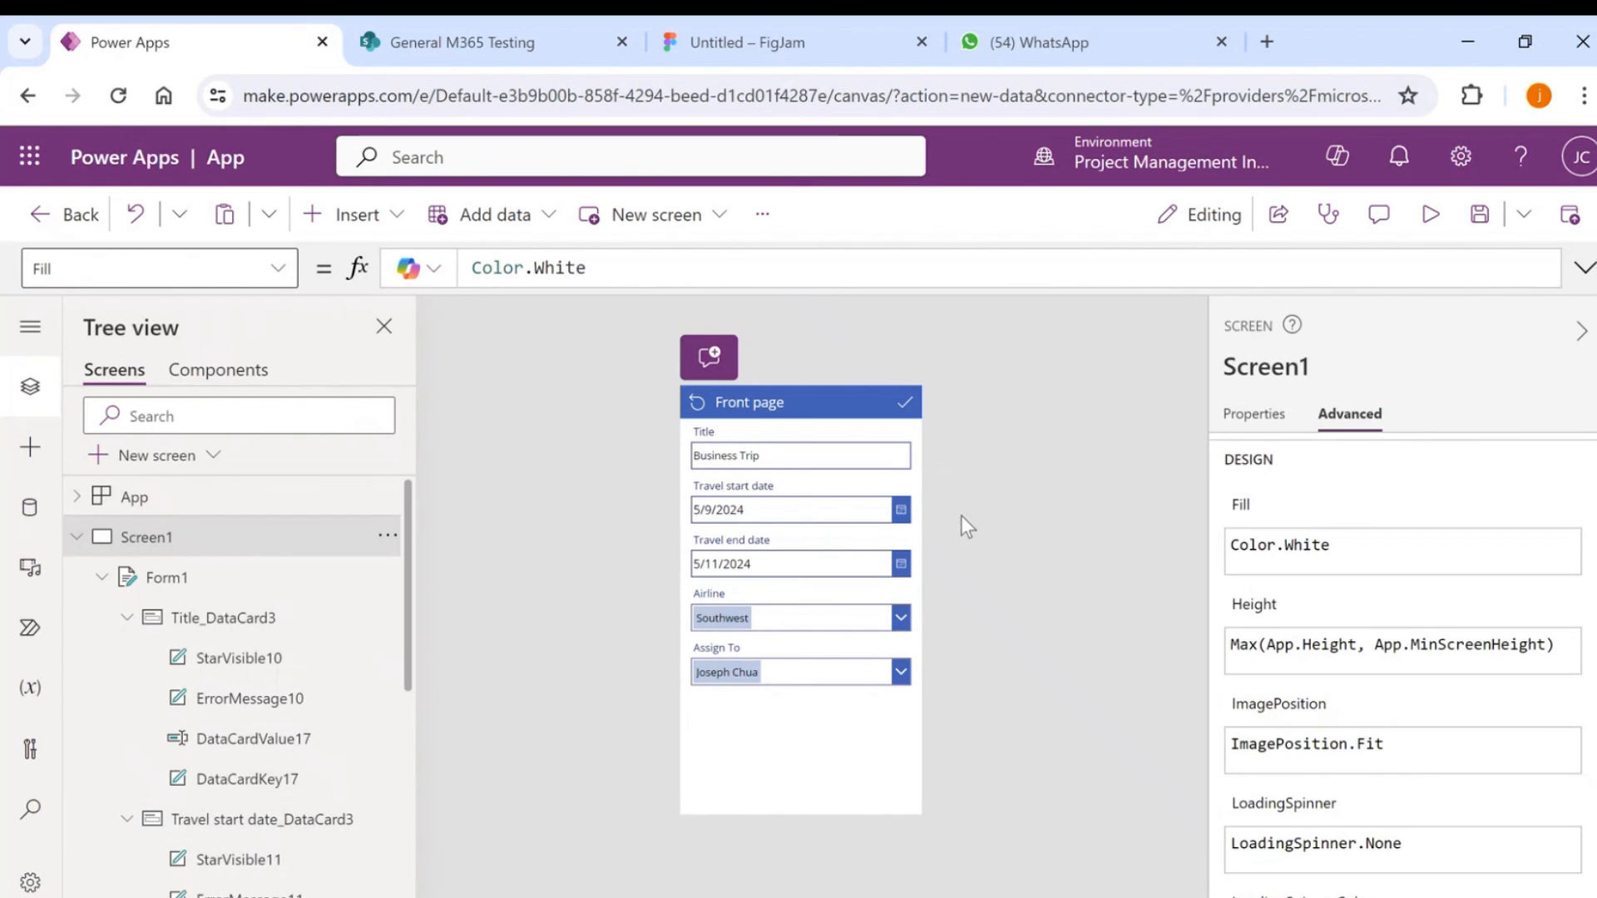